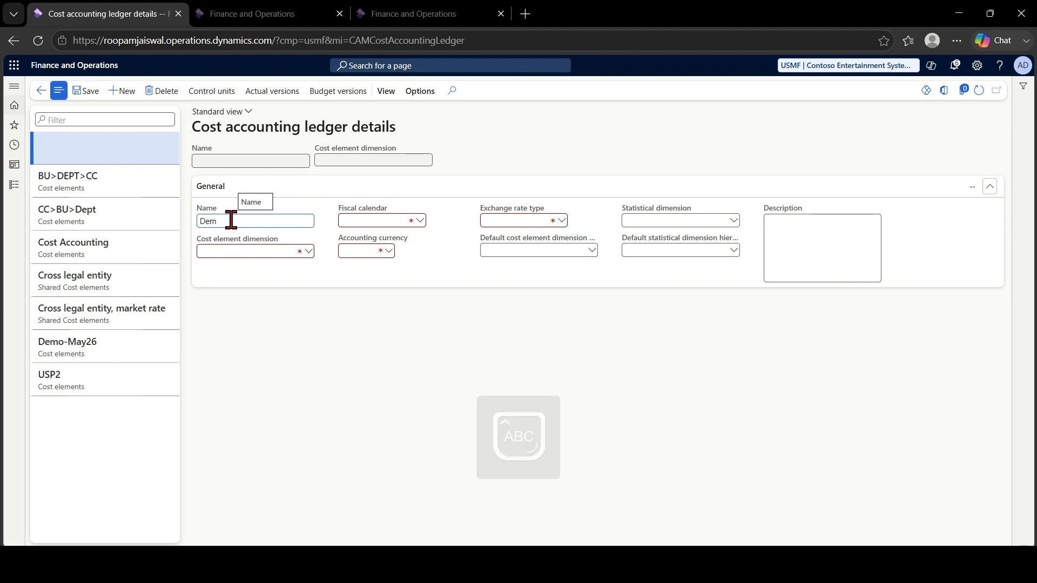
- Name the new cost accounting ledger Demo-CC>CC and assign Demo as its cost element dimension
{"action": "key", "text": "BackSpace"}
{"action": "key", "text": "BackSpace"}
{"action": "key", "text": "BackSpace"}
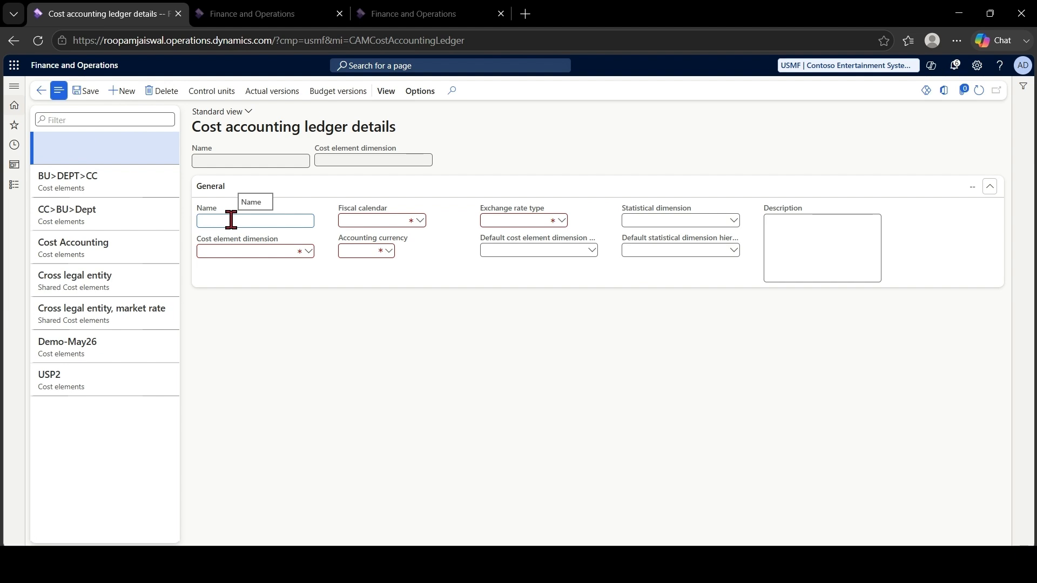
{"action": "type", "text": "De"}
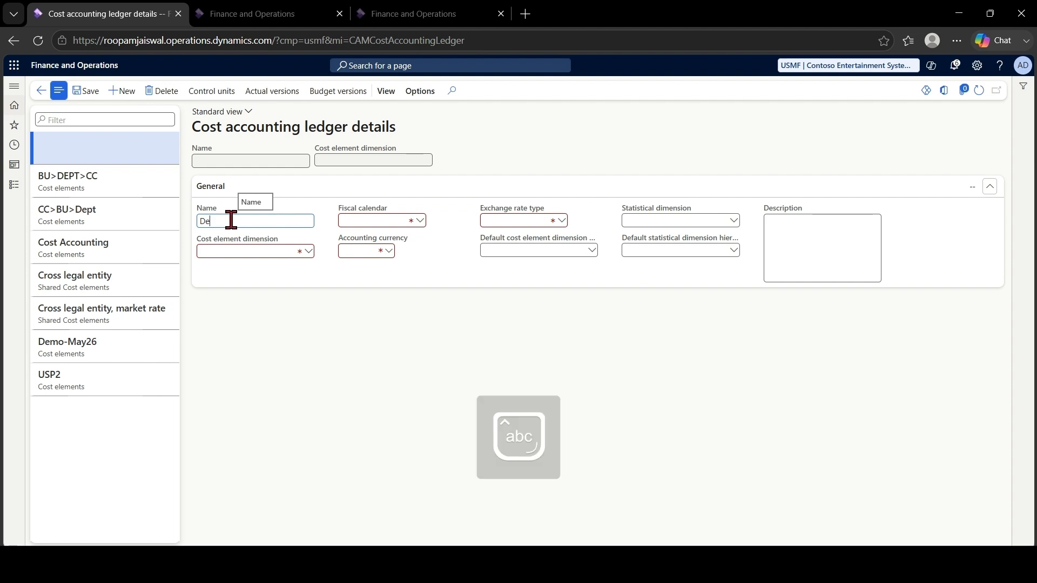
{"action": "type", "text": "mo-"}
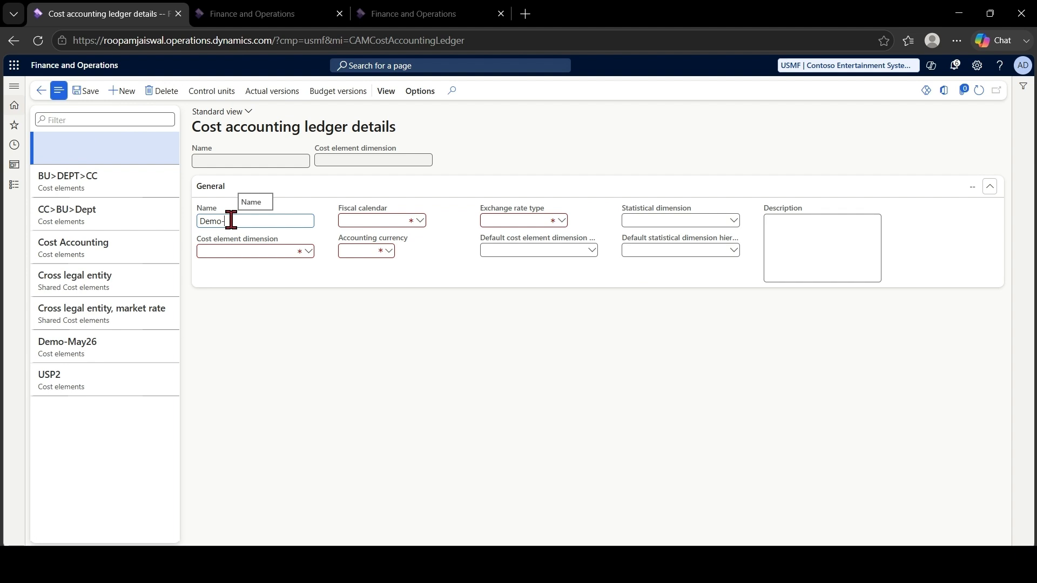
{"action": "key", "text": "Caps_Lock"}
{"action": "type", "text": "CC>C"}
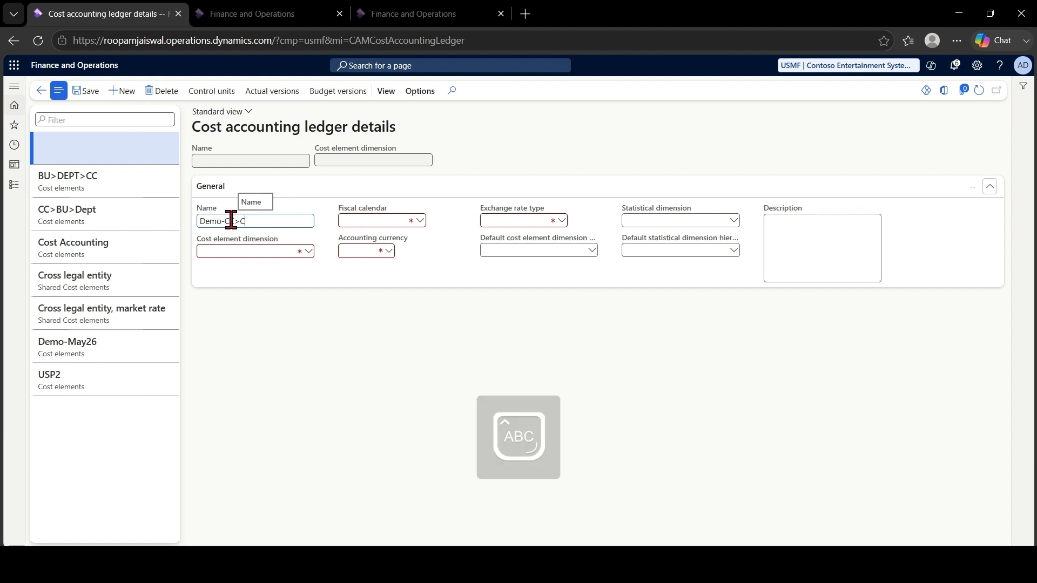
{"action": "type", "text": "C"}
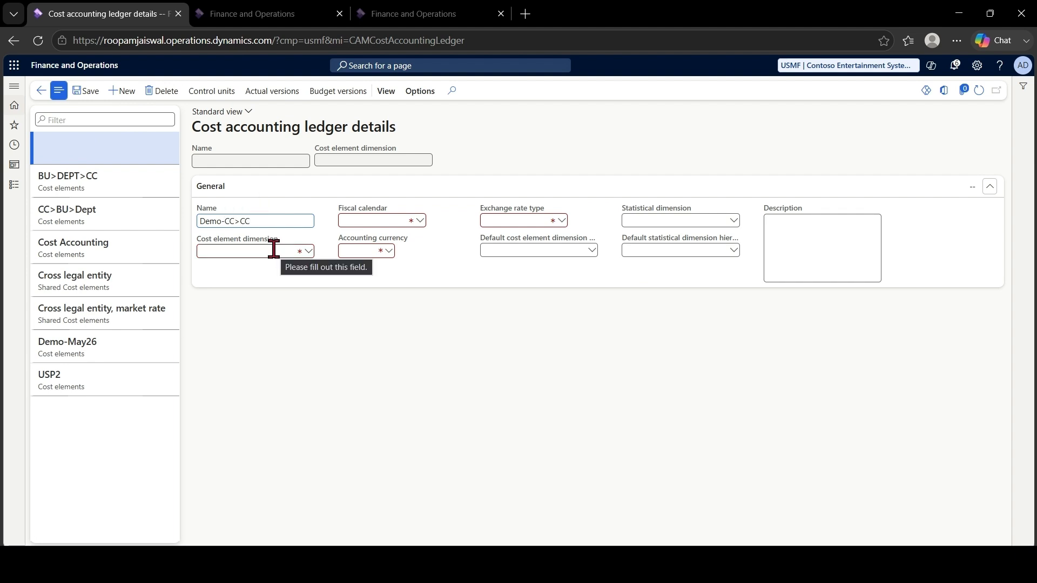
{"action": "left_click", "coordinate": [308, 252]}
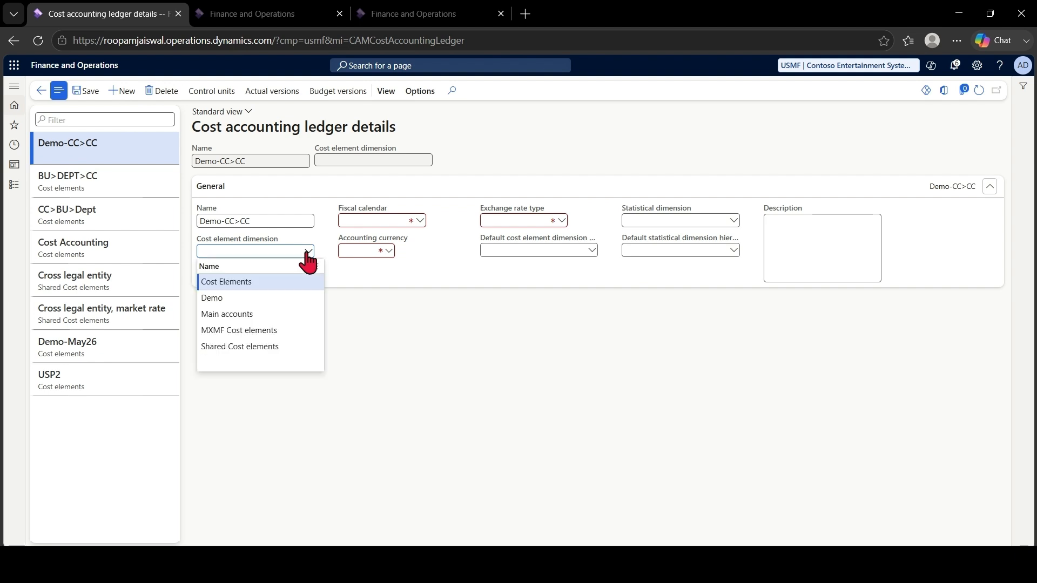
{"action": "left_click", "coordinate": [243, 299]}
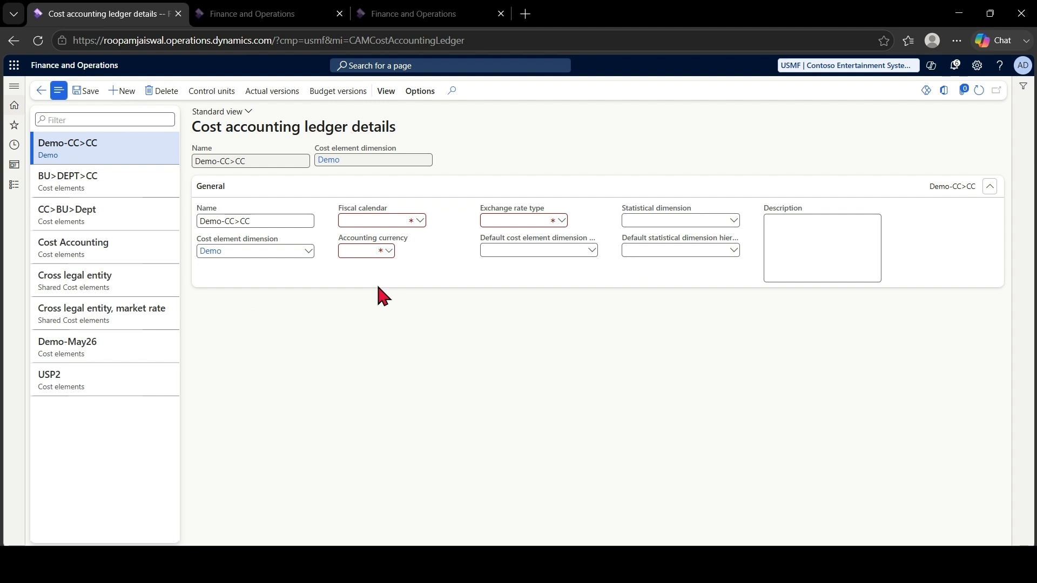
- Set the ledger's fiscal calendar to Fiscal and its accounting currency to USD
{"action": "left_click", "coordinate": [399, 221]}
{"action": "left_click", "coordinate": [420, 220]}
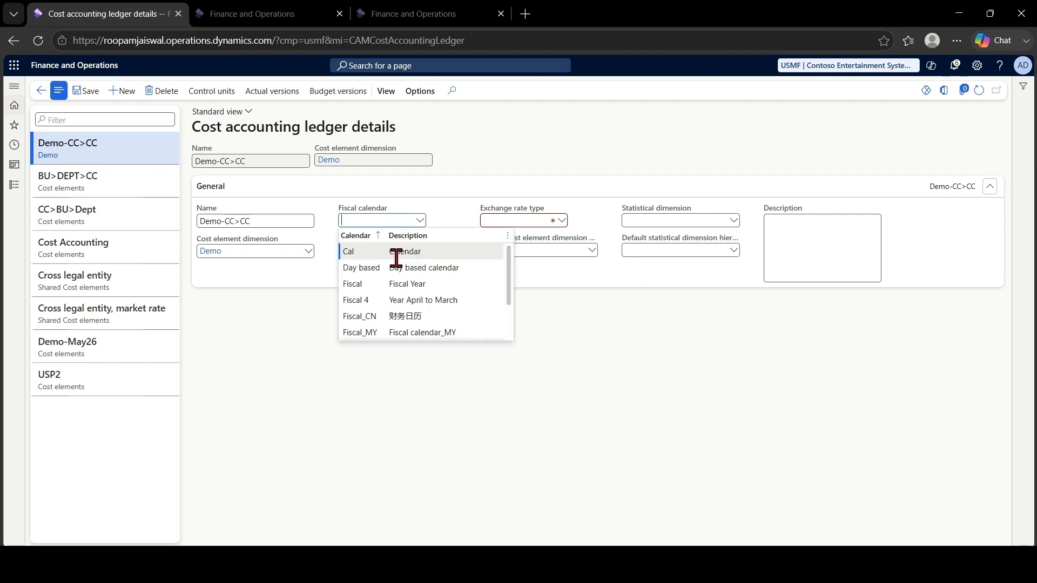
{"action": "left_click", "coordinate": [382, 281]}
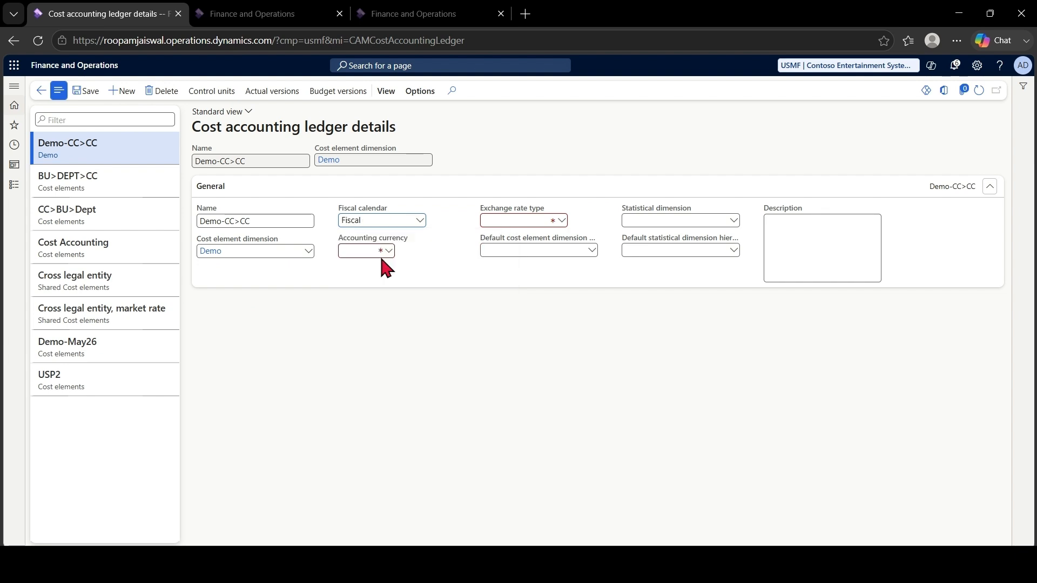
{"action": "left_click", "coordinate": [378, 253]}
{"action": "type", "text": "USD"}
{"action": "left_click", "coordinate": [387, 281]}
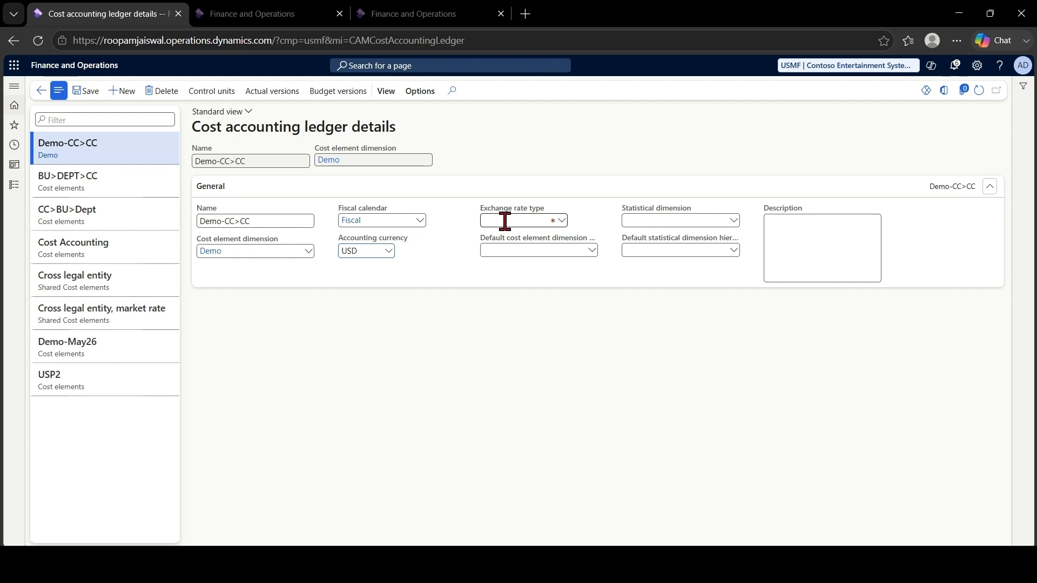
- Set the ledger's exchange rate type to Closing and its default cost element dimension hierarchy to Demo
{"action": "left_click", "coordinate": [562, 220]}
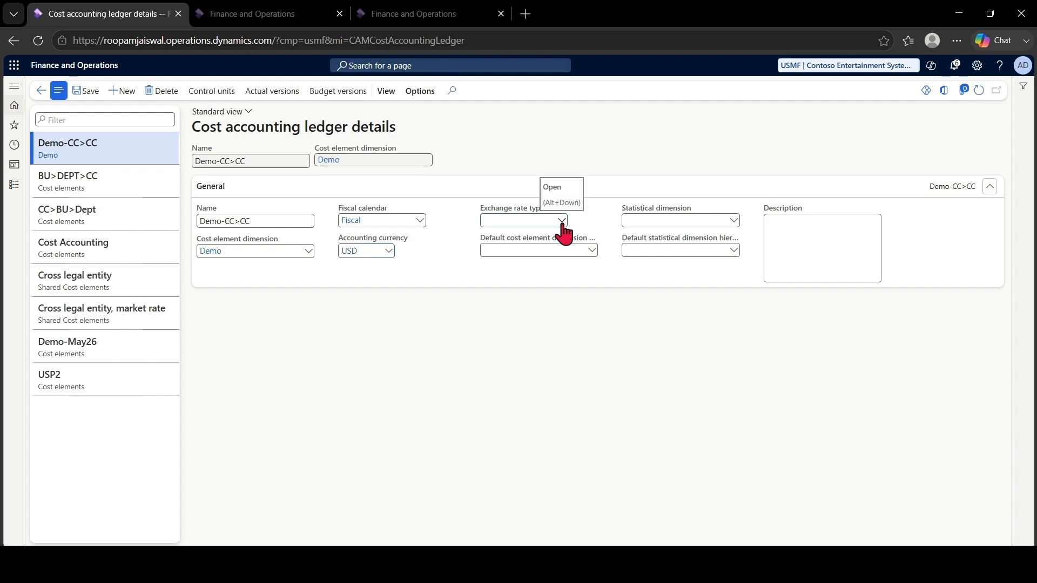
{"action": "left_click", "coordinate": [561, 220]}
{"action": "left_click", "coordinate": [523, 283]}
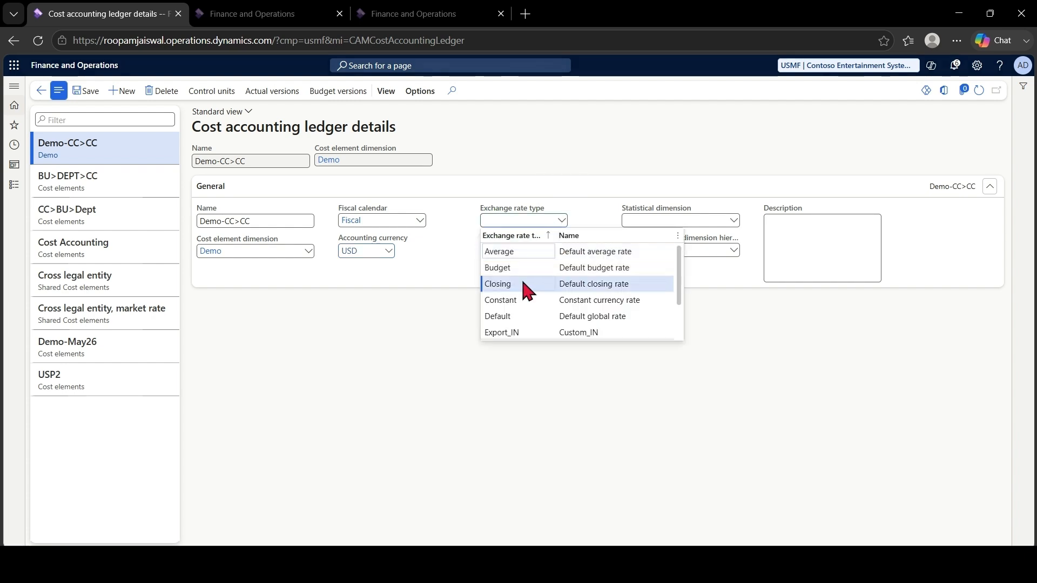
{"action": "left_click", "coordinate": [523, 283]}
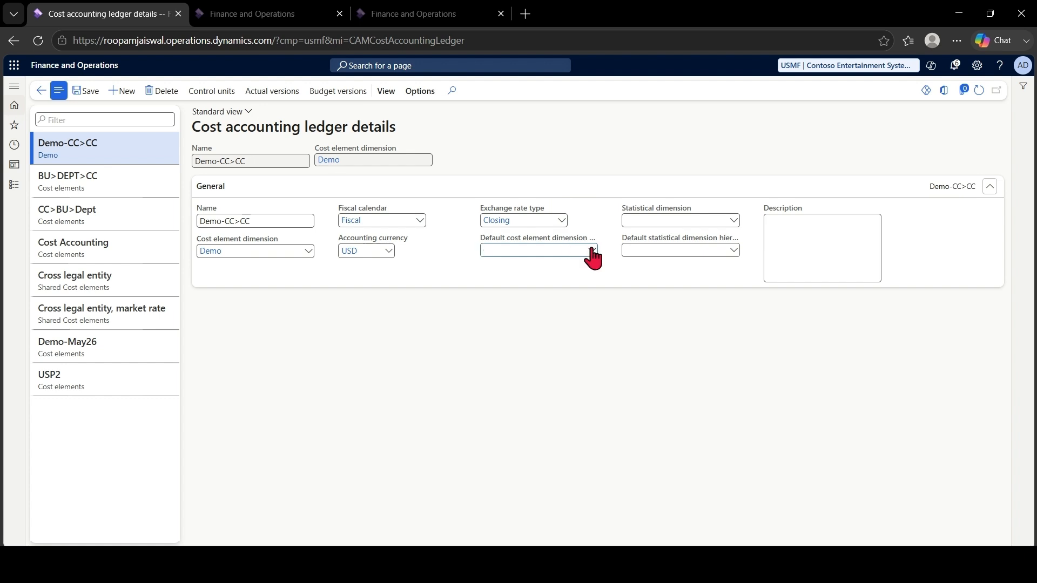
{"action": "left_click", "coordinate": [592, 252]}
{"action": "left_click", "coordinate": [552, 279]}
- Choose Statistical elements as the statistical dimension and Statistical Figures as its default hierarchy, saving the ledger
{"action": "left_click", "coordinate": [664, 225]}
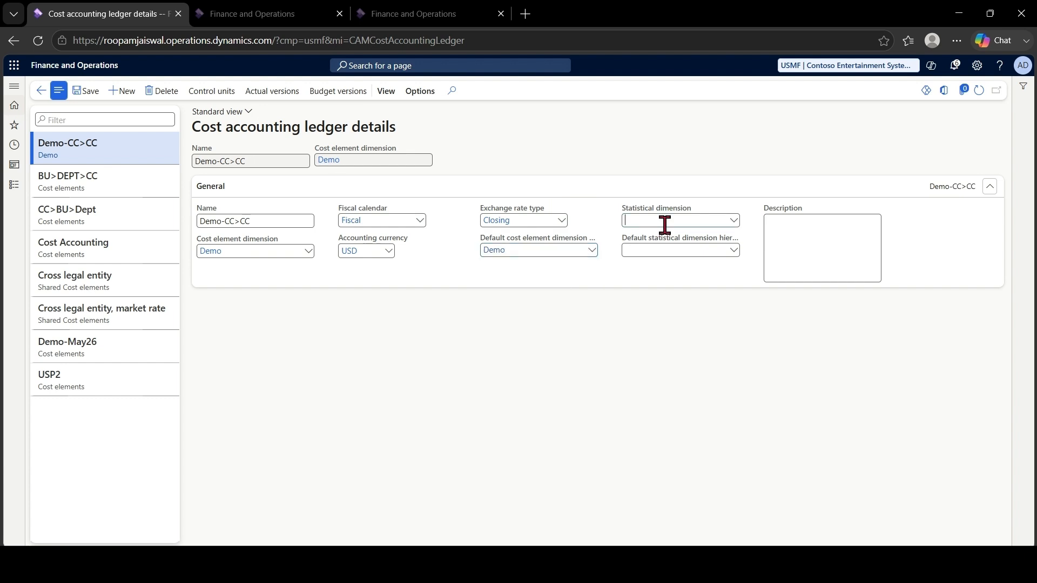
{"action": "left_click", "coordinate": [733, 220]}
{"action": "left_click", "coordinate": [696, 252]}
{"action": "left_click", "coordinate": [733, 250]}
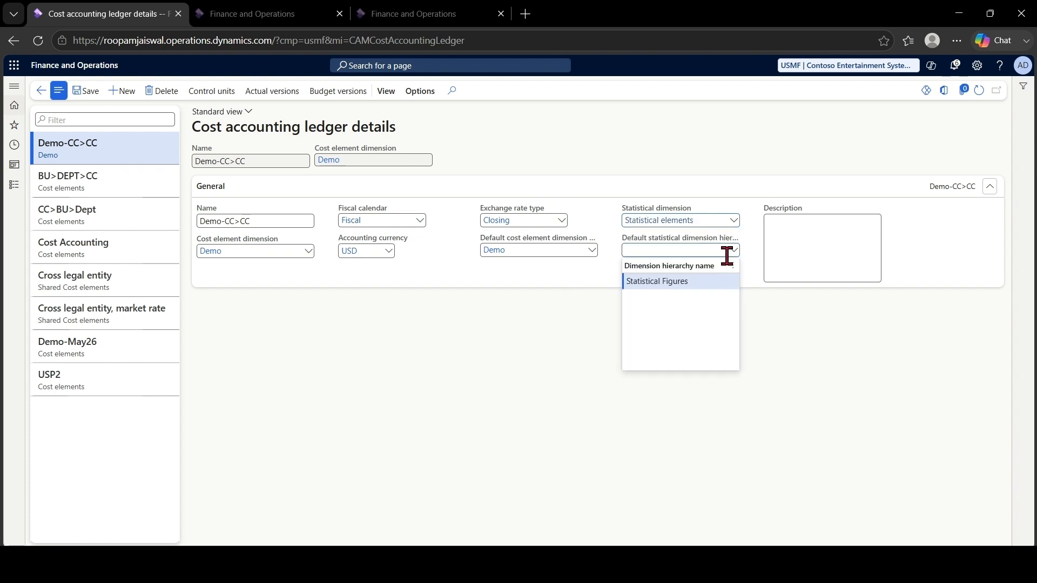
{"action": "left_click", "coordinate": [686, 282]}
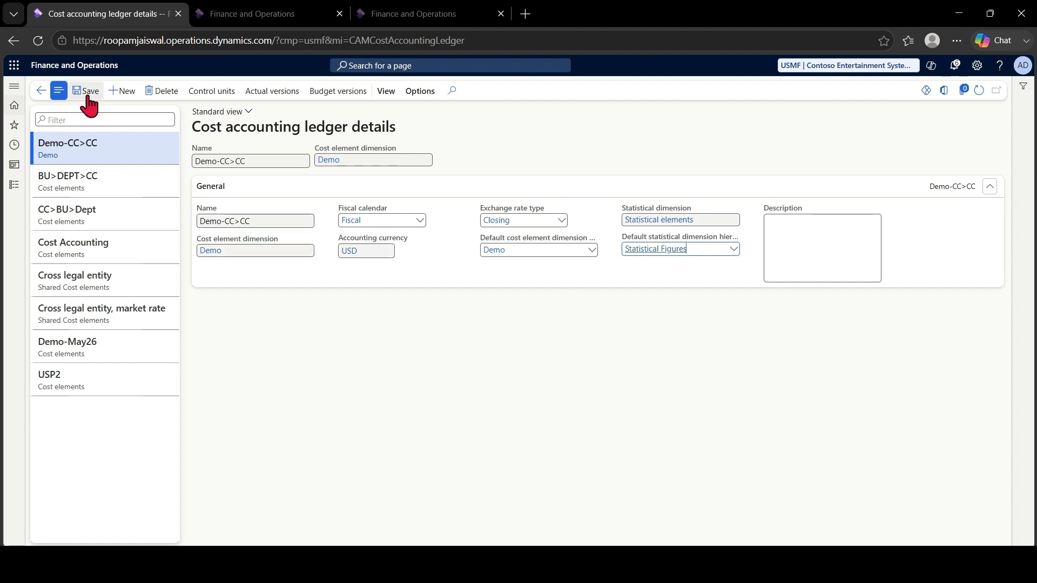
- Add a cost control unit named CC to the ledger, using the dimension Demo-CC. (with the trailing period)
{"action": "left_click", "coordinate": [208, 95]}
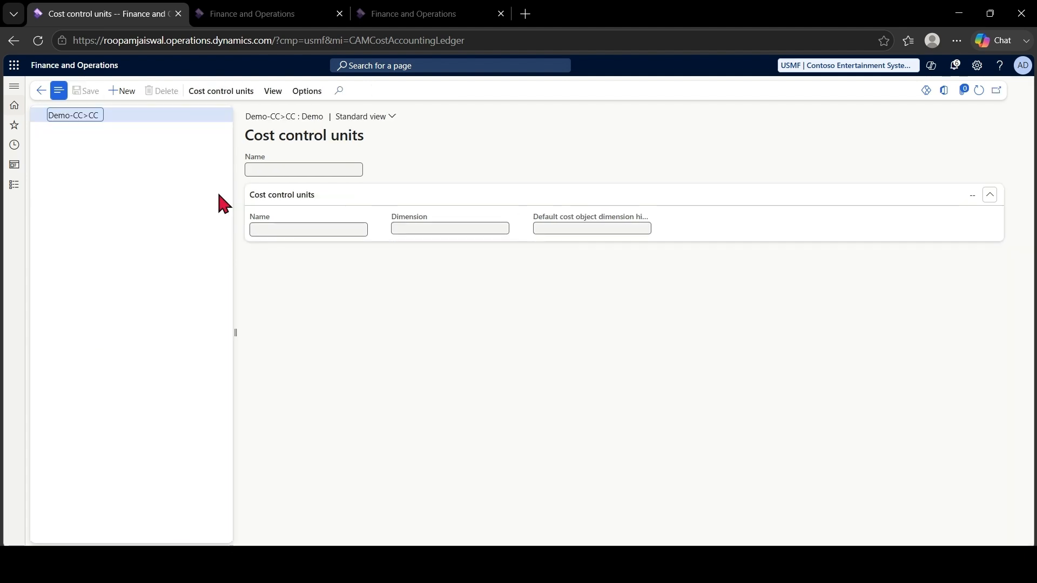
{"action": "left_click", "coordinate": [124, 92]}
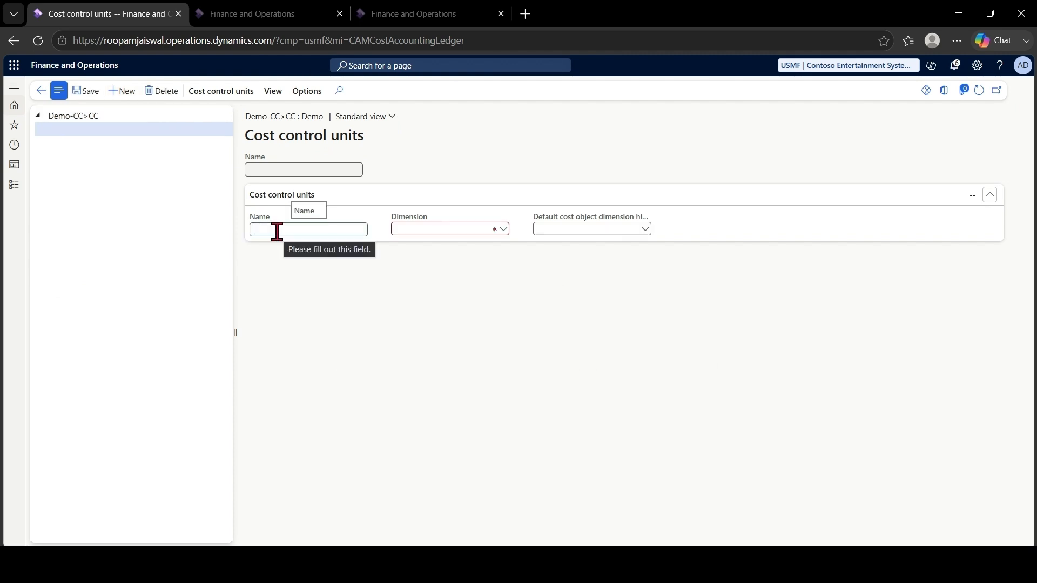
{"action": "type", "text": "CC"}
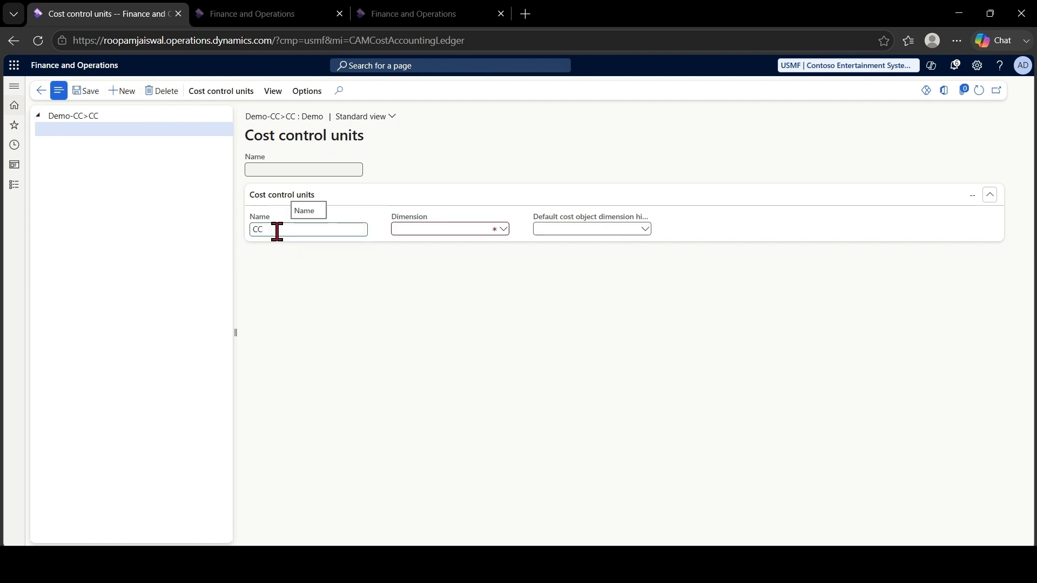
{"action": "left_click", "coordinate": [438, 231]}
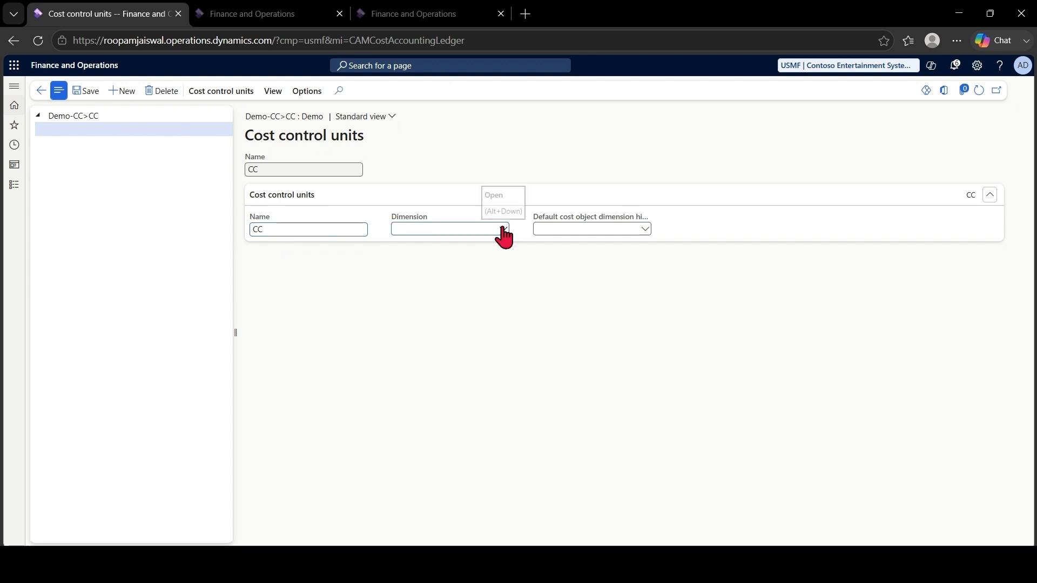
{"action": "left_click", "coordinate": [503, 229]}
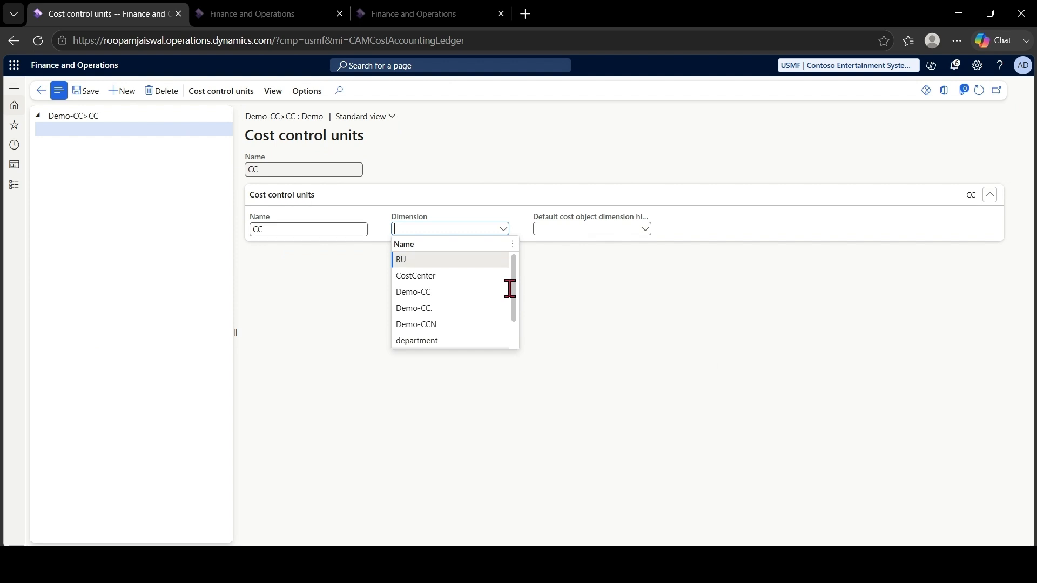
{"action": "left_click", "coordinate": [482, 308]}
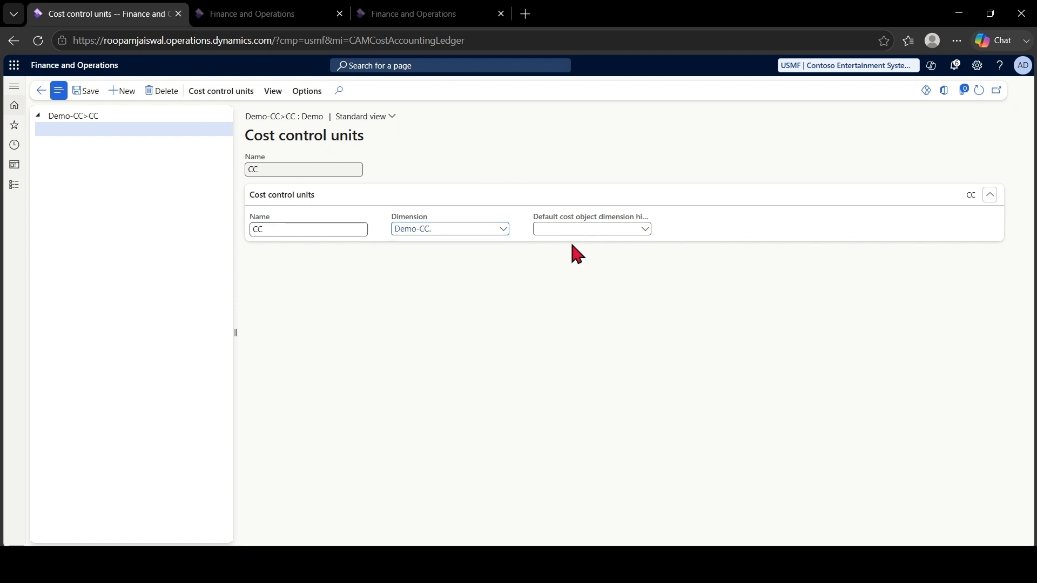
- Try to set the default cost object dimension hierarchy to DEMO-CC without its trailing period
{"action": "left_click", "coordinate": [644, 230]}
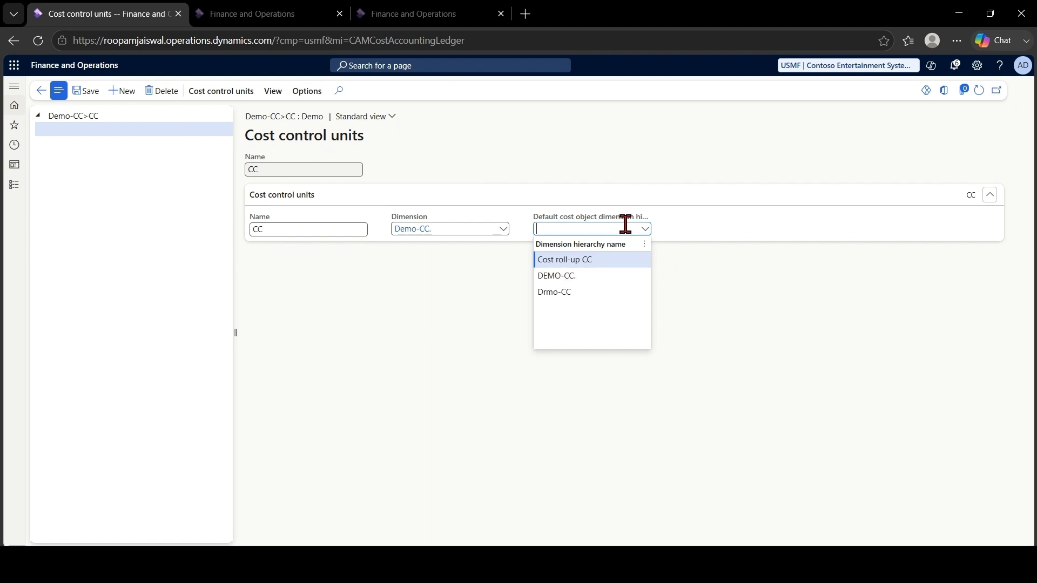
{"action": "left_click", "coordinate": [602, 276]}
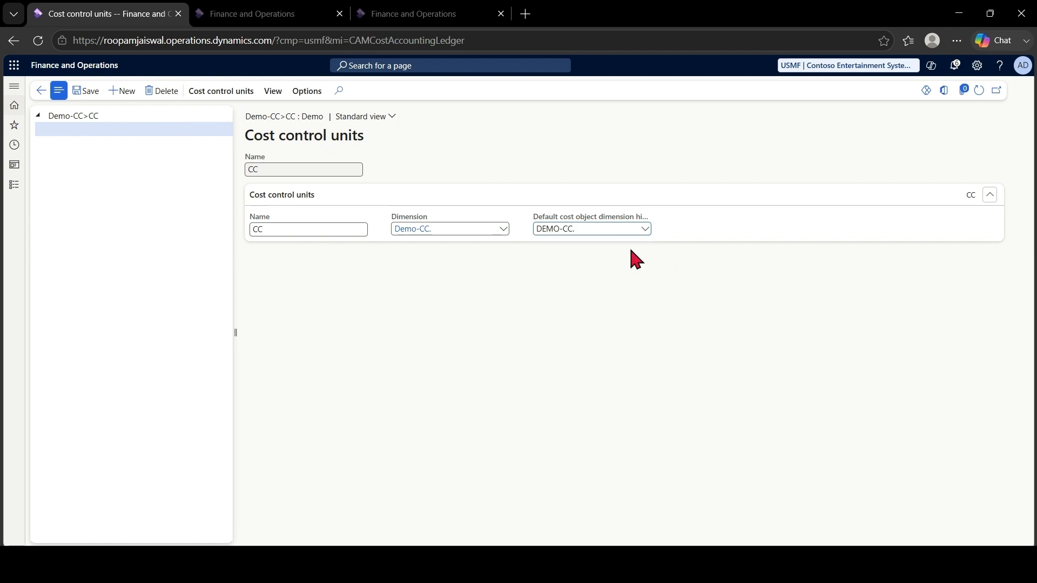
{"action": "key", "text": "BackSpace"}
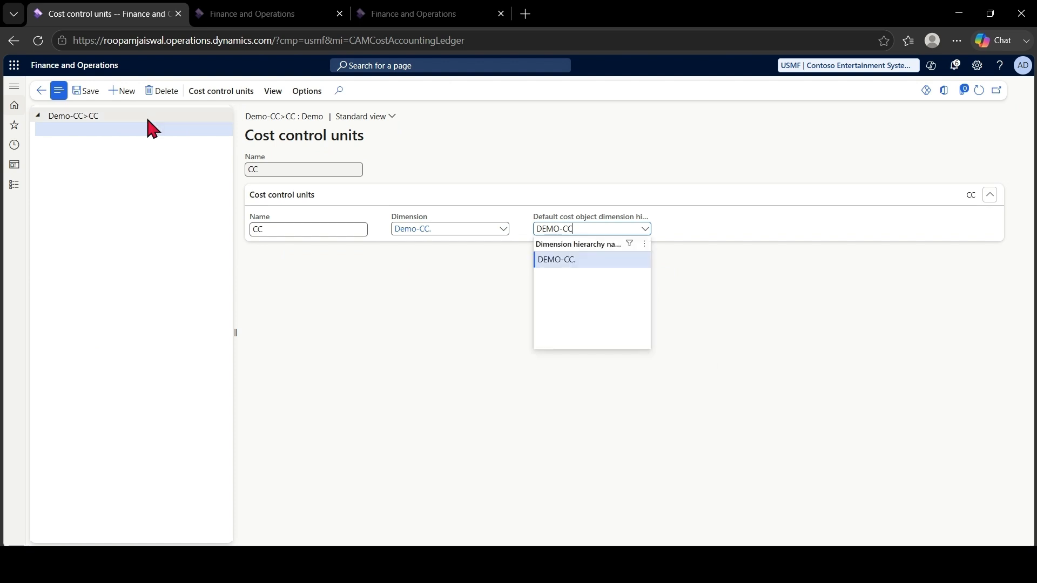
{"action": "left_click", "coordinate": [579, 275]}
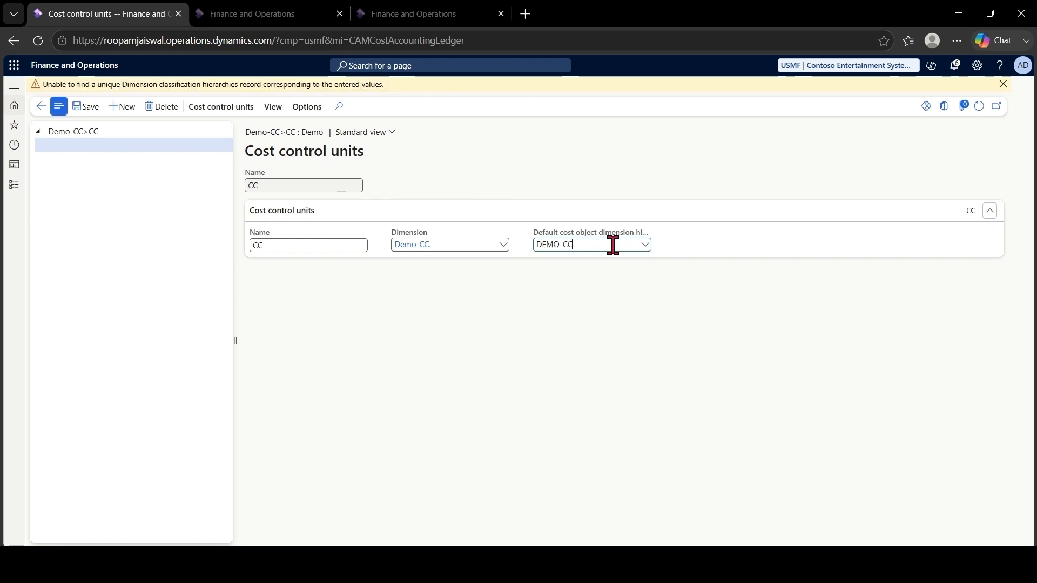
- Clear the control unit's dimension and reselect Demo-CC. with the trailing period
{"action": "left_click", "coordinate": [457, 245]}
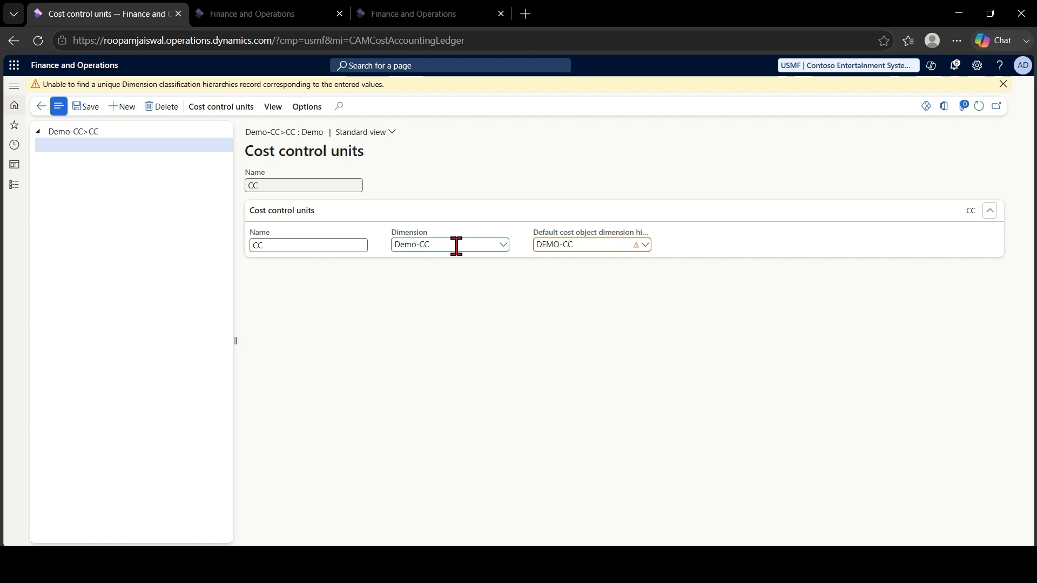
{"action": "key", "text": "BackSpace"}
{"action": "key", "text": "BackSpace"}
{"action": "key", "text": "BackSpace"}
{"action": "key", "text": "BackSpace"}
{"action": "key", "text": "BackSpace"}
{"action": "key", "text": "BackSpace"}
{"action": "key", "text": "BackSpace"}
{"action": "key", "text": "BackSpace"}
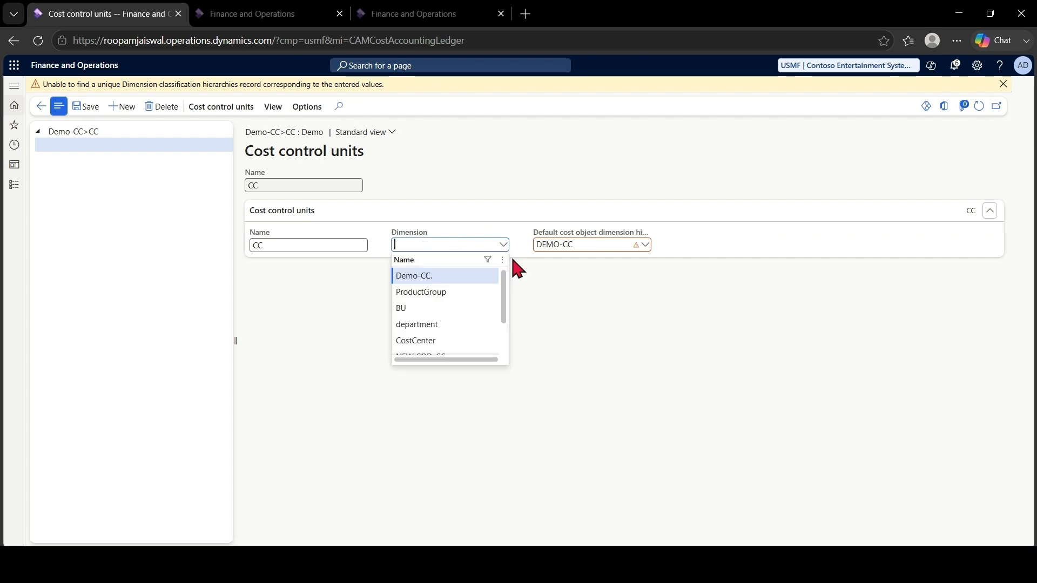
{"action": "mouse_move", "coordinate": [505, 300]}
{"action": "left_mouse_down"}
{"action": "mouse_move", "coordinate": [502, 331]}
{"action": "mouse_move", "coordinate": [504, 292]}
{"action": "left_mouse_up"}
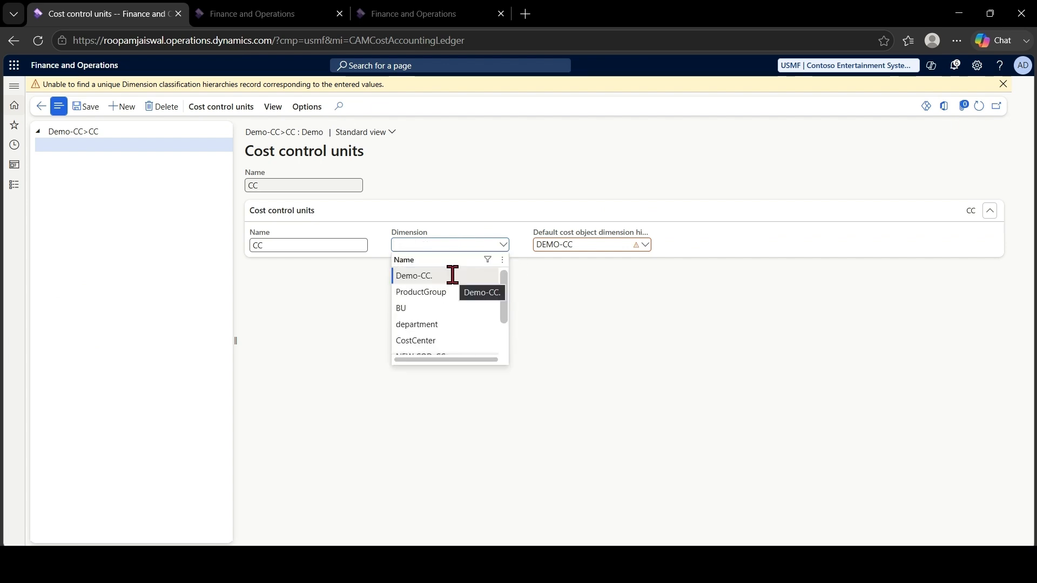
{"action": "left_click", "coordinate": [452, 275]}
{"action": "key", "text": "Tab"}
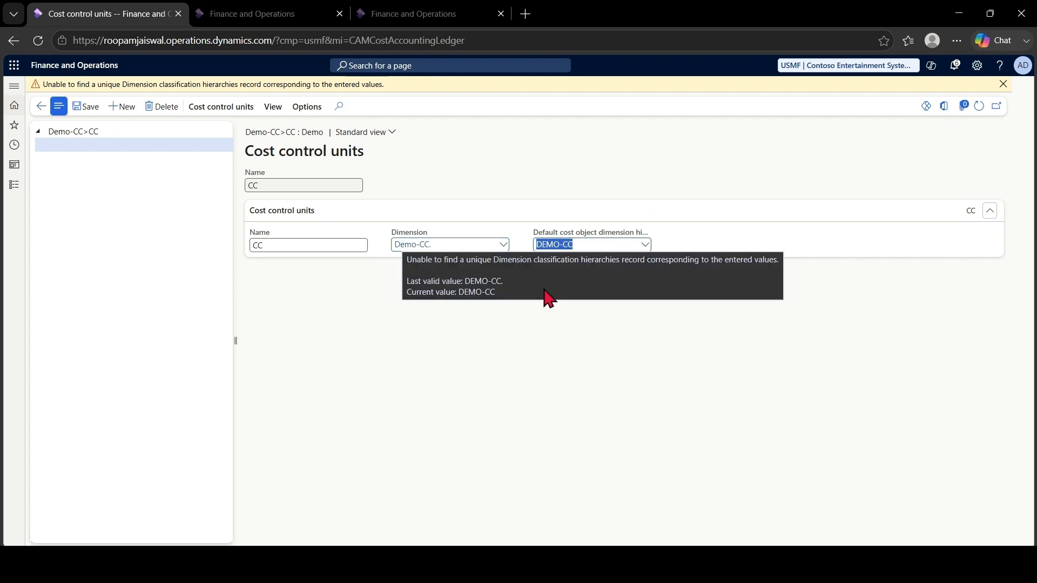
- Dismiss the warning, set the default cost object dimension hierarchy to DEMO-CC. and save the cost control unit
{"action": "left_click", "coordinate": [1003, 84]}
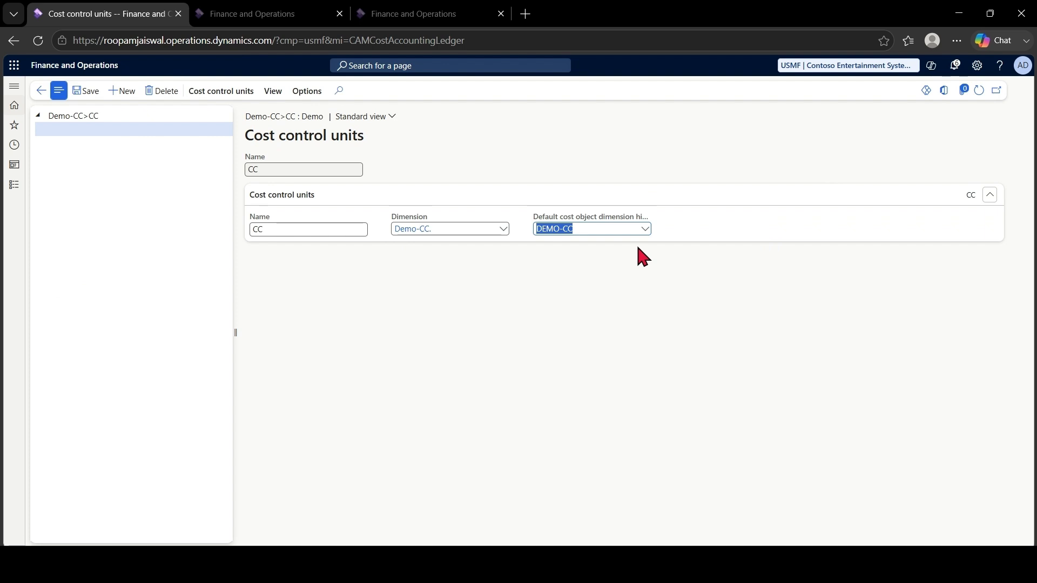
{"action": "key", "text": "Delete"}
{"action": "left_click", "coordinate": [645, 231]}
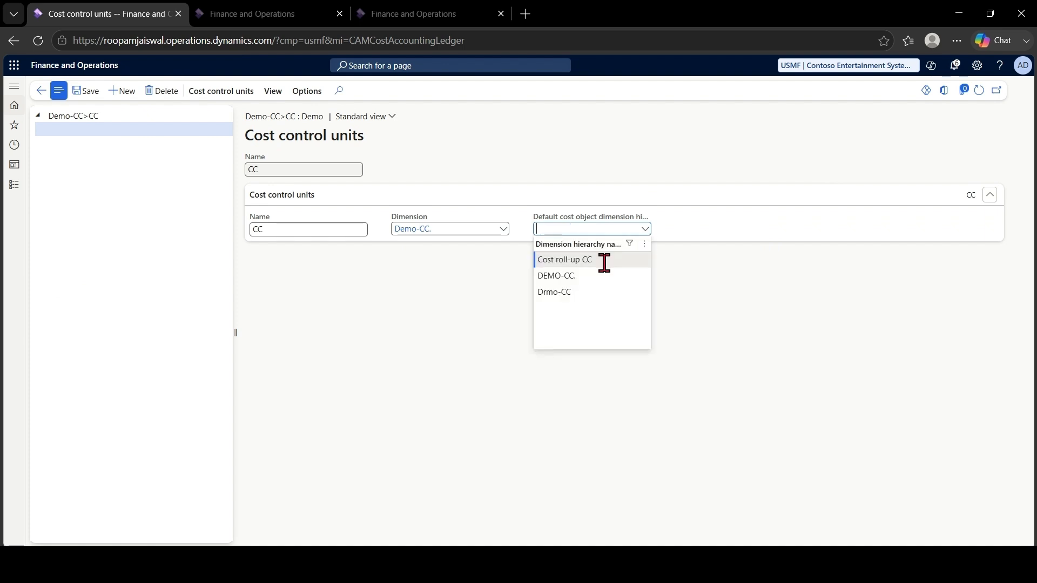
{"action": "left_click", "coordinate": [593, 275]}
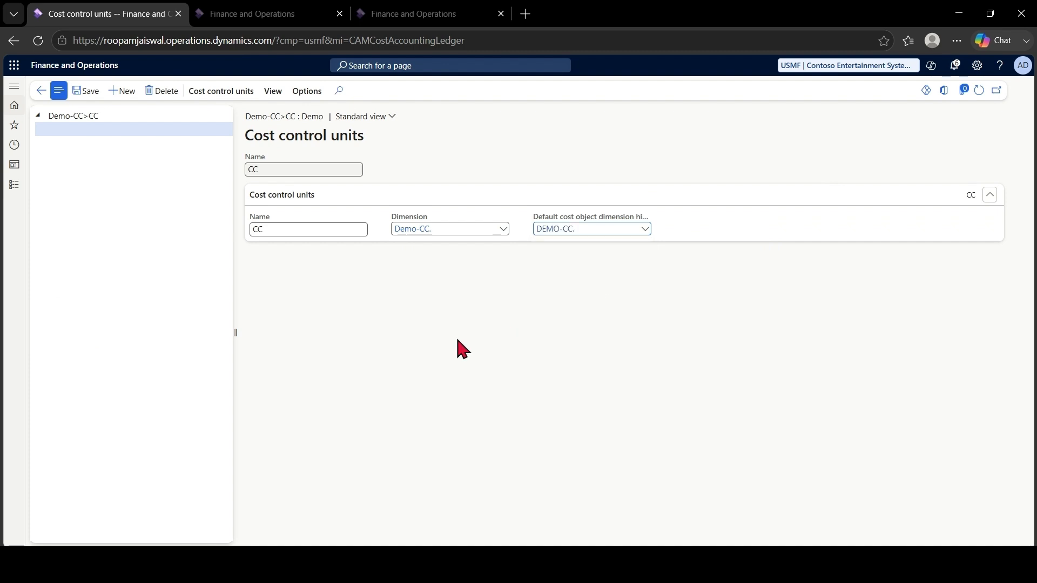
{"action": "left_click", "coordinate": [557, 229]}
{"action": "left_click", "coordinate": [97, 93]}
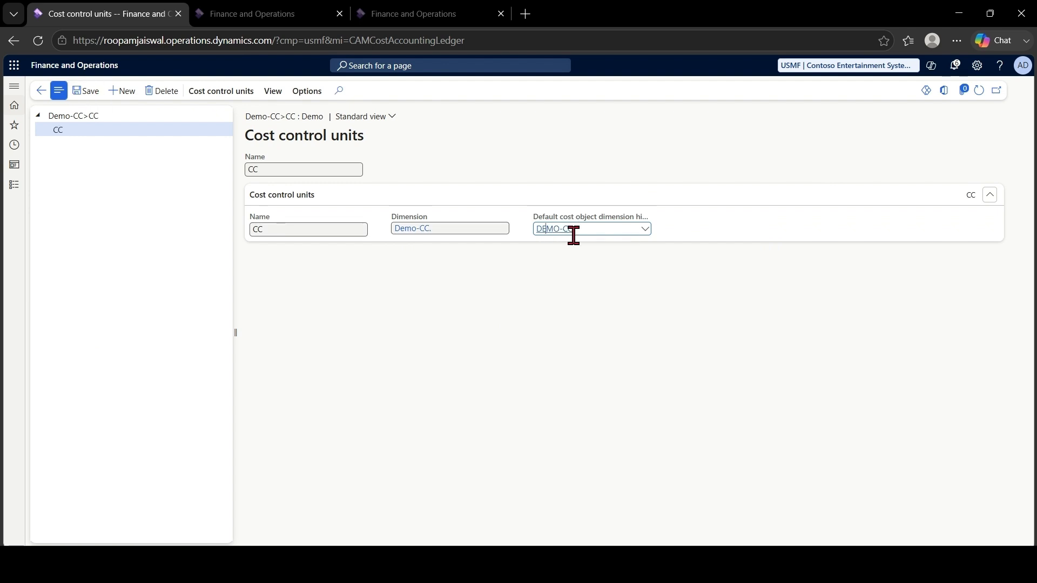
- Examine the DEMO-CC. dimension hierarchy, checking the member ranges of nodes such as Reconst., FIM and HelpDesk, and return to the cost control unit
{"action": "left_click", "coordinate": [556, 229]}
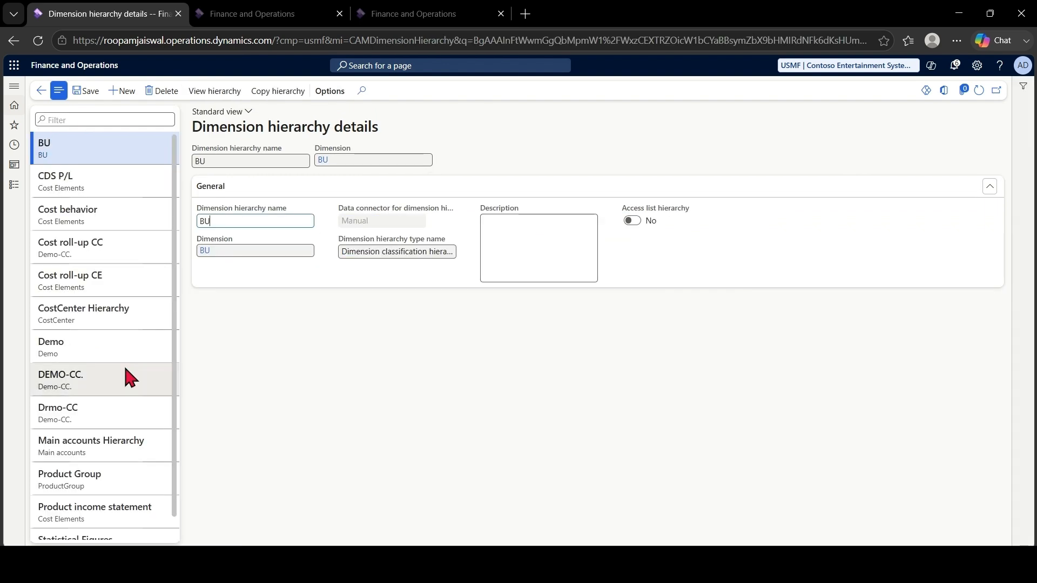
{"action": "left_click", "coordinate": [122, 387]}
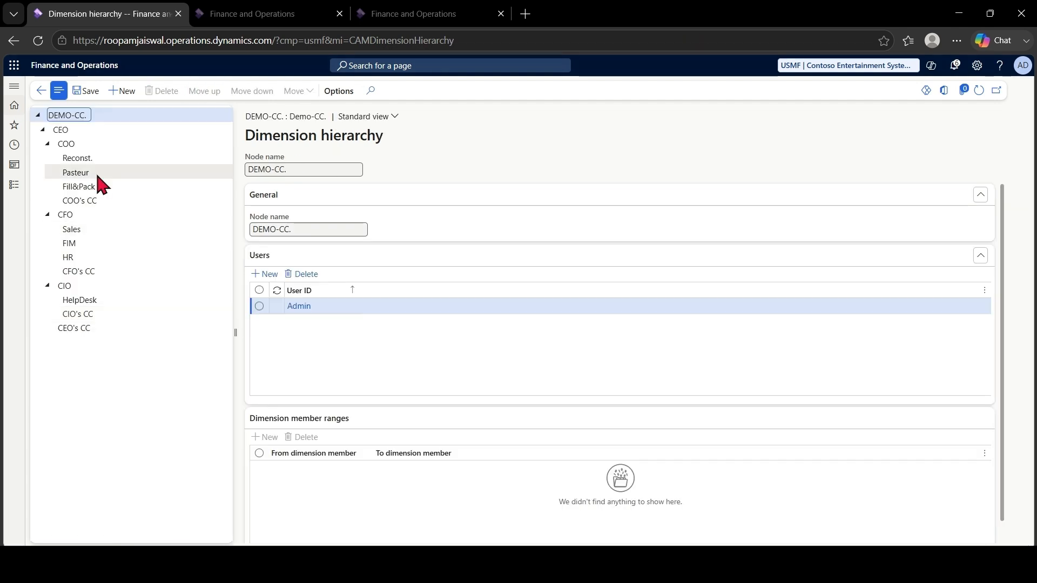
{"action": "left_click", "coordinate": [84, 158]}
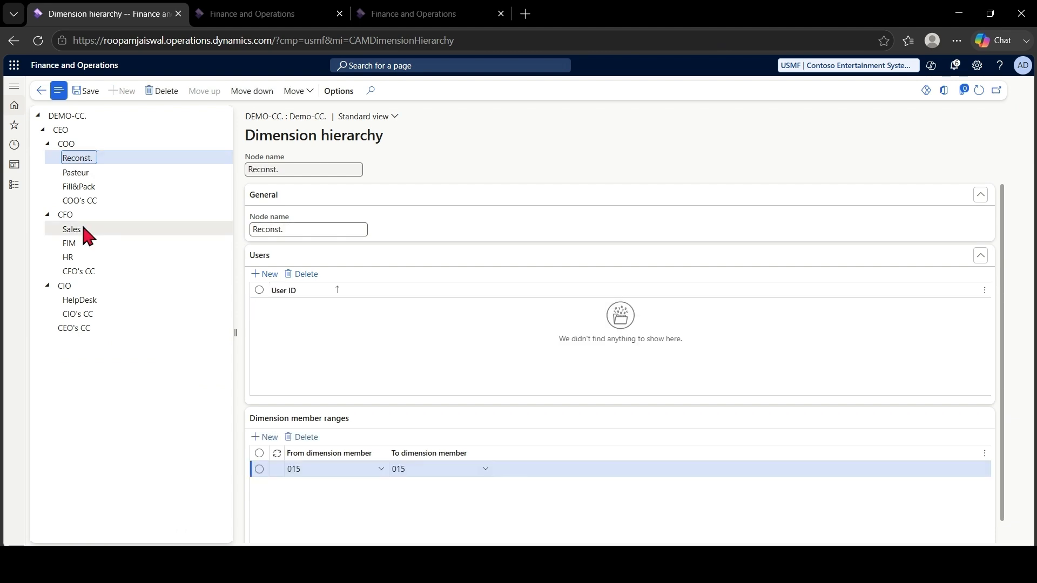
{"action": "left_click", "coordinate": [86, 243]}
{"action": "left_click", "coordinate": [79, 303]}
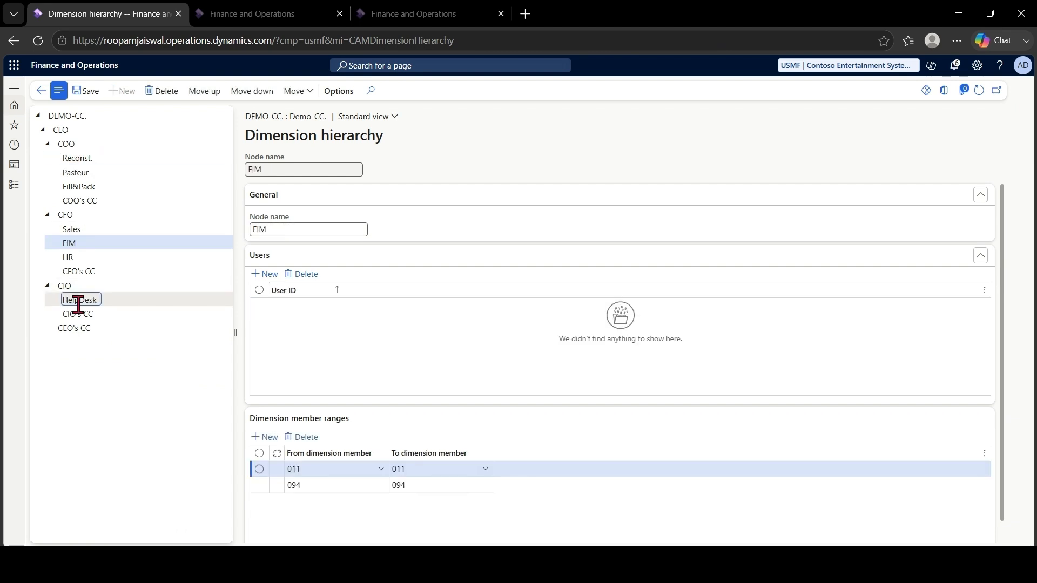
{"action": "left_click", "coordinate": [83, 219]}
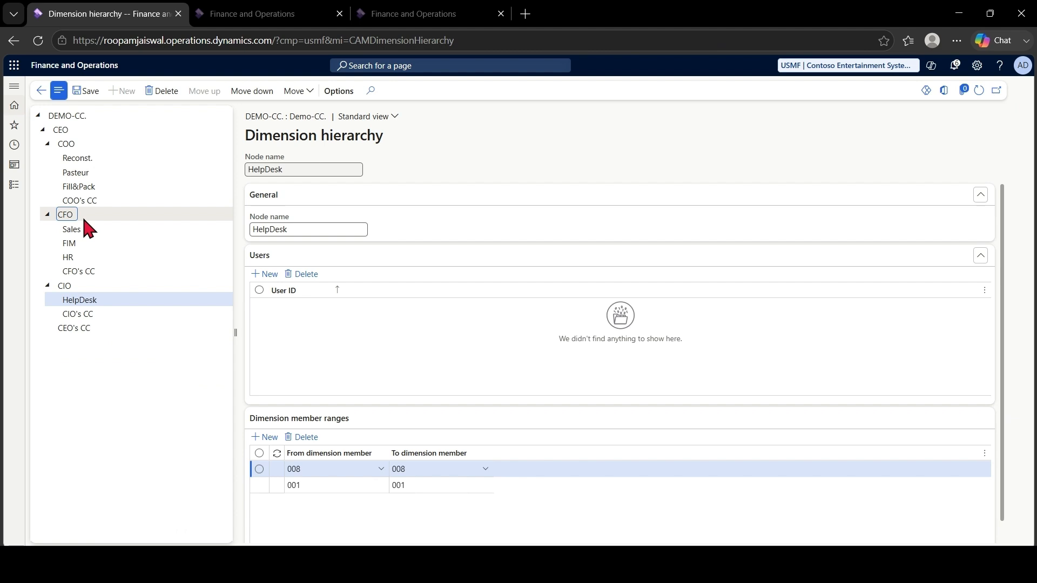
{"action": "left_click", "coordinate": [74, 129]}
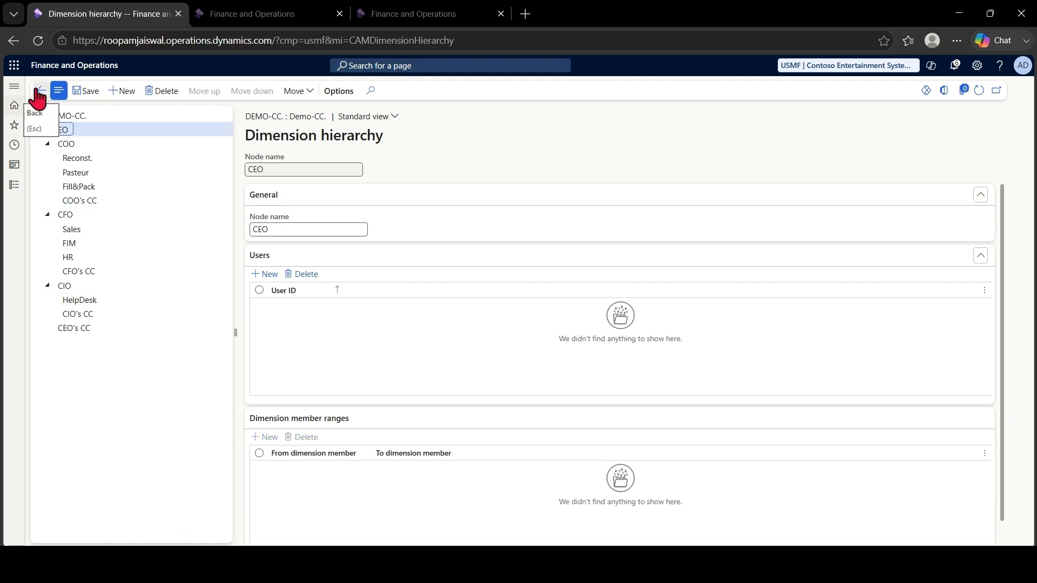
{"action": "left_click", "coordinate": [39, 90]}
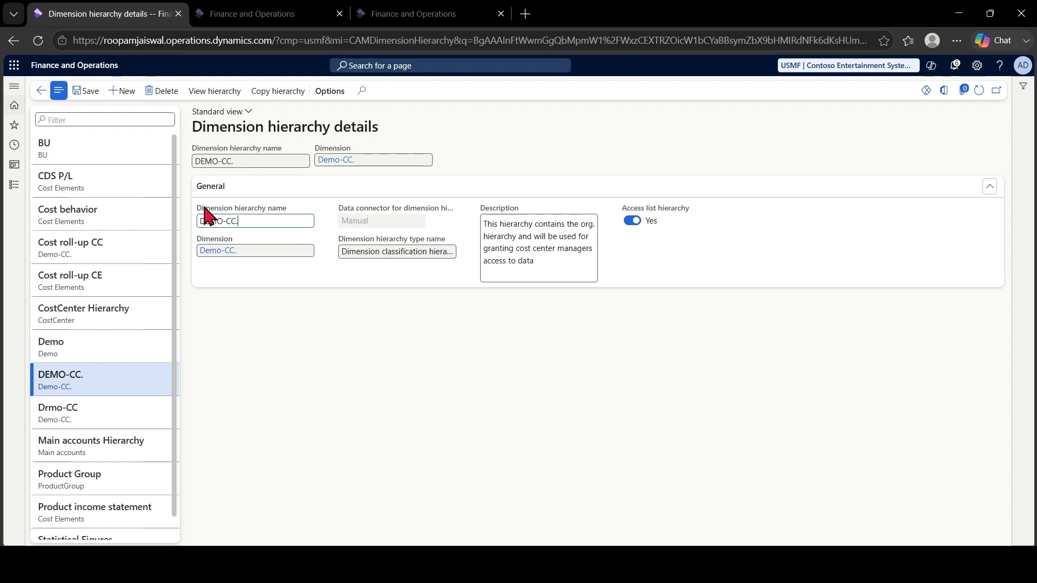
{"action": "left_click", "coordinate": [41, 90]}
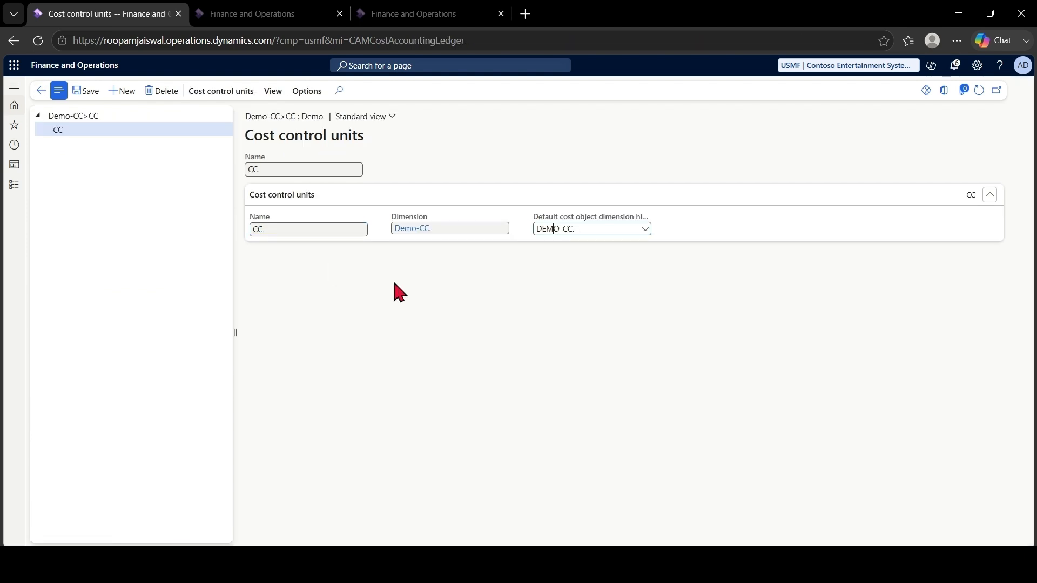
- Add a general ledger data source named GL import to the actual version of the Demo-CC>CC ledger
{"action": "left_click", "coordinate": [38, 92]}
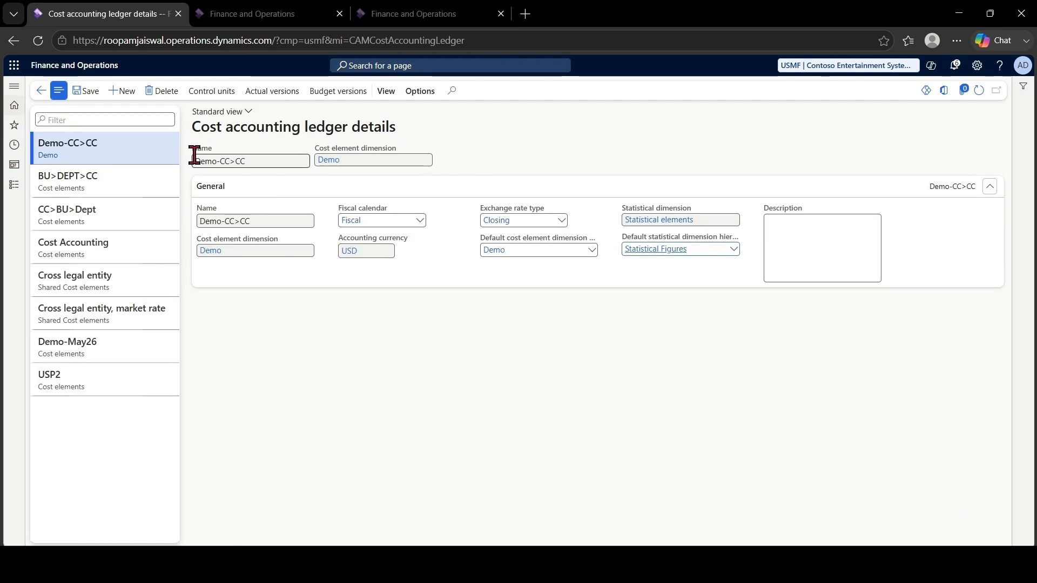
{"action": "left_click", "coordinate": [271, 92]}
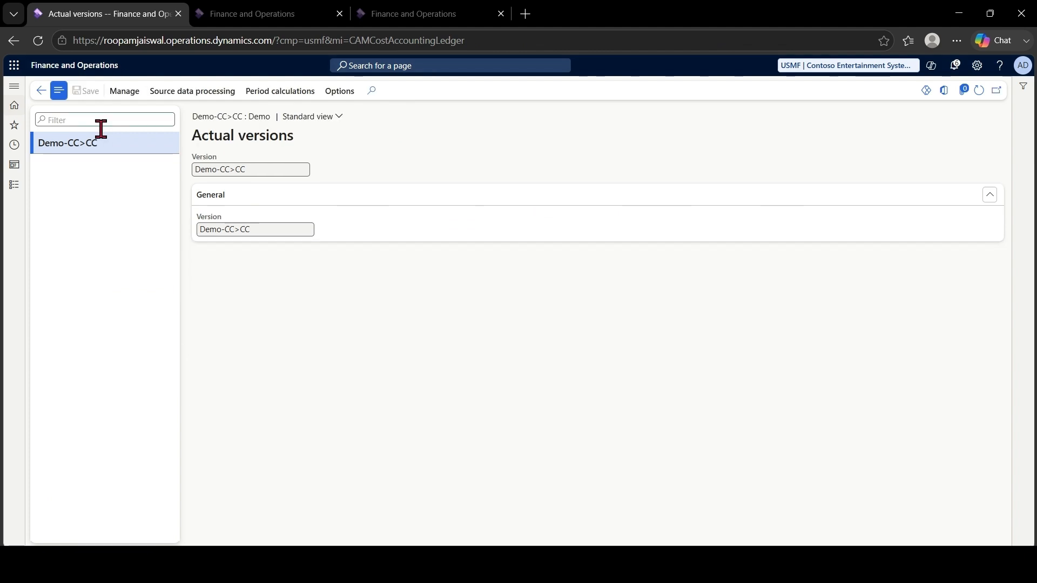
{"action": "left_click", "coordinate": [124, 93]}
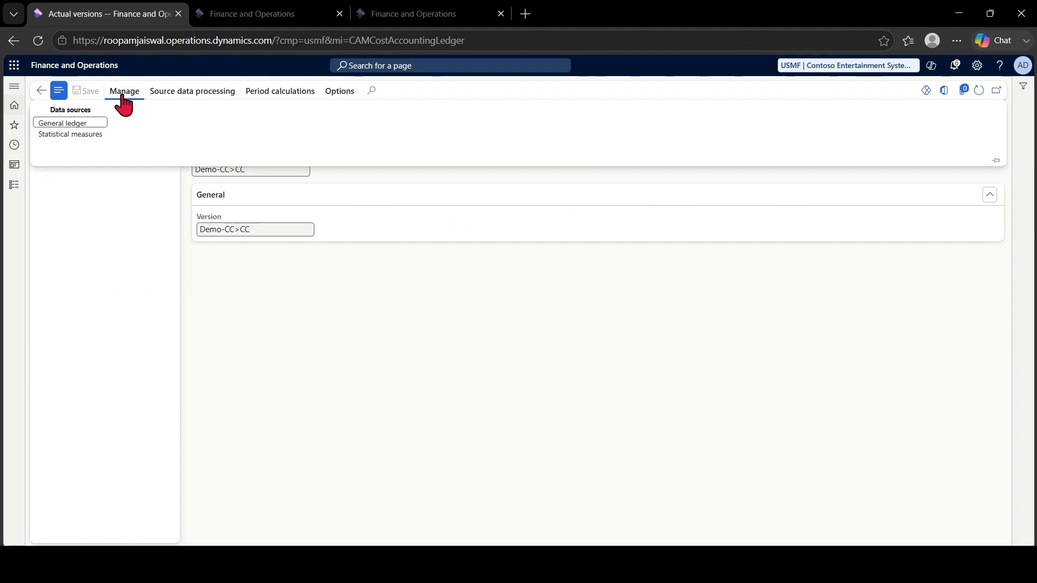
{"action": "left_click", "coordinate": [70, 126]}
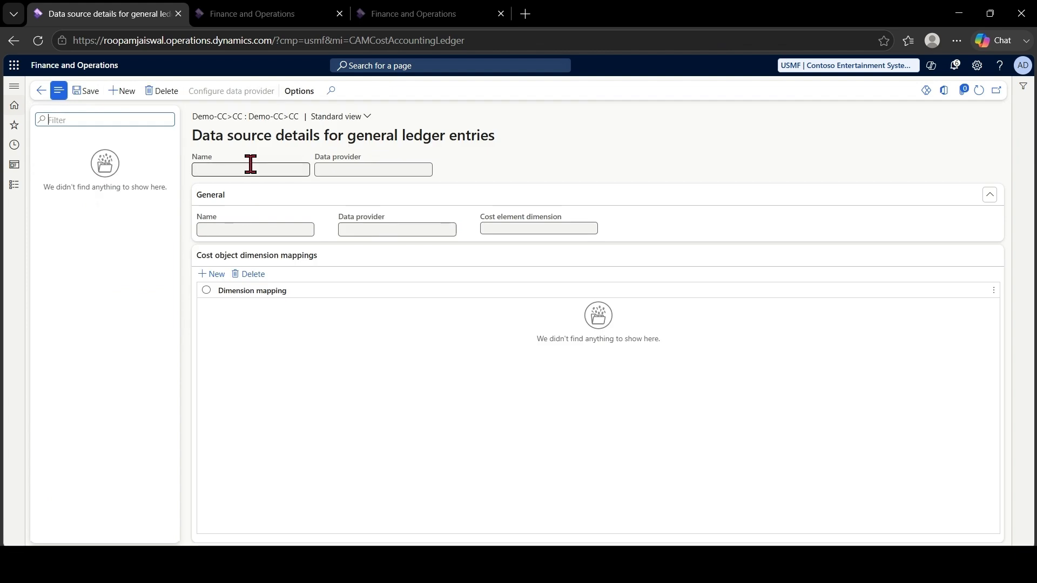
{"action": "left_click", "coordinate": [127, 90]}
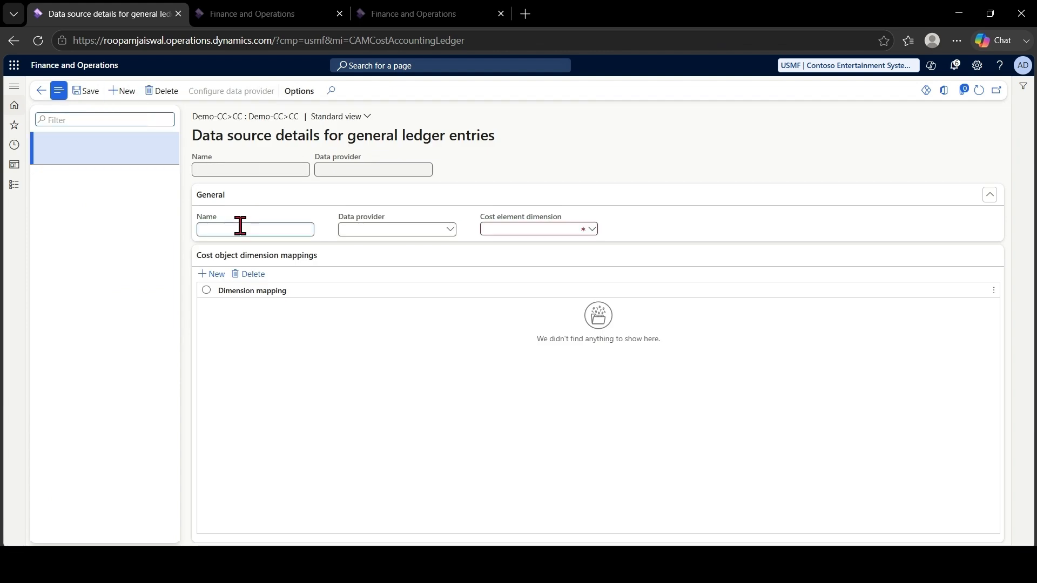
{"action": "type", "text": "GL In"}
{"action": "key", "text": "BackSpace"}
{"action": "key", "text": "BackSpace"}
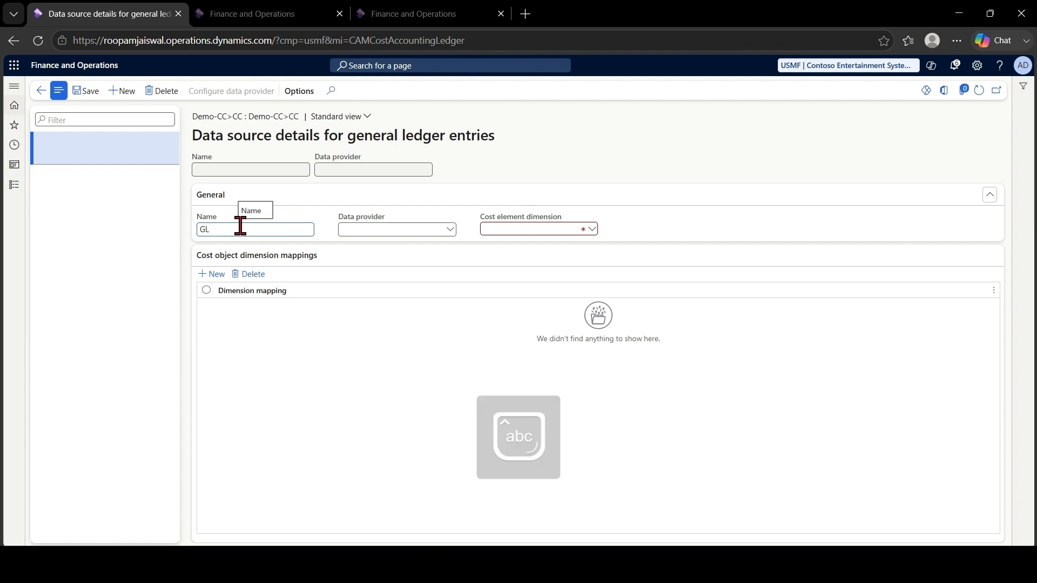
{"action": "type", "text": "import"}
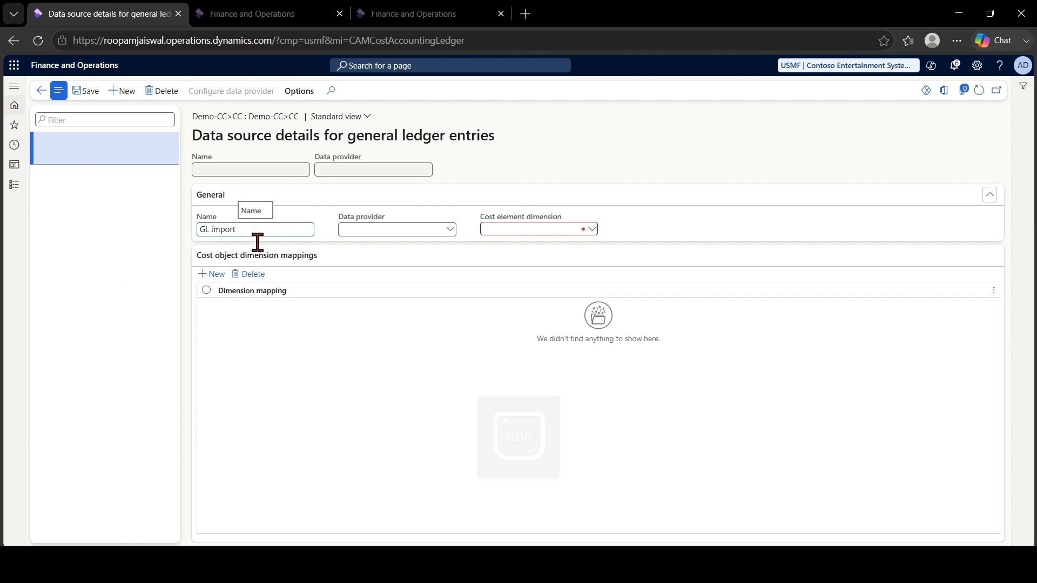
- Assign GL import the Dynamics 365 for Finance and Operations general ledger provider and the cost element dimension Demo, and save it
{"action": "left_click", "coordinate": [450, 230]}
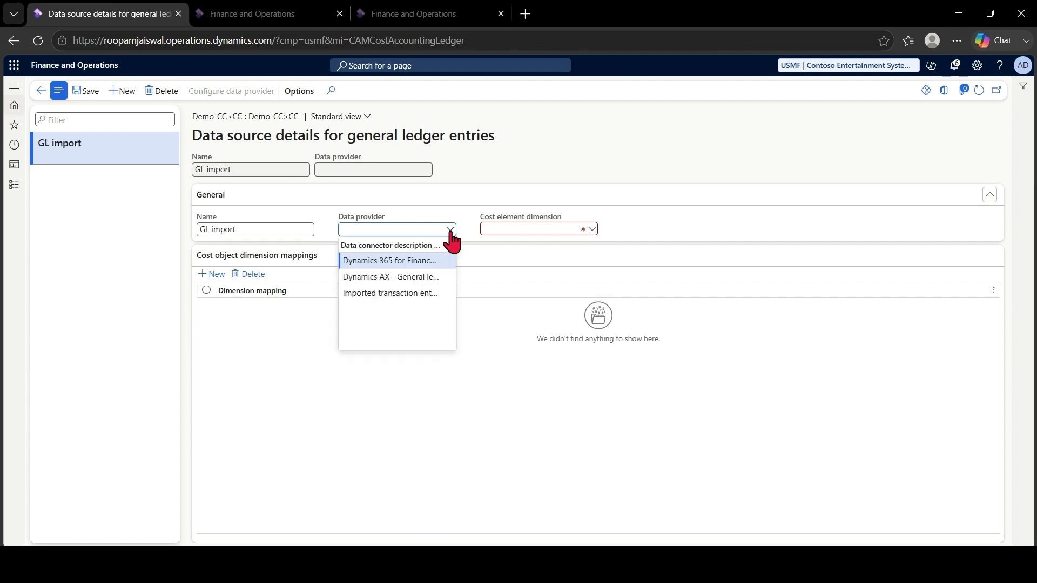
{"action": "left_click", "coordinate": [411, 261]}
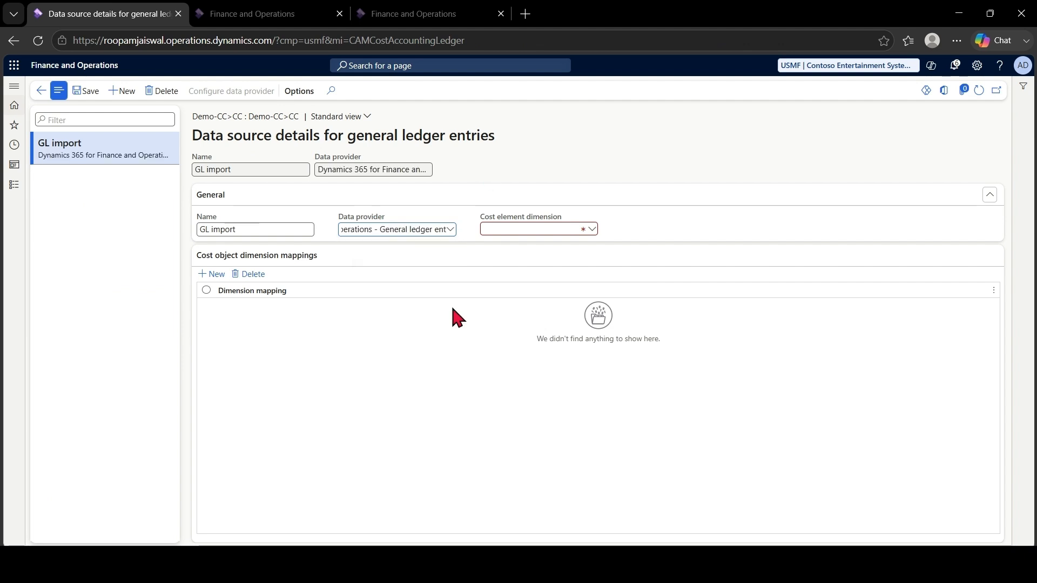
{"action": "left_click", "coordinate": [592, 230]}
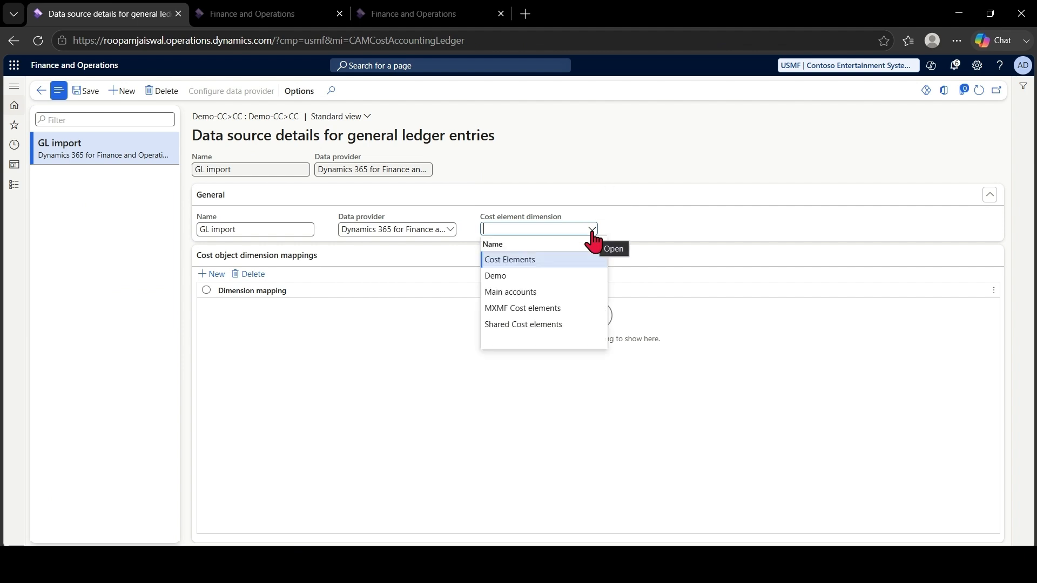
{"action": "left_click", "coordinate": [503, 276]}
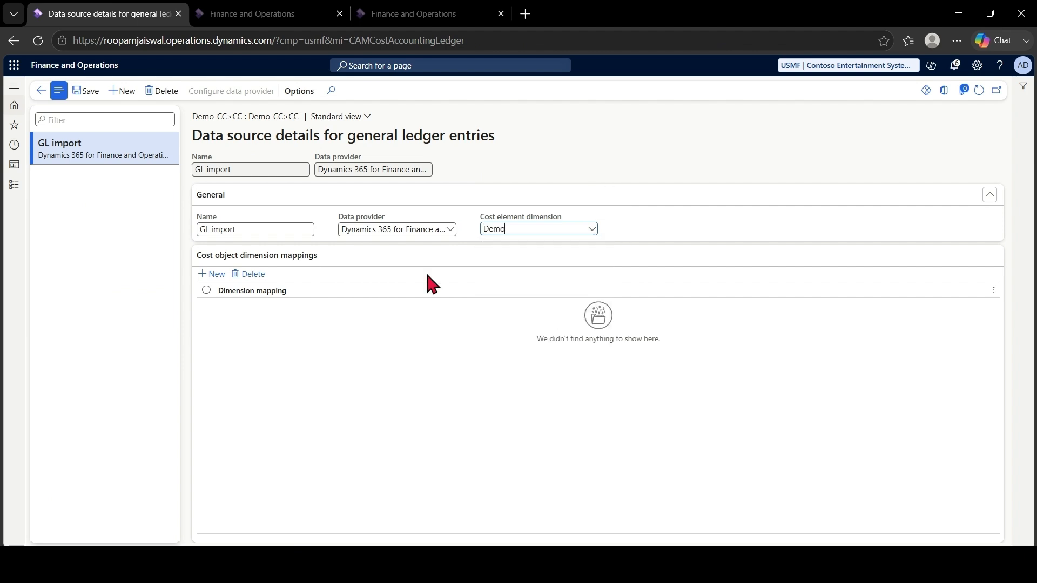
{"action": "left_click", "coordinate": [85, 93]}
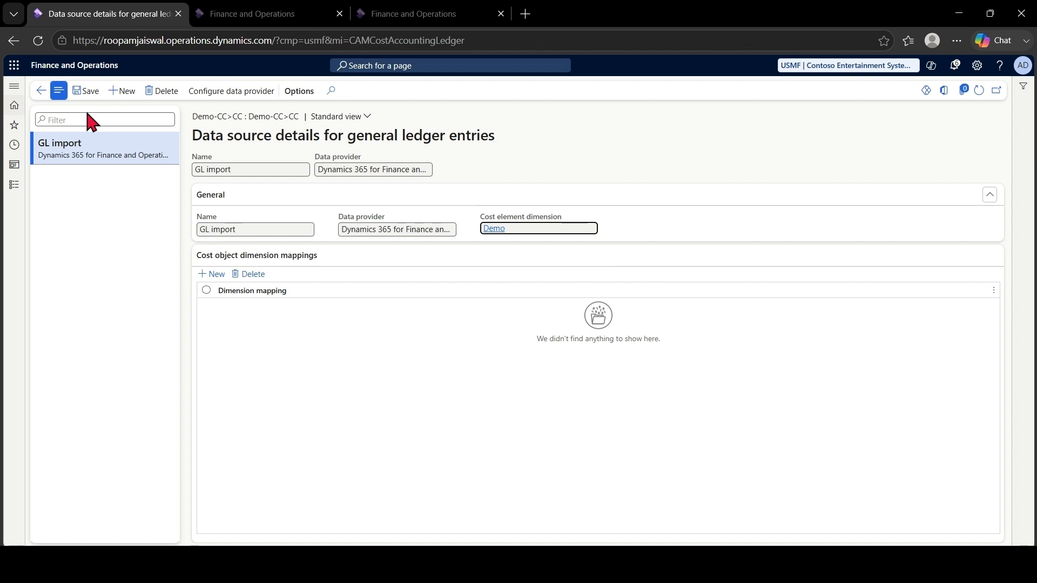
- Configure the GL import data provider for legal entity USMF with the Current posting layer and the Operating fiscal period type
{"action": "left_click", "coordinate": [240, 95]}
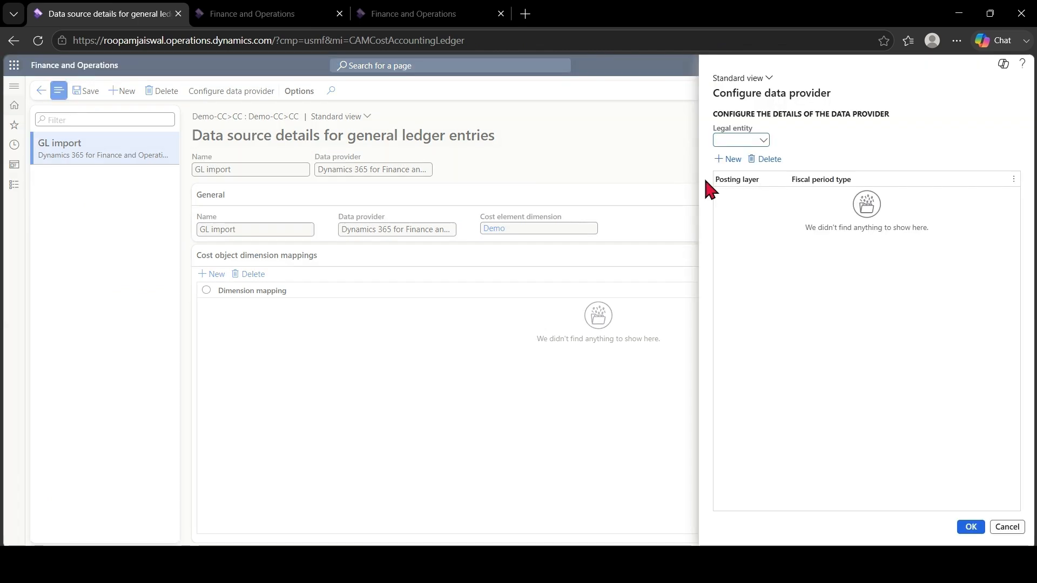
{"action": "type", "text": "usm"}
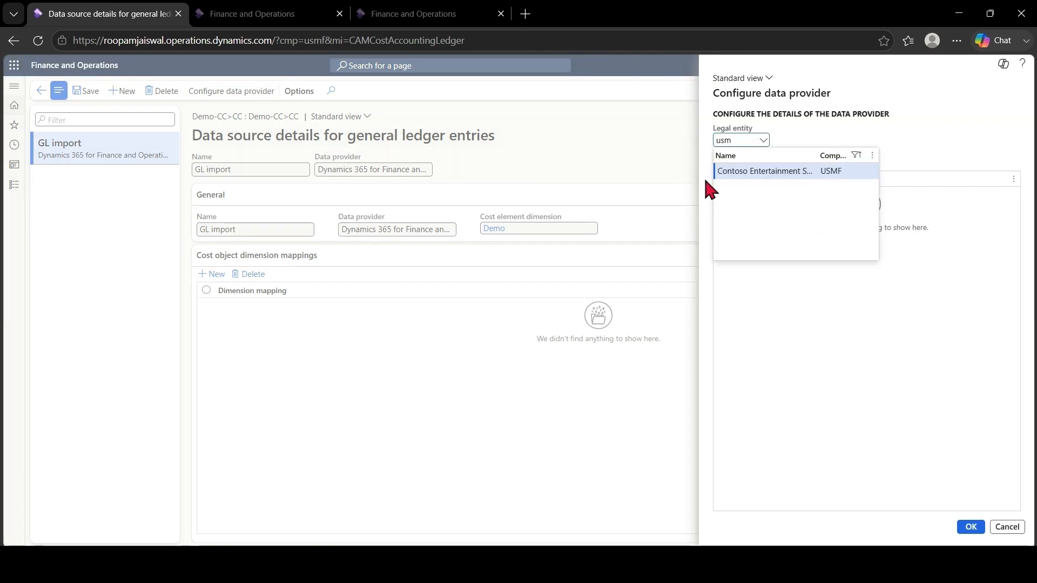
{"action": "left_click", "coordinate": [753, 170]}
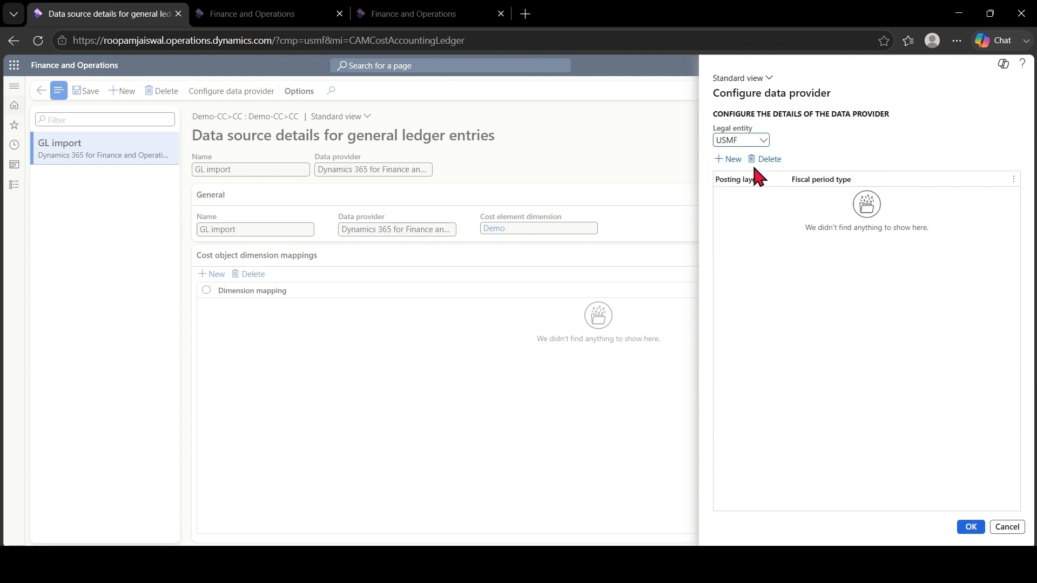
{"action": "left_click", "coordinate": [728, 161]}
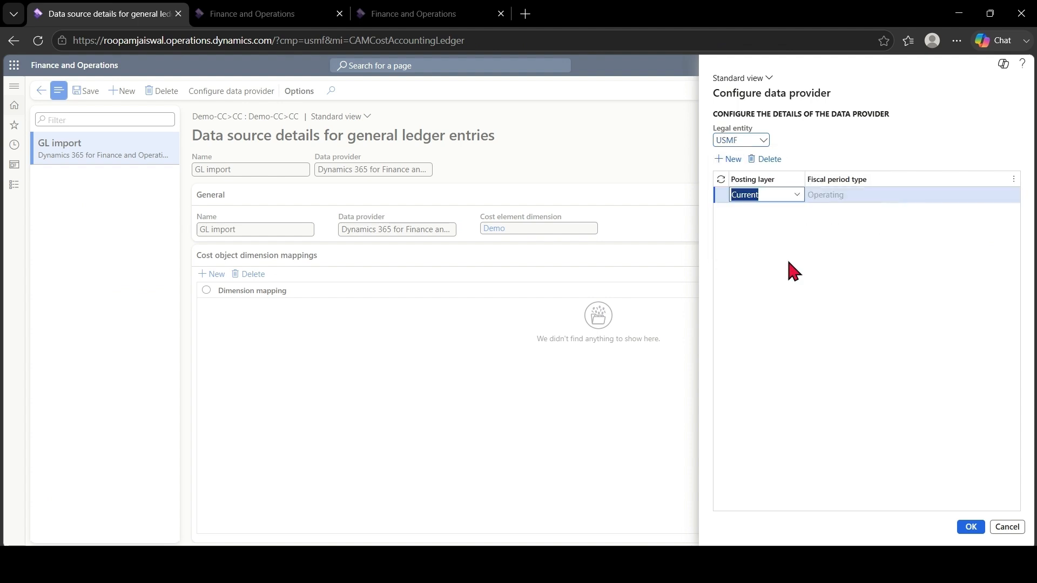
{"action": "left_click", "coordinate": [731, 162]}
{"action": "left_click", "coordinate": [797, 195]}
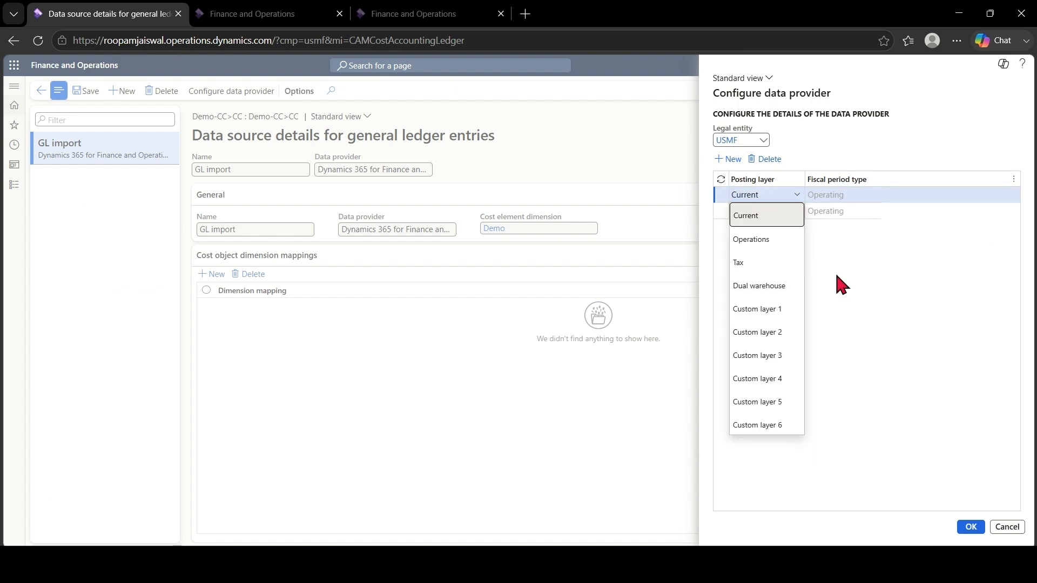
{"action": "left_click", "coordinate": [766, 158]}
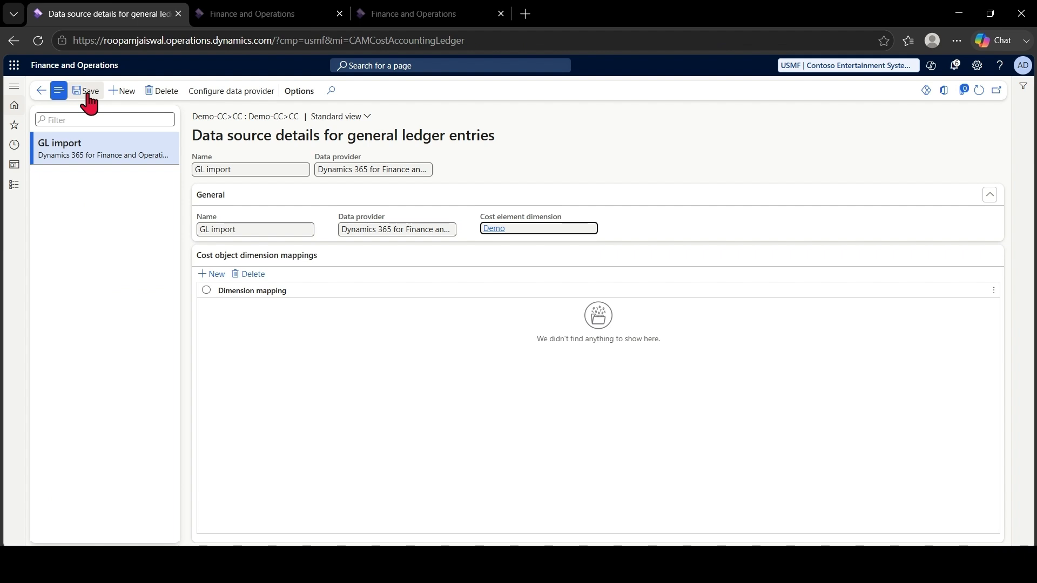
- Process the general ledger source data of the Demo-CC>CC actual version for Fiscal 2026, Period 6
{"action": "left_click", "coordinate": [42, 91]}
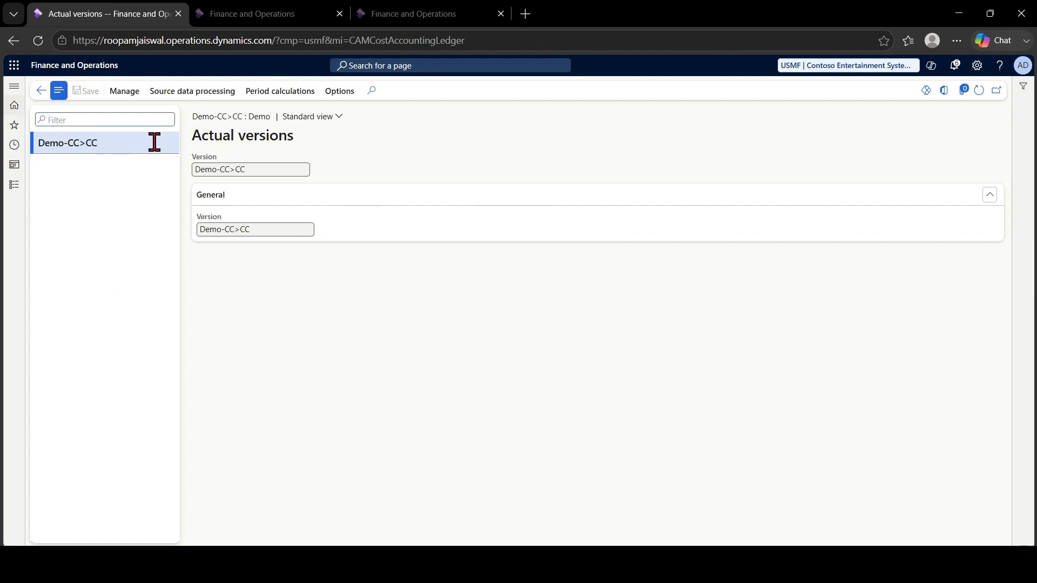
{"action": "left_click", "coordinate": [182, 92]}
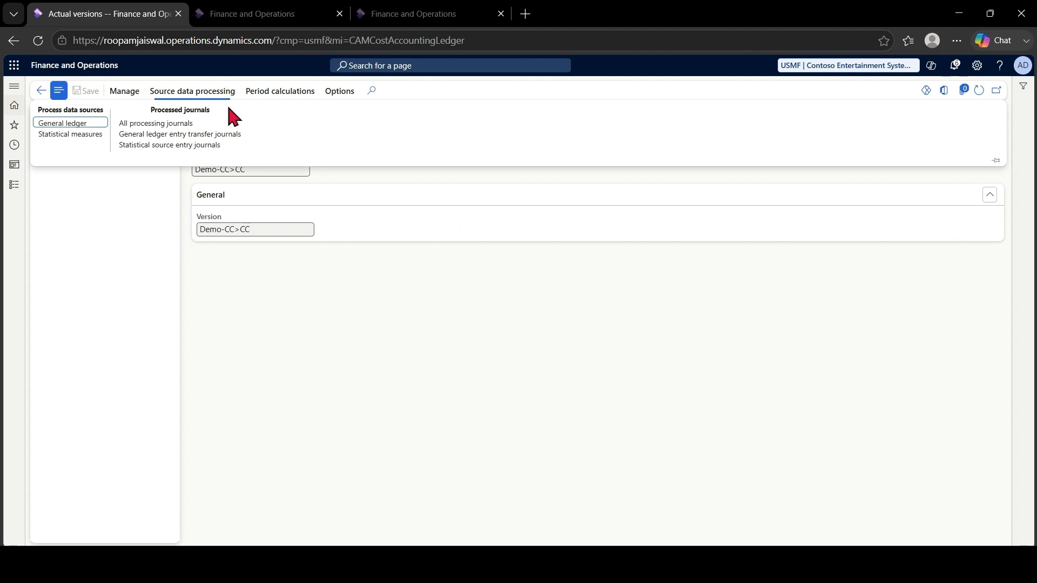
{"action": "left_click", "coordinate": [63, 124]}
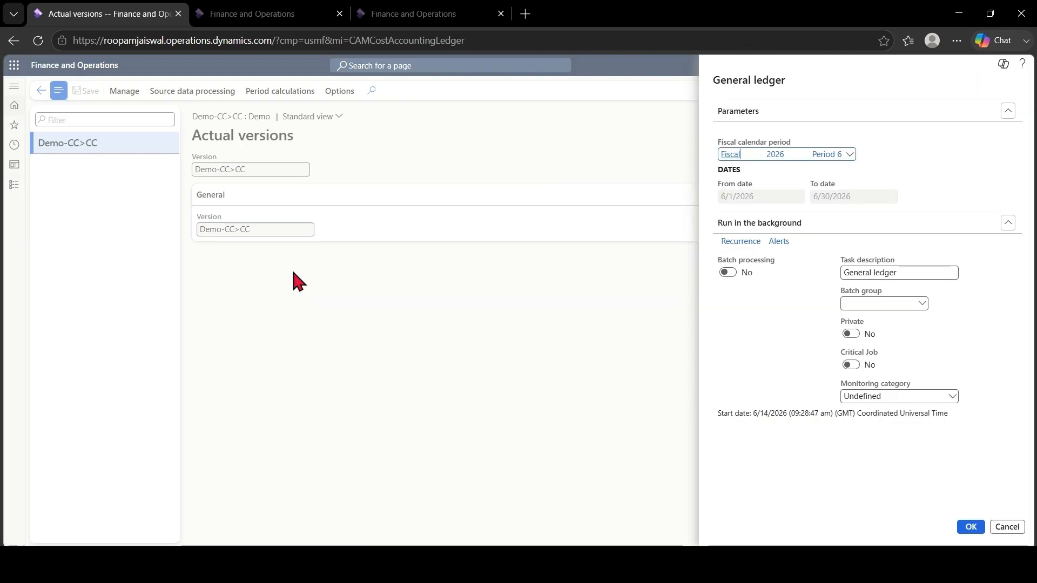
{"action": "left_click", "coordinate": [973, 528]}
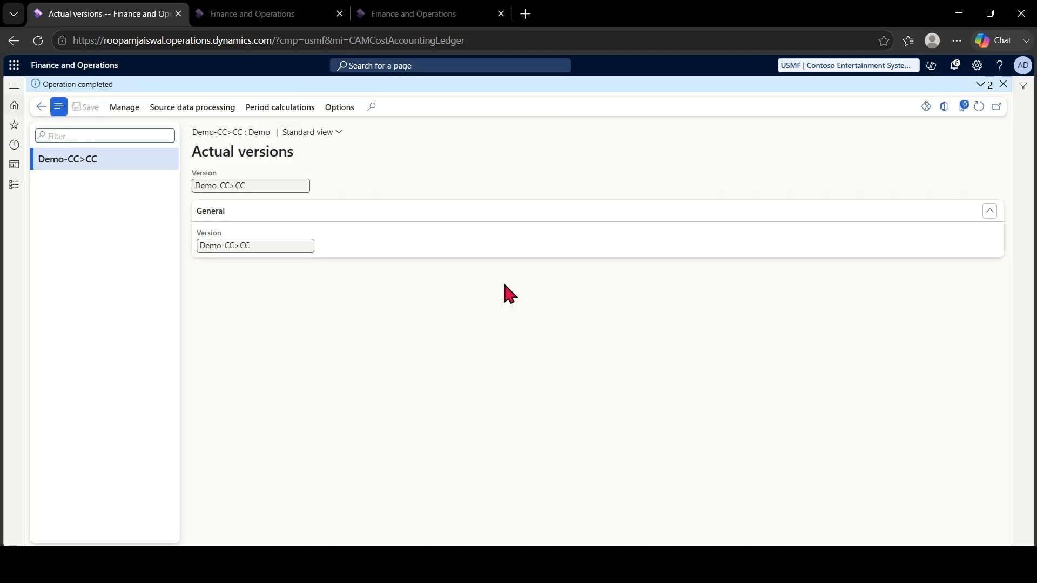
- Review the general ledger entry transfer journal created from GL import and examine its cost element journal entries
{"action": "left_click", "coordinate": [205, 117]}
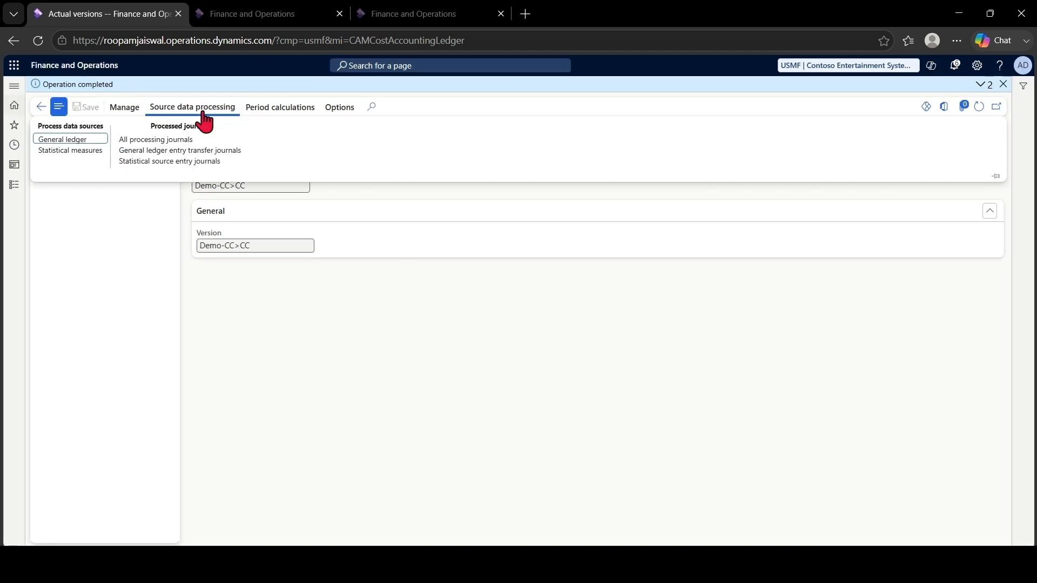
{"action": "left_click", "coordinate": [176, 151]}
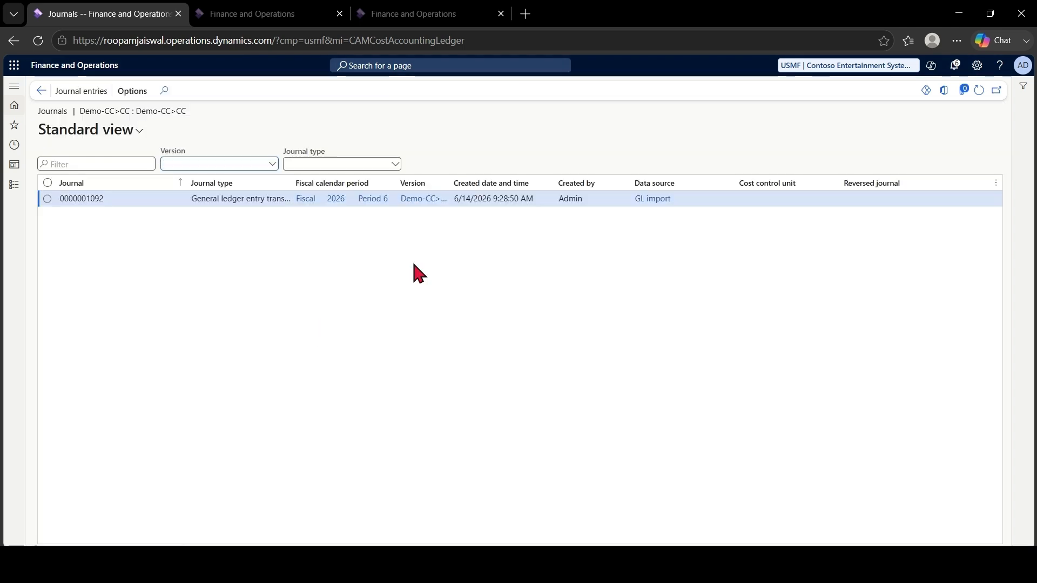
{"action": "left_click", "coordinate": [40, 90]}
{"action": "left_click", "coordinate": [176, 107]}
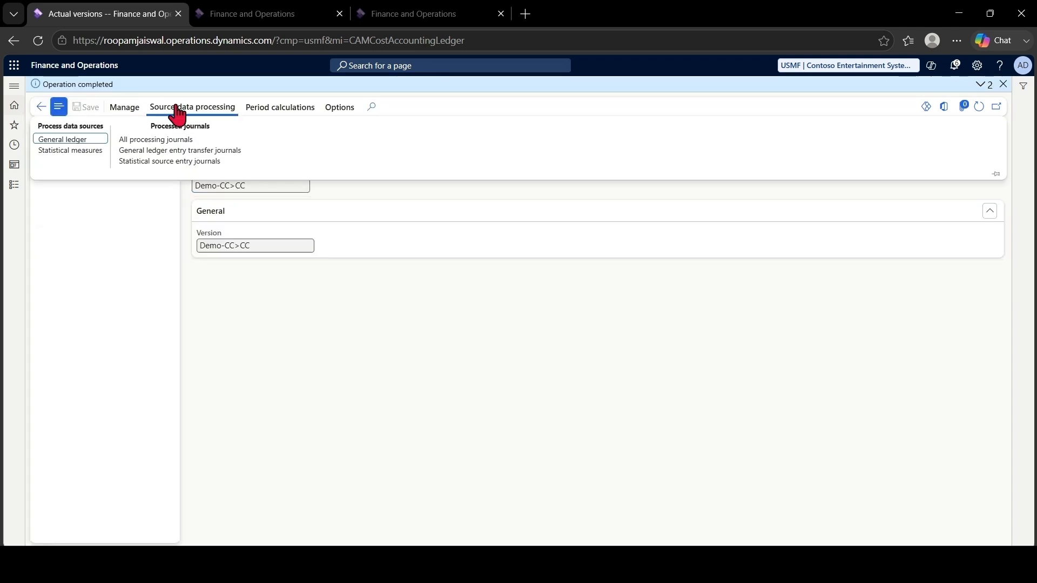
{"action": "left_click", "coordinate": [186, 152]}
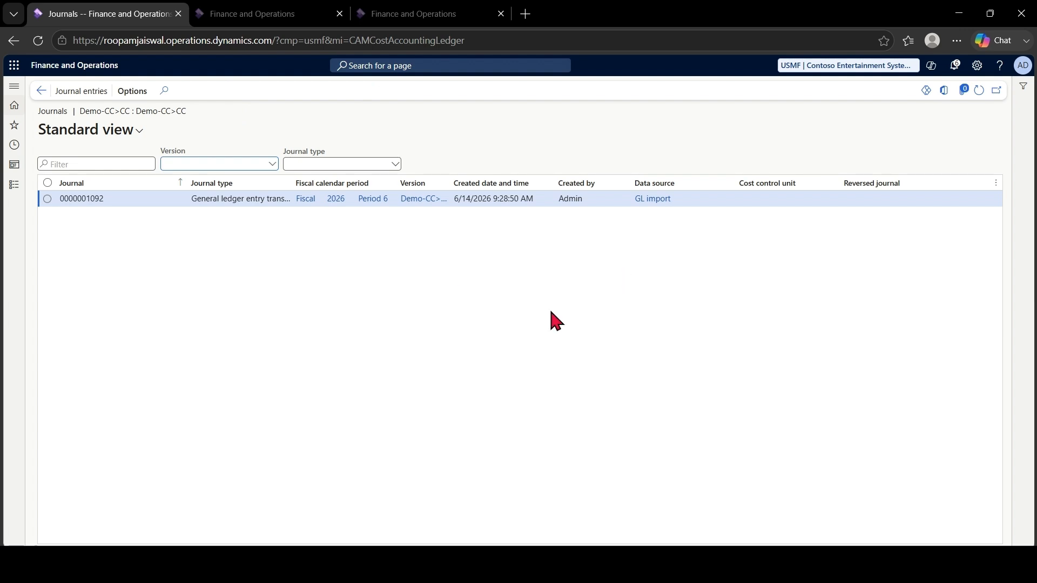
{"action": "left_click", "coordinate": [83, 96]}
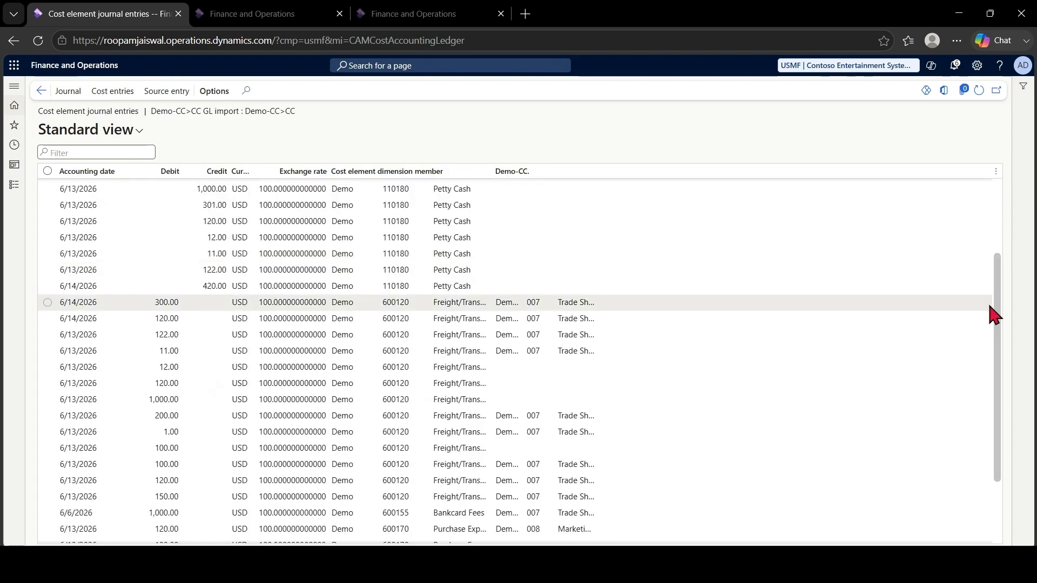
- Examine the cost element journal entries, comparing the Demo-CC cost object assignment of the Petty Cash and Freight lines
{"action": "left_click_drag", "start_coordinate": [997, 331], "coordinate": [984, 310]}
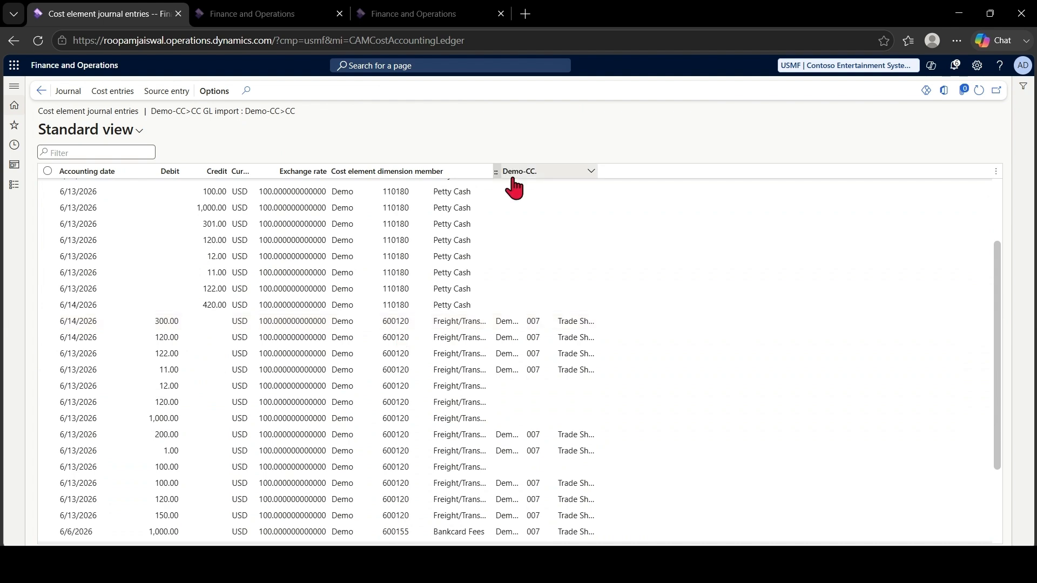
{"action": "left_click", "coordinate": [547, 321]}
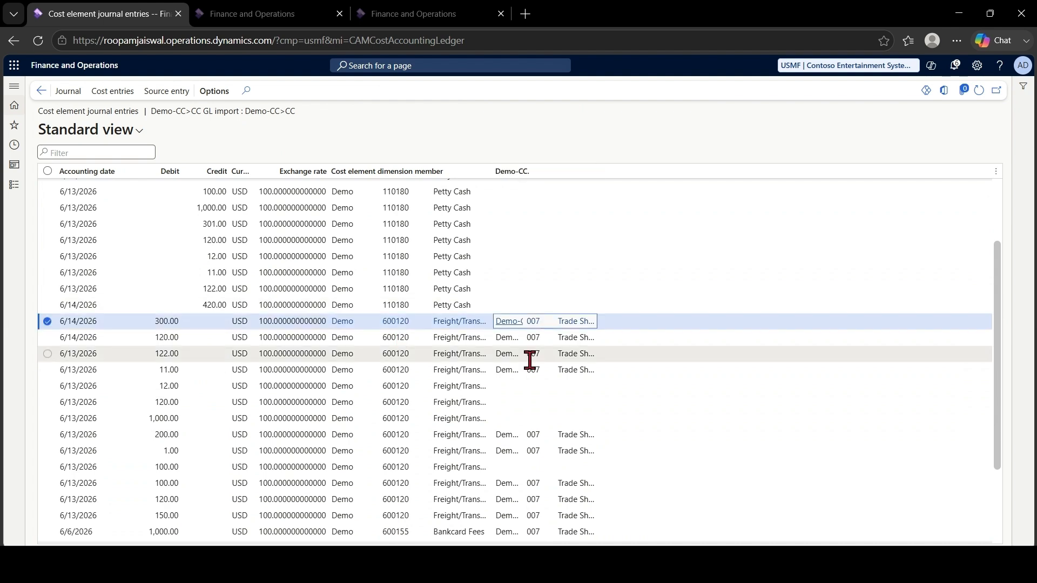
{"action": "left_click", "coordinate": [406, 327]}
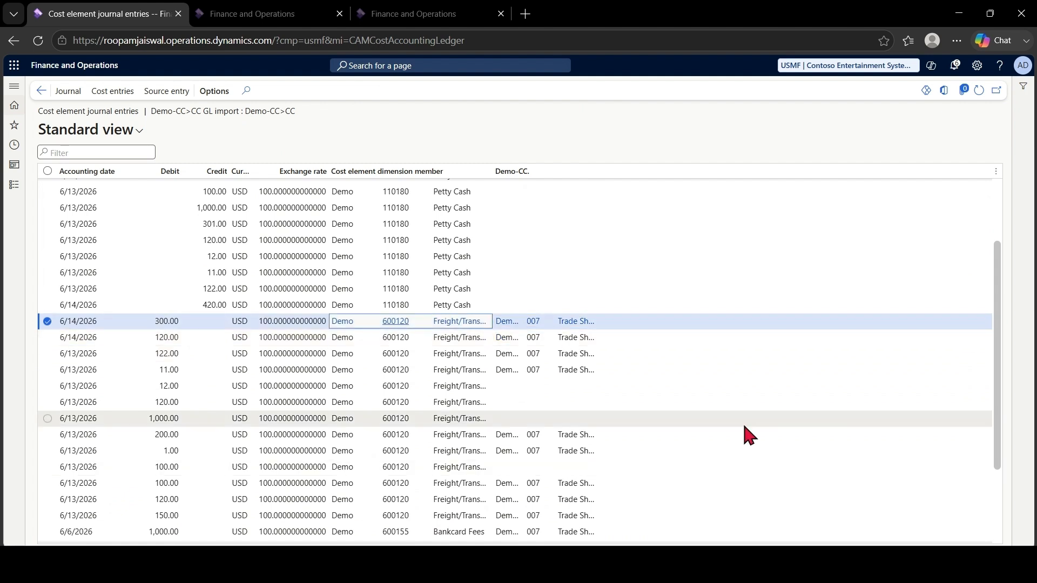
{"action": "scroll", "coordinate": [984, 283], "scroll_direction": "up", "scroll_amount": 3}
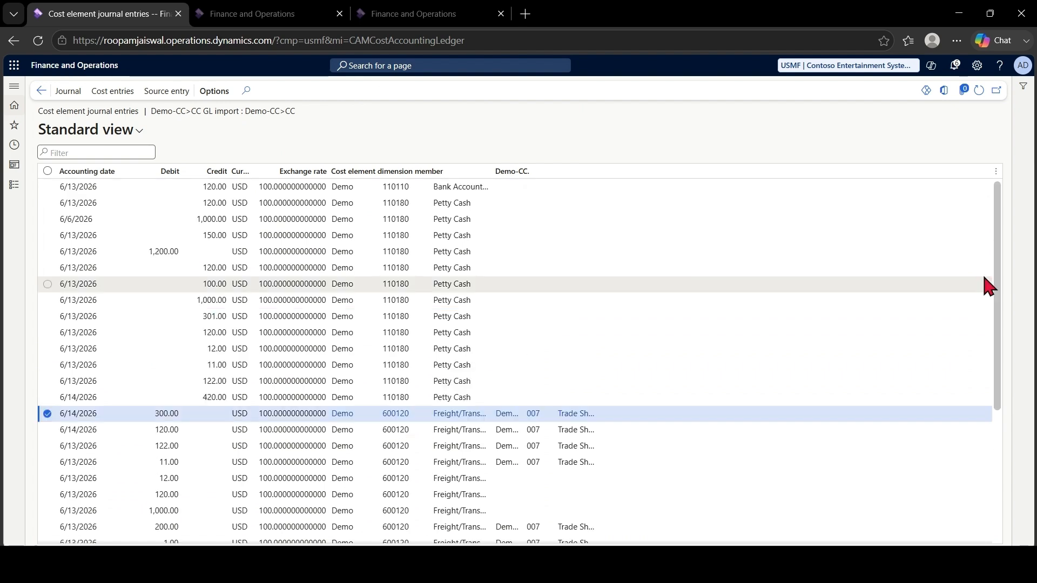
{"action": "scroll", "coordinate": [984, 278], "scroll_direction": "down", "scroll_amount": 3}
{"action": "left_click_drag", "start_coordinate": [999, 341], "coordinate": [979, 303]}
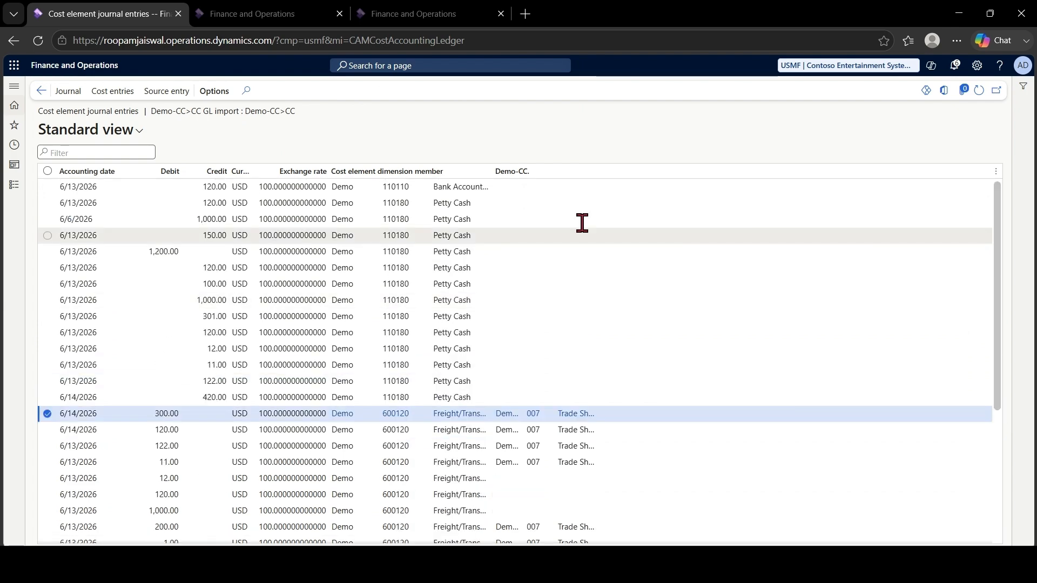
- Inspect the cost entries behind the 6/13/2026 Petty Cash credit of 120.00 and the 6/14/2026 account 600120 debit of 300.00
{"action": "left_click", "coordinate": [558, 207]}
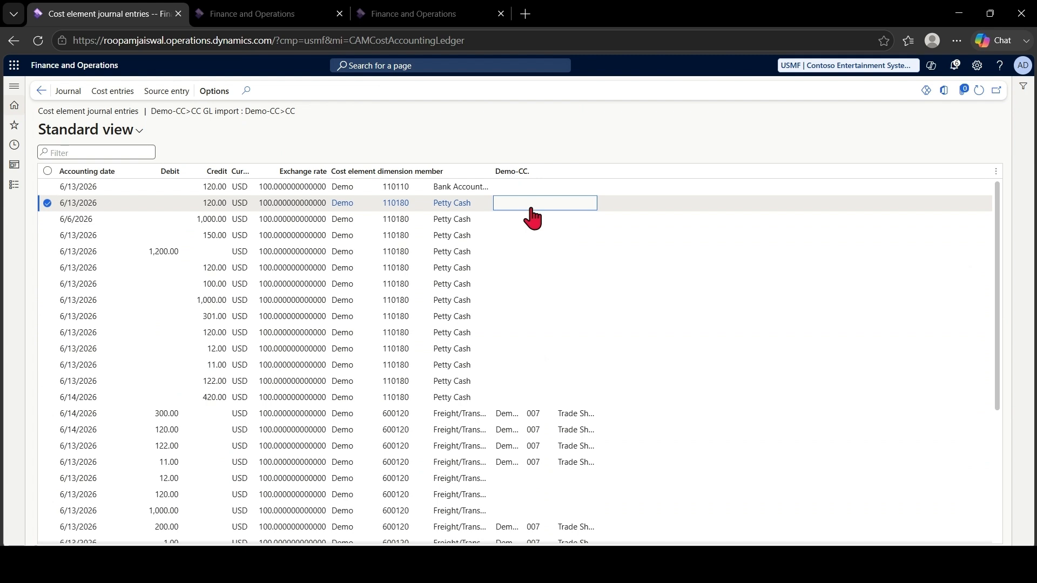
{"action": "left_click", "coordinate": [114, 92]}
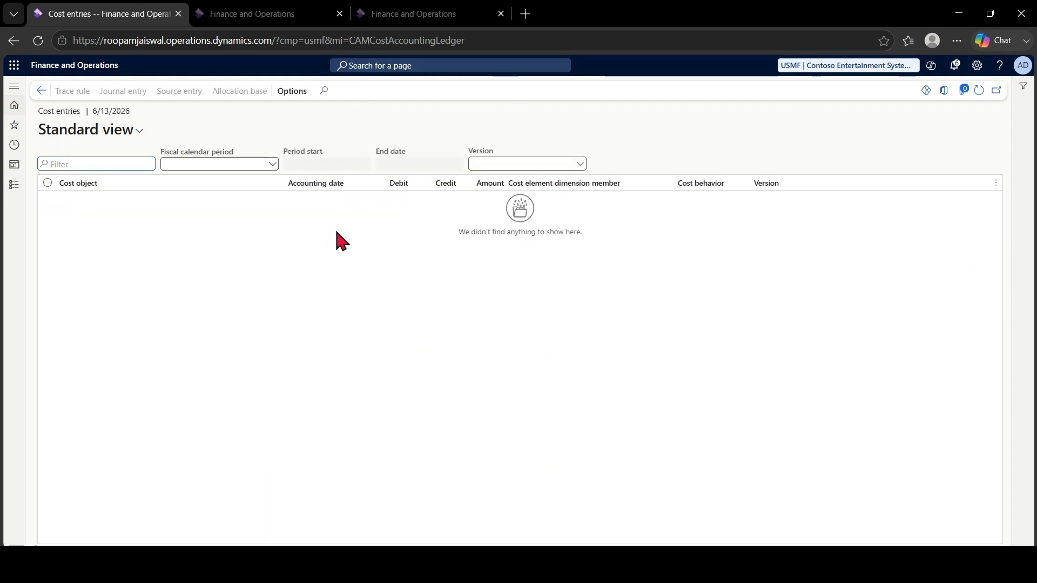
{"action": "left_click", "coordinate": [42, 93]}
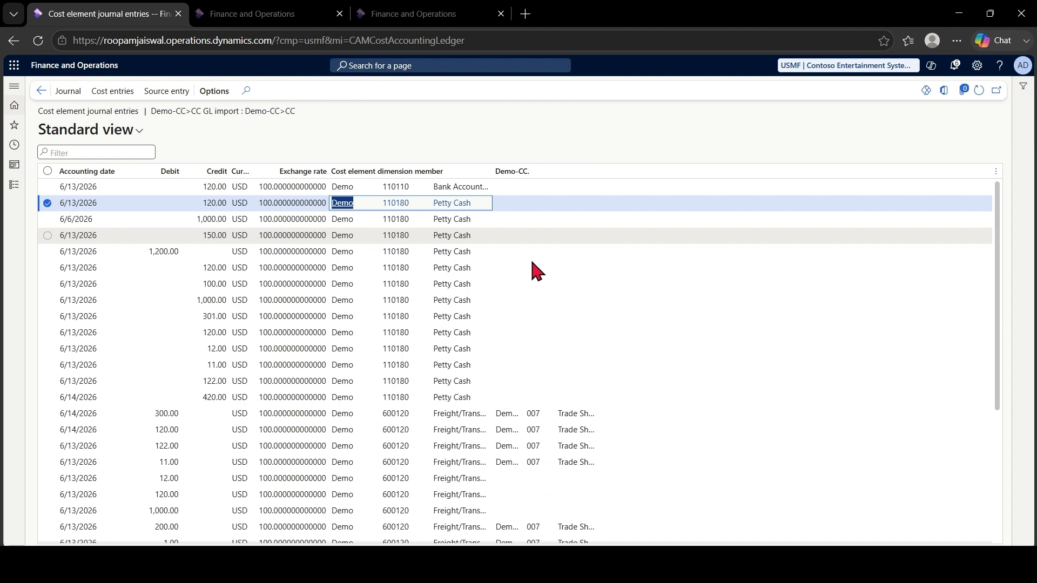
{"action": "left_click", "coordinate": [527, 419]}
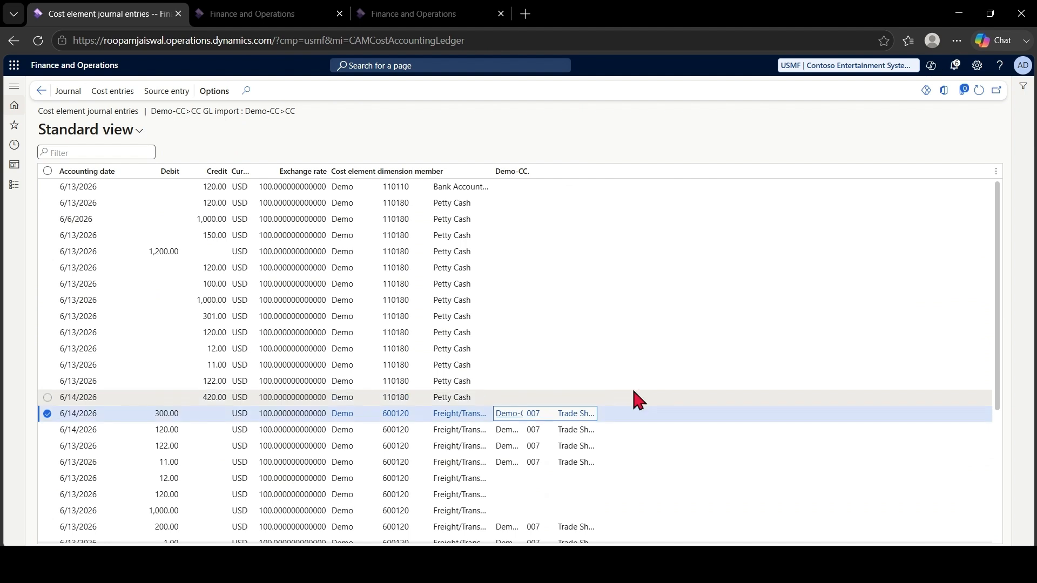
{"action": "left_click", "coordinate": [110, 91]}
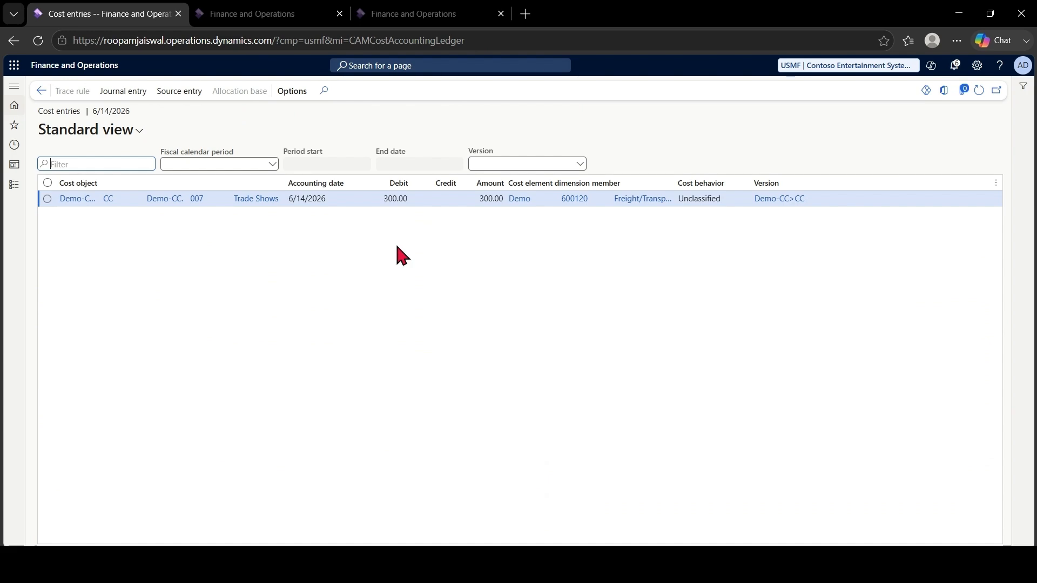
{"action": "left_click", "coordinate": [43, 91]}
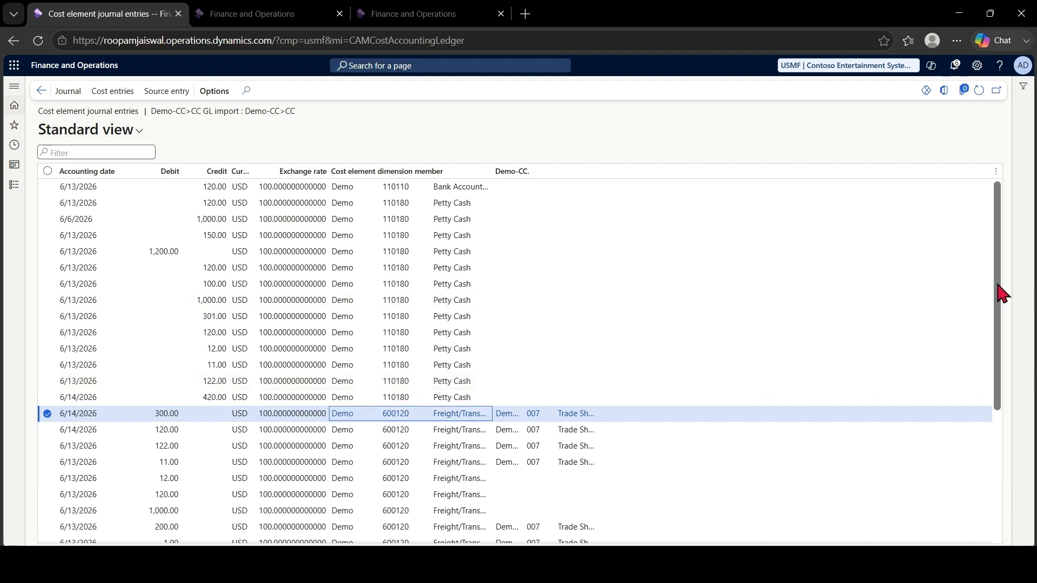
- Inspect the cost entries of two 6/13/2026 account 600120 lines: the 200.00 debit for member 007 and the 120.00 debit without a cost object
{"action": "left_click_drag", "start_coordinate": [999, 285], "coordinate": [1013, 406]}
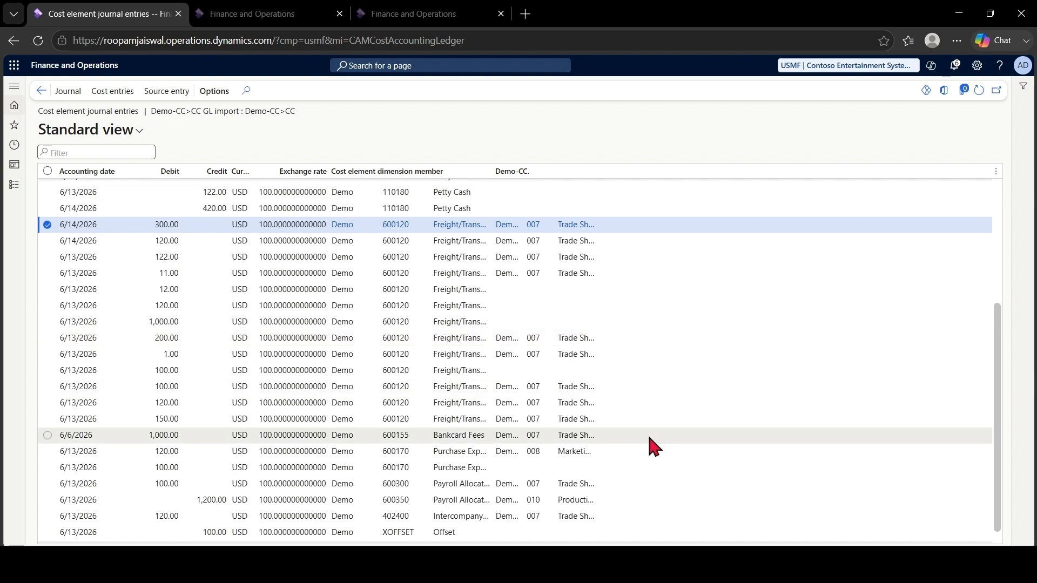
{"action": "left_click", "coordinate": [604, 338]}
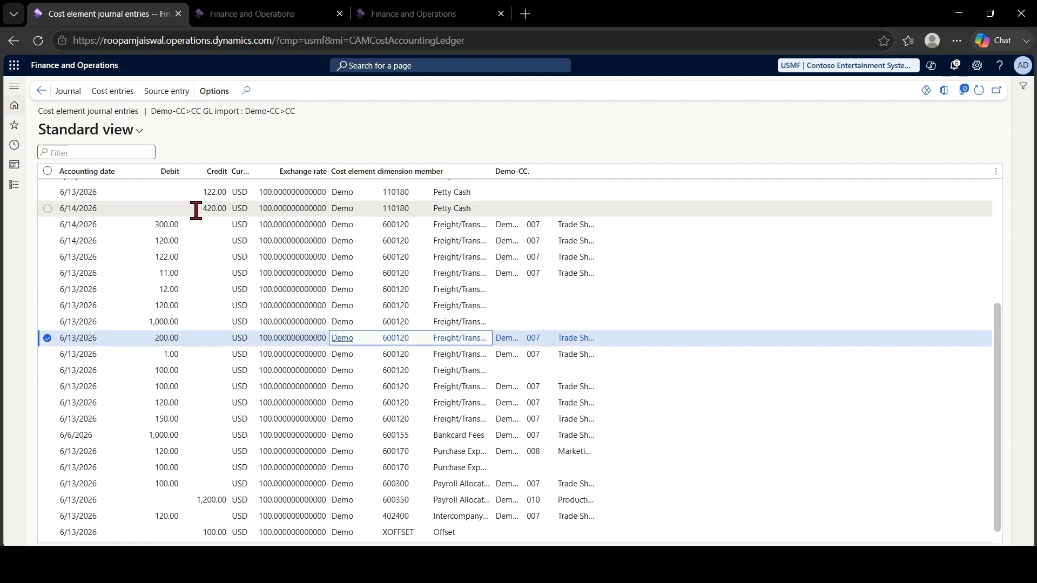
{"action": "left_click", "coordinate": [125, 96]}
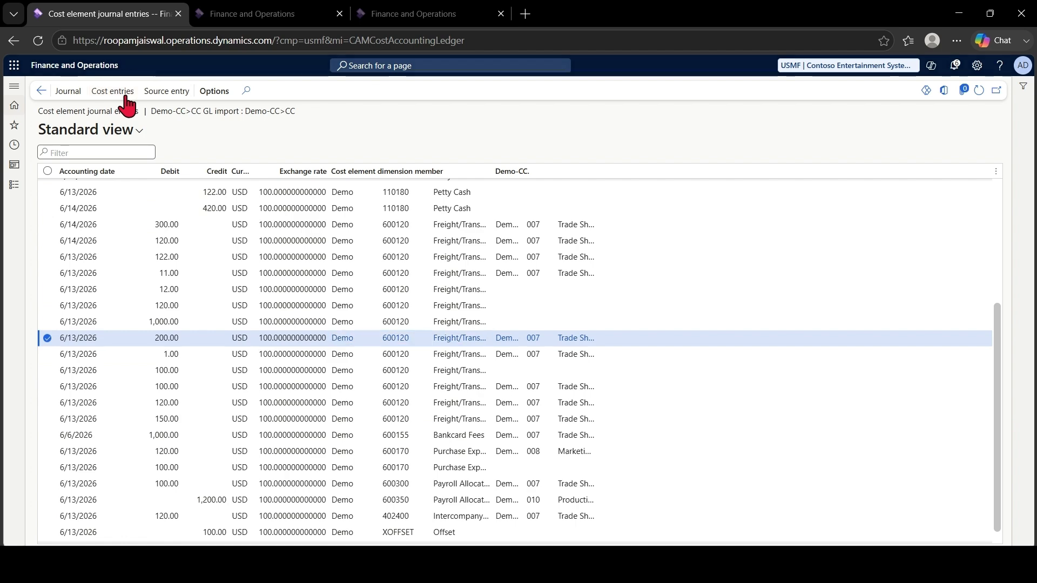
{"action": "left_click", "coordinate": [47, 96]}
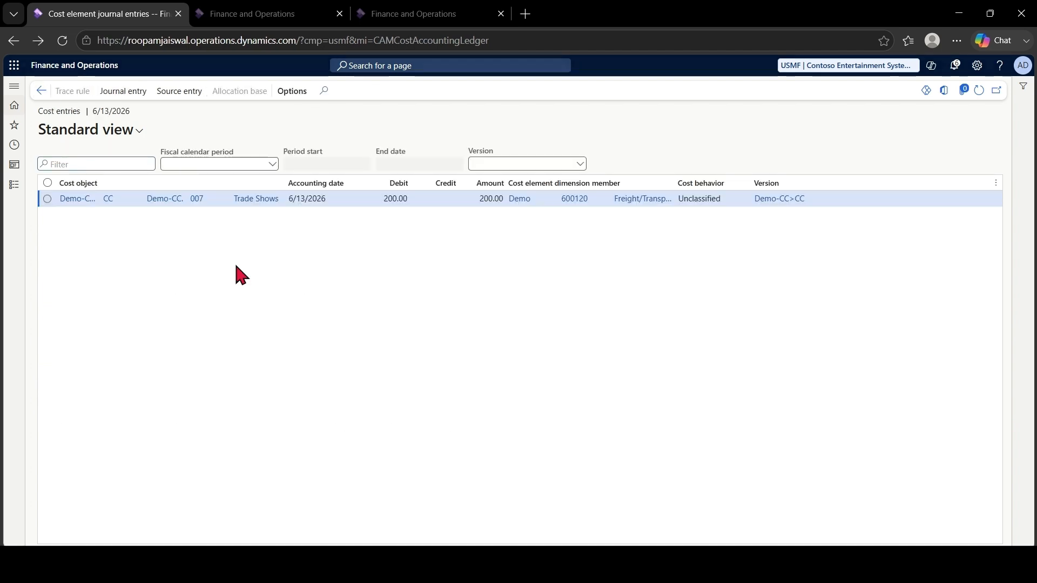
{"action": "left_click", "coordinate": [511, 306]}
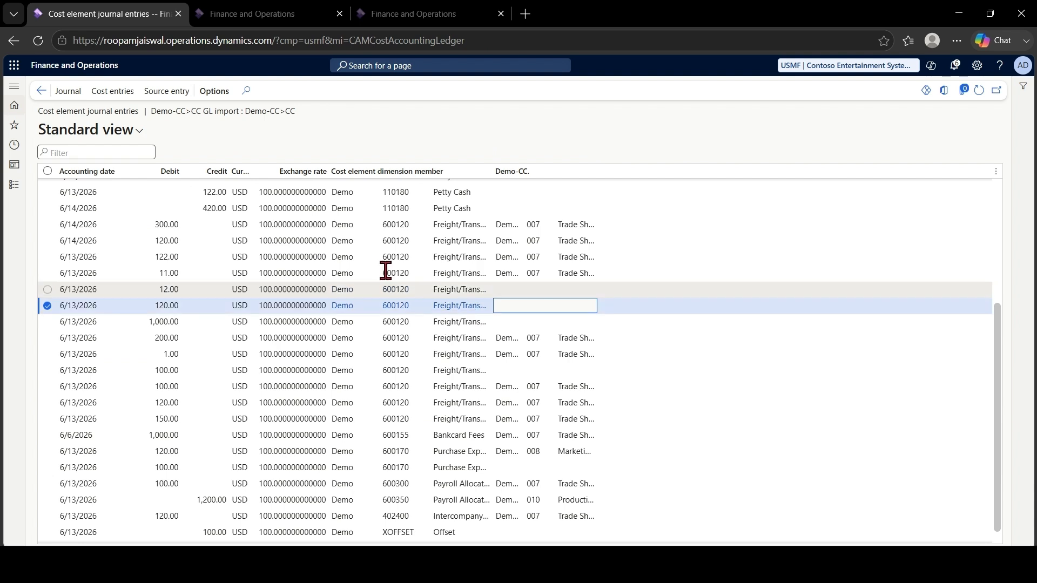
{"action": "left_click", "coordinate": [120, 94]}
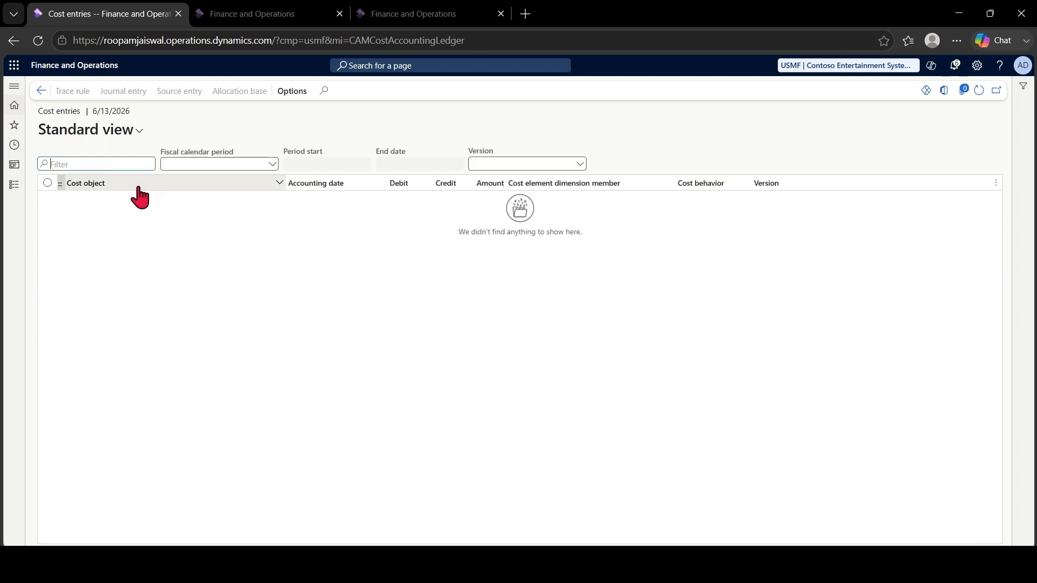
{"action": "left_click", "coordinate": [42, 92]}
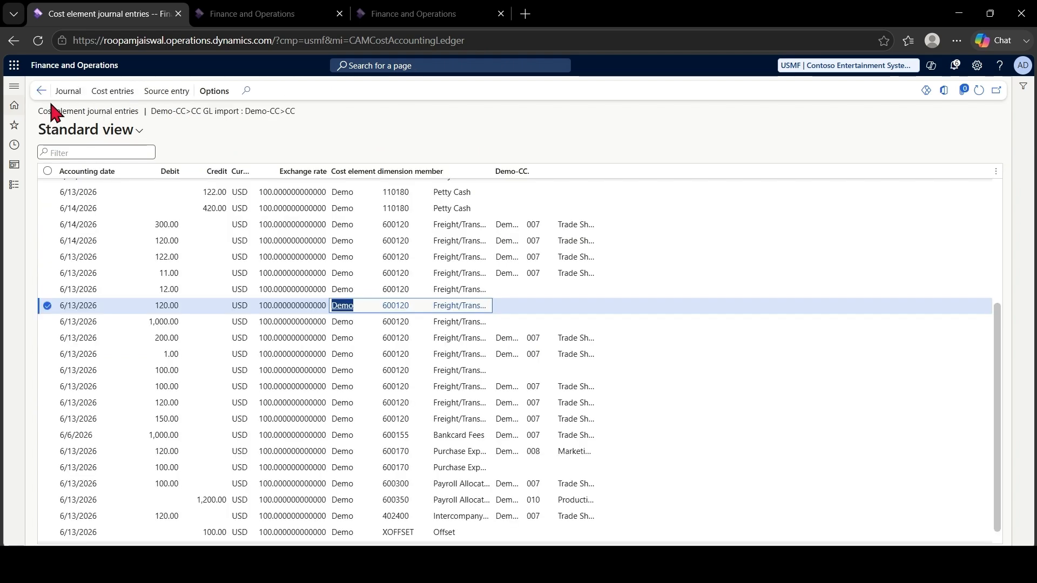
- Add a statistical measures data source named FTE to the Demo-CC>CC actual version, using the Imported statistical measures data provider
{"action": "left_click", "coordinate": [41, 92]}
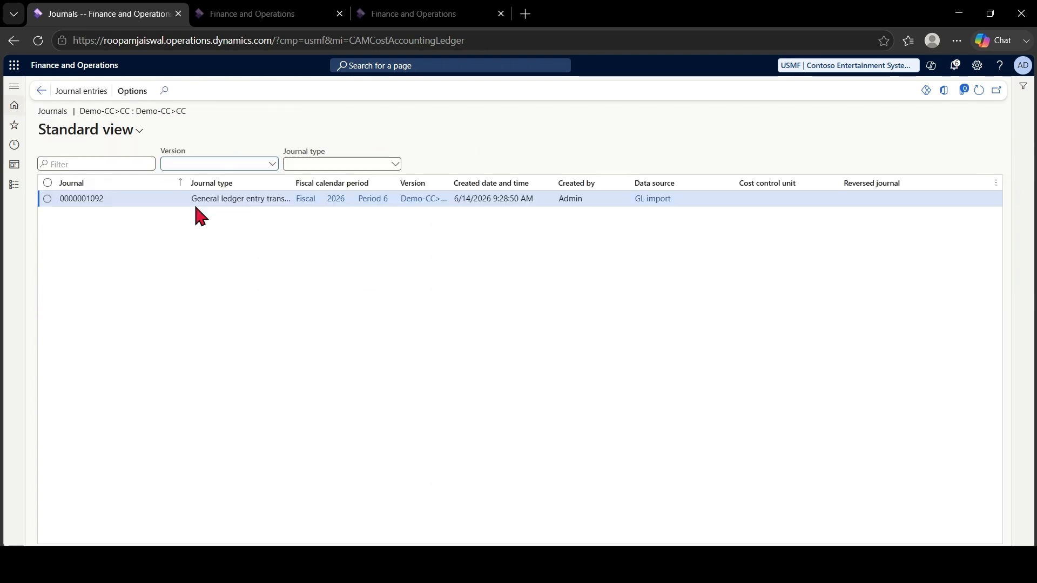
{"action": "left_click", "coordinate": [42, 92]}
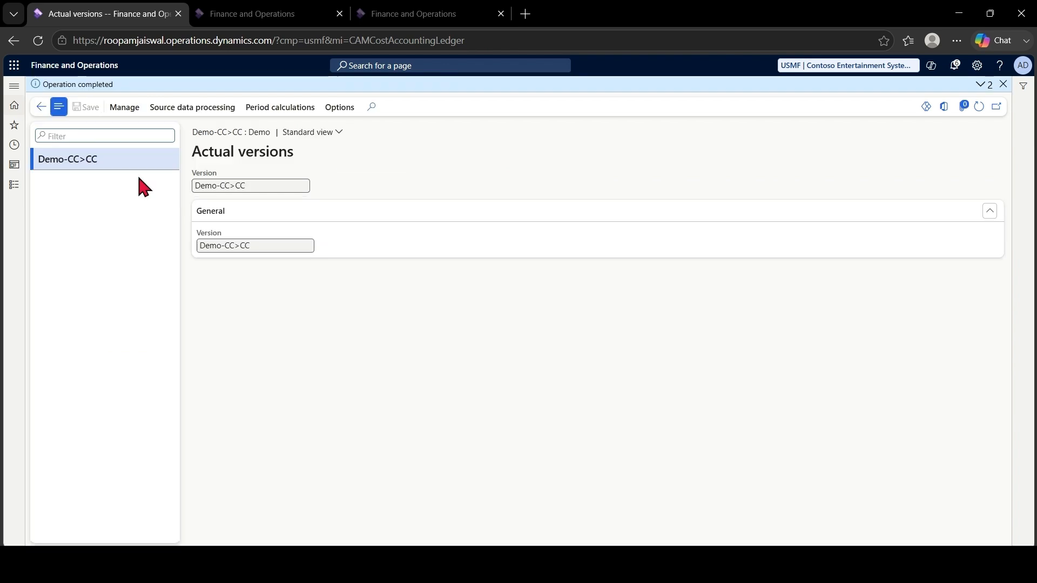
{"action": "left_click", "coordinate": [125, 109]}
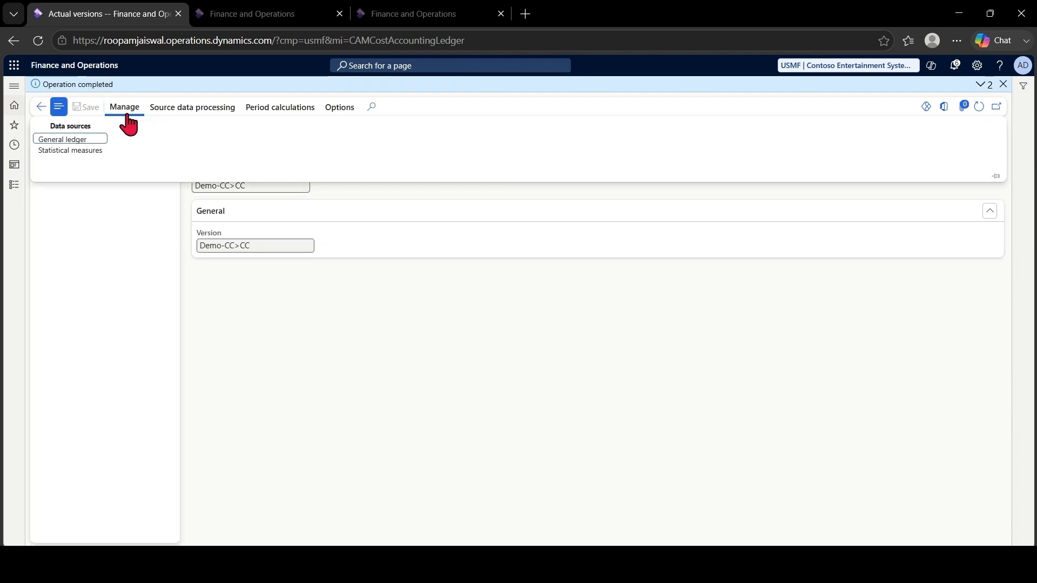
{"action": "left_click", "coordinate": [88, 154]}
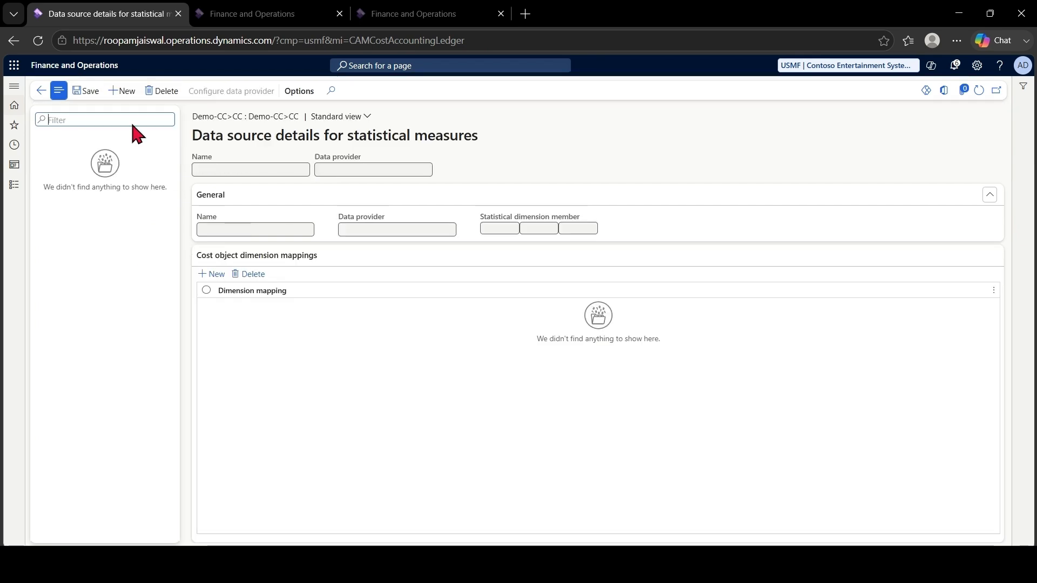
{"action": "left_click", "coordinate": [126, 92]}
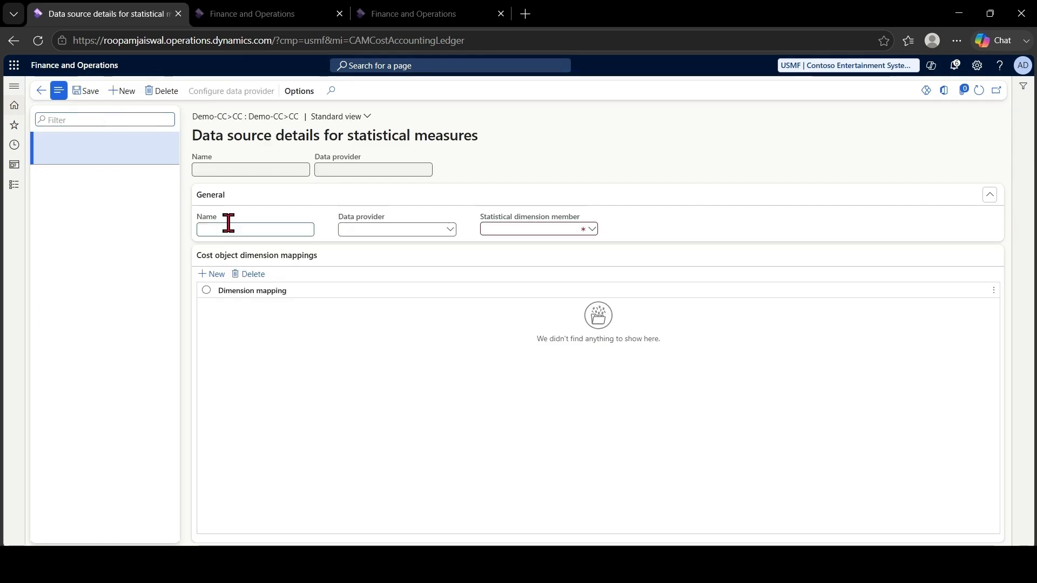
{"action": "type", "text": "FTE"}
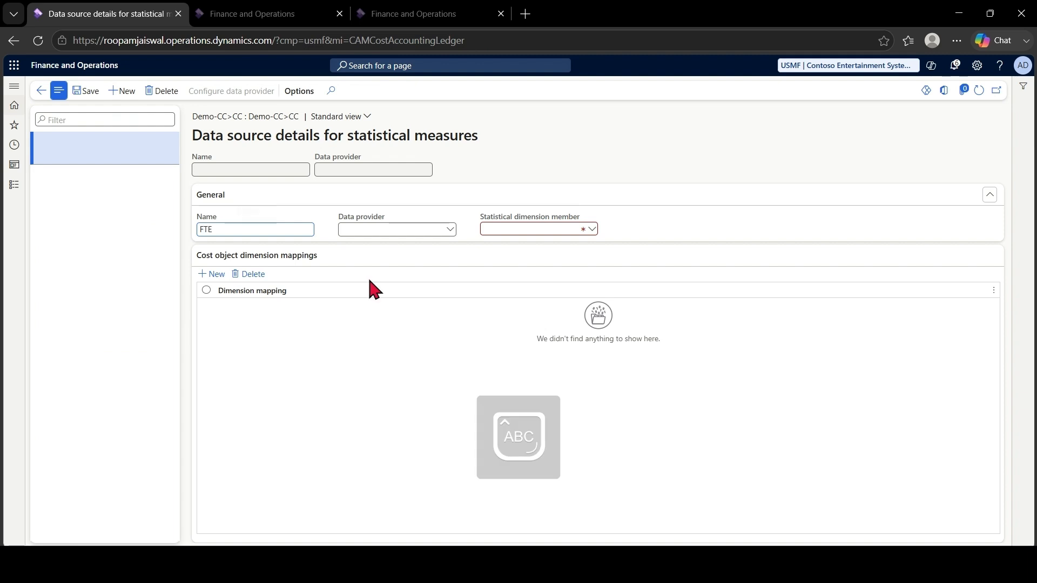
{"action": "left_click", "coordinate": [450, 229]}
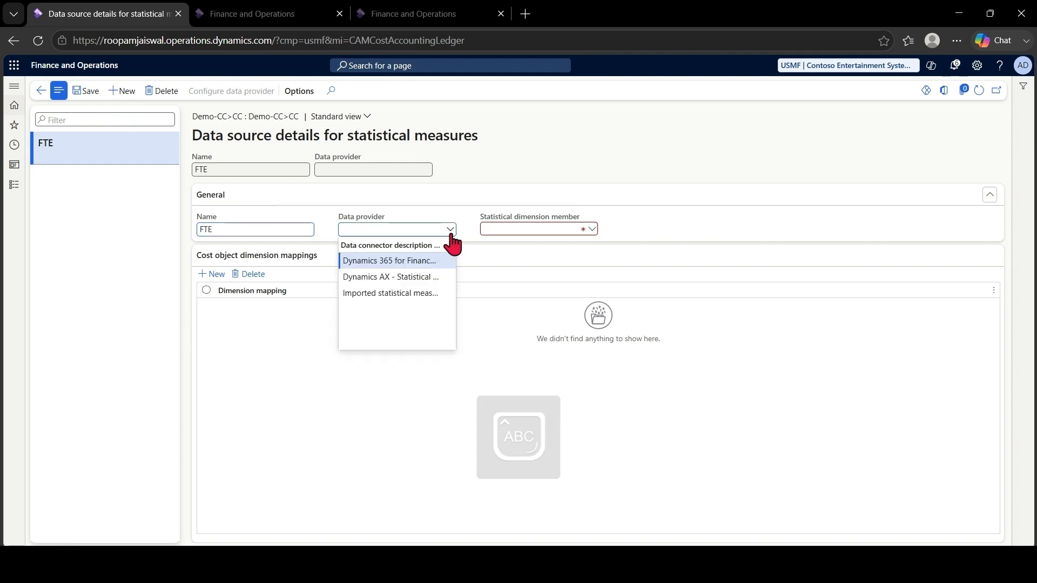
{"action": "left_click", "coordinate": [408, 293]}
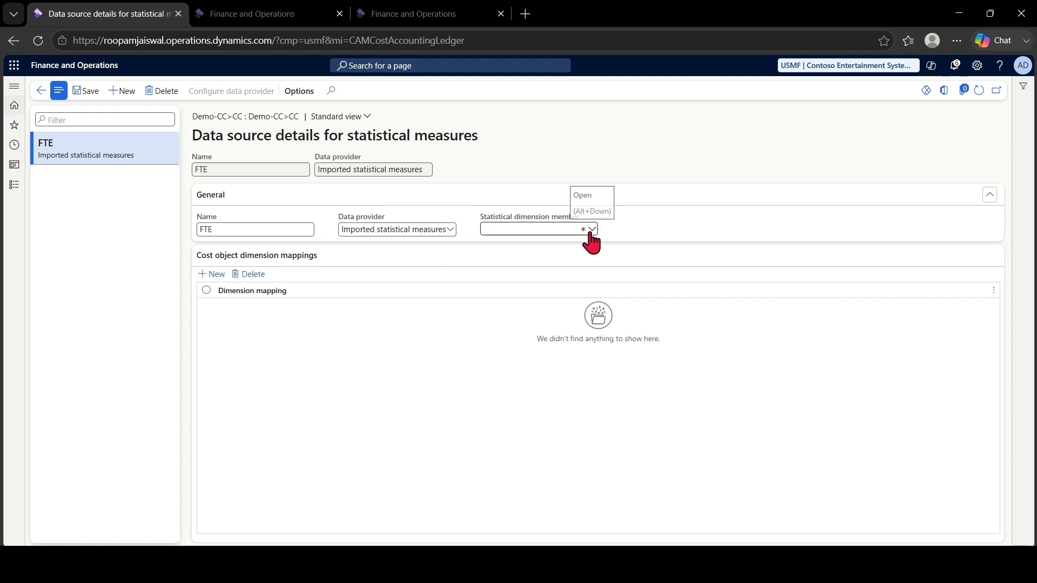
- Switch to the Excel workbook sm313-Imported statistical measures, examine its dimension members, magnitudes and source identifiers, and return to the FTE data source
{"action": "mouse_move", "coordinate": [684, 568]}
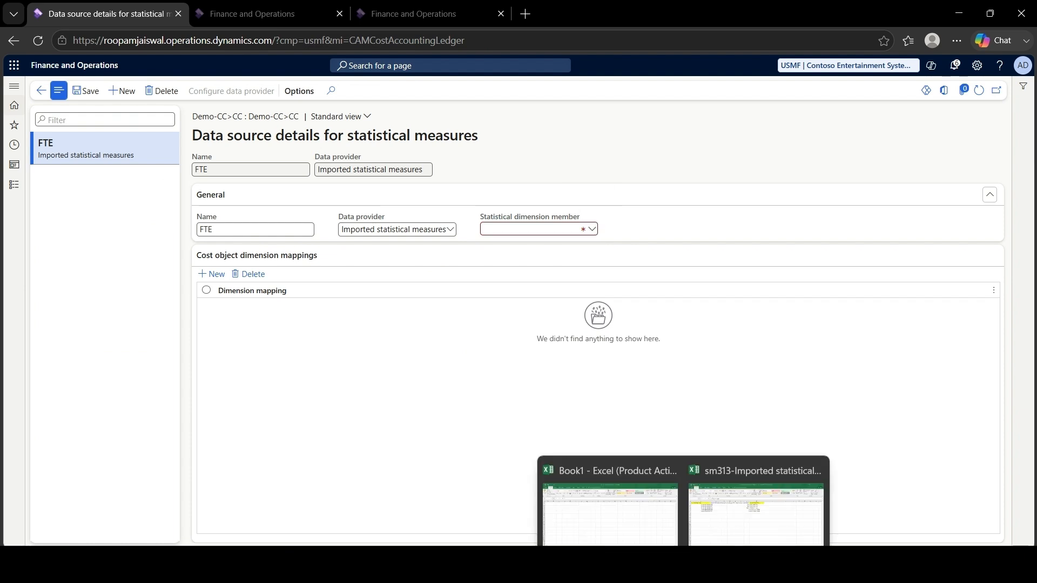
{"action": "left_click", "coordinate": [719, 499]}
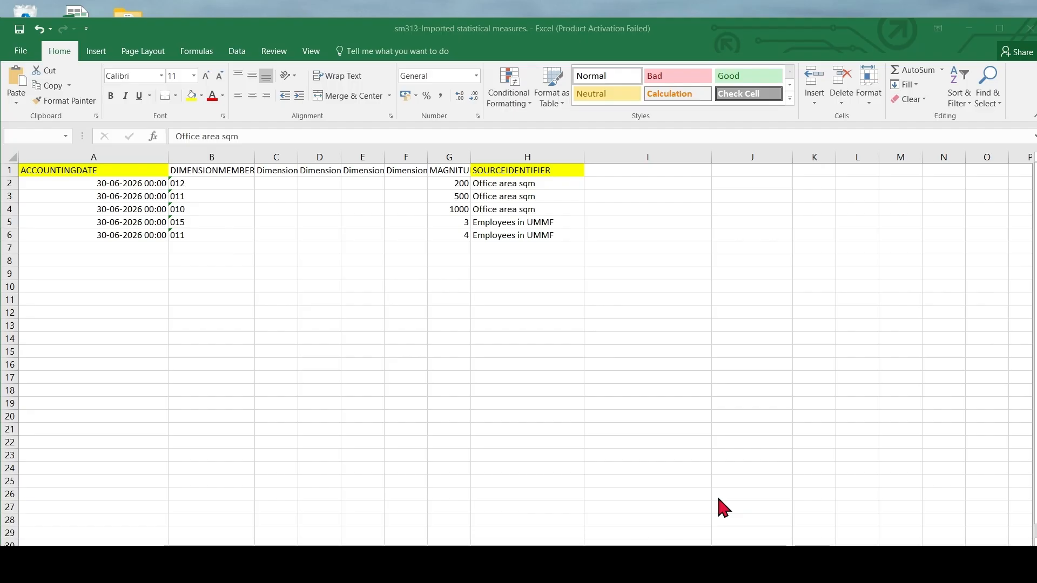
{"action": "left_click", "coordinate": [539, 224]}
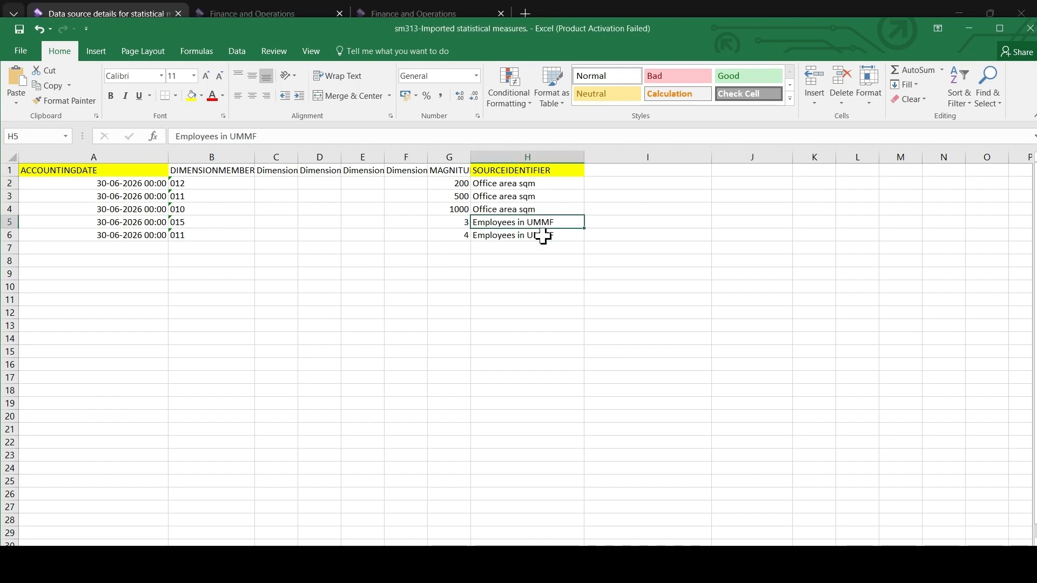
{"action": "left_click", "coordinate": [458, 217]}
{"action": "left_click_drag", "start_coordinate": [469, 226], "coordinate": [474, 232]}
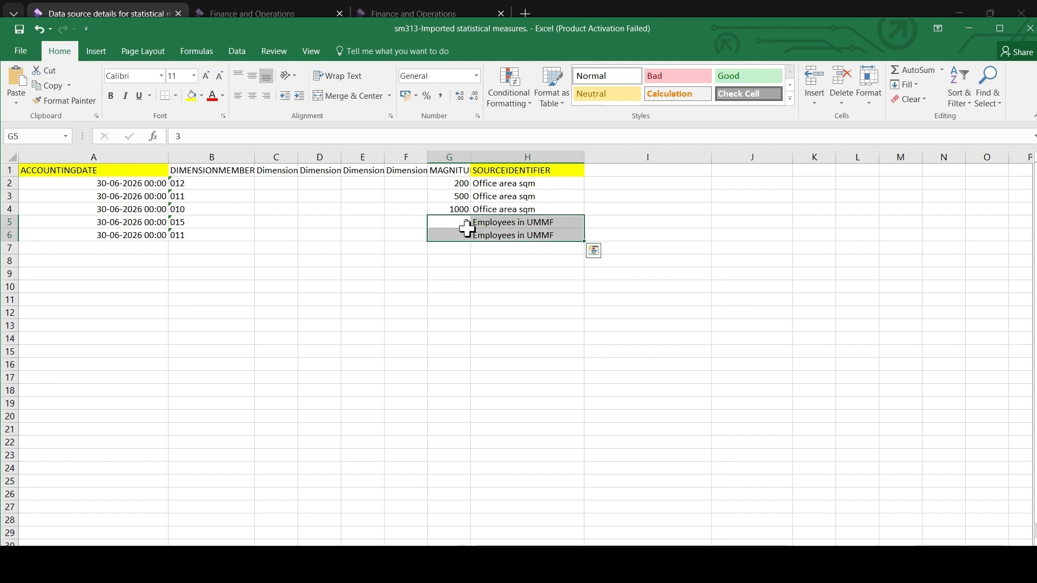
{"action": "left_click", "coordinate": [467, 227]}
{"action": "left_click", "coordinate": [231, 222]}
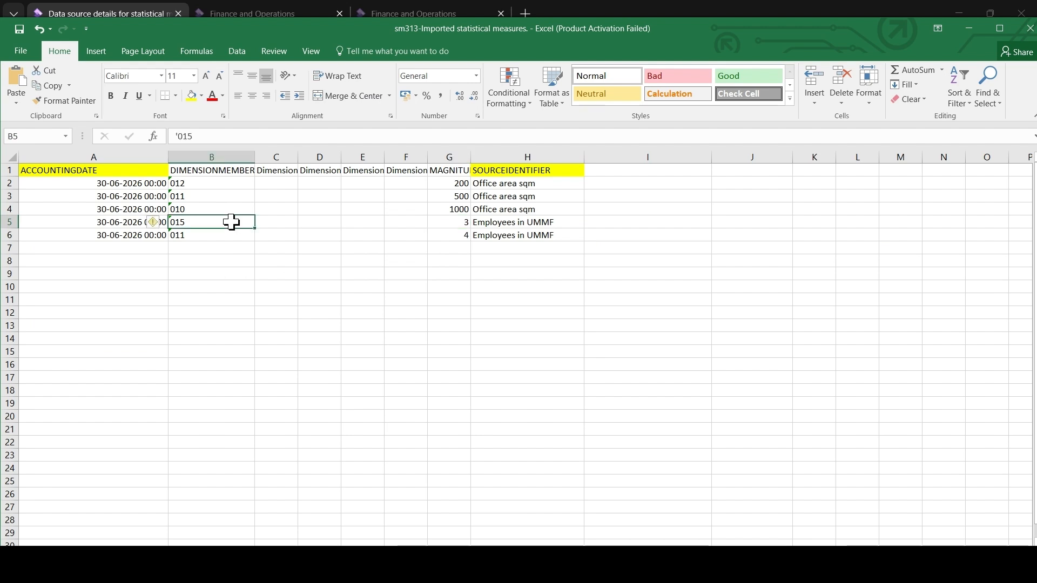
{"action": "left_click", "coordinate": [466, 236]}
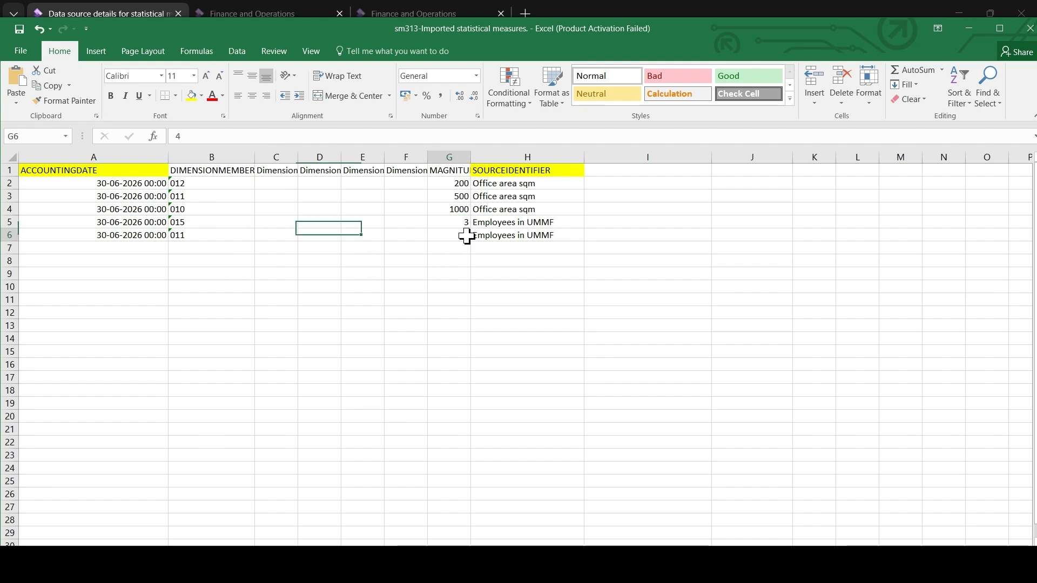
{"action": "left_click", "coordinate": [217, 237]}
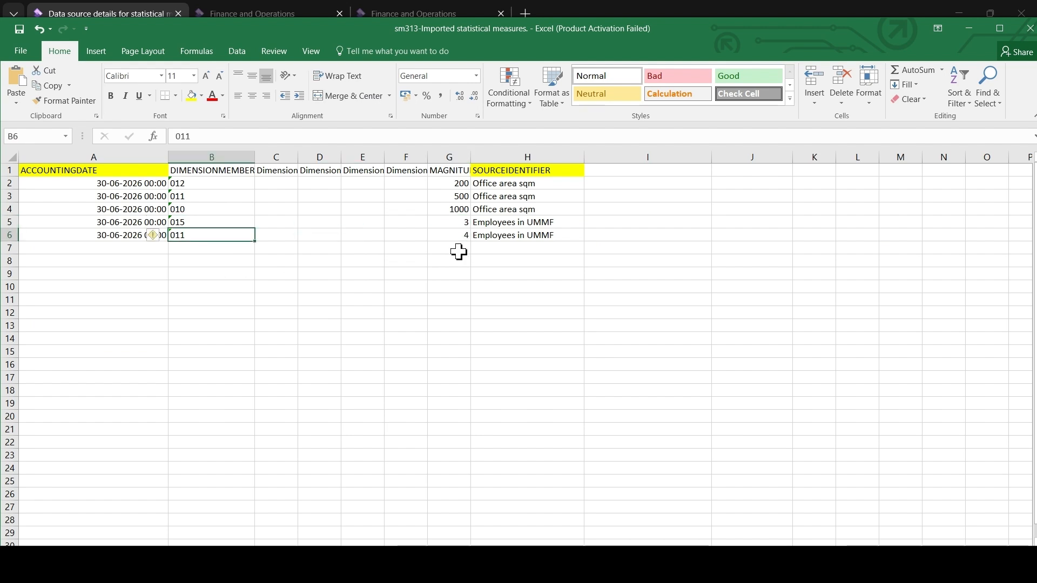
{"action": "left_click", "coordinate": [502, 199]}
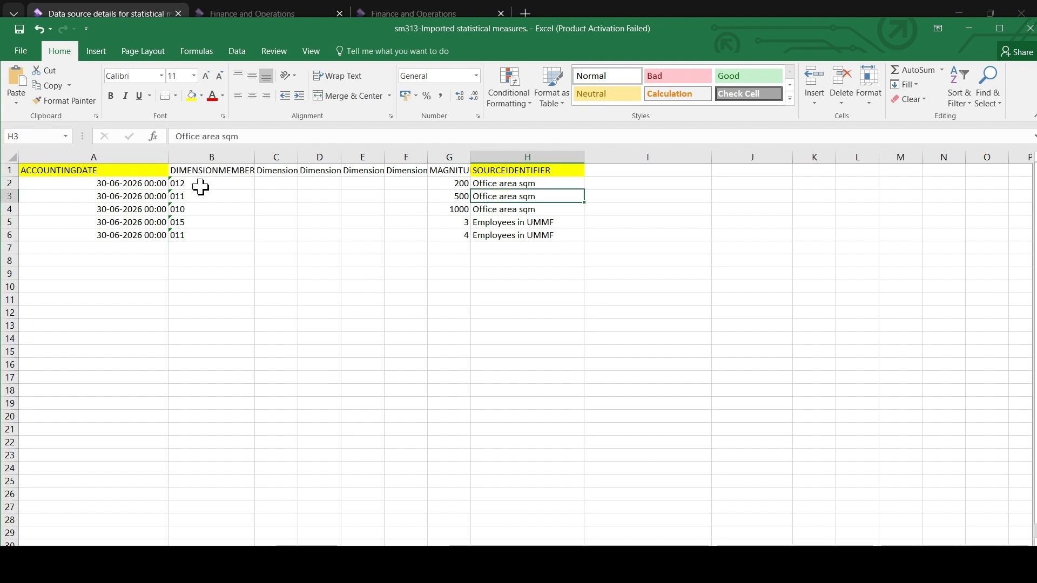
{"action": "key", "text": "alt+Tab"}
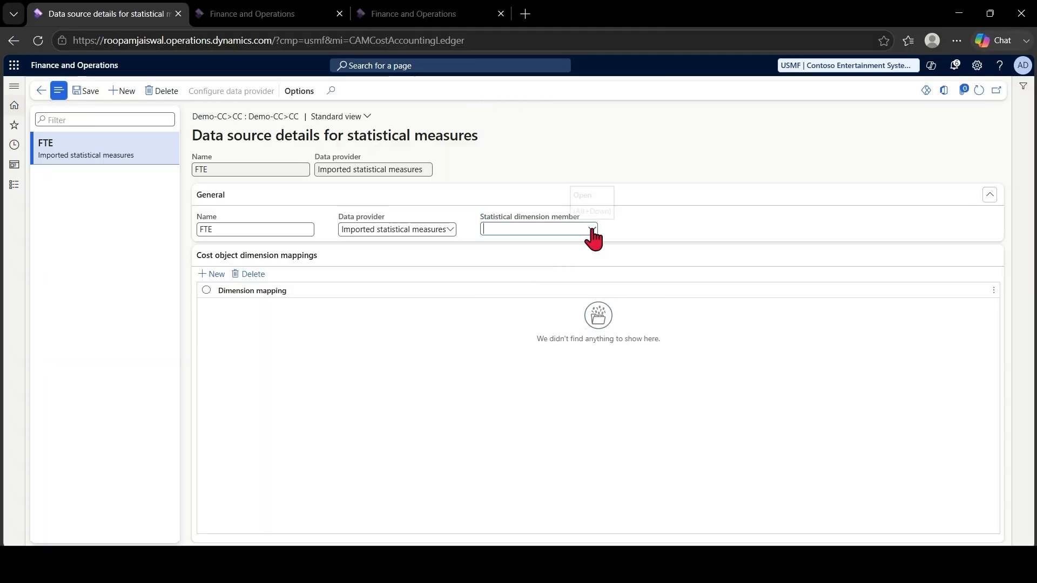
- Set the FTE data source's statistical dimension member to All employees (FTE's + Contract) and save the record
{"action": "left_click", "coordinate": [592, 230]}
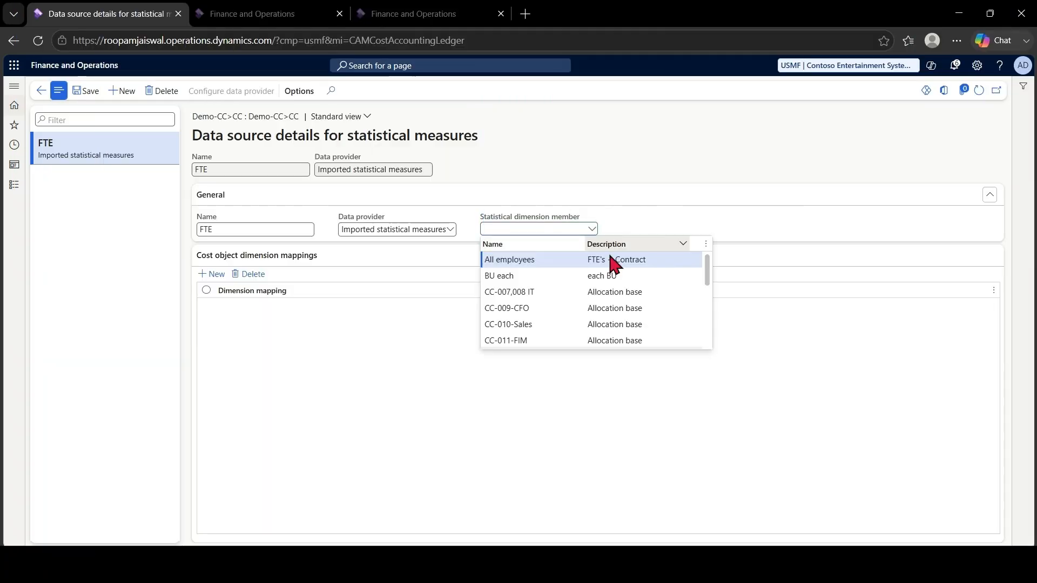
{"action": "mouse_move", "coordinate": [708, 273]}
{"action": "left_mouse_down"}
{"action": "mouse_move", "coordinate": [708, 327]}
{"action": "mouse_move", "coordinate": [696, 267]}
{"action": "left_mouse_up"}
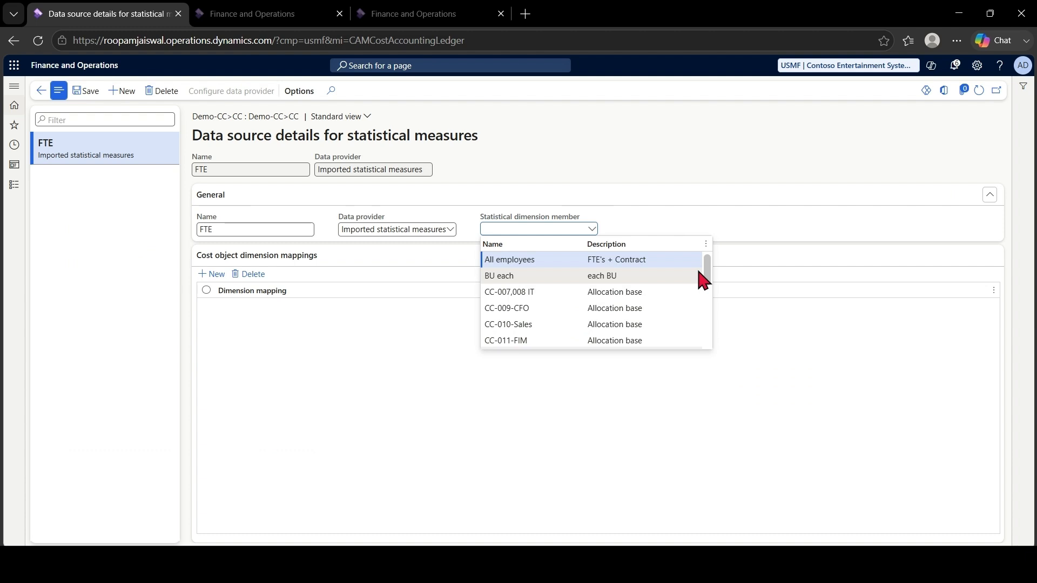
{"action": "left_click", "coordinate": [668, 260]}
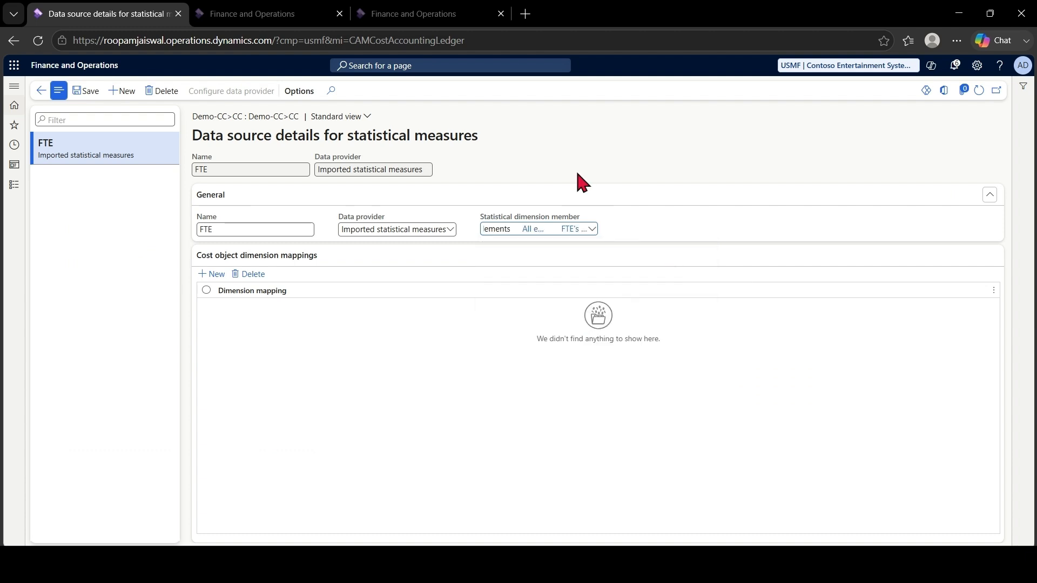
{"action": "left_click", "coordinate": [91, 96]}
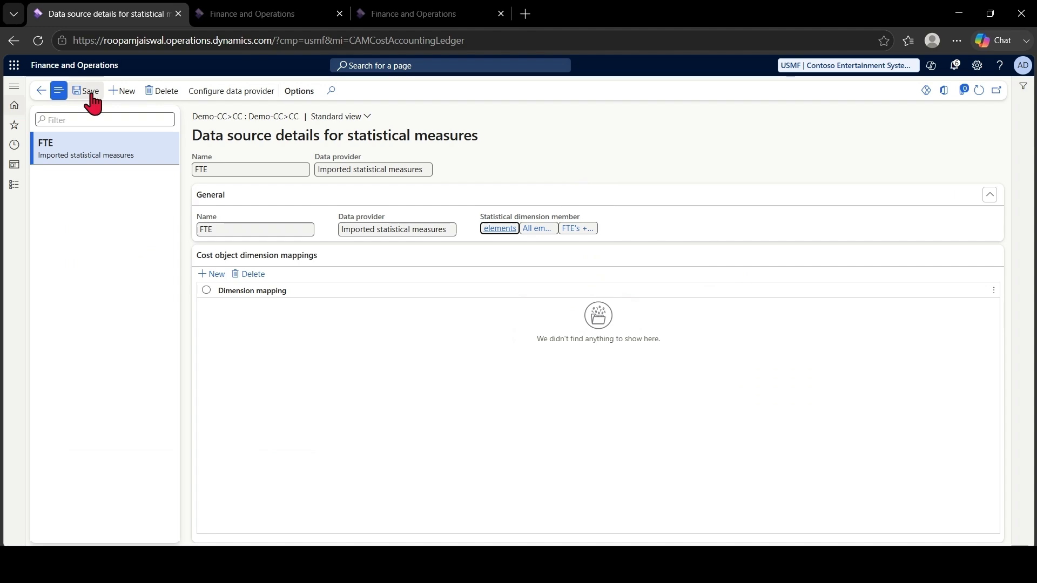
- Configure the FTE data provider with import source identifier Employees in UMMF and function Sum, checking the identifier in the Excel workbook
{"action": "left_click", "coordinate": [225, 93]}
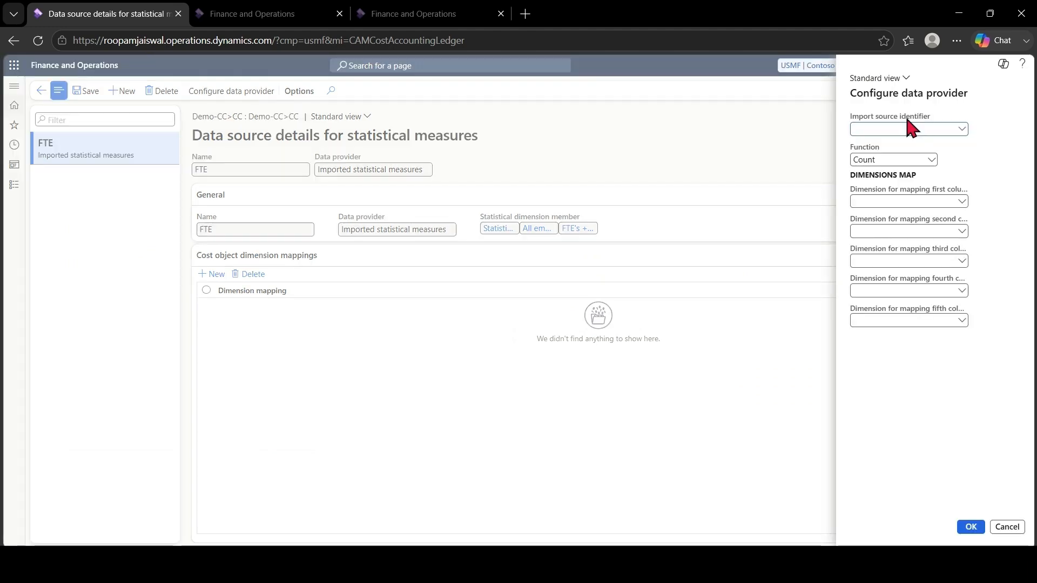
{"action": "key", "text": "alt+Tab"}
{"action": "left_click", "coordinate": [507, 222]}
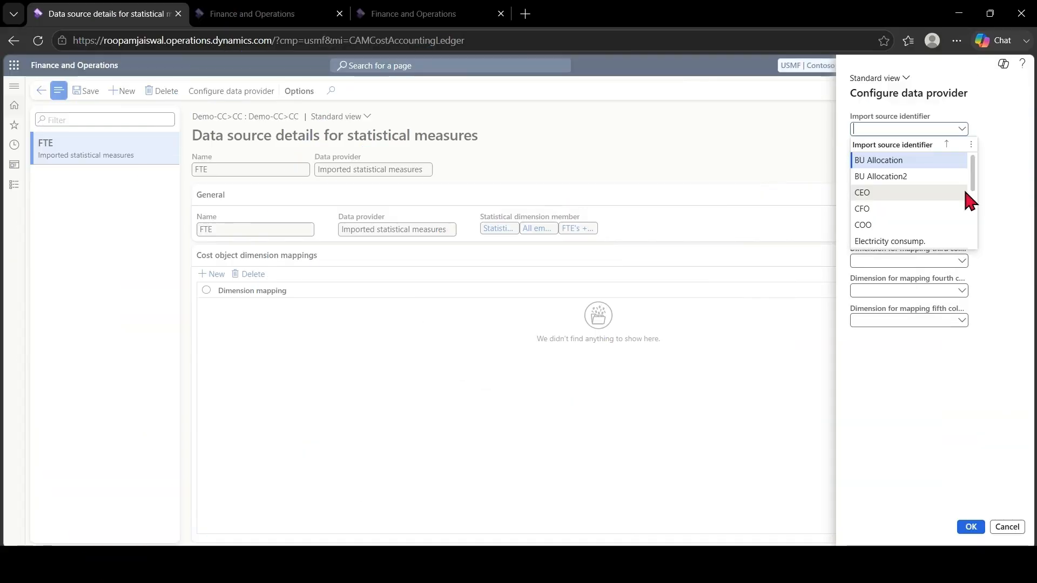
{"action": "scroll", "coordinate": [970, 192], "scroll_direction": "down", "scroll_amount": 1}
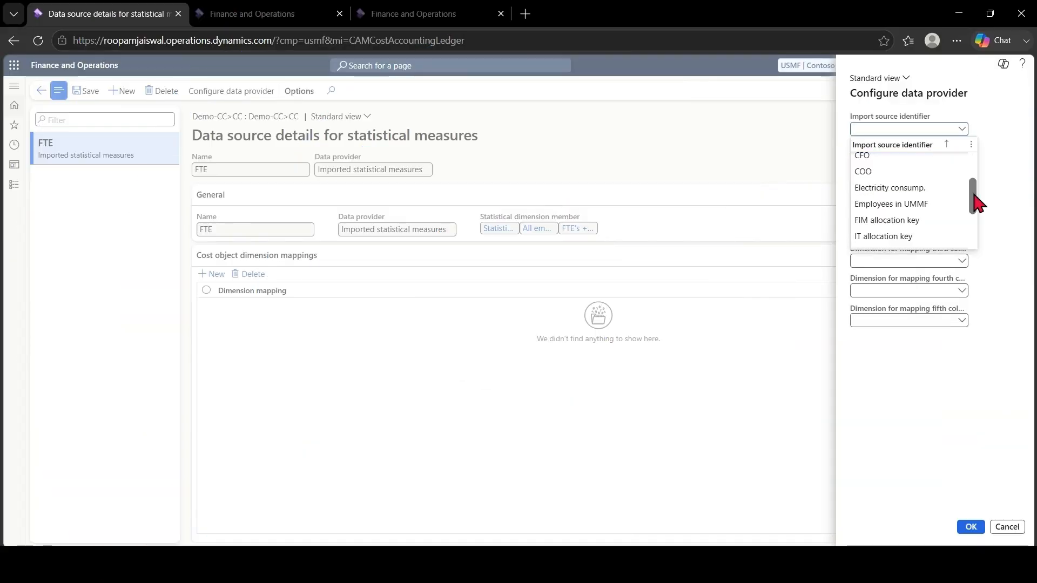
{"action": "mouse_move", "coordinate": [975, 194]}
{"action": "left_mouse_down"}
{"action": "mouse_move", "coordinate": [974, 224]}
{"action": "mouse_move", "coordinate": [972, 198]}
{"action": "left_mouse_up"}
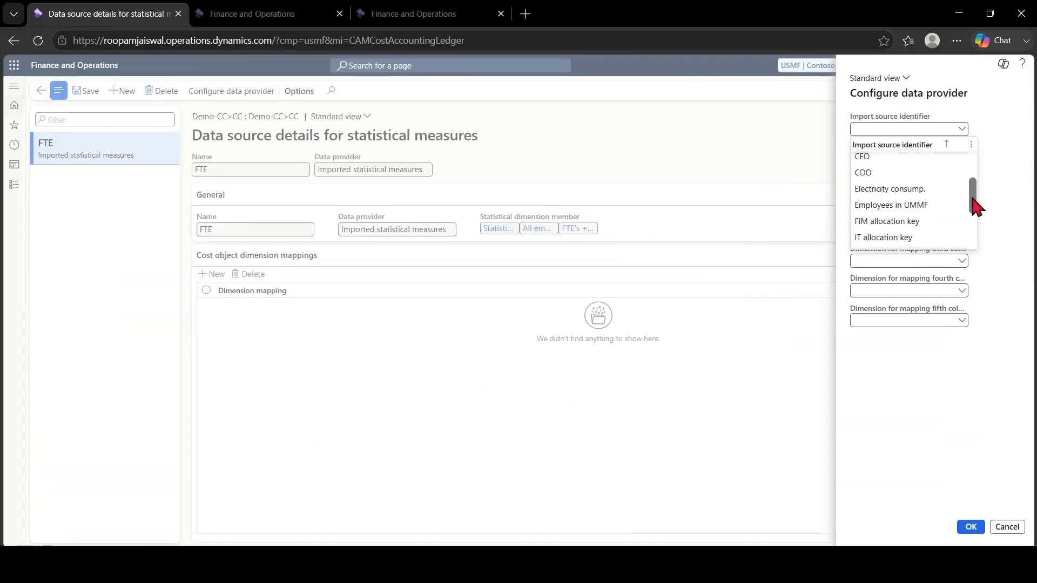
{"action": "left_click", "coordinate": [920, 207]}
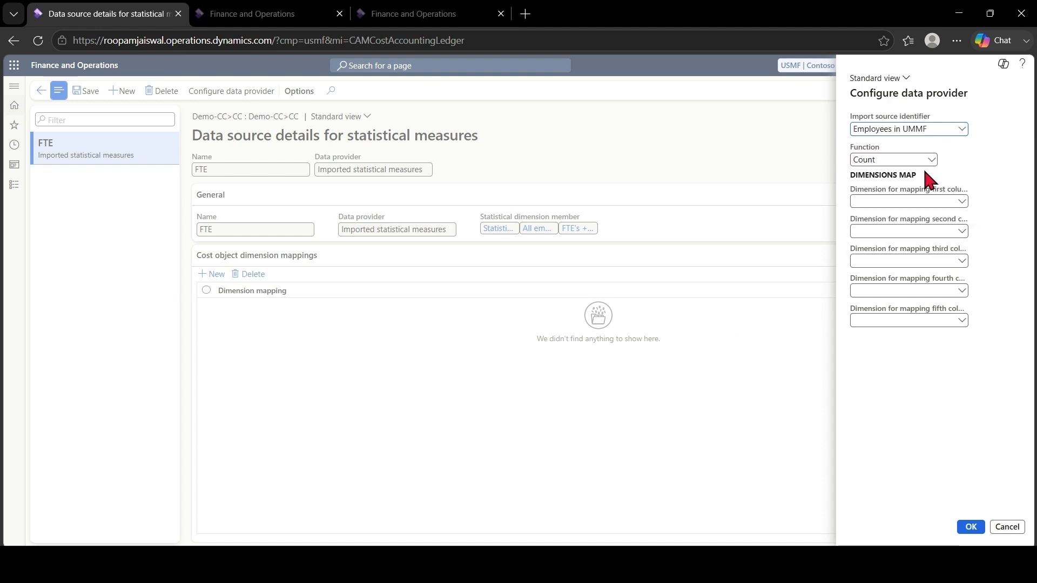
{"action": "left_click", "coordinate": [932, 160]}
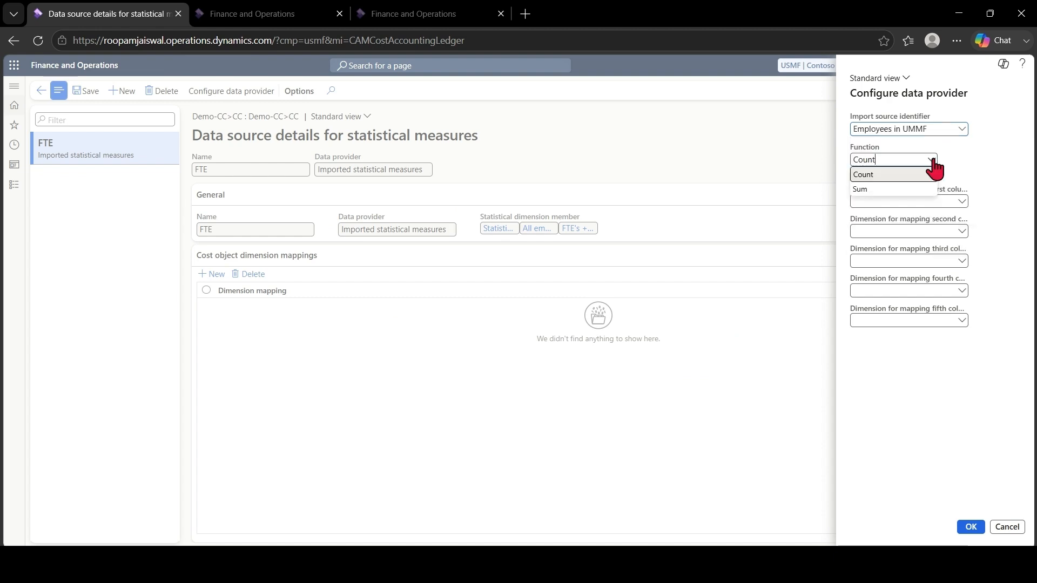
{"action": "left_click", "coordinate": [894, 190]}
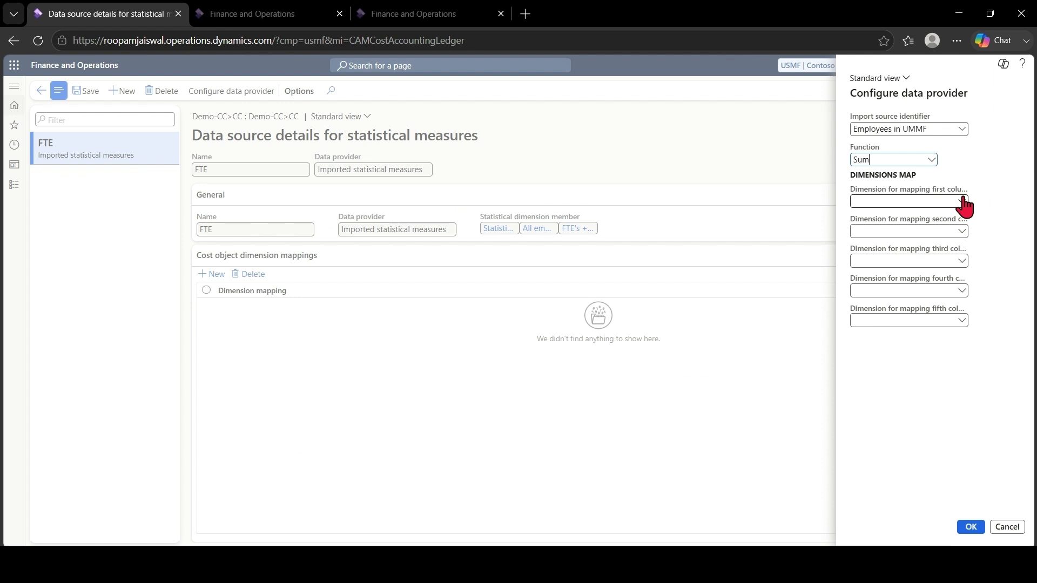
- Switch to the Excel workbook and examine the dimension member names of the Employees in UMMF rows for the first-column mapping
{"action": "left_click", "coordinate": [870, 198]}
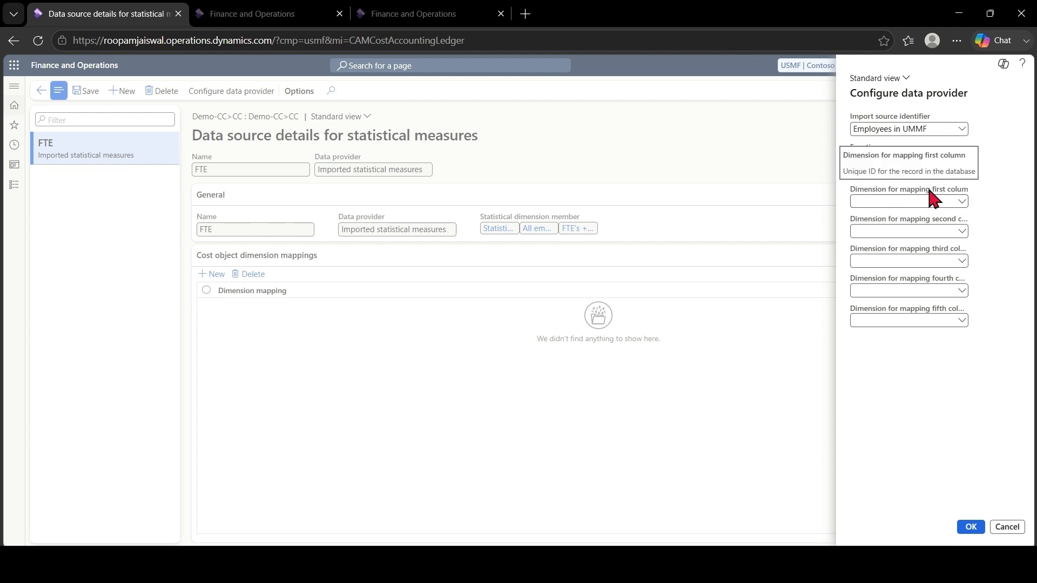
{"action": "key", "text": "alt+Tab"}
{"action": "left_click", "coordinate": [276, 261]}
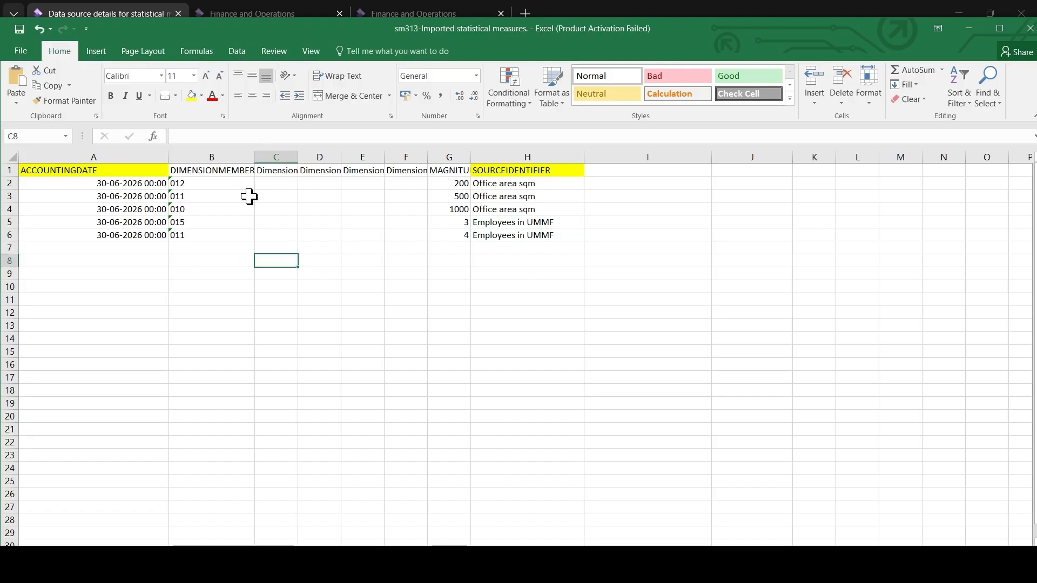
{"action": "left_click", "coordinate": [222, 153]}
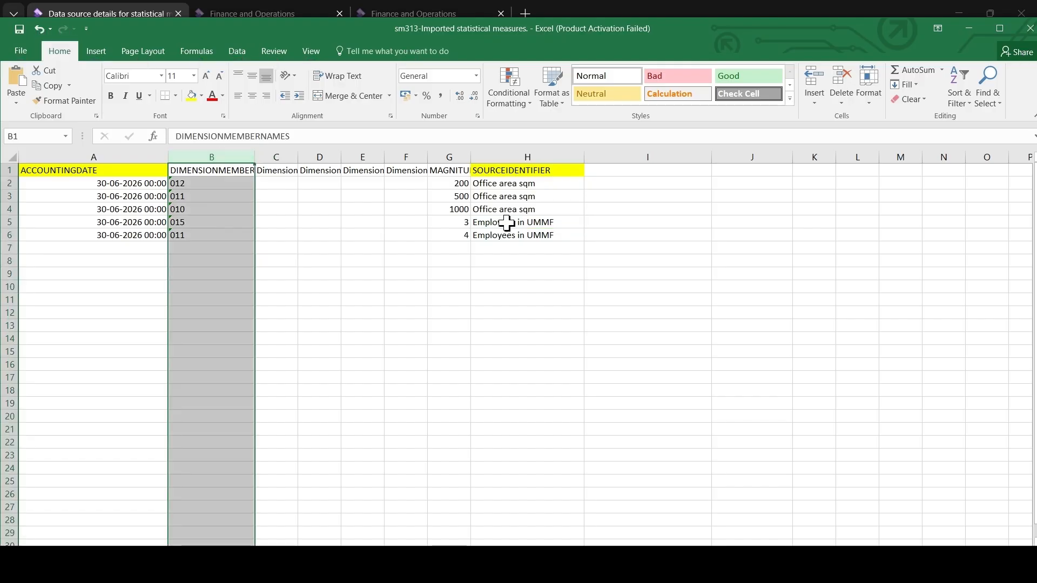
{"action": "left_click_drag", "start_coordinate": [506, 222], "coordinate": [370, 238]}
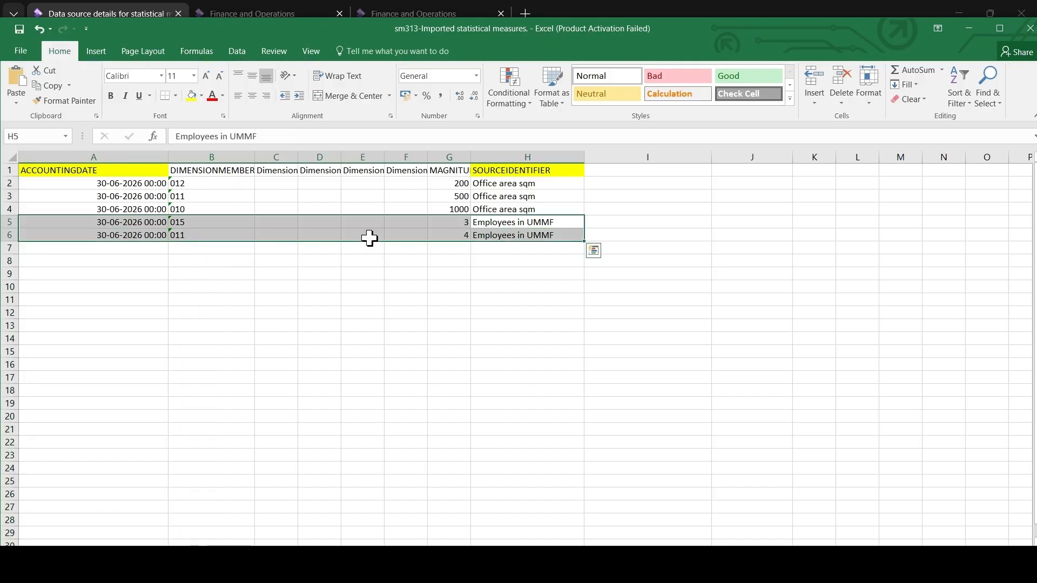
{"action": "left_click", "coordinate": [190, 223]}
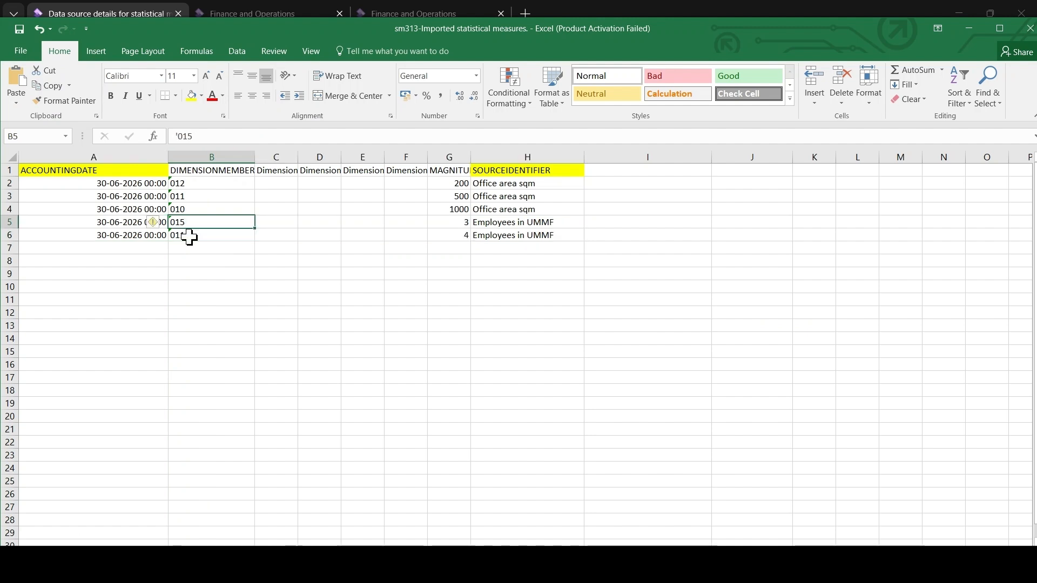
{"action": "left_click", "coordinate": [189, 237]}
{"action": "left_click_drag", "start_coordinate": [187, 221], "coordinate": [187, 232]}
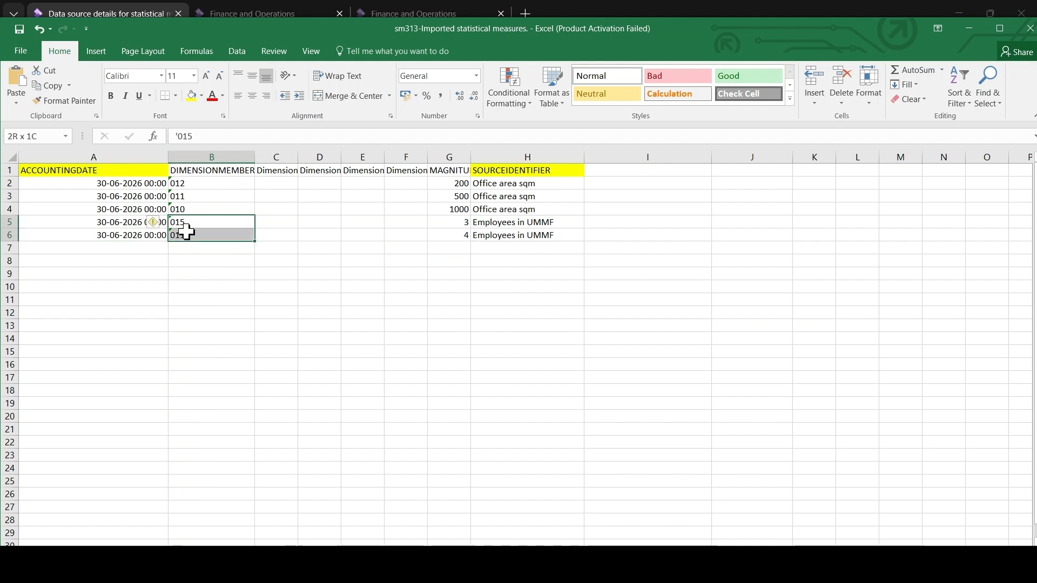
{"action": "left_click", "coordinate": [192, 237]}
{"action": "left_click", "coordinate": [186, 222]}
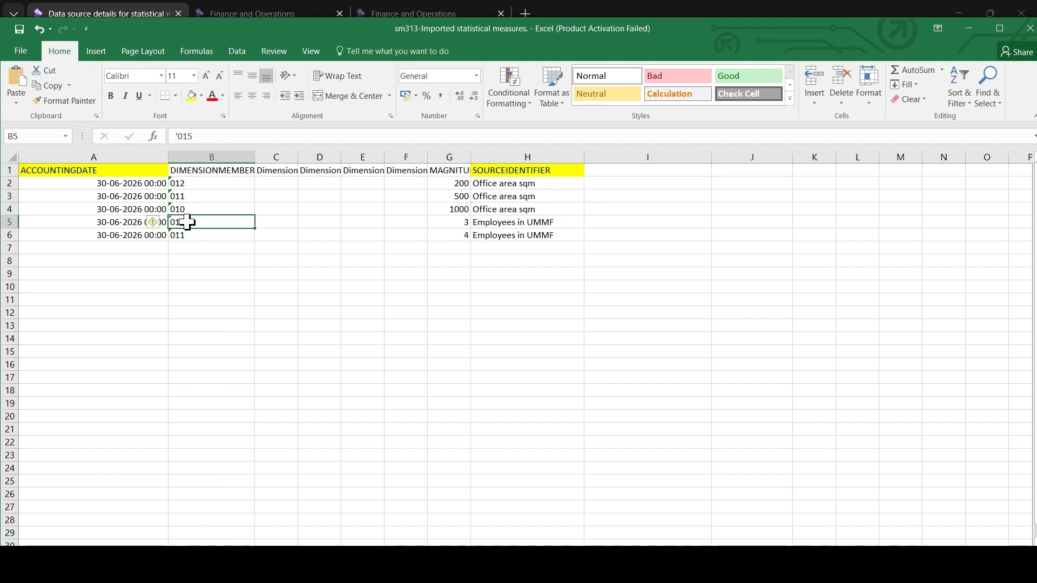
{"action": "left_click_drag", "start_coordinate": [186, 221], "coordinate": [191, 228]}
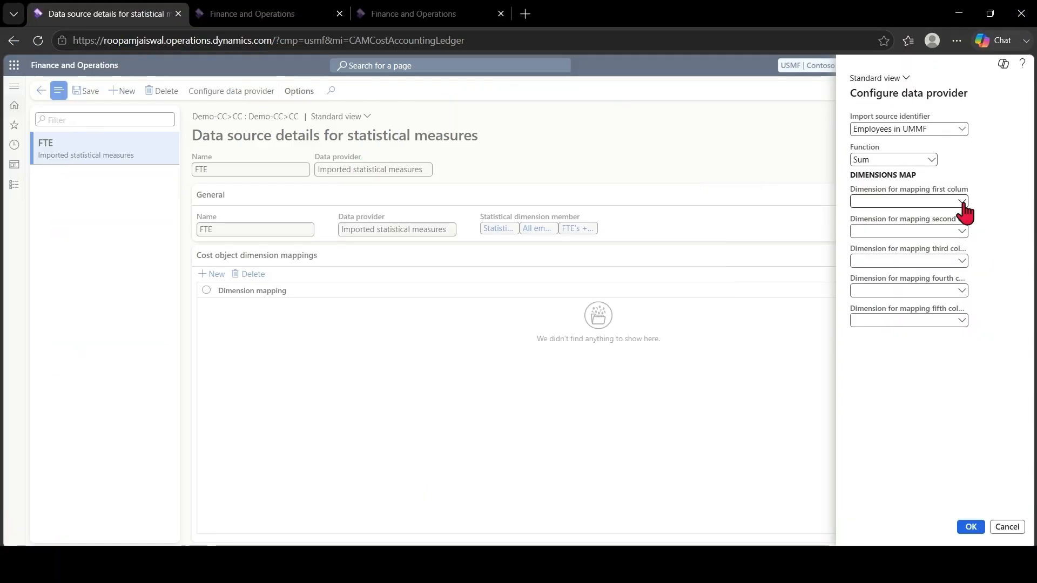
- Map the first column to the dimension 'Demo-CC.' (name ending in a period) and confirm the data provider configuration
{"action": "left_click", "coordinate": [962, 202]}
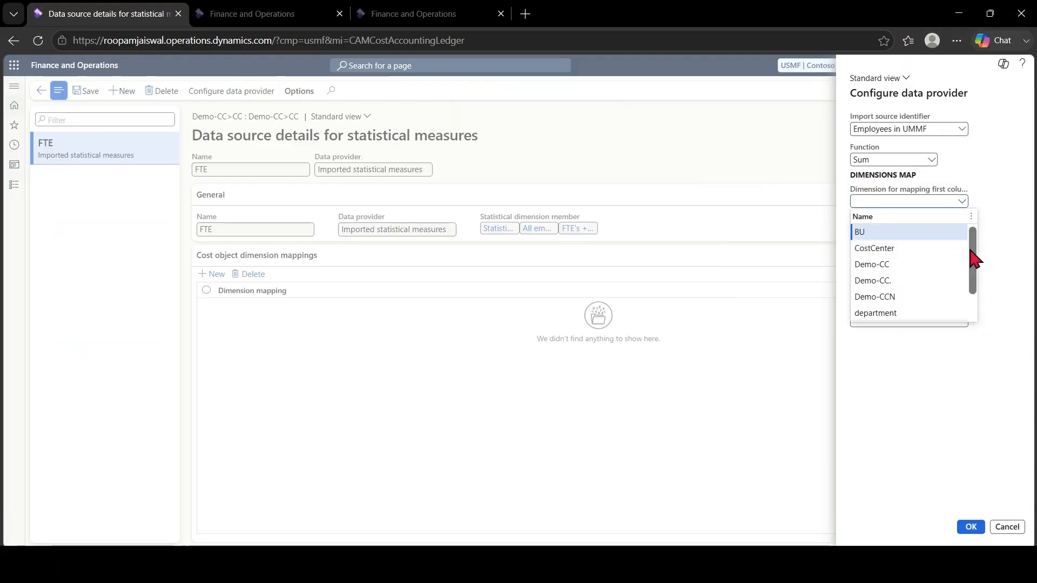
{"action": "left_click", "coordinate": [863, 278]}
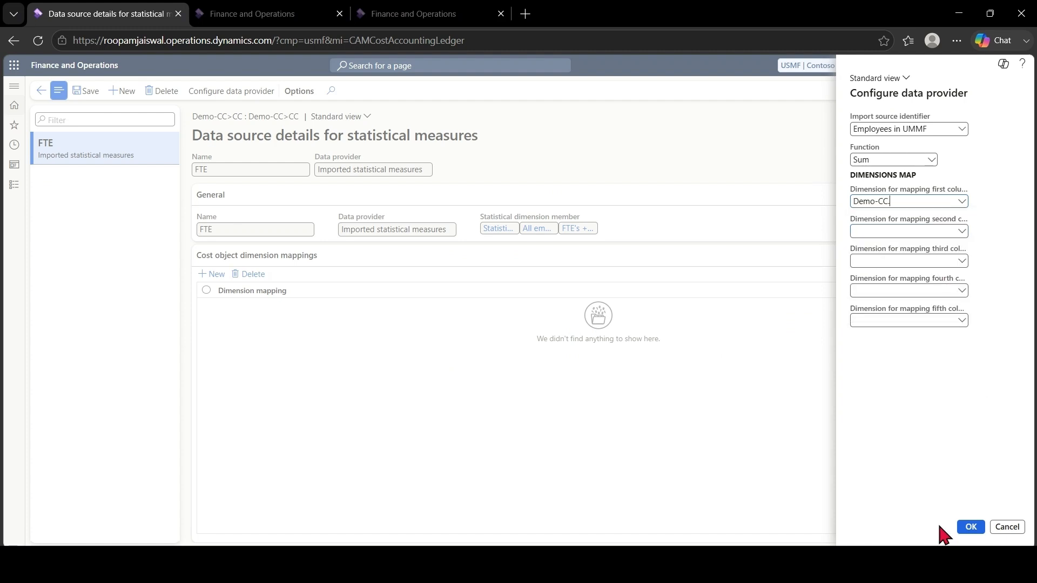
{"action": "left_click", "coordinate": [971, 527]}
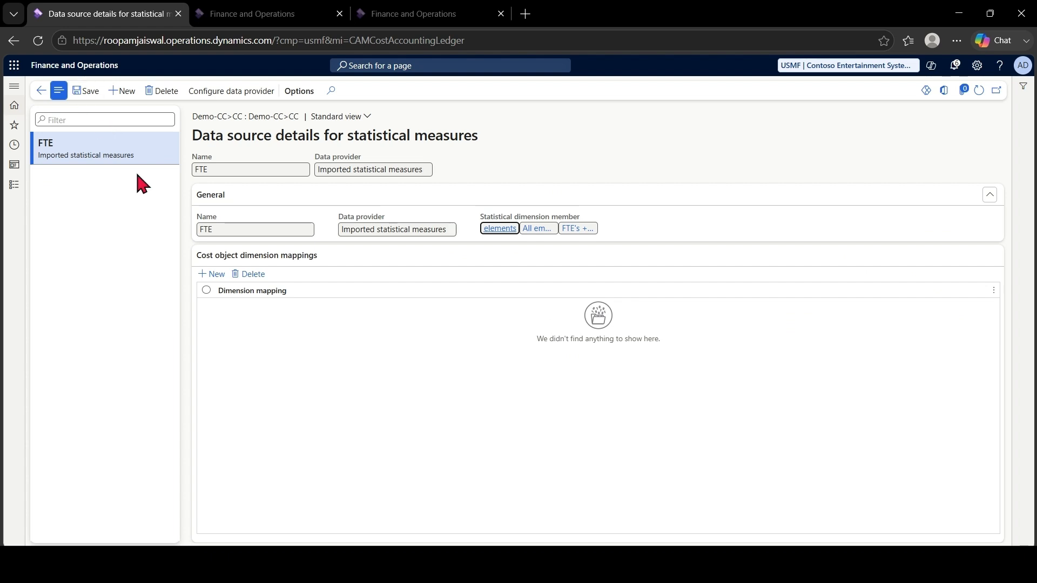
- Start a new session in the second browser tab and open the Cost accounting ledgers page there
{"action": "left_click", "coordinate": [241, 14]}
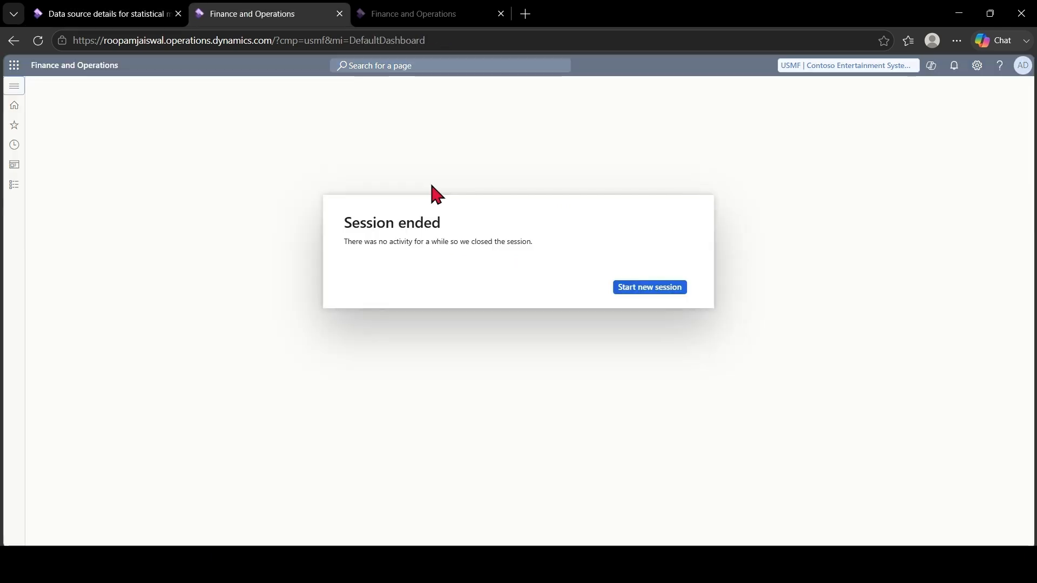
{"action": "left_click", "coordinate": [646, 289]}
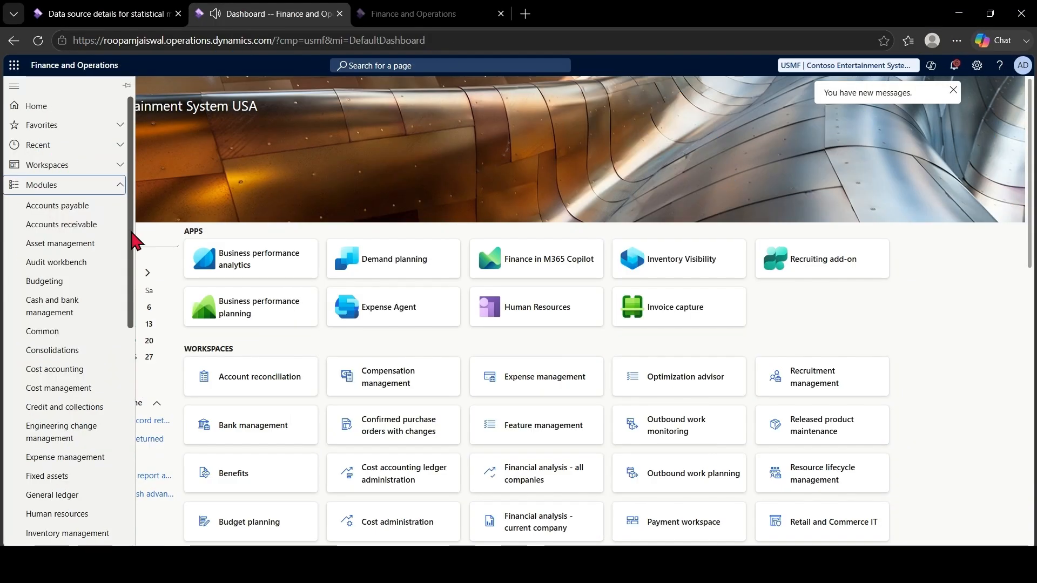
{"action": "scroll", "coordinate": [132, 260], "scroll_direction": "down", "scroll_amount": 2}
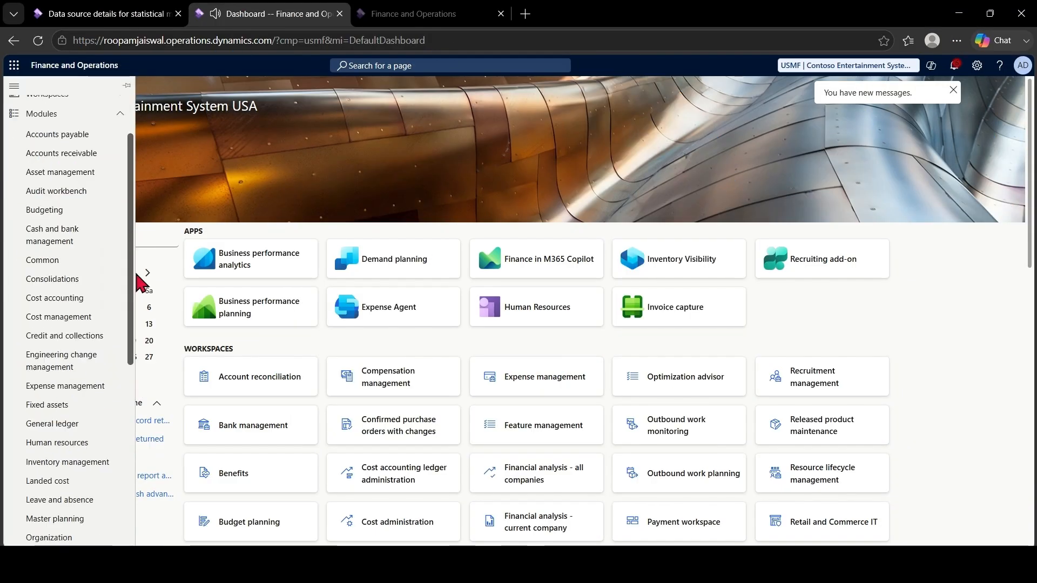
{"action": "left_click", "coordinate": [55, 298]}
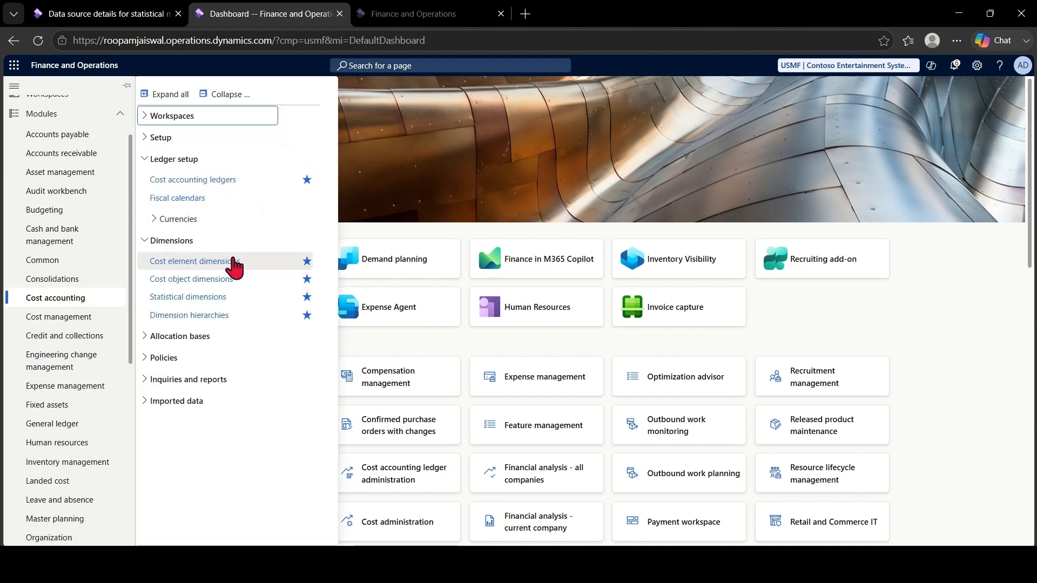
{"action": "left_click", "coordinate": [216, 184]}
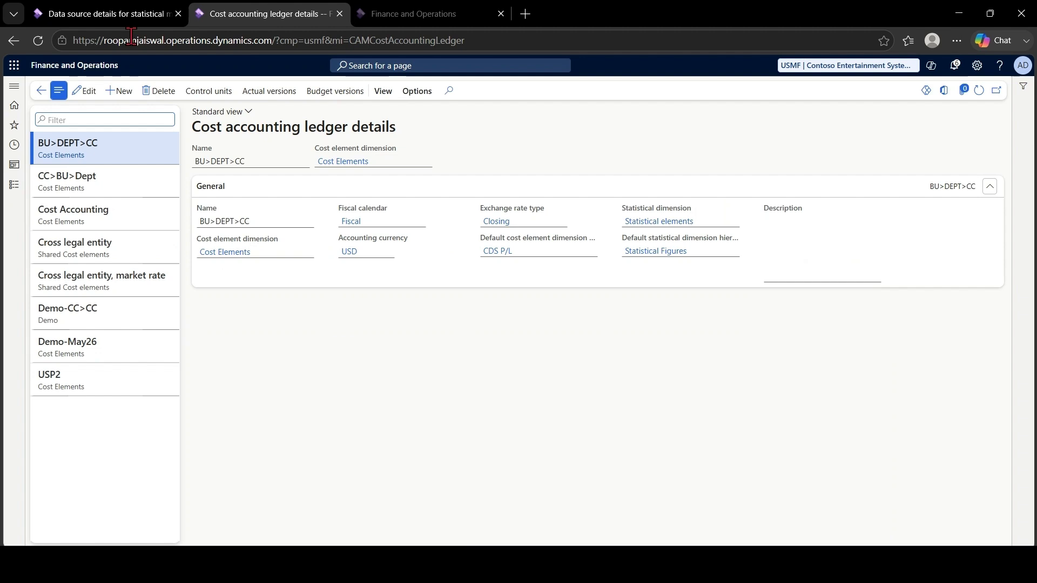
{"action": "left_click", "coordinate": [120, 12]}
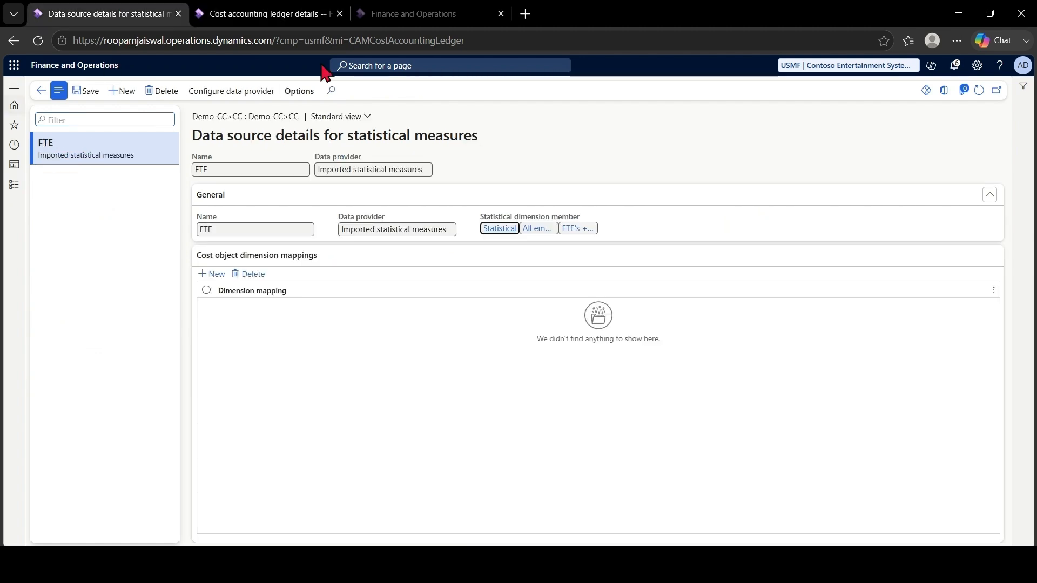
{"action": "left_click", "coordinate": [277, 17]}
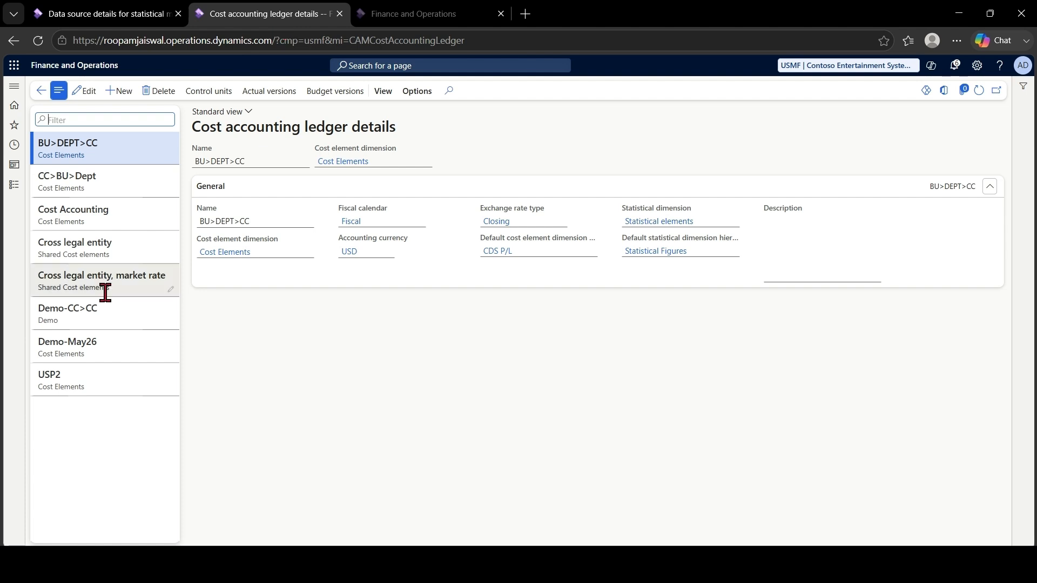
- Open the control units of the Demo-CC>CC ledger and check which dimension control unit CC uses
{"action": "left_click", "coordinate": [122, 312]}
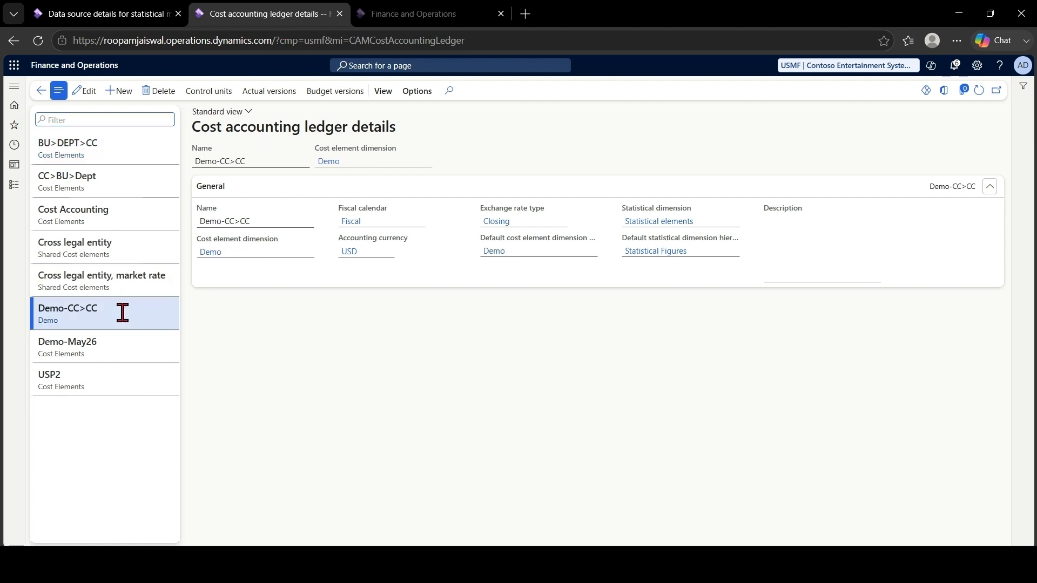
{"action": "left_click", "coordinate": [207, 92]}
{"action": "left_click", "coordinate": [86, 130]}
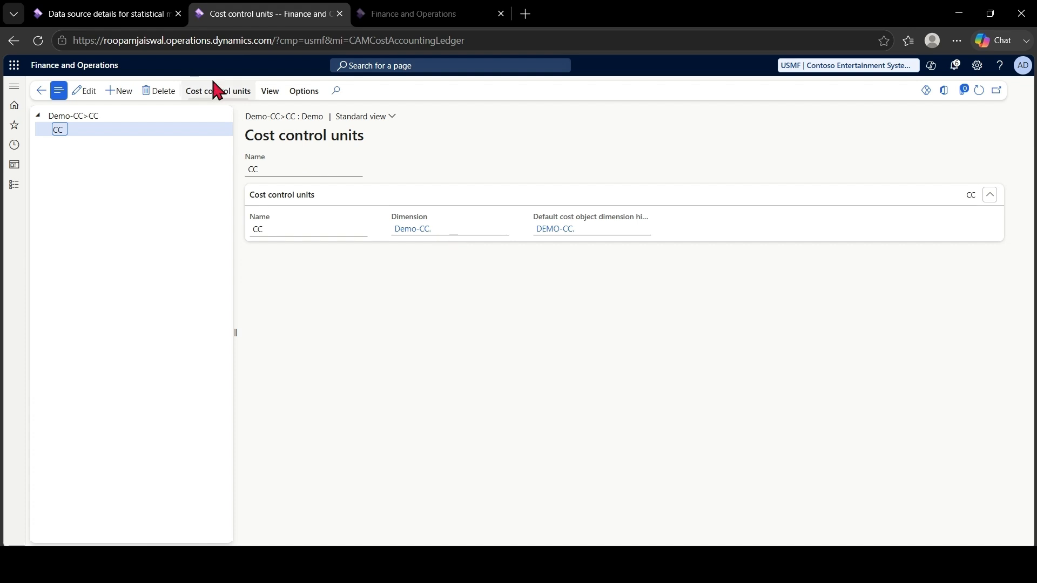
- Return to the FTE data source, review its data provider configuration against the control unit's dimension, and close it
{"action": "left_click", "coordinate": [142, 16]}
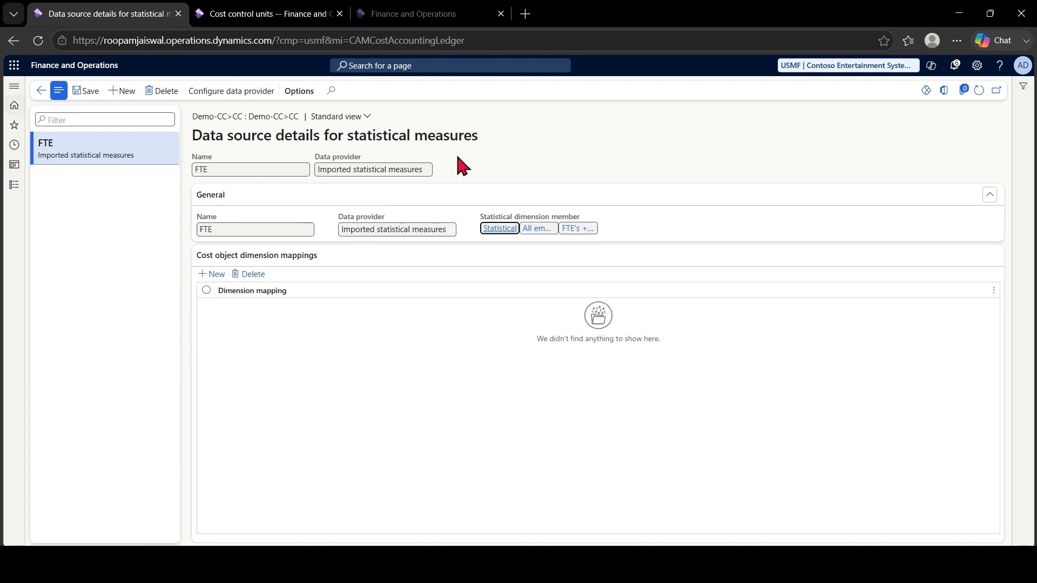
{"action": "left_click", "coordinate": [247, 93]}
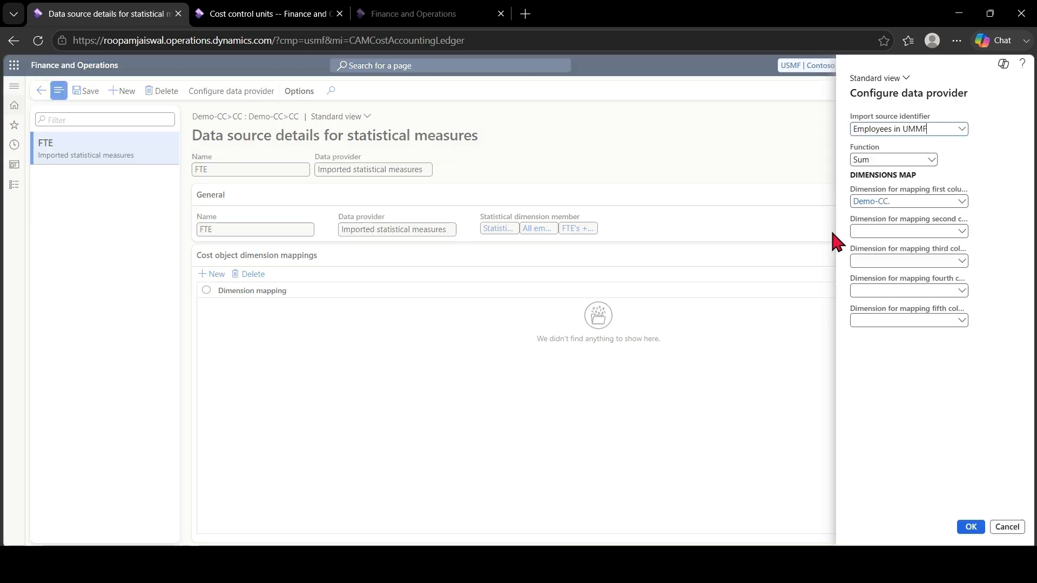
{"action": "left_click", "coordinate": [970, 527]}
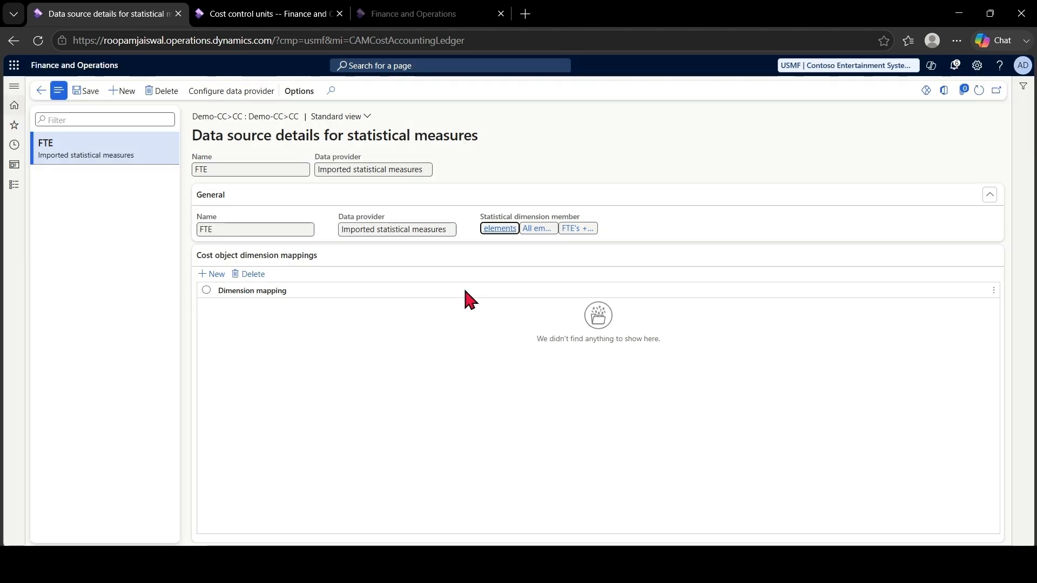
- Create and save a statistical measures data source named OFFICE ARE with provider Imported statistical measures and statistical dimension member Office area
{"action": "left_click", "coordinate": [125, 93]}
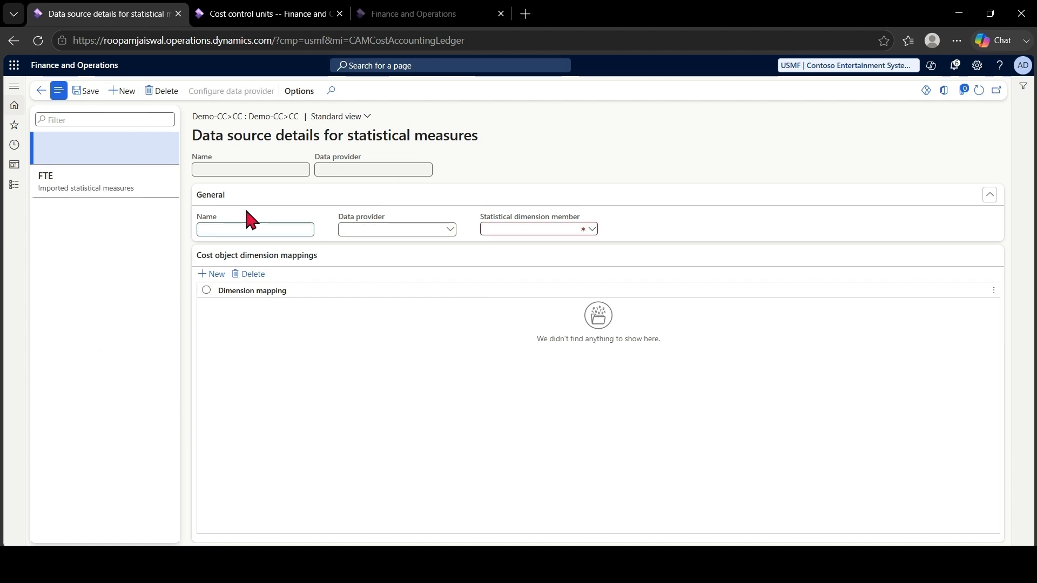
{"action": "type", "text": "OFFICE"}
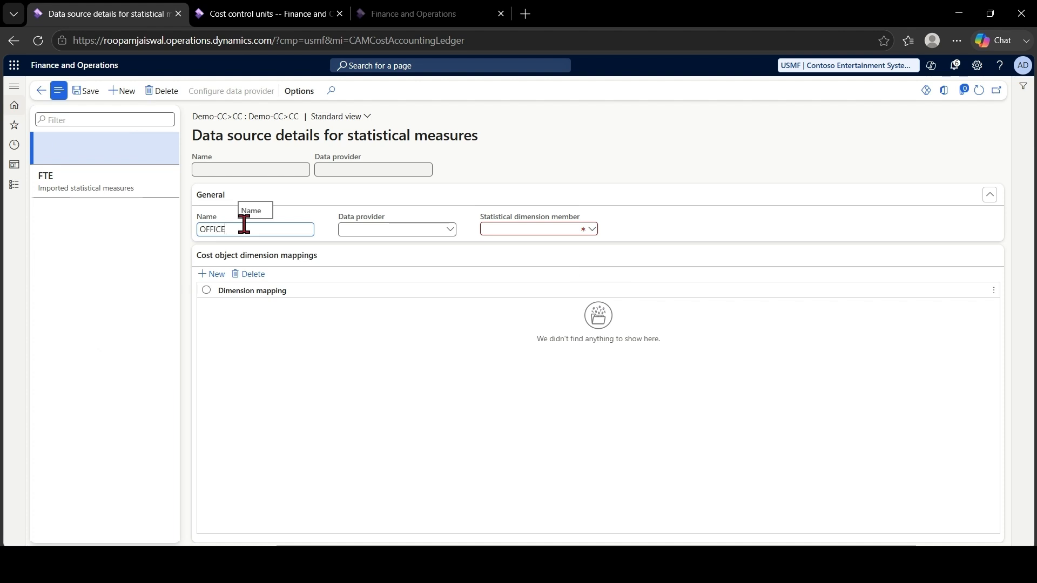
{"action": "type", "text": " ARE"}
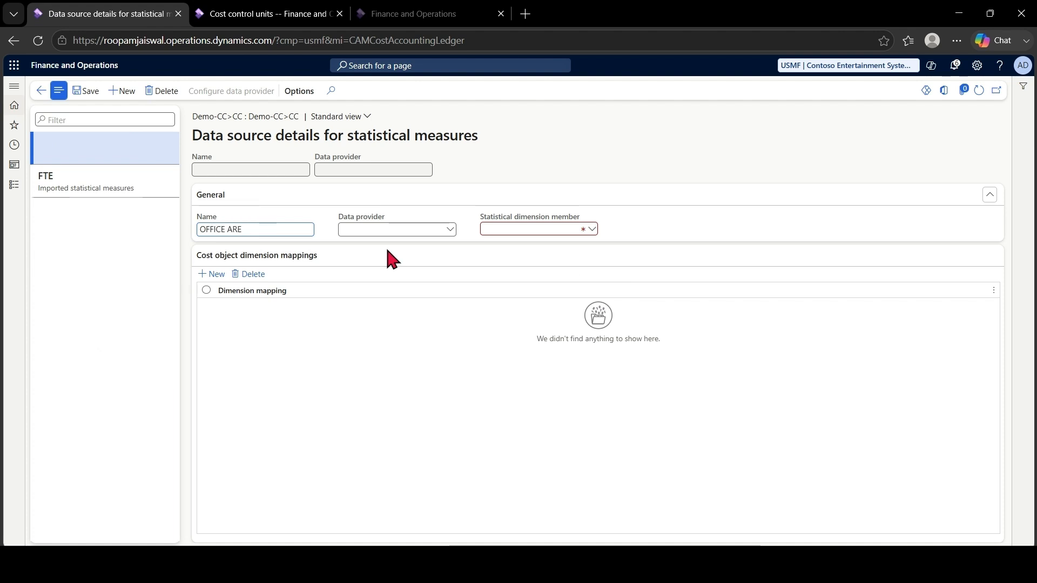
{"action": "left_click", "coordinate": [400, 234]}
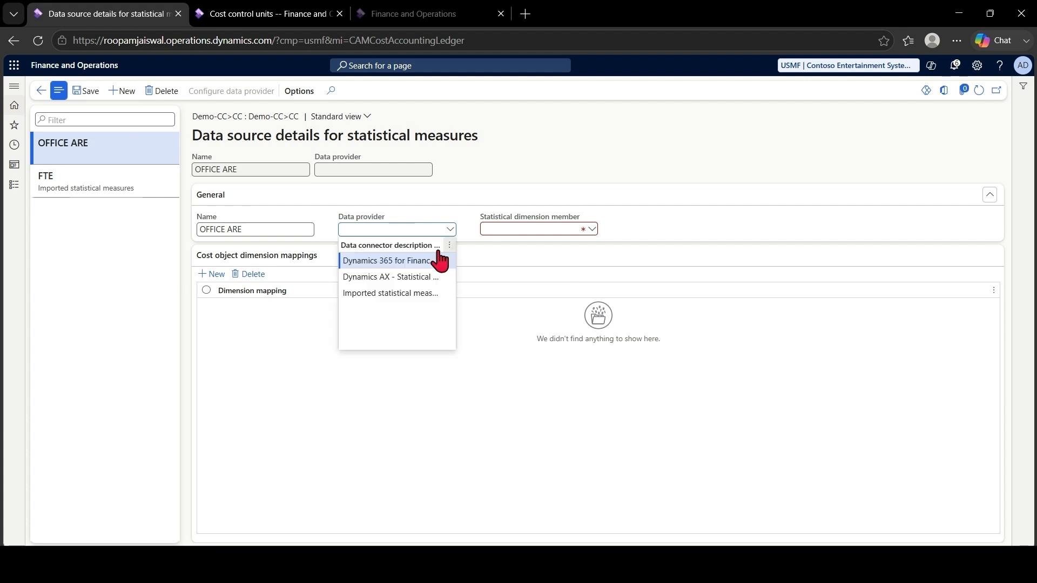
{"action": "left_click", "coordinate": [401, 294]}
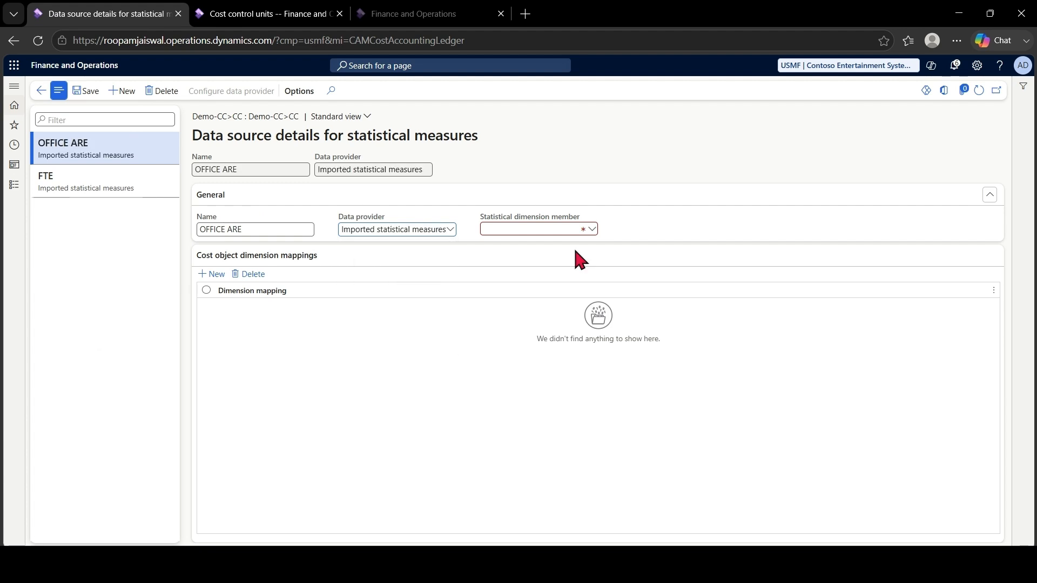
{"action": "left_click", "coordinate": [590, 231]}
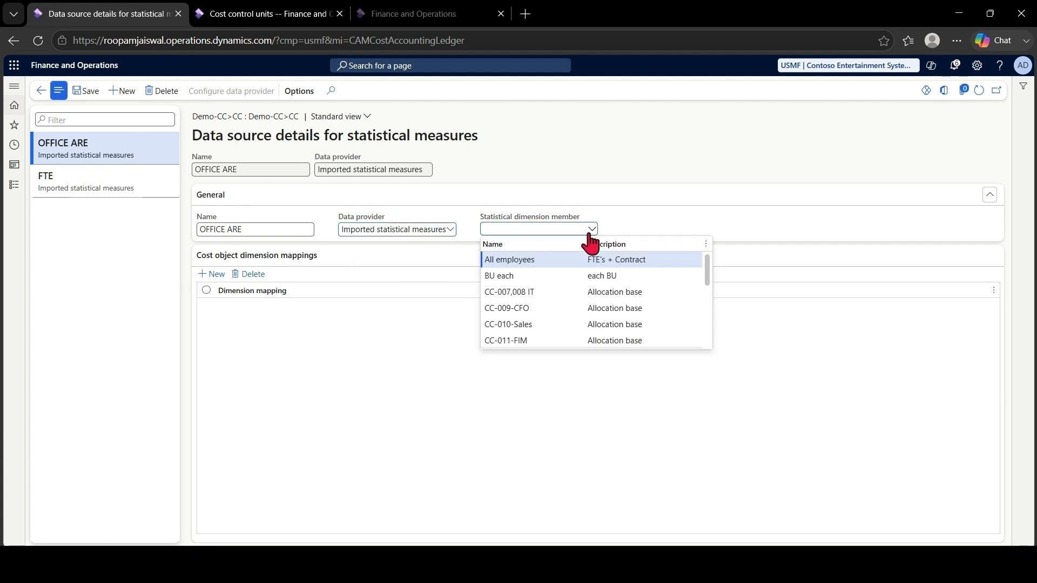
{"action": "left_click_drag", "start_coordinate": [709, 276], "coordinate": [710, 327]}
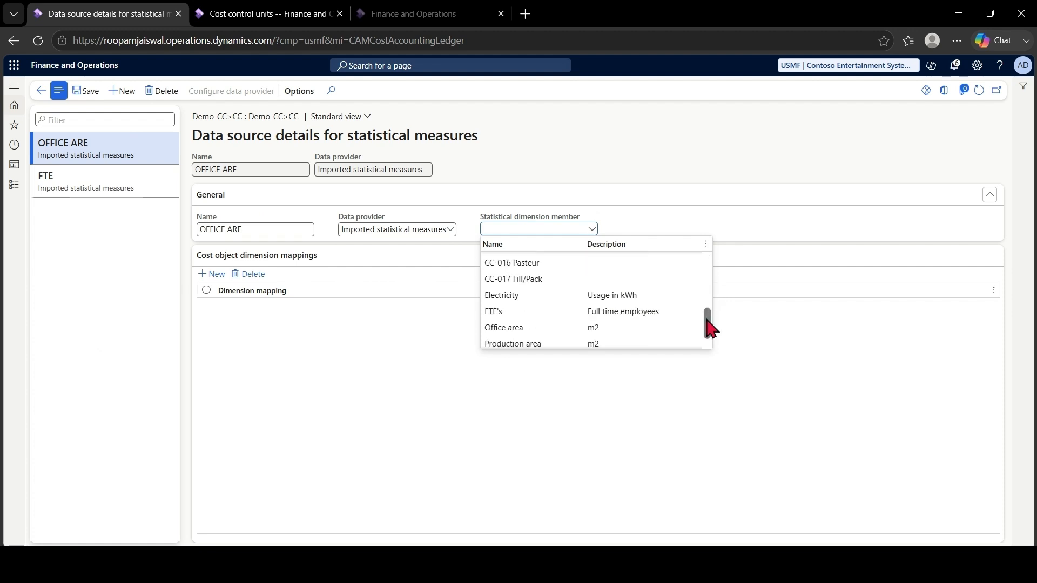
{"action": "left_click", "coordinate": [617, 328]}
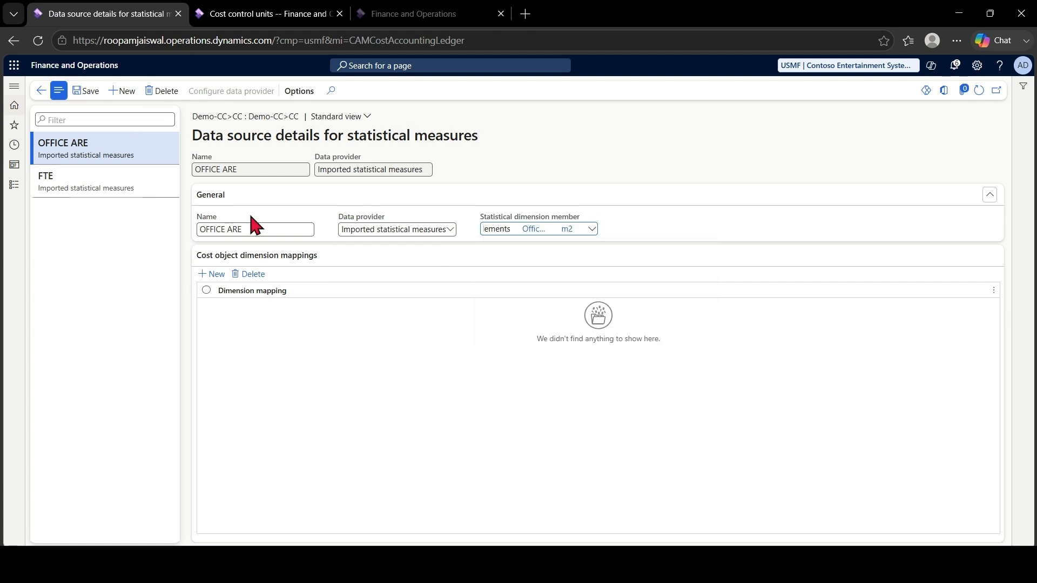
{"action": "left_click", "coordinate": [88, 92]}
- Configure the OFFICE ARE data provider with import source identifier Office area sqm and the function Sum
{"action": "left_click", "coordinate": [208, 93]}
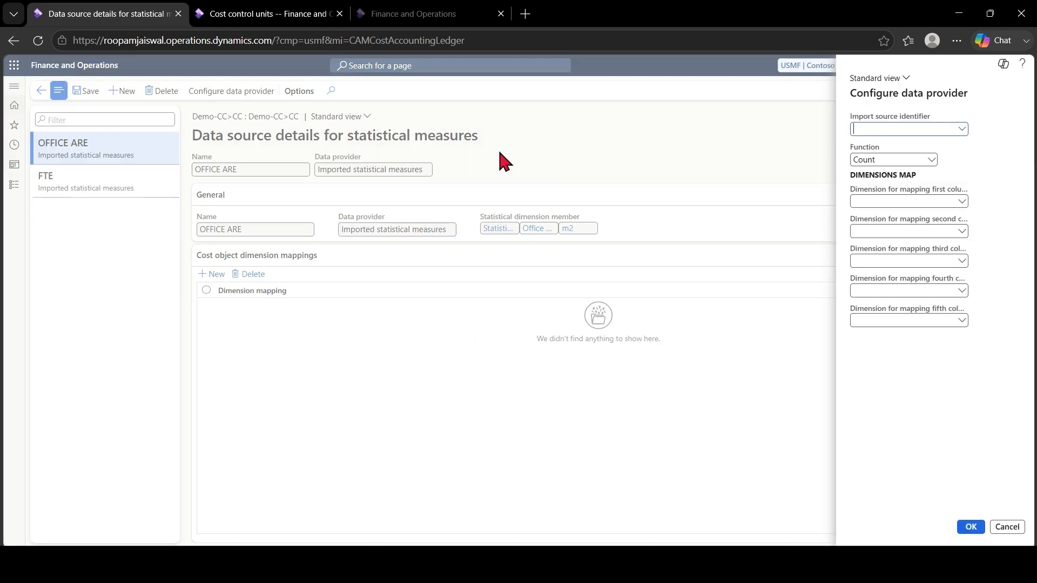
{"action": "left_click", "coordinate": [963, 130]}
{"action": "key", "text": "alt+Tab"}
{"action": "key", "text": "alt+Tab"}
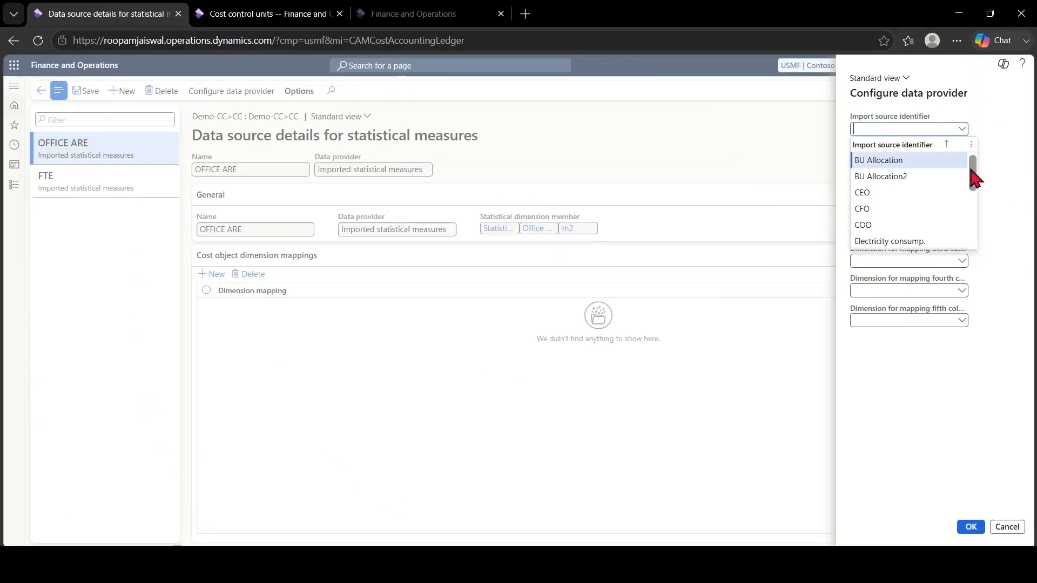
{"action": "left_click_drag", "start_coordinate": [971, 171], "coordinate": [979, 224]}
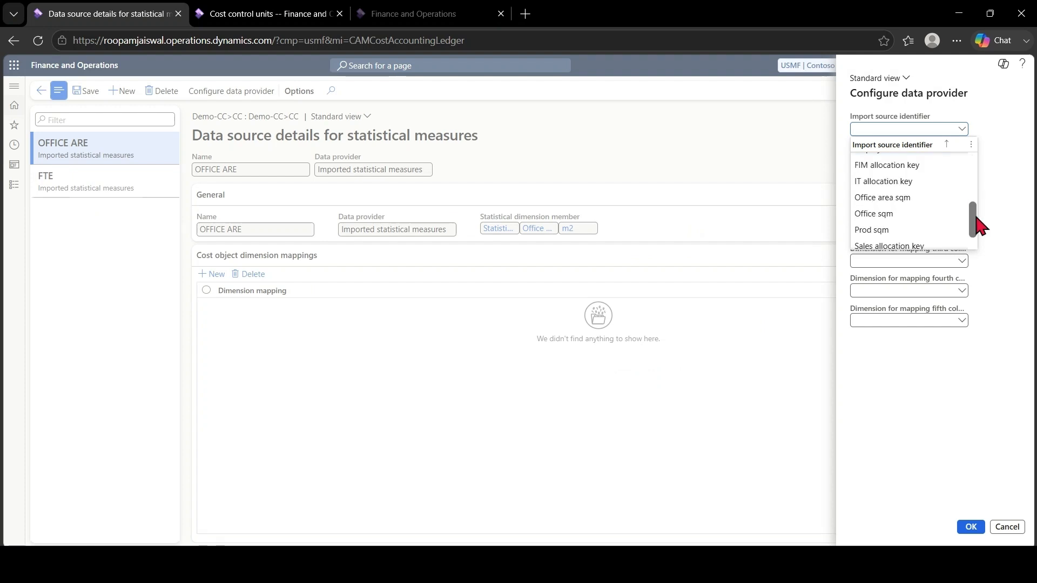
{"action": "left_click", "coordinate": [935, 199]}
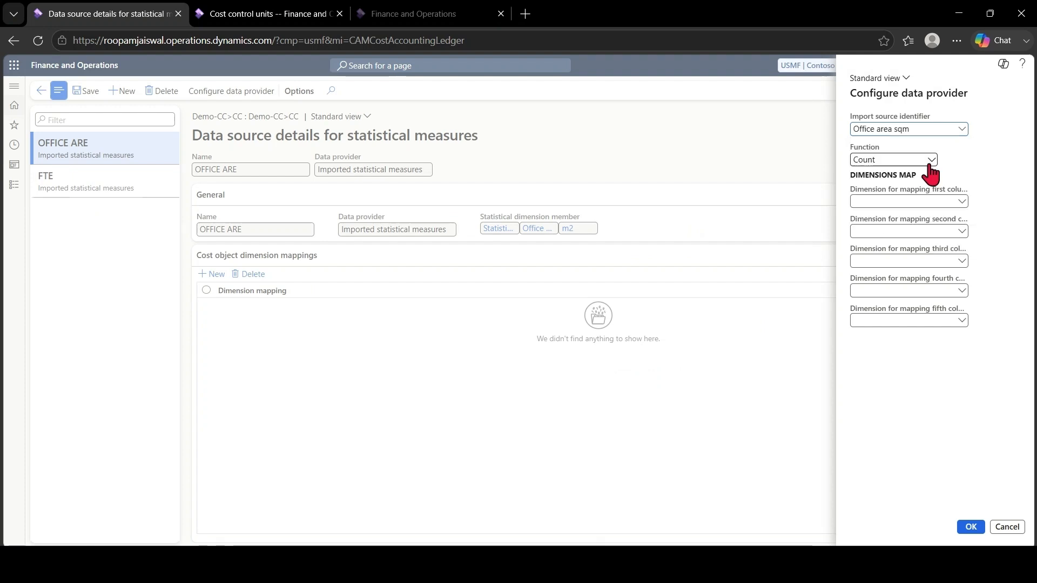
{"action": "left_click", "coordinate": [932, 162]}
{"action": "left_click", "coordinate": [889, 189]}
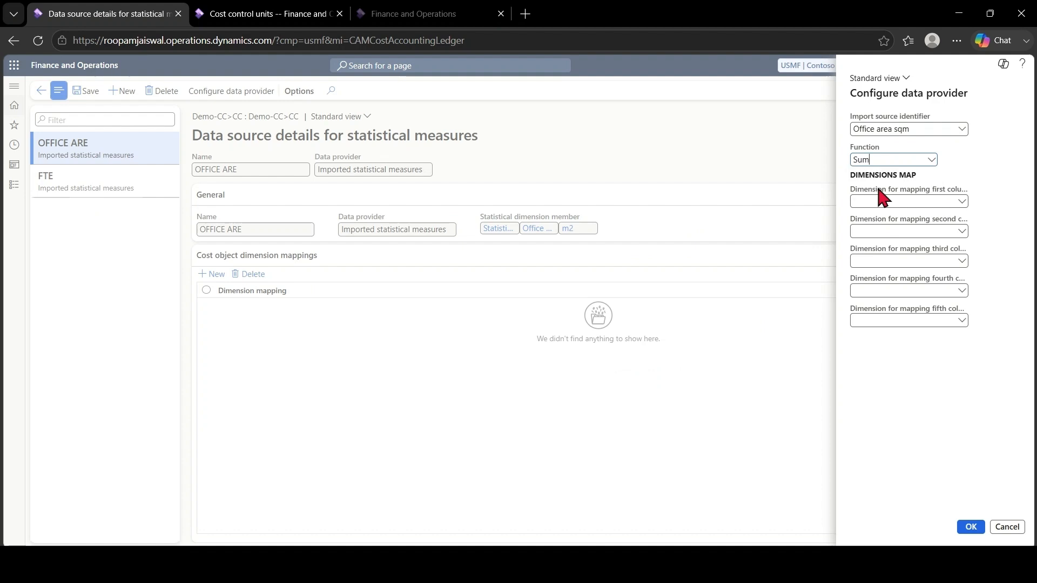
- Map the first column to the dimension 'Demo-CC.' (with trailing period) and confirm the OFFICE ARE provider configuration
{"action": "left_click", "coordinate": [962, 202]}
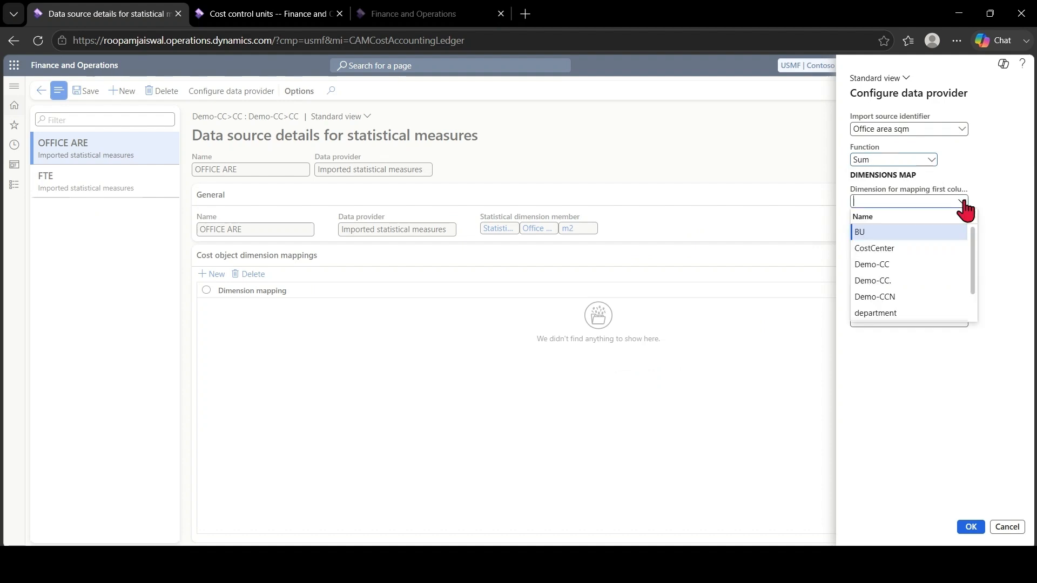
{"action": "left_click", "coordinate": [908, 280]}
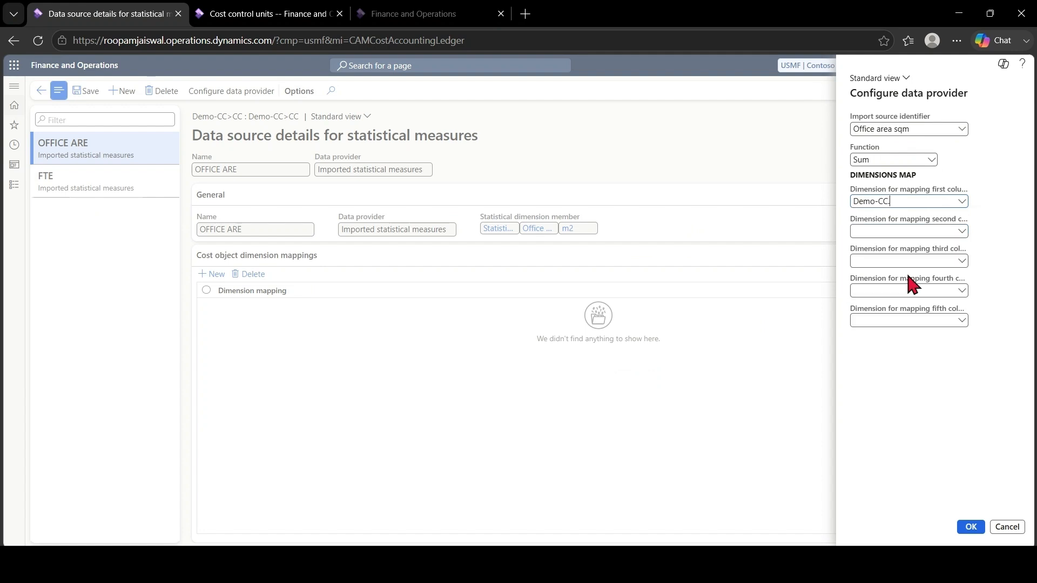
{"action": "left_click", "coordinate": [971, 525]}
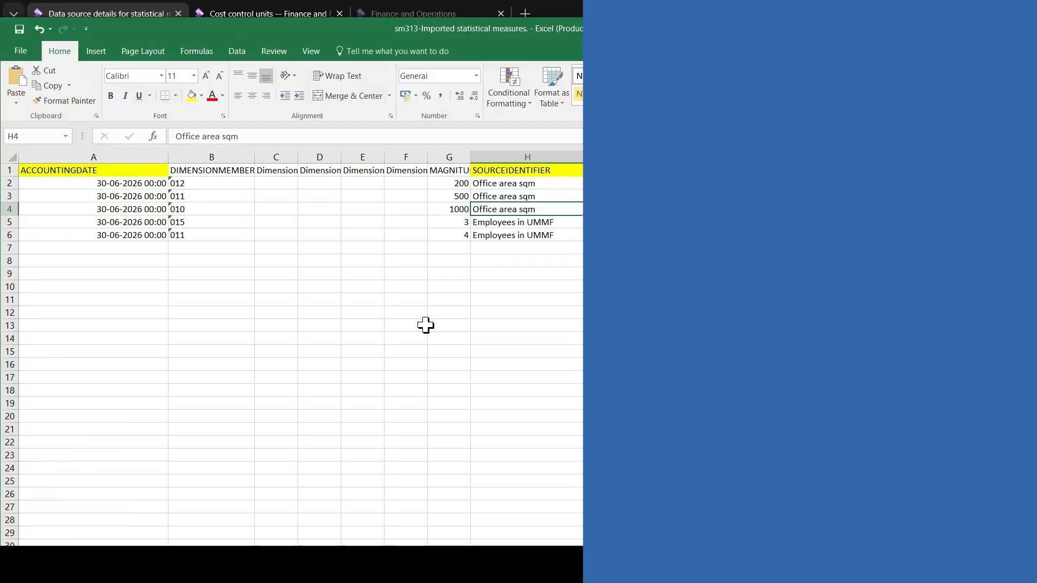
- Check the magnitudes in the Excel source sheet and process statistical measures for the Demo-CC>CC actual version, Fiscal 2026 Period 6
{"action": "left_click", "coordinate": [452, 219]}
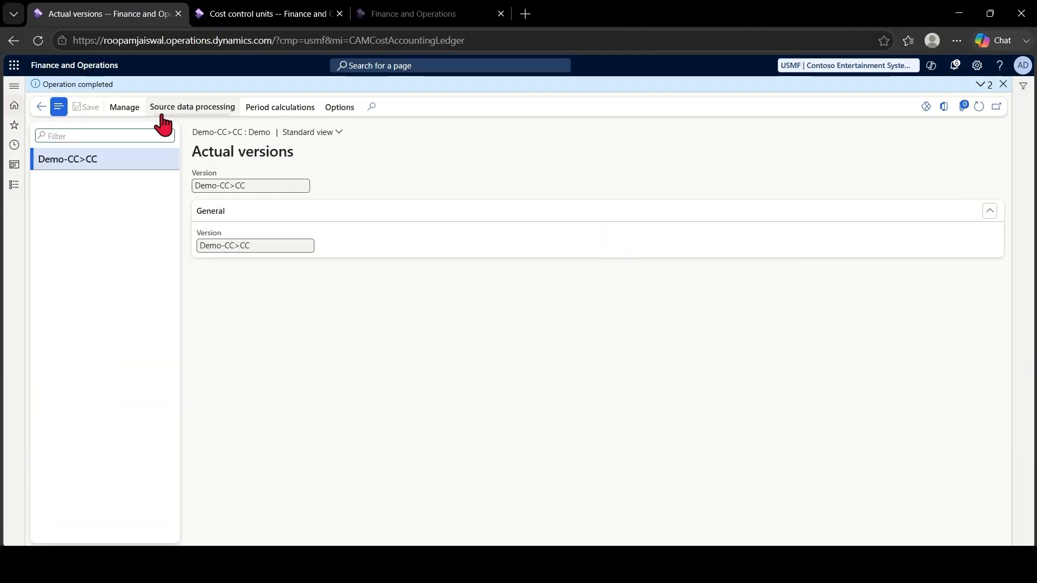
{"action": "left_click", "coordinate": [162, 115]}
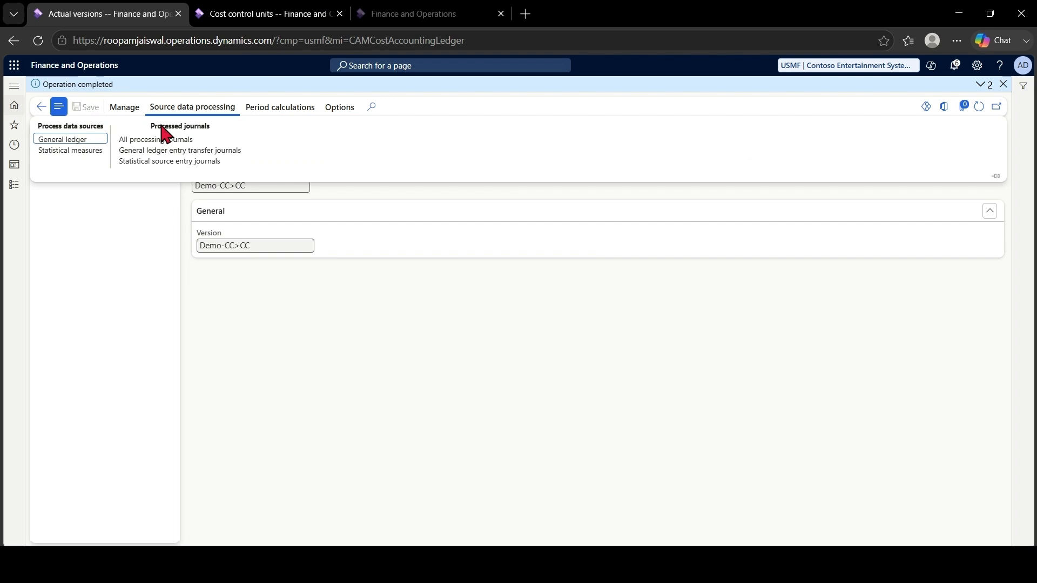
{"action": "left_click", "coordinate": [78, 152]}
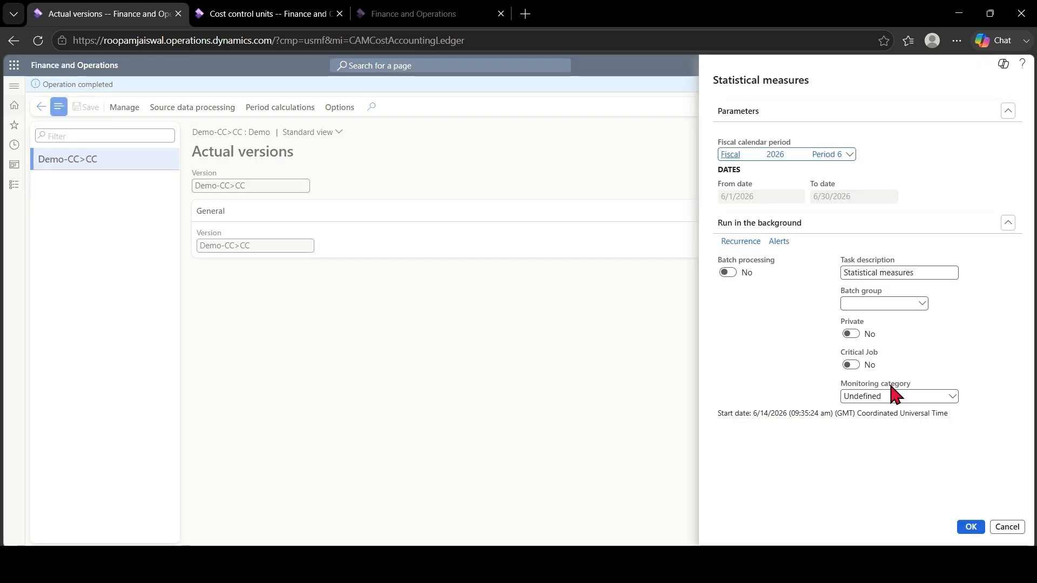
{"action": "left_click", "coordinate": [971, 528]}
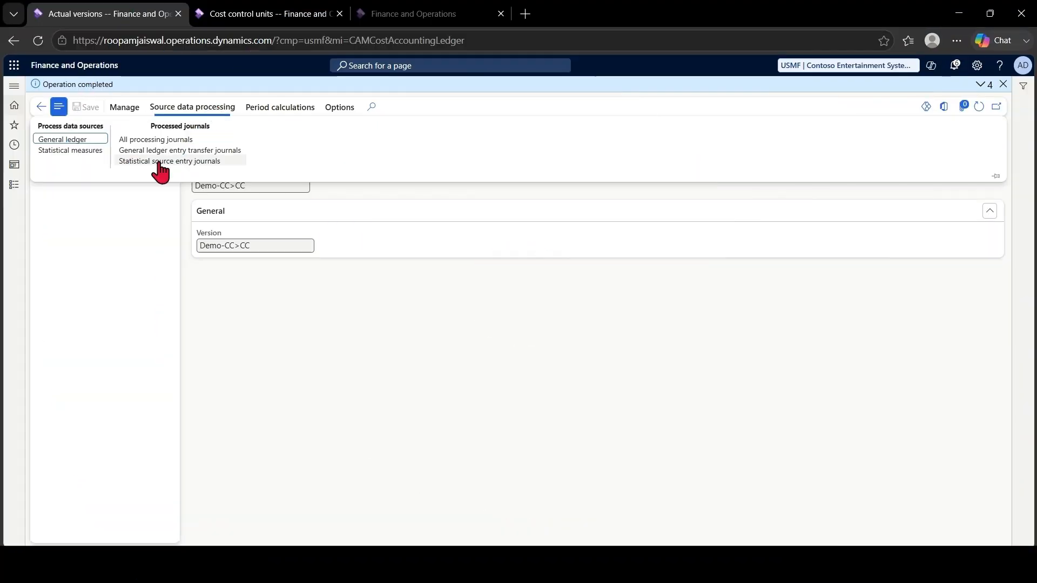
- Open the statistical source entry journals and compare the FTE journal's entries with the imported measures spreadsheet in Excel
{"action": "left_click", "coordinate": [177, 162]}
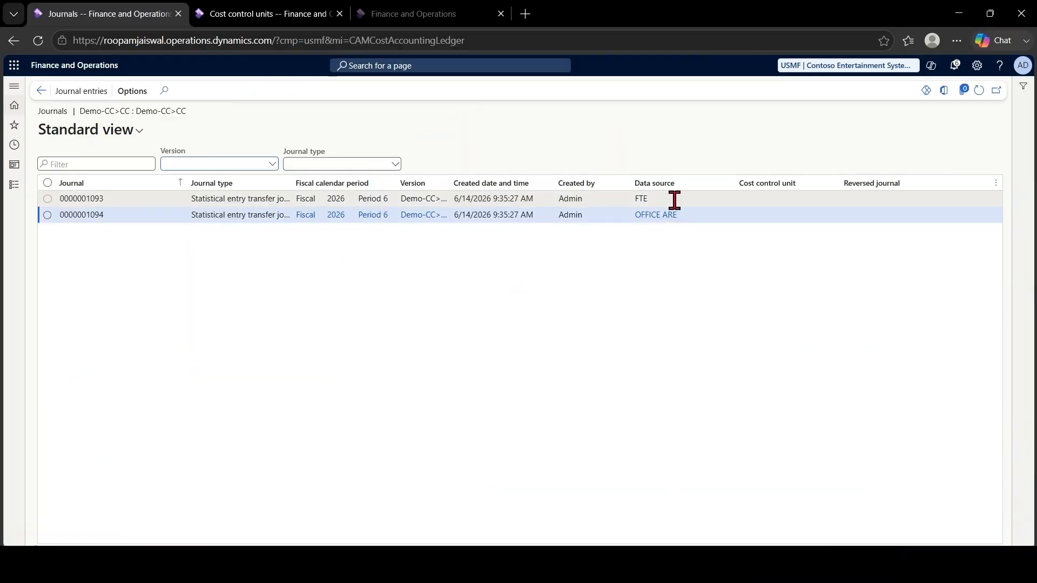
{"action": "left_click", "coordinate": [675, 200]}
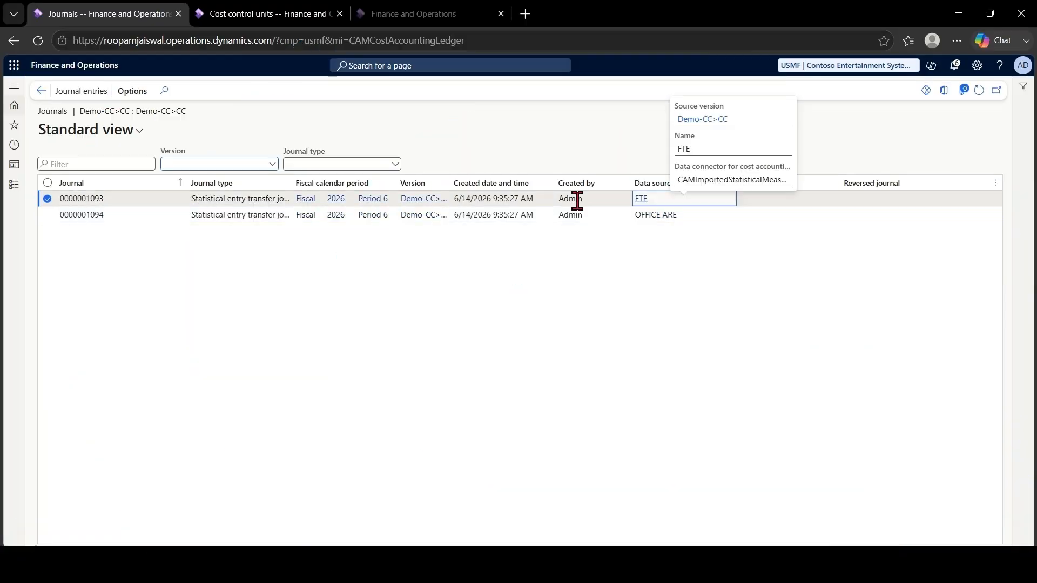
{"action": "left_click", "coordinate": [246, 234]}
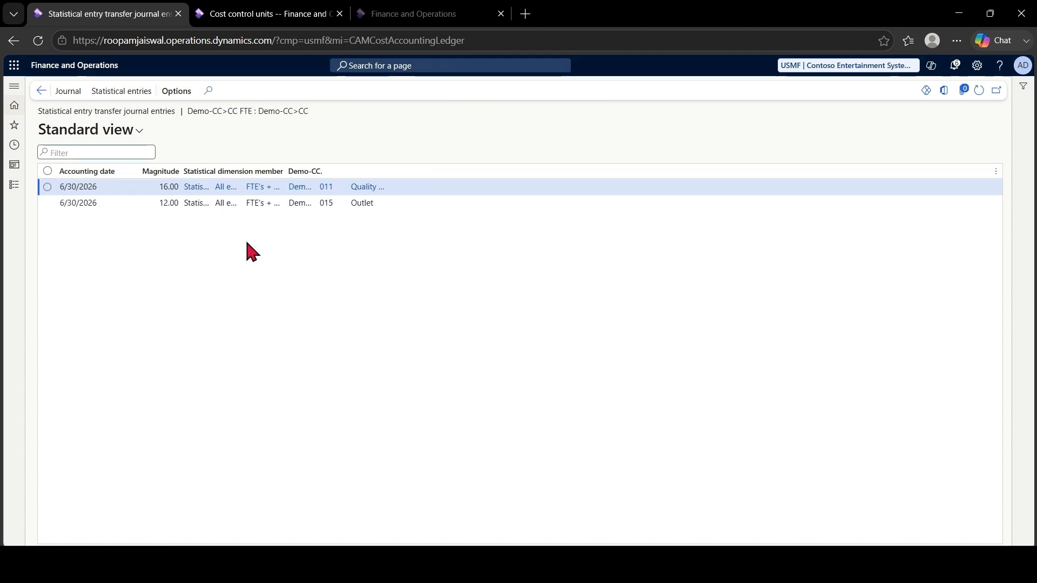
{"action": "key", "text": "alt+Tab"}
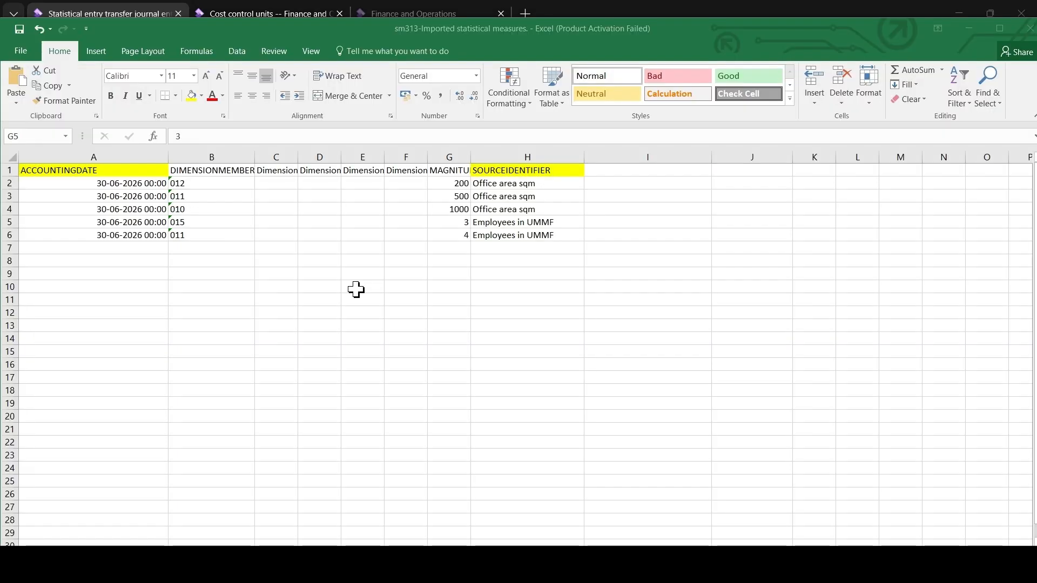
{"action": "key", "text": "alt+Tab"}
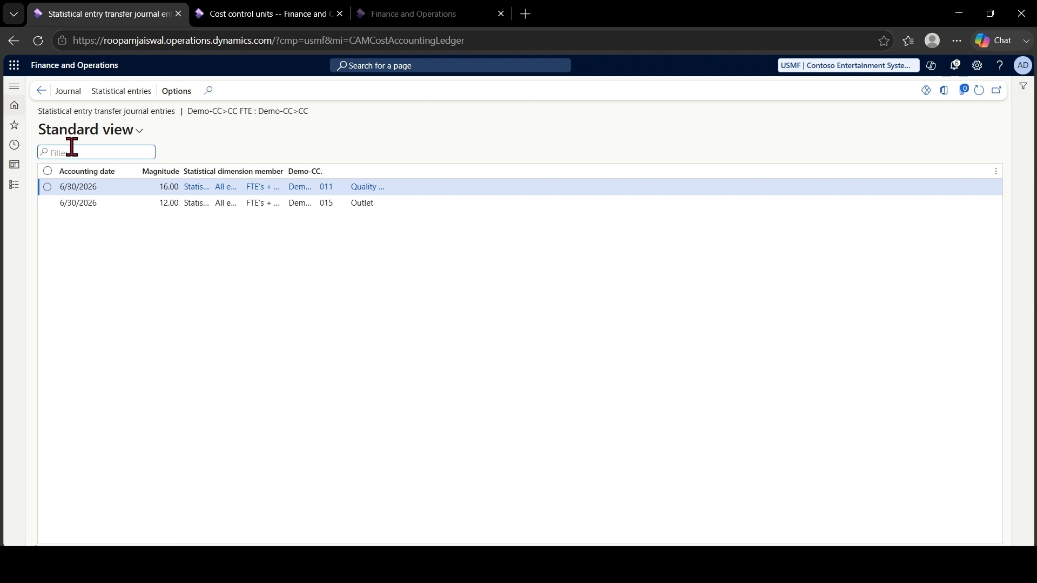
- Review the magnitudes in the OFFICE ARE journal's entries and return to the journal list
{"action": "left_click", "coordinate": [42, 91]}
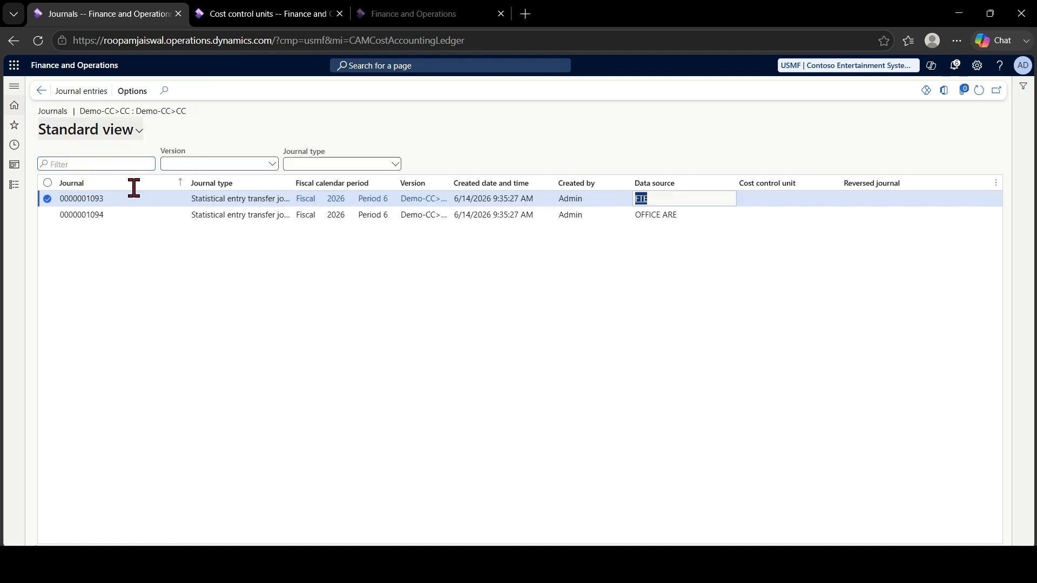
{"action": "left_click", "coordinate": [239, 214]}
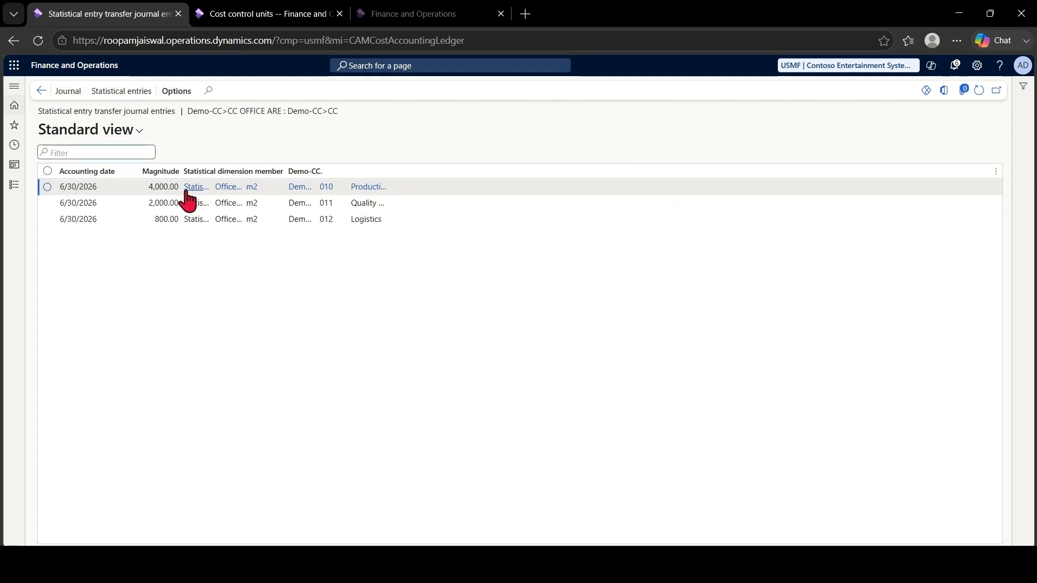
{"action": "left_click", "coordinate": [41, 91]}
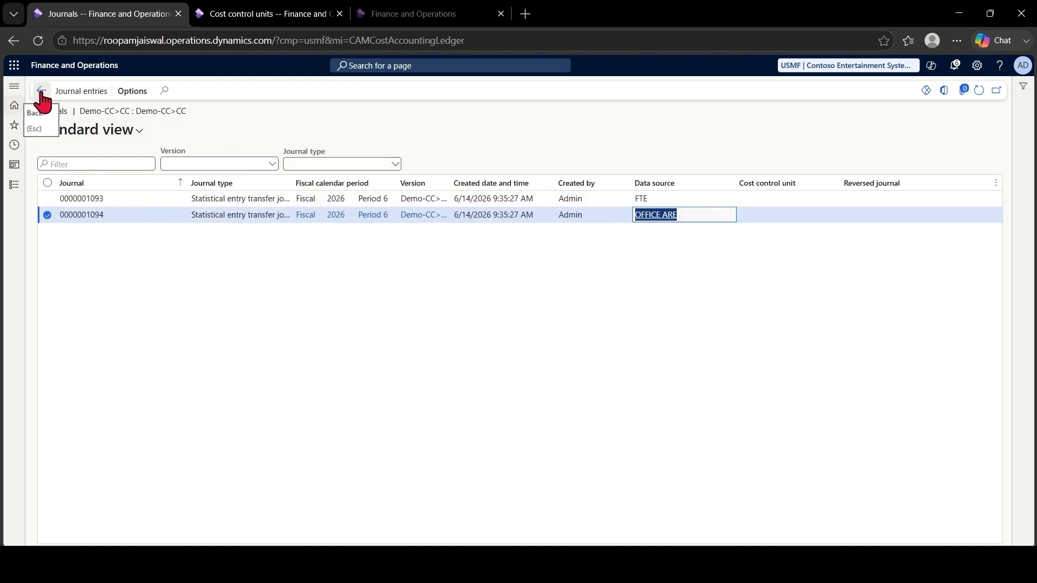
- Reopen the FTE journal's entries and check them once more against the Excel source data
{"action": "left_click", "coordinate": [157, 197]}
{"action": "left_click", "coordinate": [83, 92]}
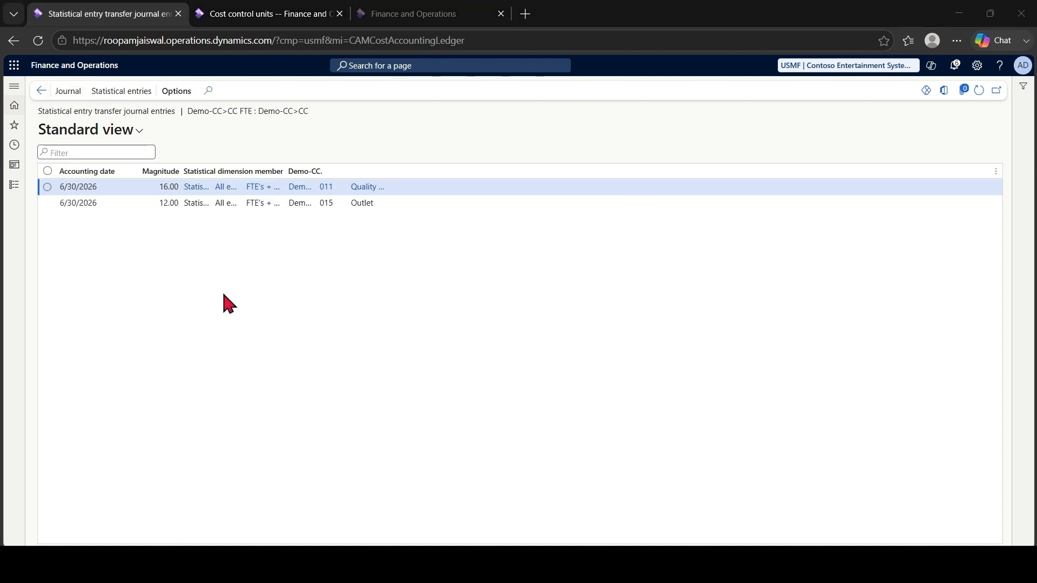
{"action": "key", "text": "alt+Tab"}
{"action": "key", "text": "alt+Tab"}
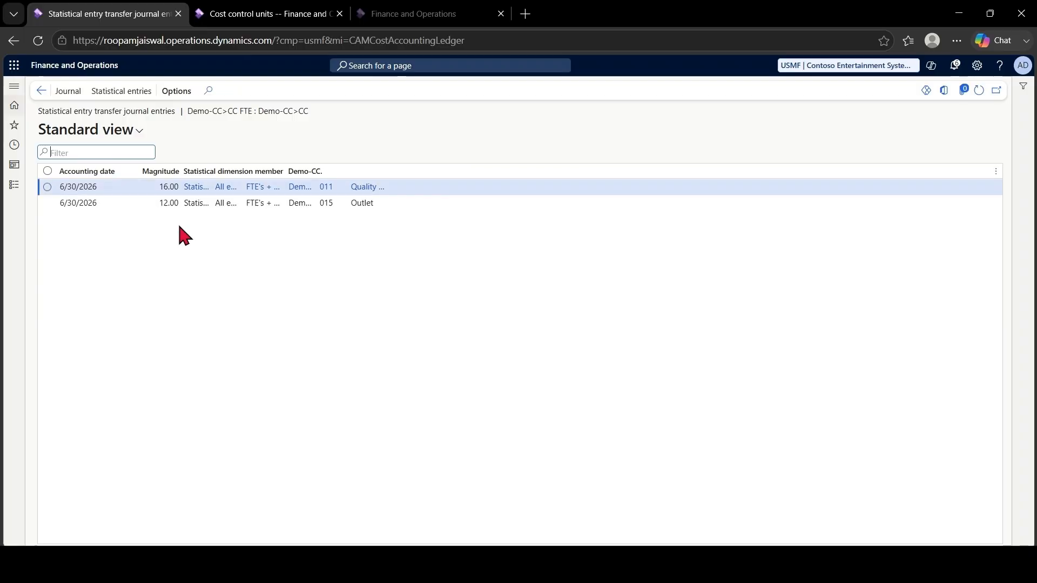
- Switch to the Excel source sheet and examine the dimension member codes in cells B2:B6
{"action": "key", "text": "alt+Tab"}
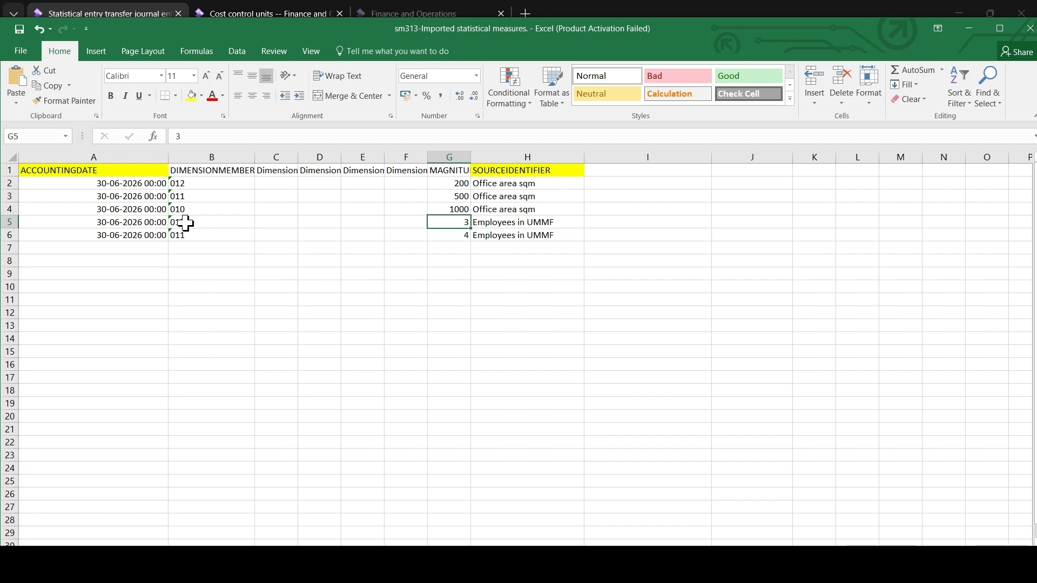
{"action": "left_click", "coordinate": [197, 251]}
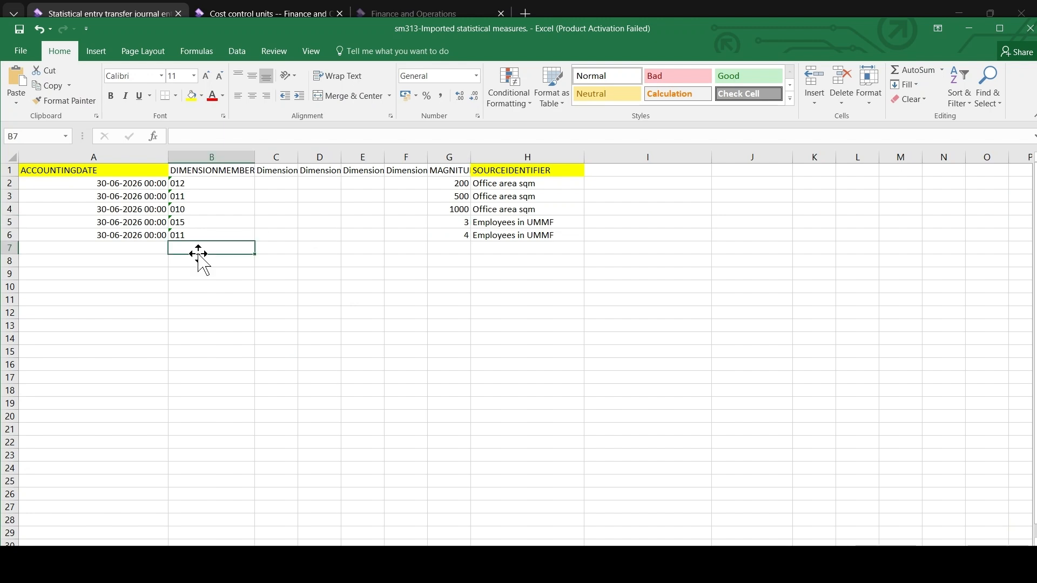
{"action": "left_click", "coordinate": [265, 248]}
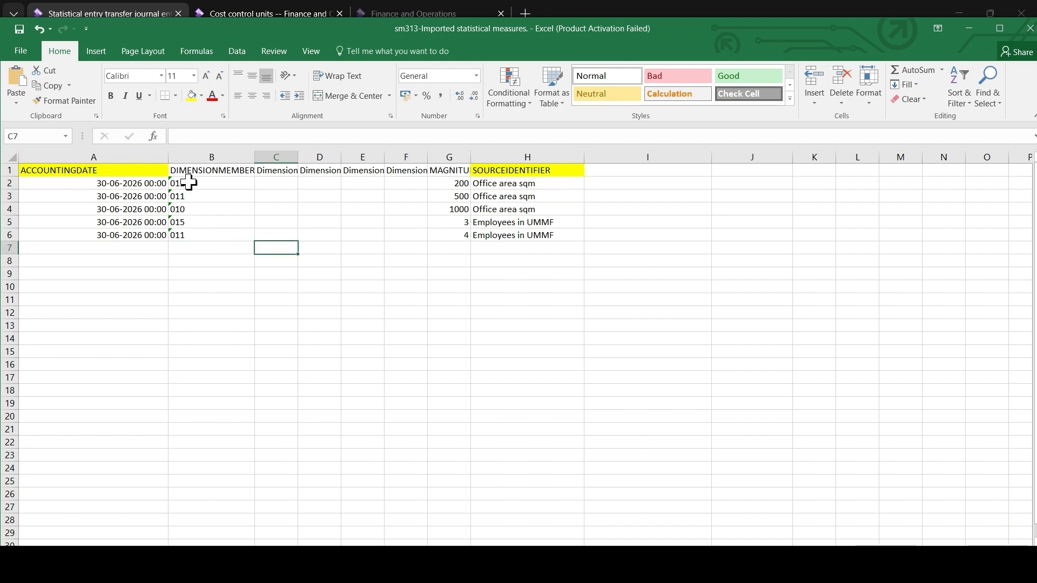
{"action": "left_click_drag", "start_coordinate": [189, 183], "coordinate": [195, 236]}
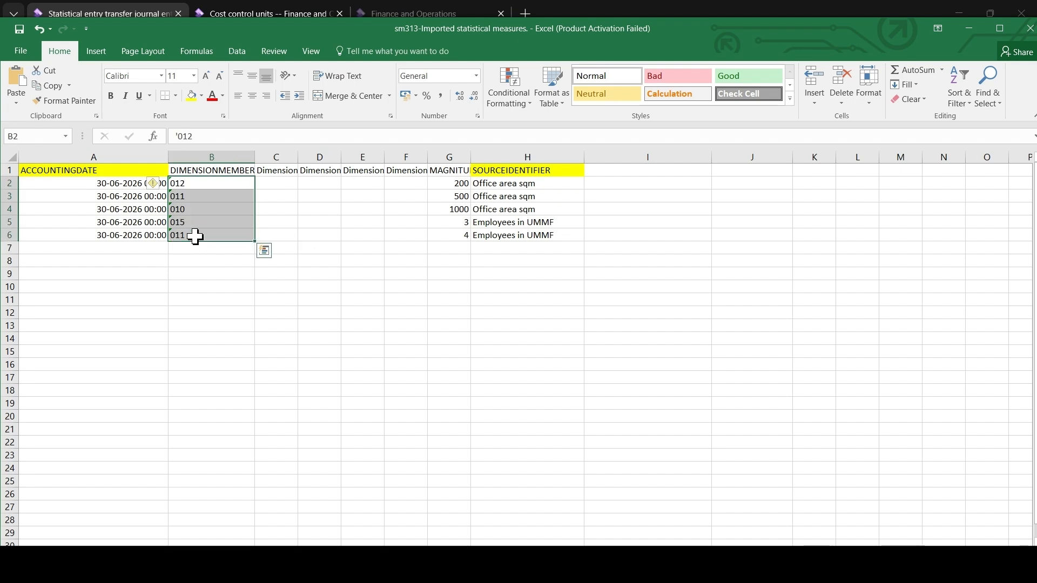
{"action": "left_click", "coordinate": [196, 256]}
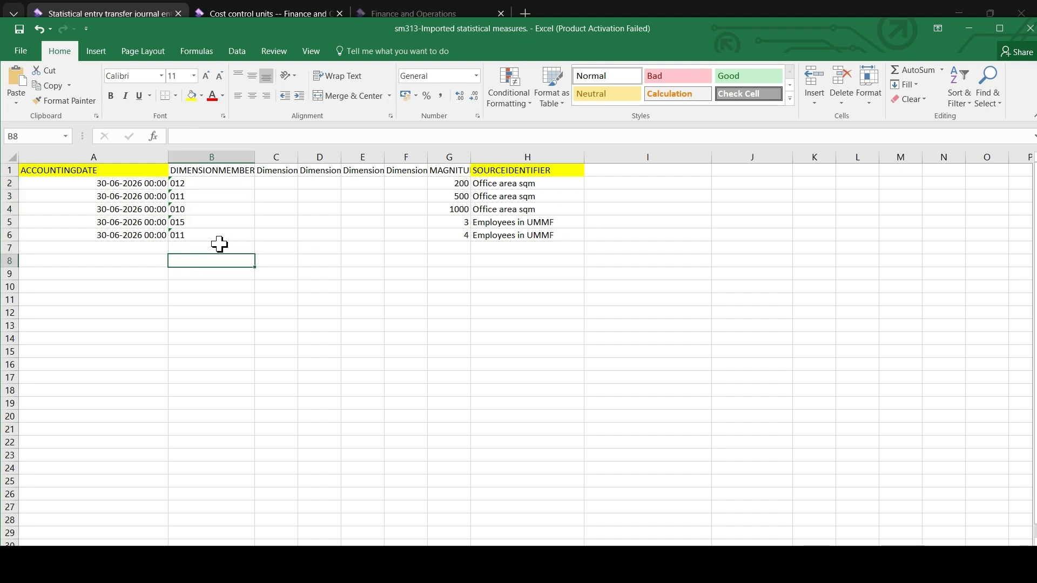
{"action": "left_click", "coordinate": [219, 244]}
{"action": "left_click", "coordinate": [262, 251]}
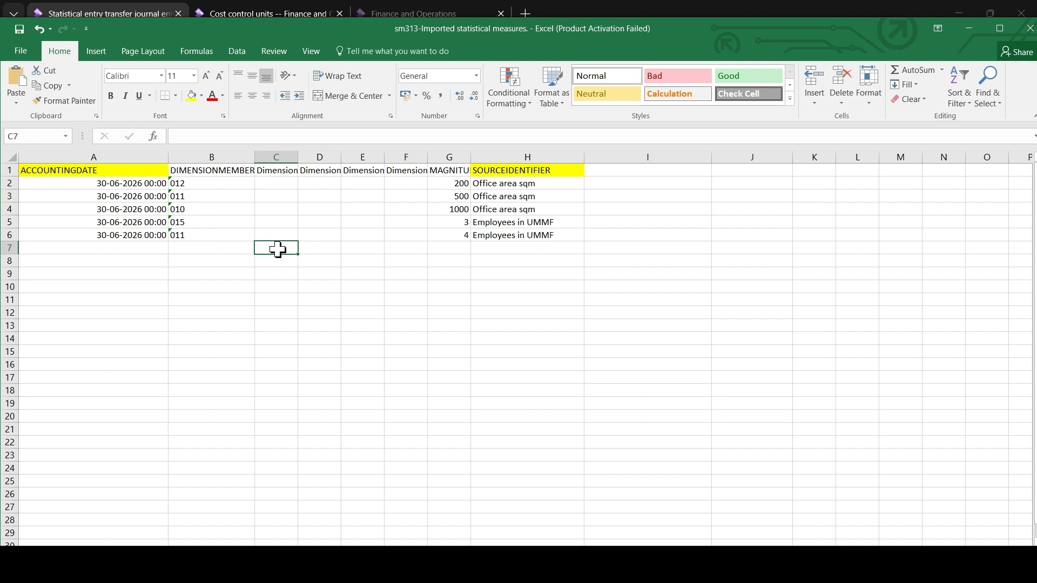
{"action": "left_click_drag", "start_coordinate": [279, 247], "coordinate": [281, 279]}
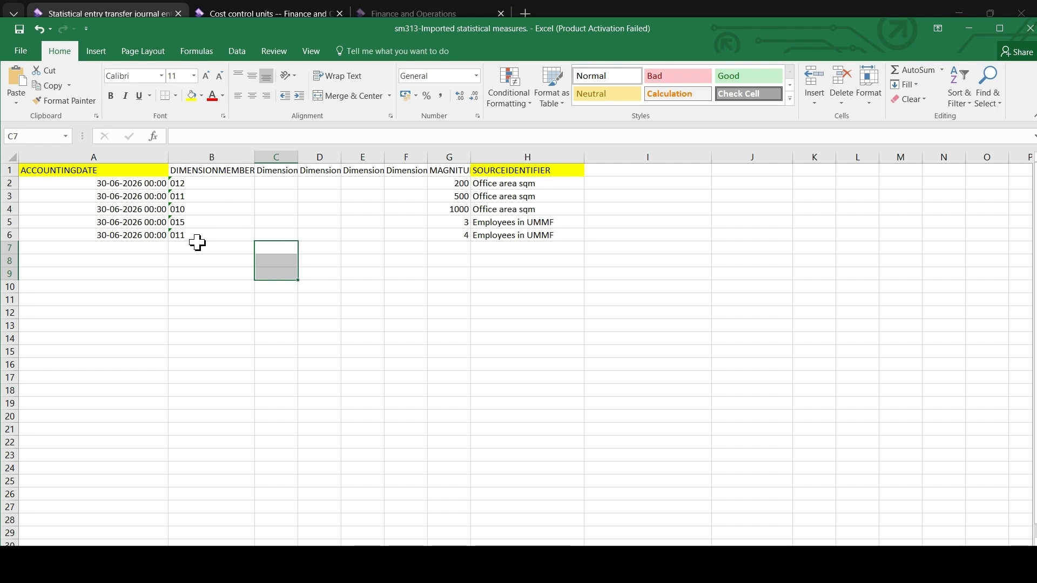
{"action": "left_click_drag", "start_coordinate": [197, 243], "coordinate": [202, 272]}
{"action": "left_click", "coordinate": [201, 271]}
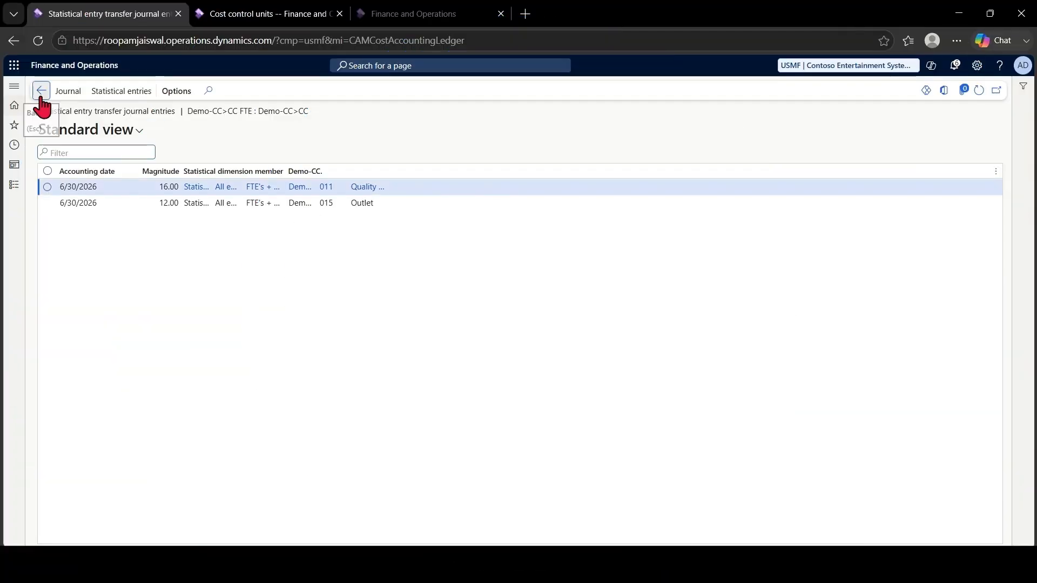
- Leave the journals and review the FTE statistical measures source's data provider configuration, including its source identifier, function and dimension mapping
{"action": "left_click", "coordinate": [41, 99]}
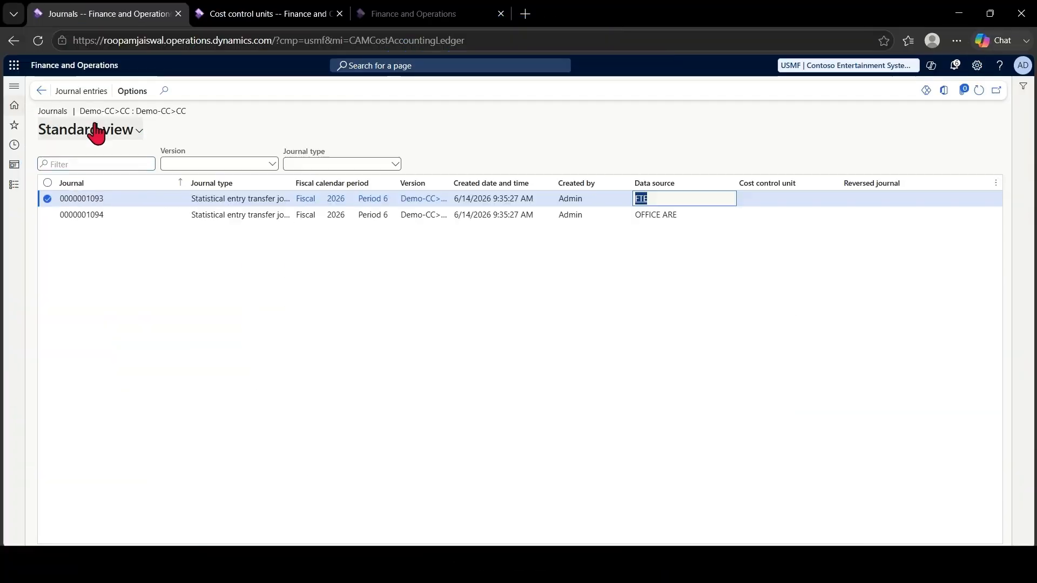
{"action": "left_click", "coordinate": [42, 92]}
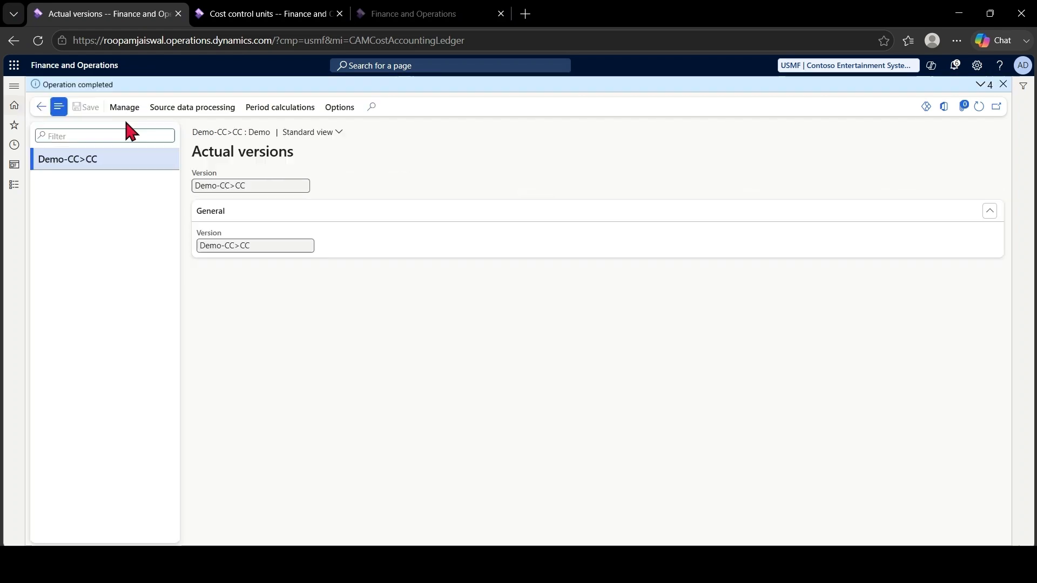
{"action": "left_click", "coordinate": [123, 108]}
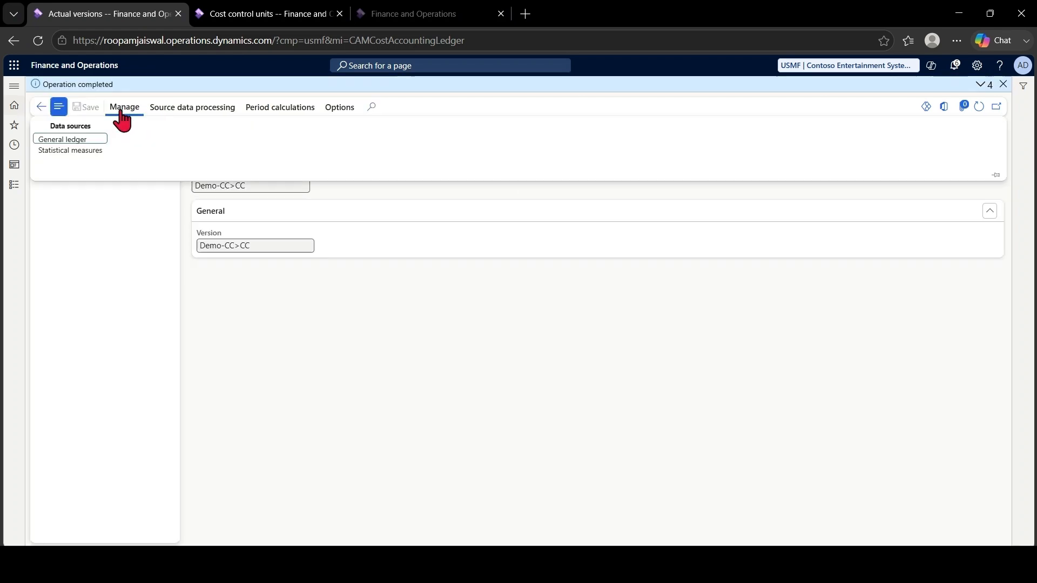
{"action": "left_click", "coordinate": [70, 151]}
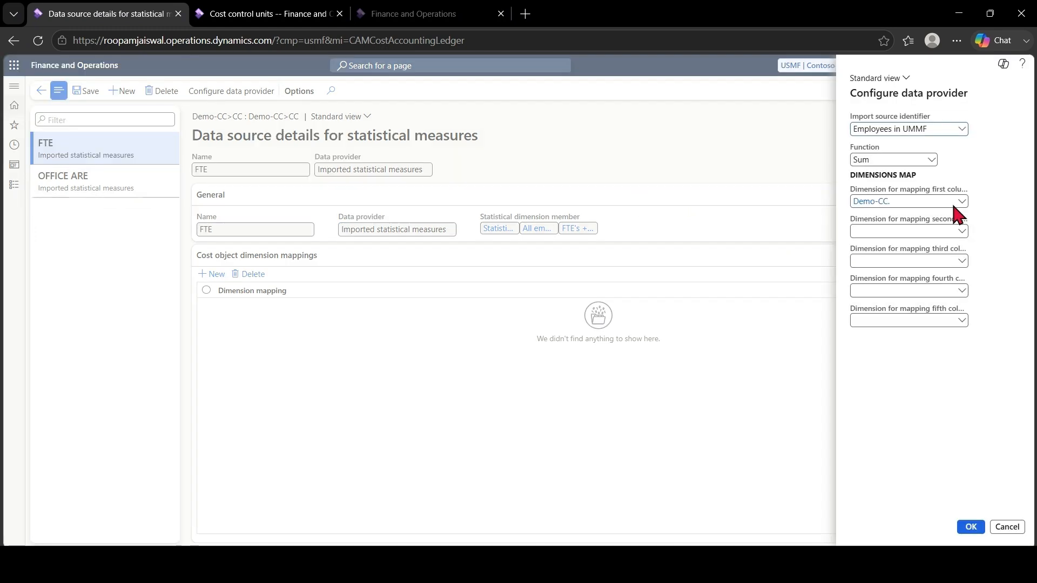
{"action": "left_click", "coordinate": [971, 527]}
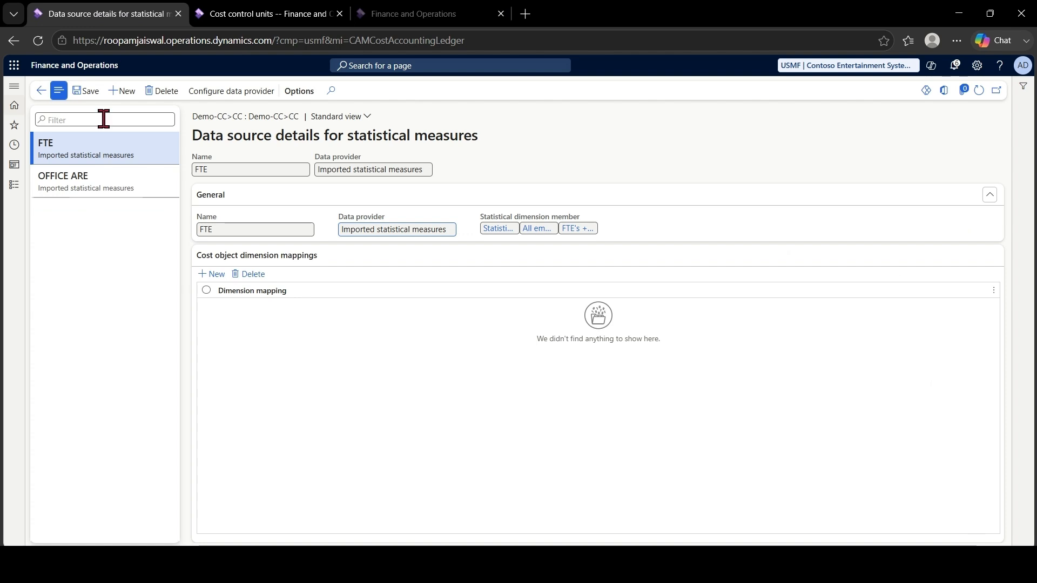
{"action": "left_click", "coordinate": [41, 92]}
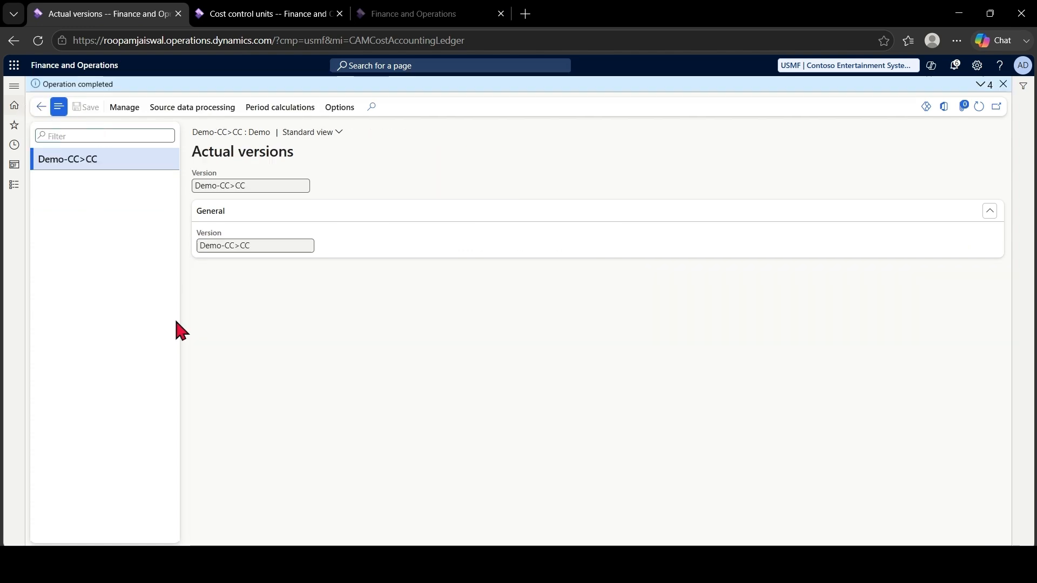
- Review the parameters for processing statistical measures and close them without running the process
{"action": "left_click", "coordinate": [173, 110]}
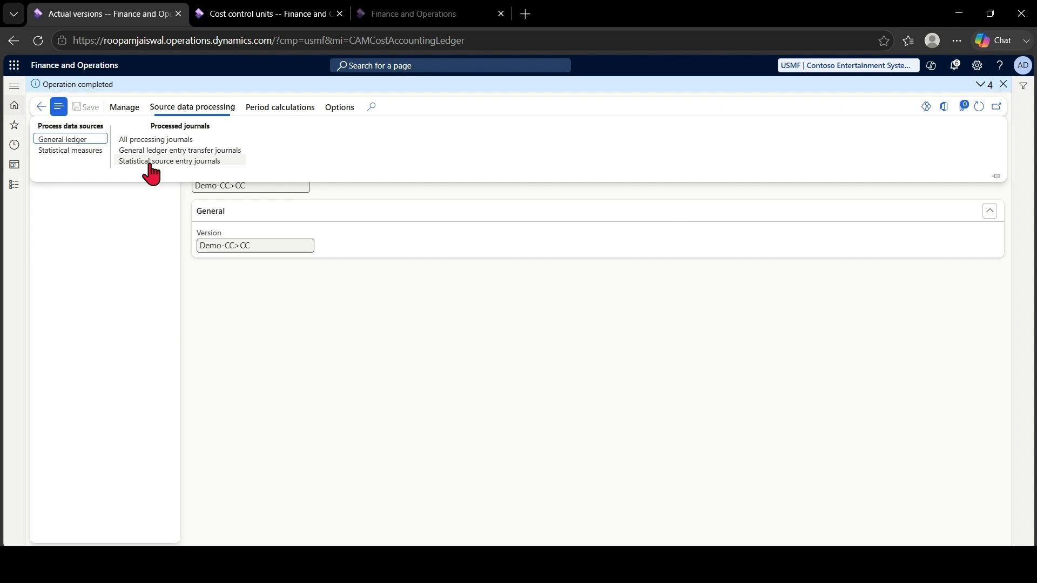
{"action": "left_click", "coordinate": [107, 139]}
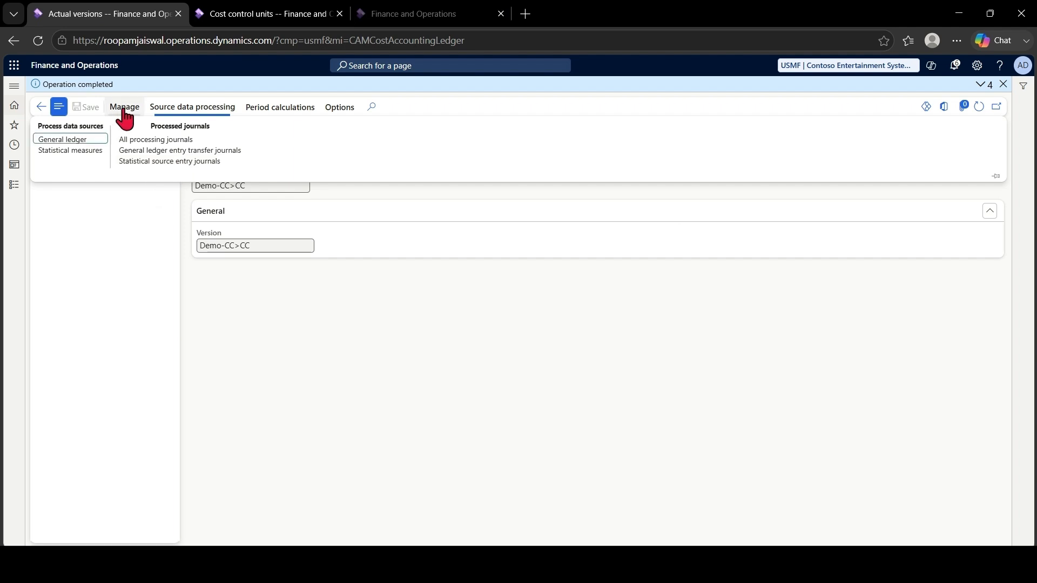
{"action": "left_click", "coordinate": [85, 150]}
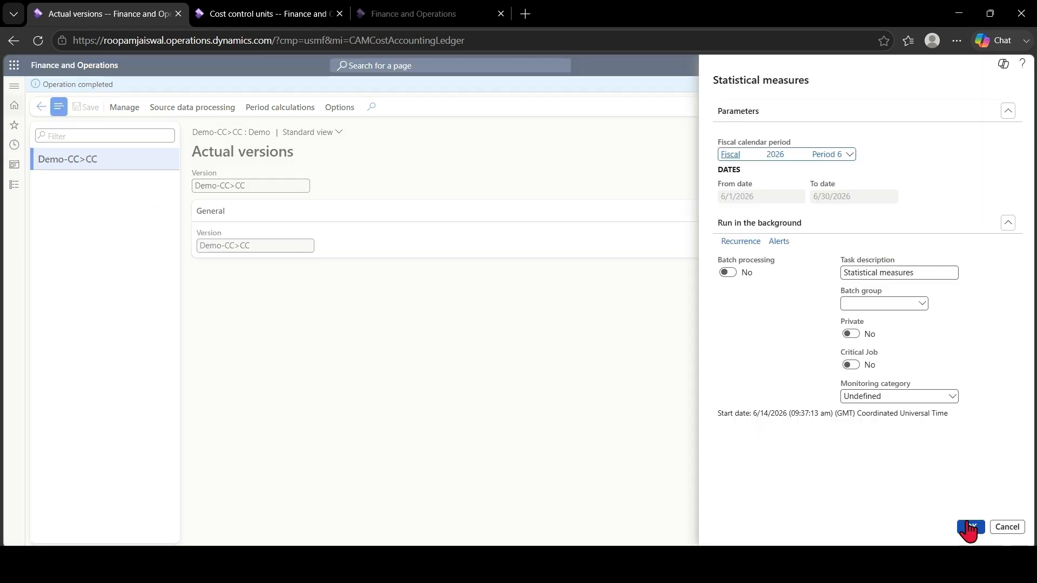
{"action": "left_click", "coordinate": [1005, 527]}
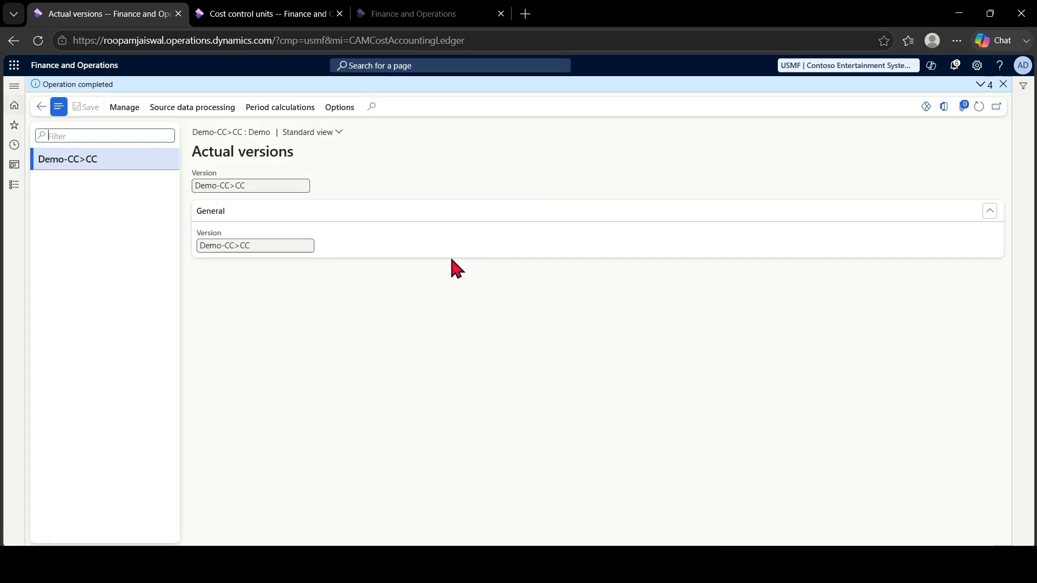
{"action": "left_click", "coordinate": [171, 108]}
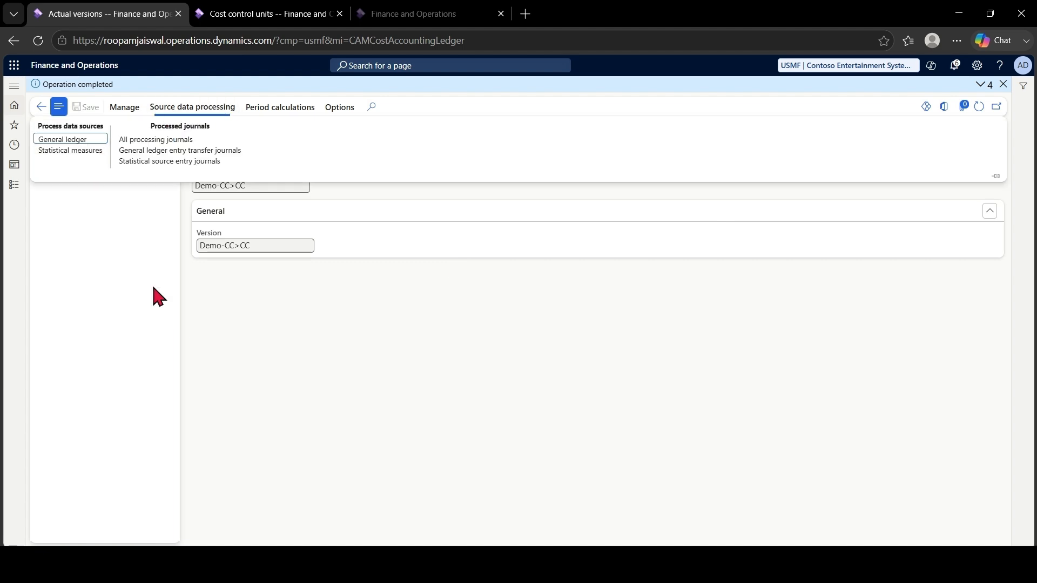
{"action": "key", "text": "Escape"}
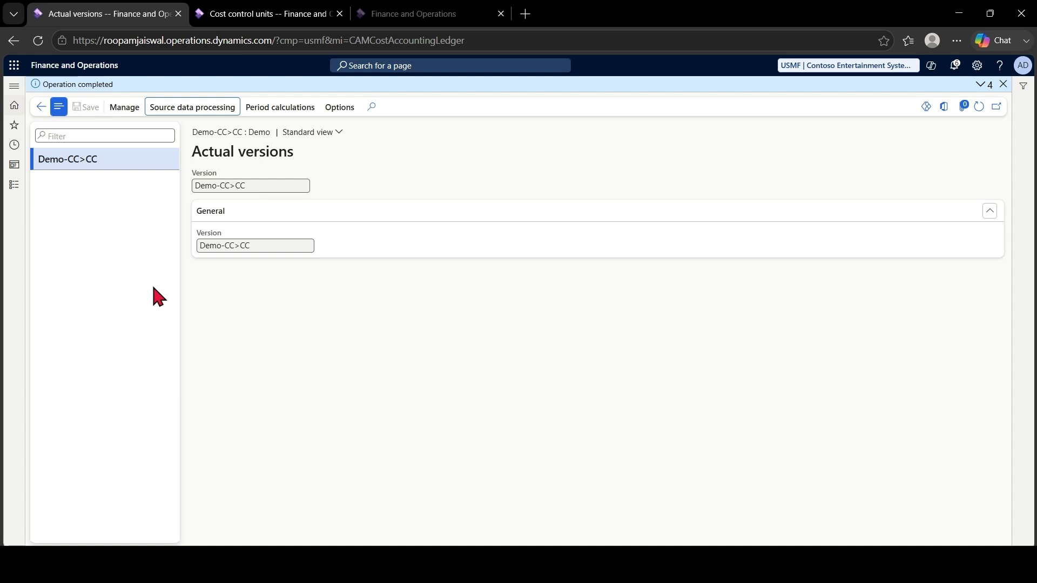
{"action": "left_click", "coordinate": [184, 111]}
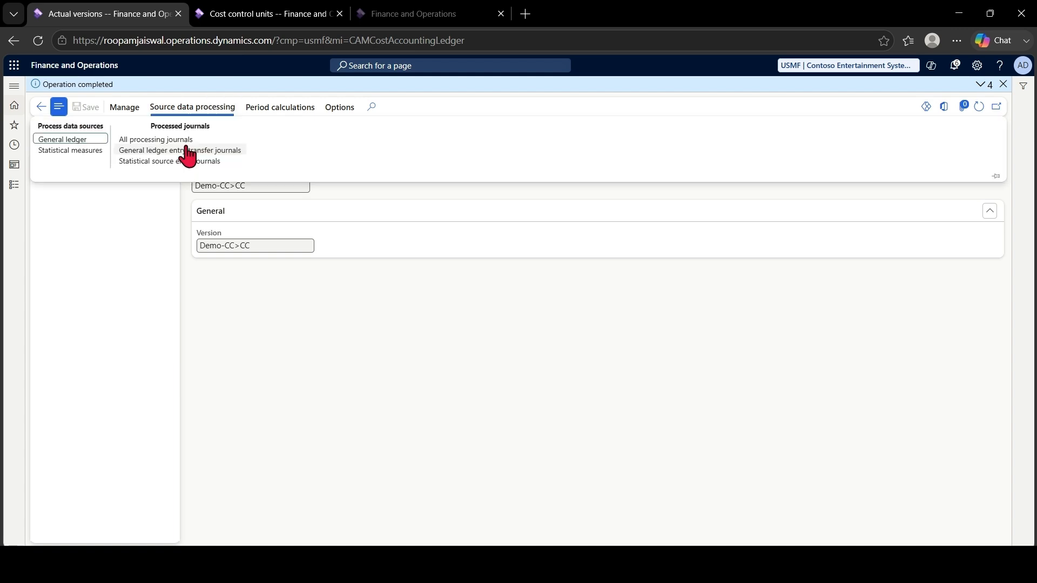
{"action": "left_click", "coordinate": [76, 142]}
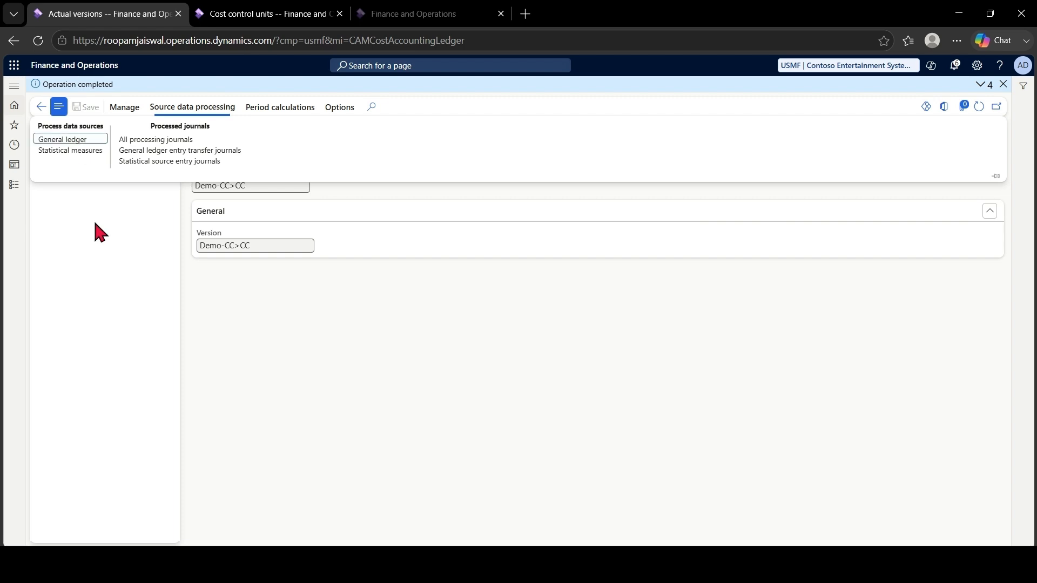
{"action": "left_click", "coordinate": [94, 220]}
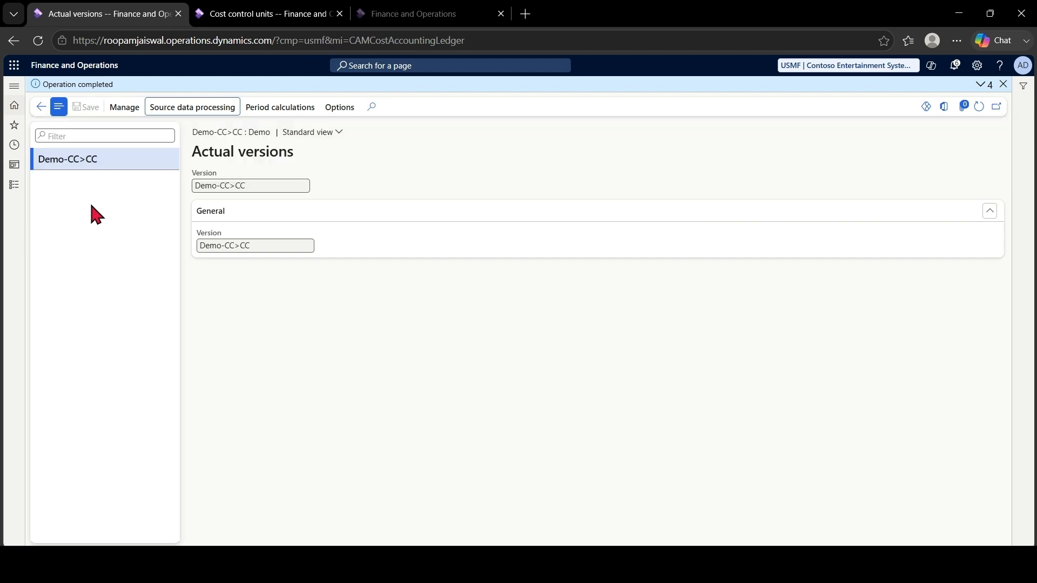
- Open the version's statistical measures data sources and check the statistical dimension members assigned to FTE and OFFICE ARE
{"action": "left_click", "coordinate": [124, 112]}
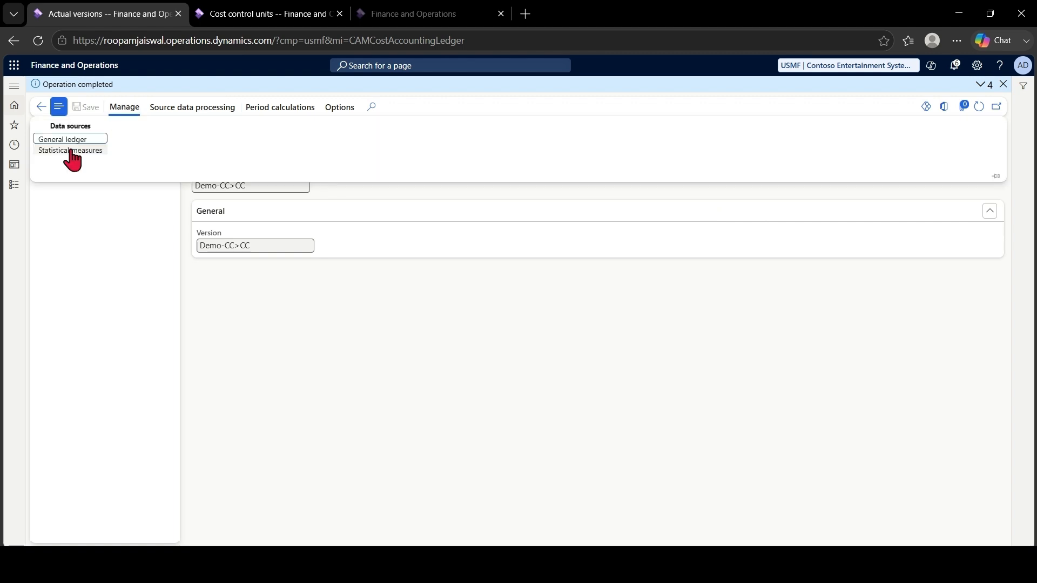
{"action": "left_click", "coordinate": [72, 156]}
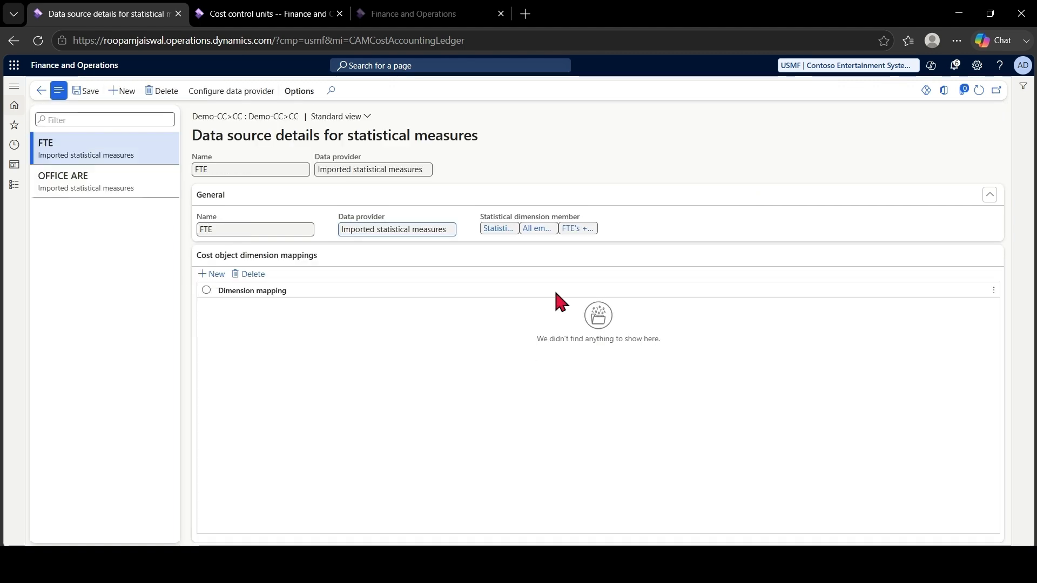
{"action": "mouse_move", "coordinate": [538, 234]}
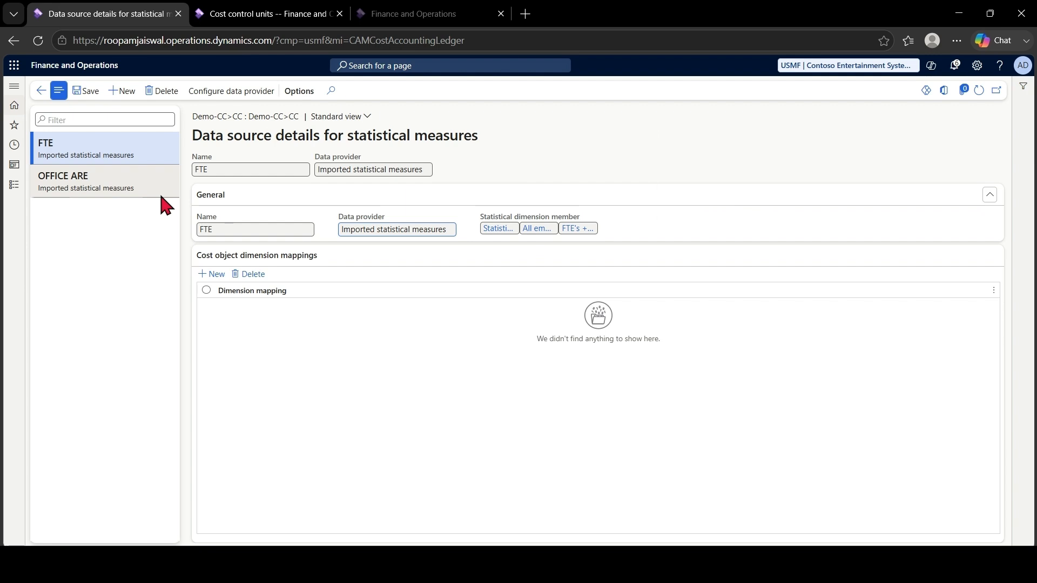
{"action": "left_click", "coordinate": [138, 185]}
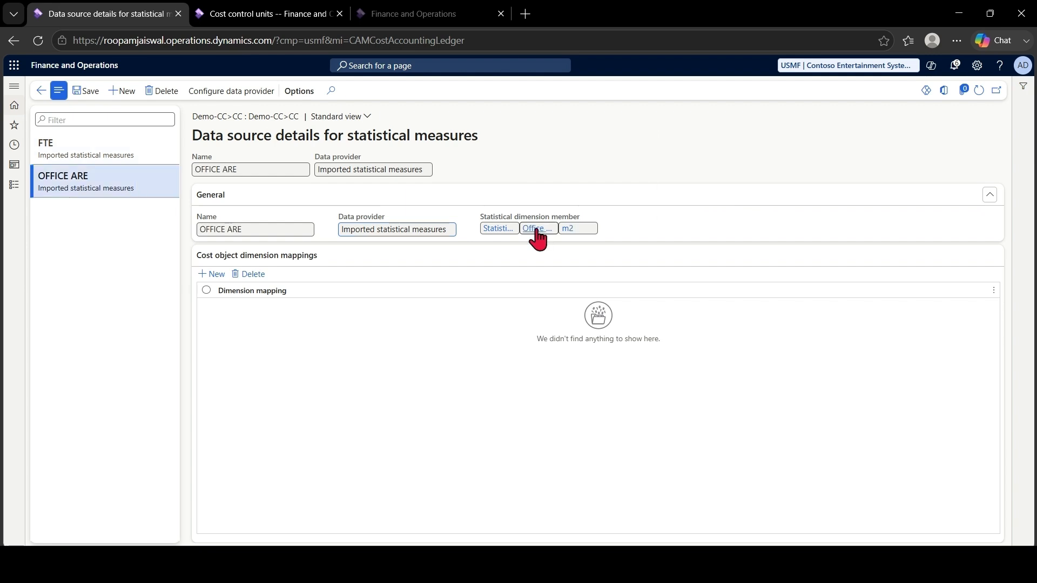
{"action": "mouse_move", "coordinate": [540, 232]}
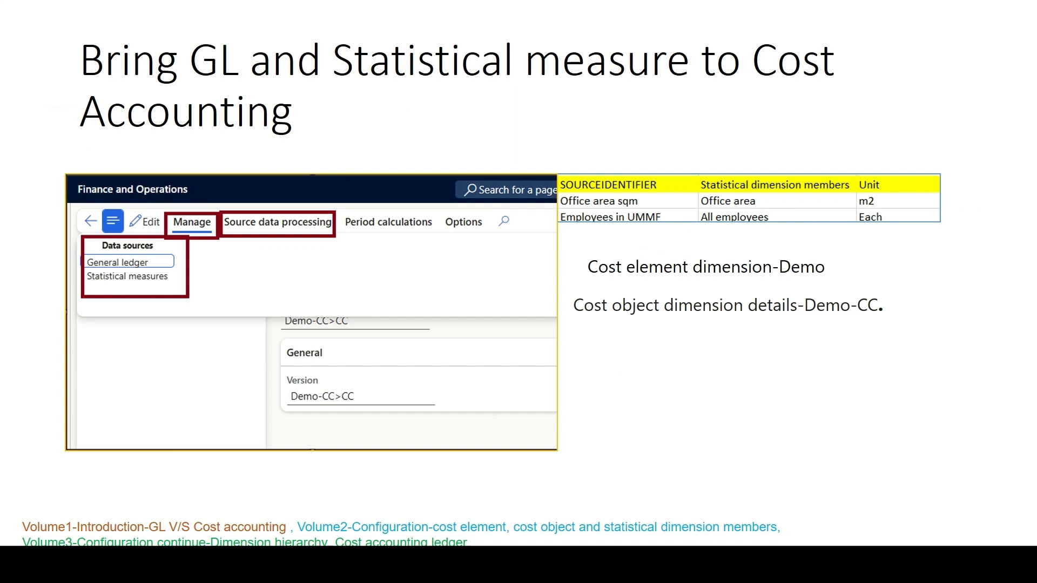
{"action": "key", "text": "Right"}
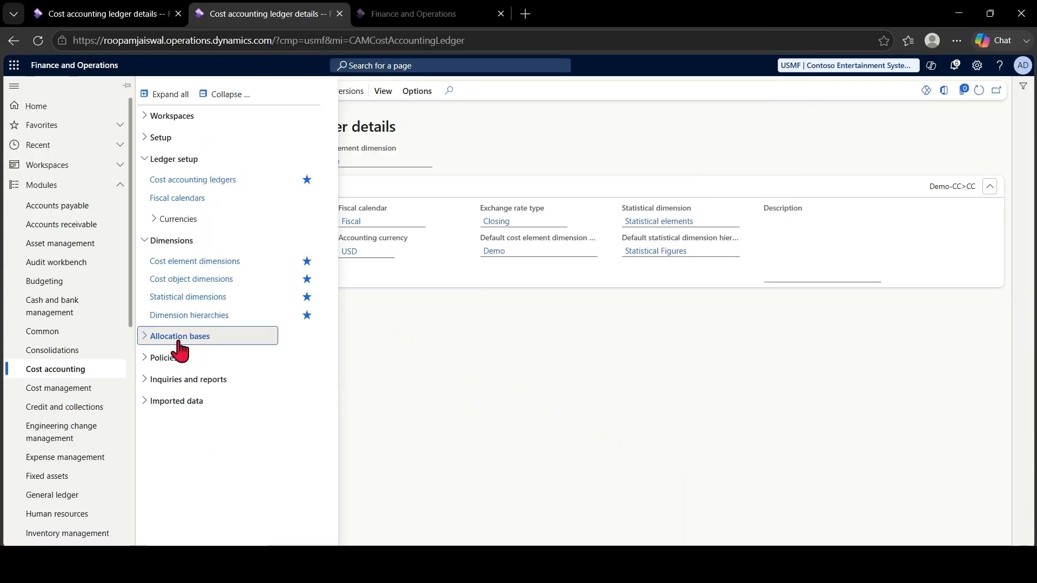
- Open the predefined dimension member allocation bases in Cost accounting and filter the names to those beginning with ALL
{"action": "left_click", "coordinate": [180, 340]}
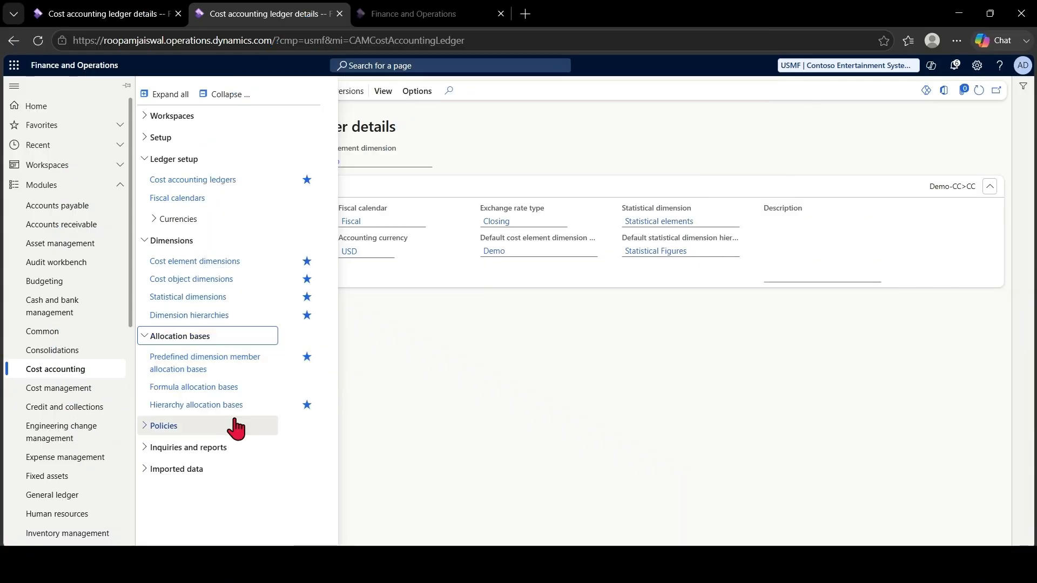
{"action": "left_click", "coordinate": [162, 426]}
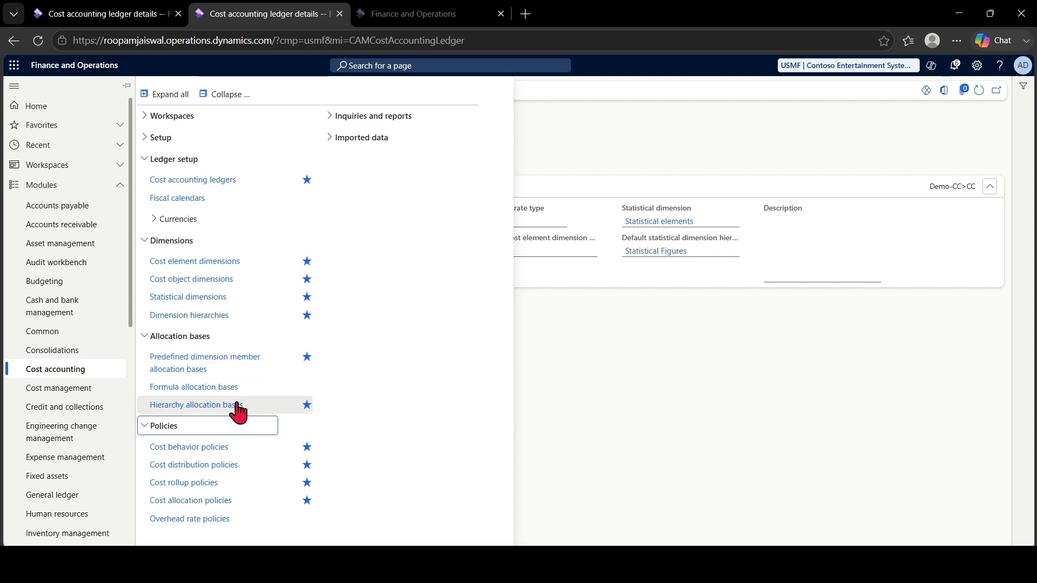
{"action": "left_click", "coordinate": [205, 370]}
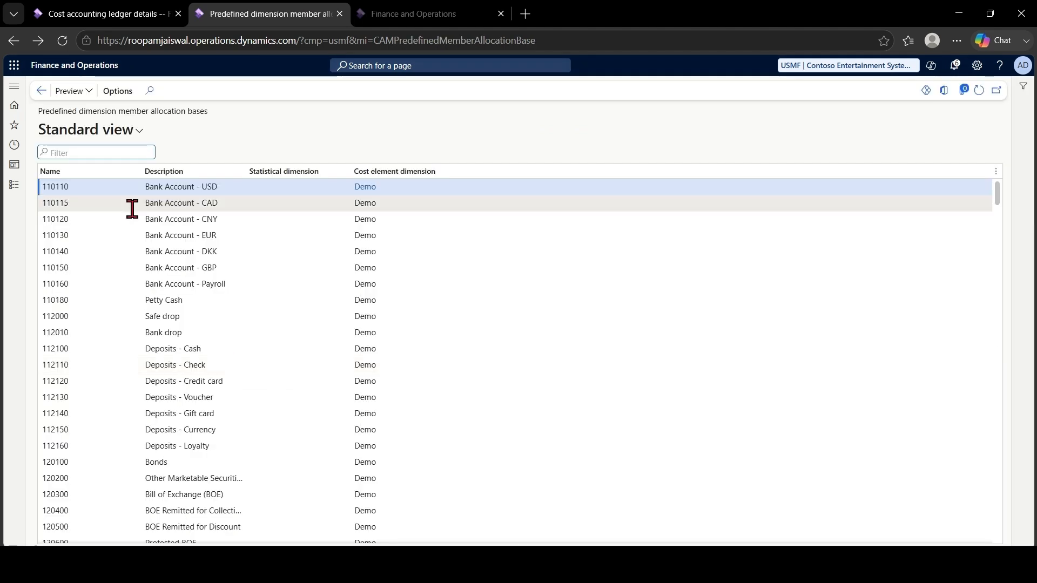
{"action": "left_click", "coordinate": [80, 171]}
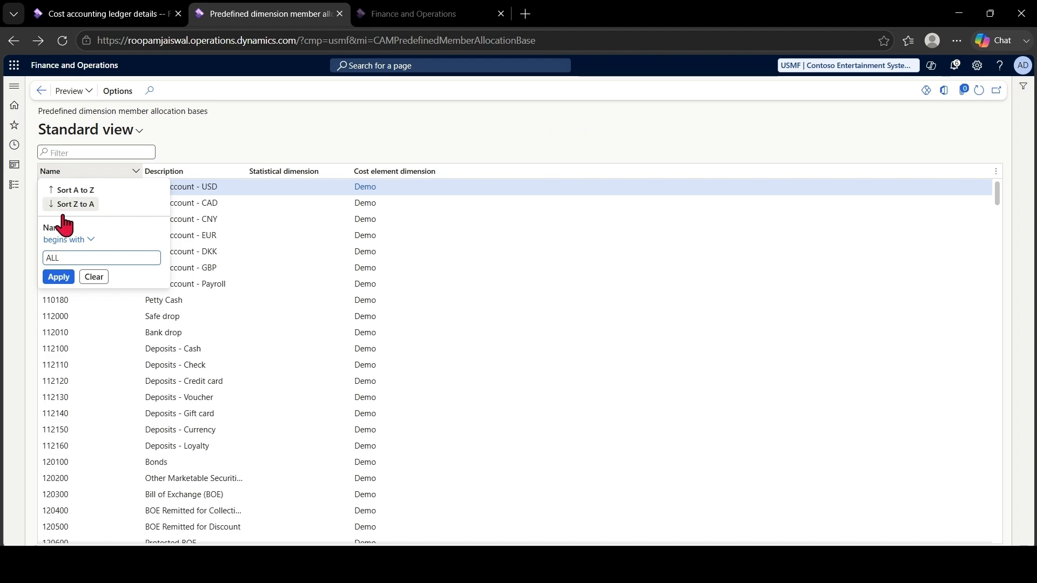
{"action": "left_click", "coordinate": [64, 277]}
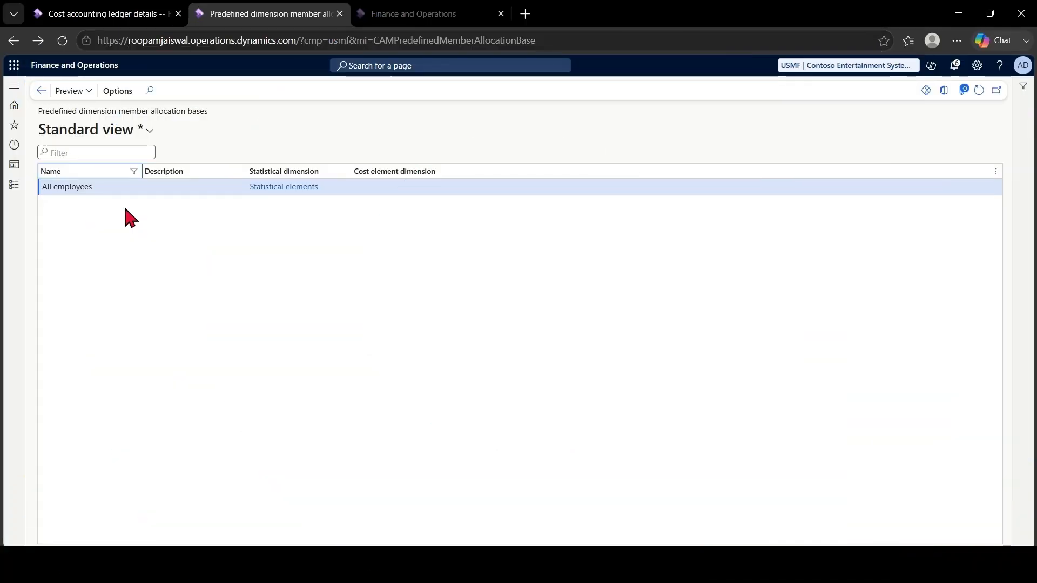
- Return to the Demo-CC>CC ledger's actual version and check which statistical dimension member its FTE data source uses
{"action": "left_click", "coordinate": [126, 15]}
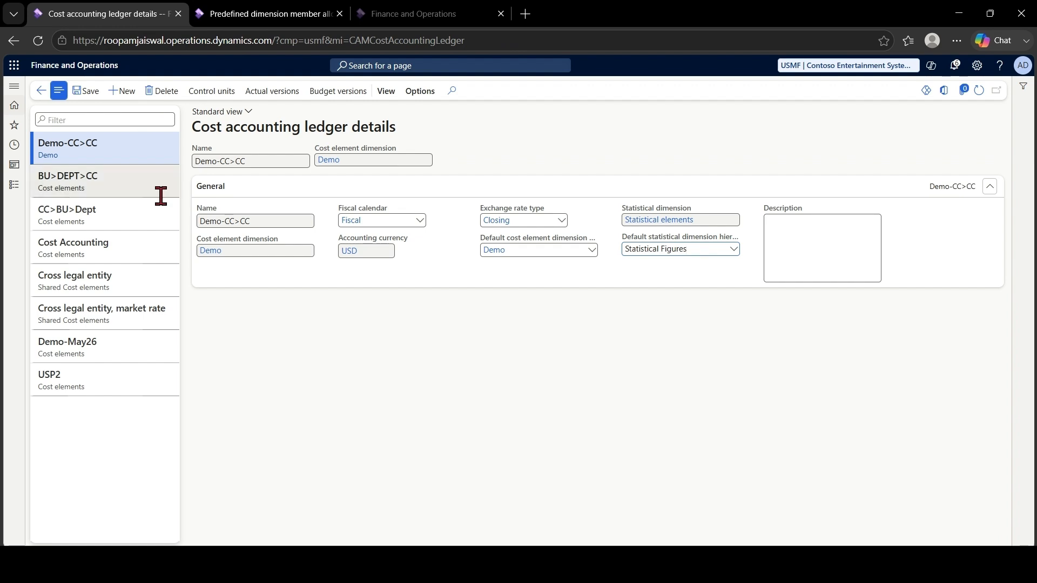
{"action": "left_click", "coordinate": [257, 89]}
{"action": "left_click", "coordinate": [126, 99]}
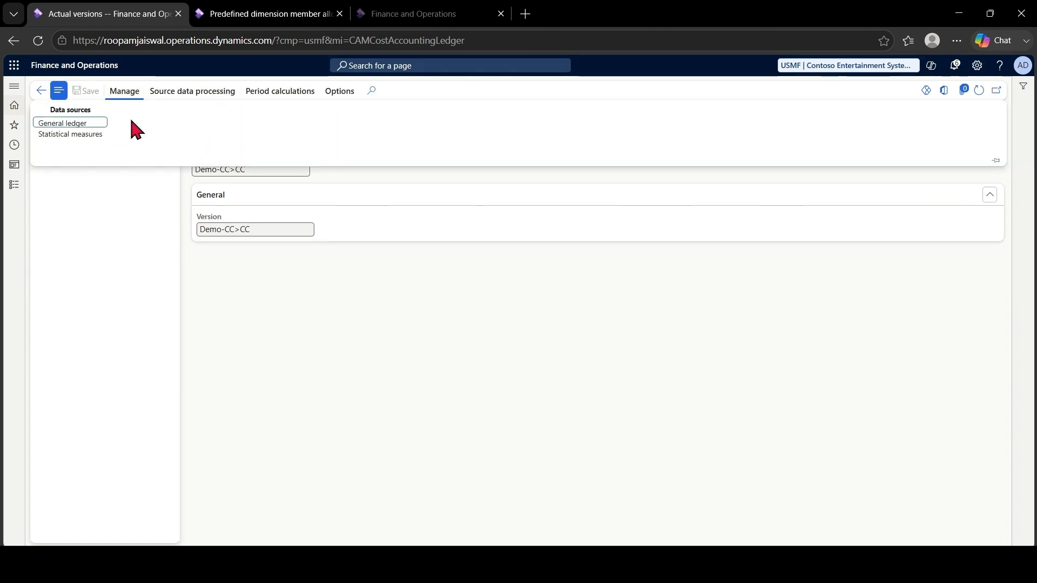
{"action": "left_click", "coordinate": [70, 135]}
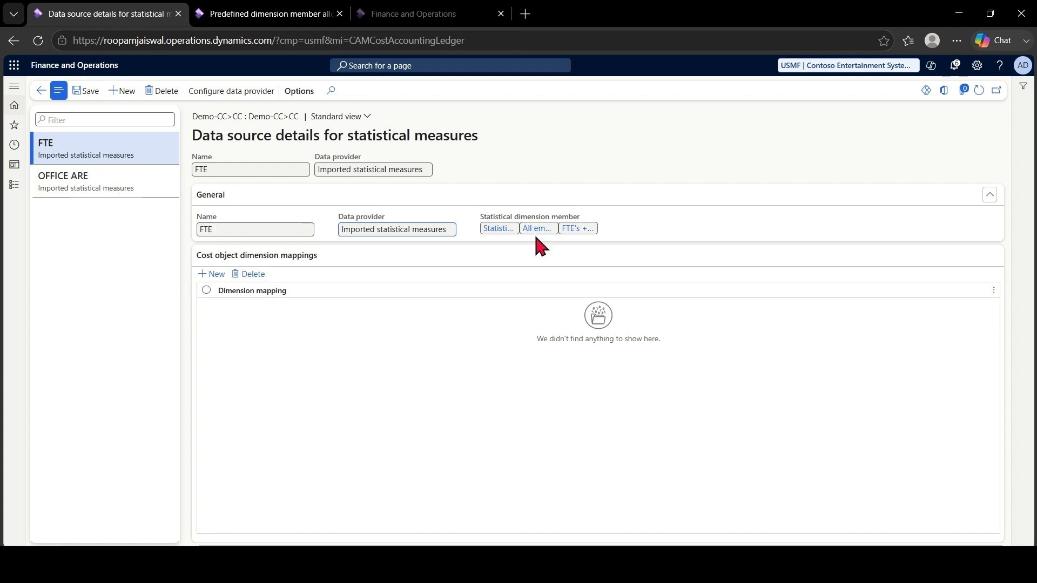
{"action": "mouse_move", "coordinate": [531, 230]}
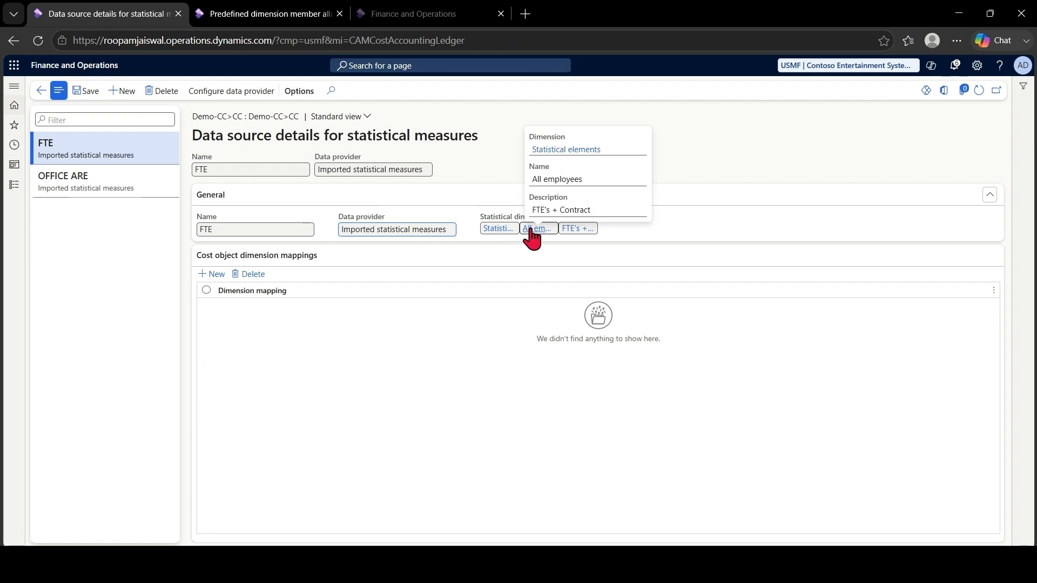
- Preview the All employees allocation base for cost accounting ledger Demo-CC>CC, source version Demo-CC>CC and fiscal 2026 Period 6
{"action": "left_click", "coordinate": [268, 12]}
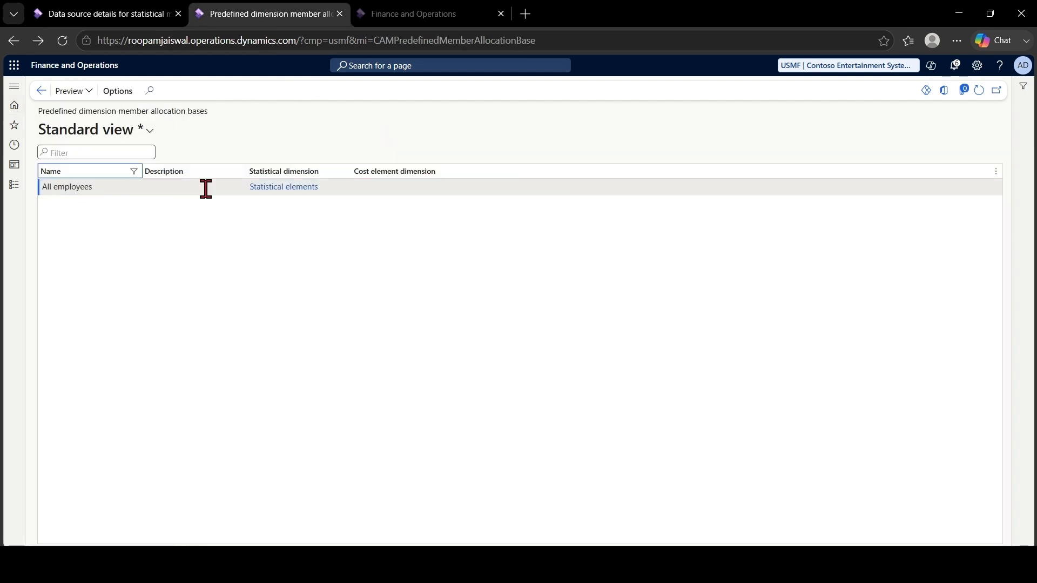
{"action": "left_click", "coordinate": [69, 91]}
{"action": "left_click", "coordinate": [156, 143]}
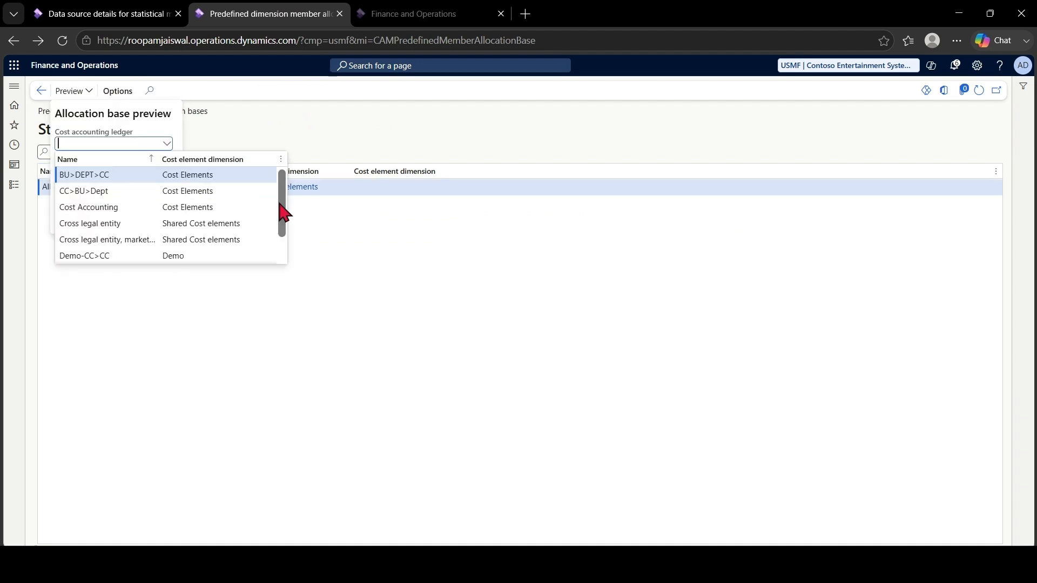
{"action": "left_click", "coordinate": [195, 256]}
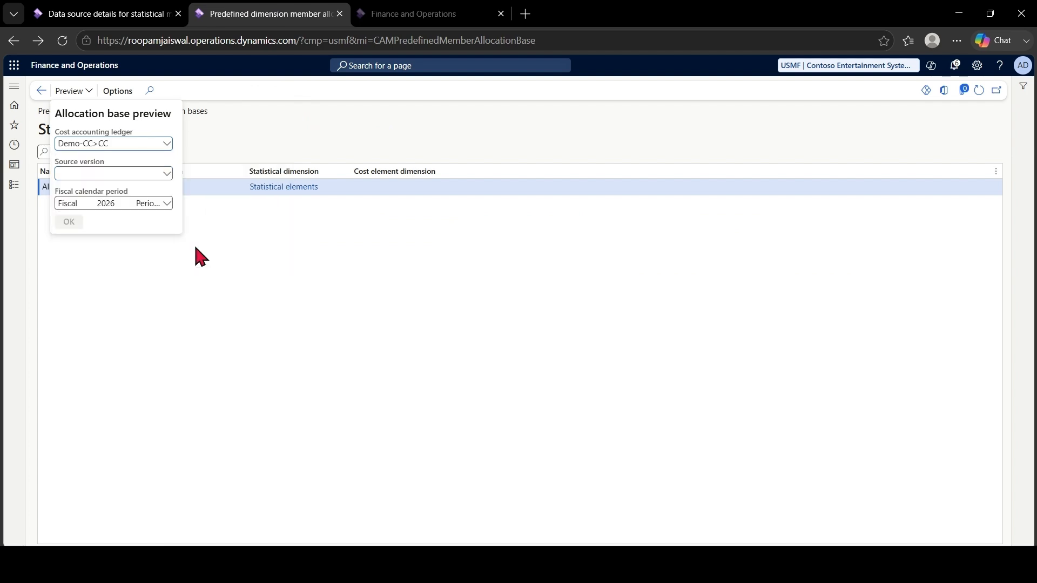
{"action": "left_click", "coordinate": [167, 174]}
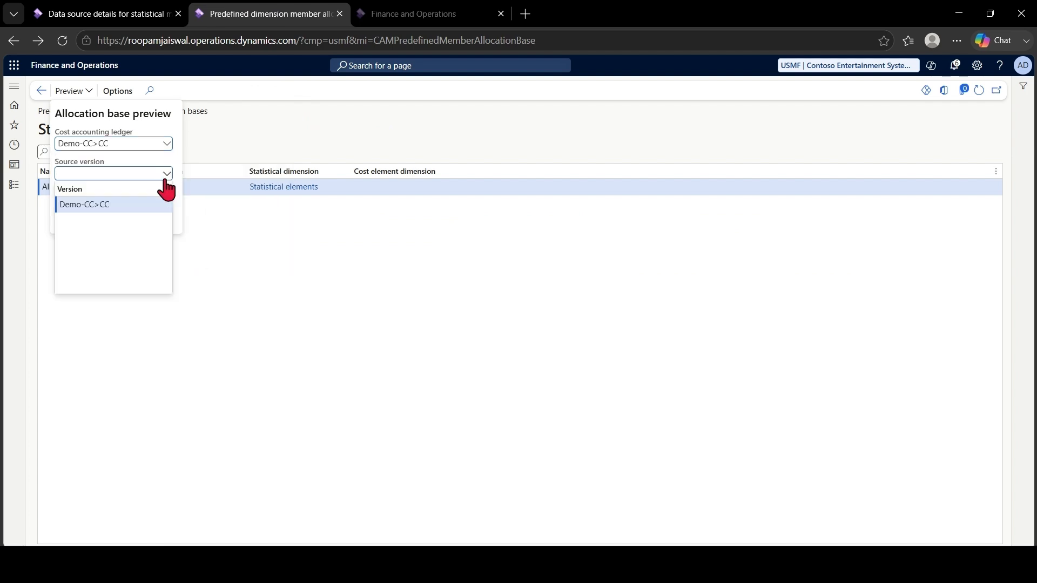
{"action": "left_click", "coordinate": [149, 205]}
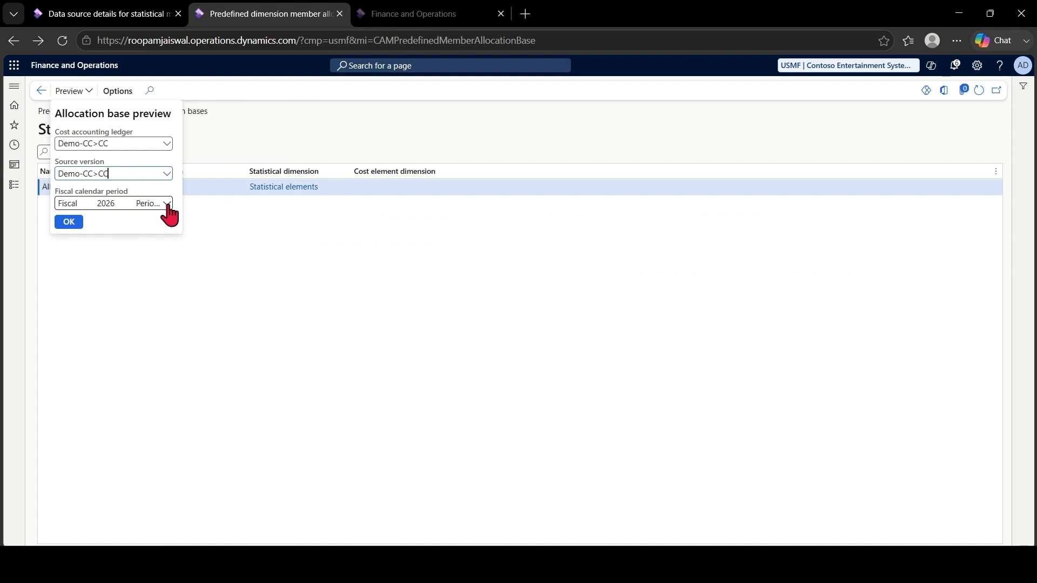
{"action": "left_click", "coordinate": [167, 205]}
{"action": "scroll", "coordinate": [200, 298], "scroll_direction": "up", "scroll_amount": 2}
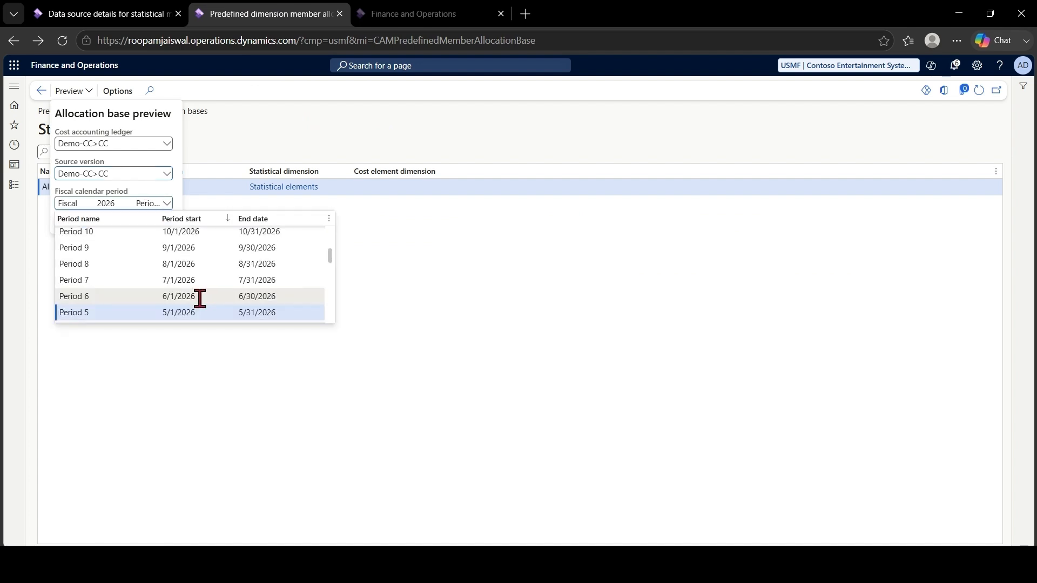
{"action": "left_click", "coordinate": [200, 298]}
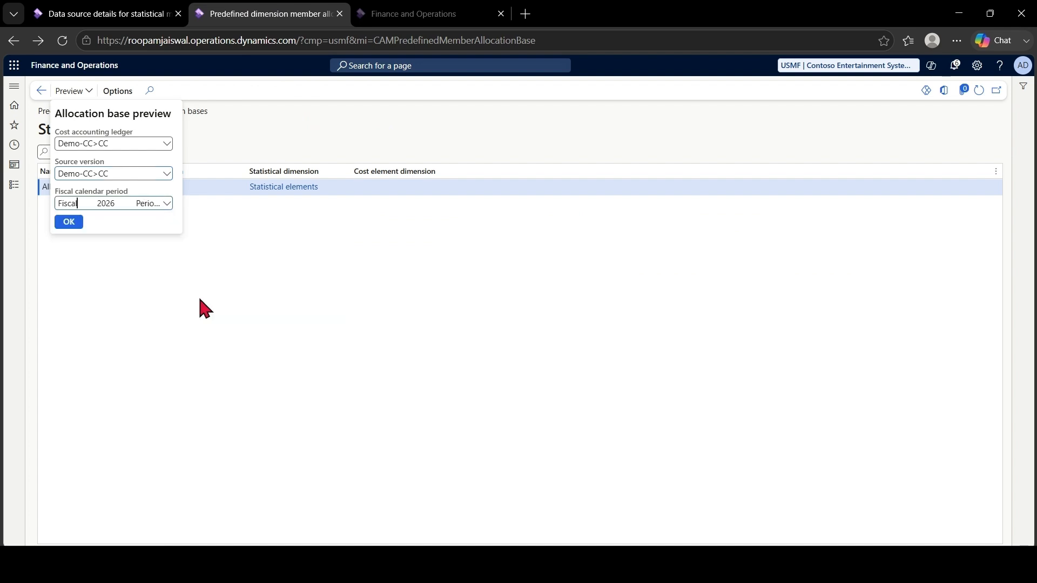
{"action": "left_click", "coordinate": [71, 223]}
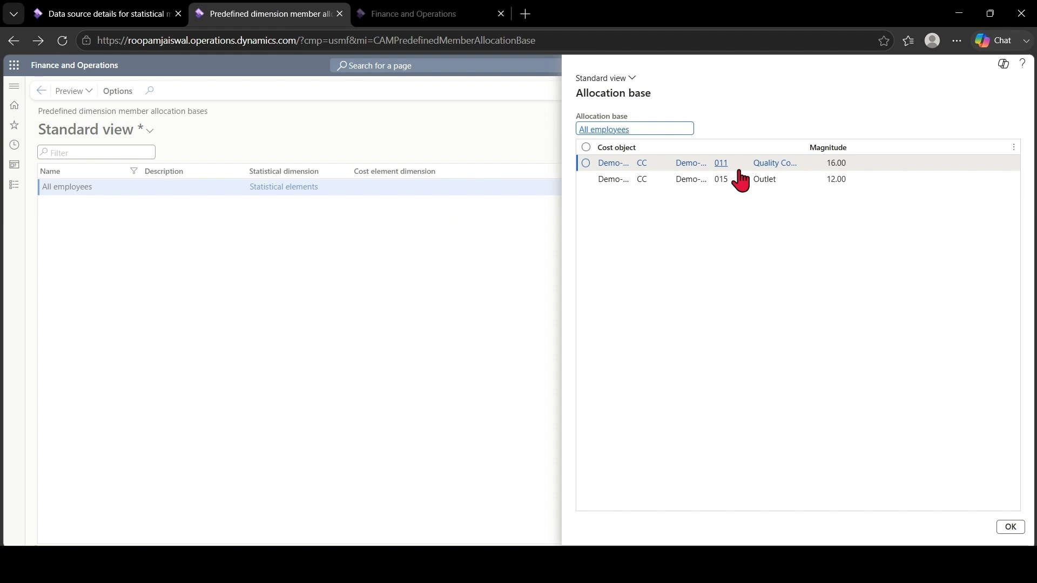
{"action": "left_click", "coordinate": [1010, 527]}
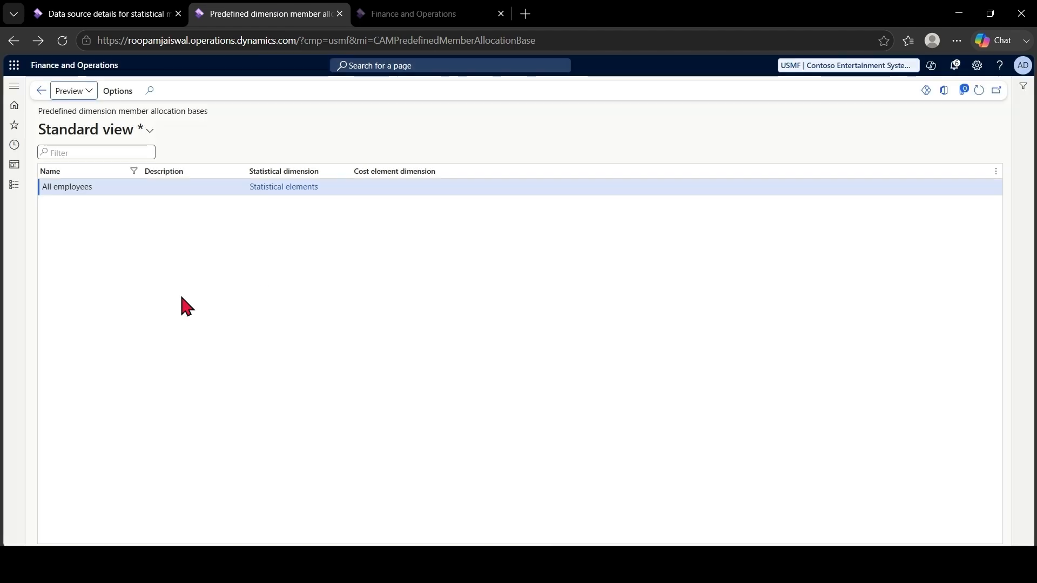
- Filter the predefined dimension member allocation bases to names beginning with OFF
{"action": "left_click", "coordinate": [73, 171]}
{"action": "type", "text": "O"}
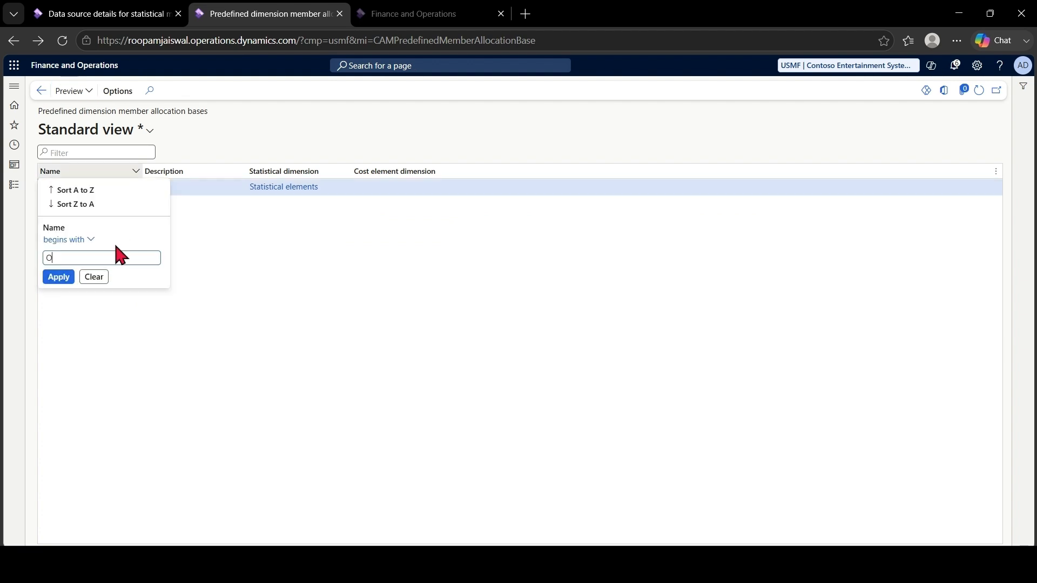
{"action": "type", "text": "FF"}
{"action": "key", "text": "Return"}
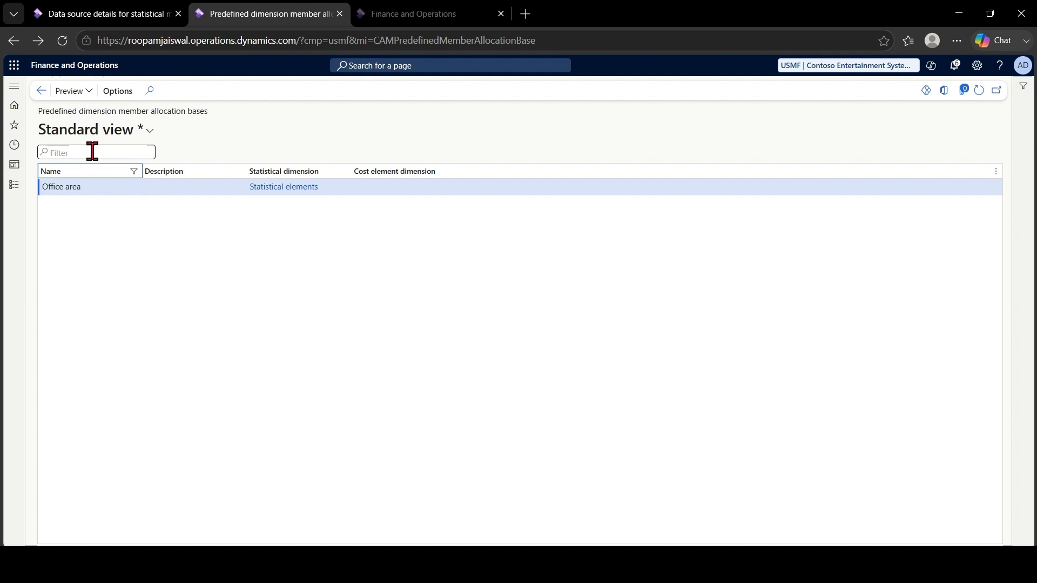
- Preview the Office area allocation base for ledger and source version Demo-CC>CC in fiscal 2026, and return to the Cost accounting module's page list
{"action": "left_click", "coordinate": [83, 93]}
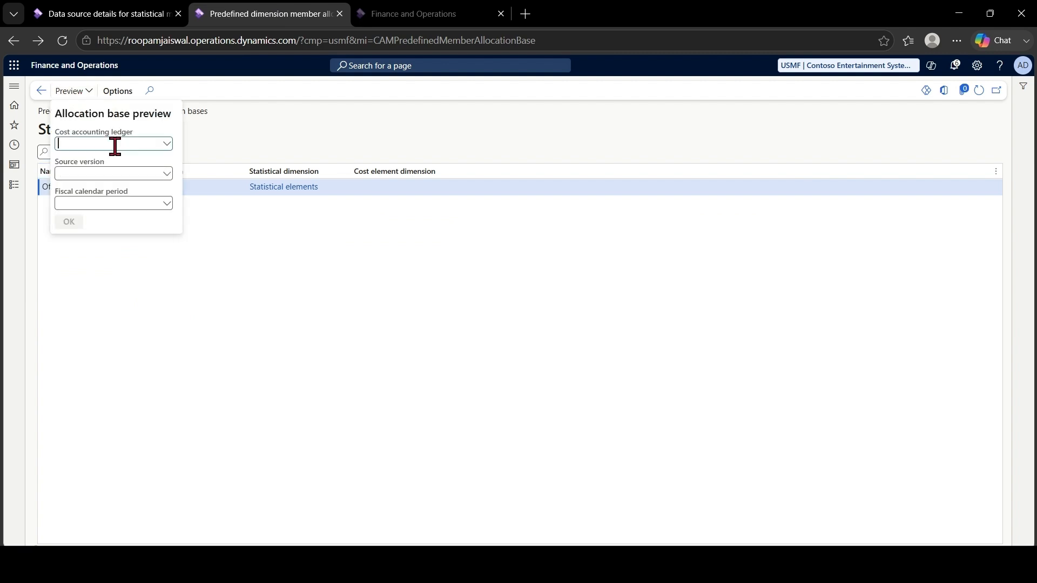
{"action": "left_click", "coordinate": [166, 143]}
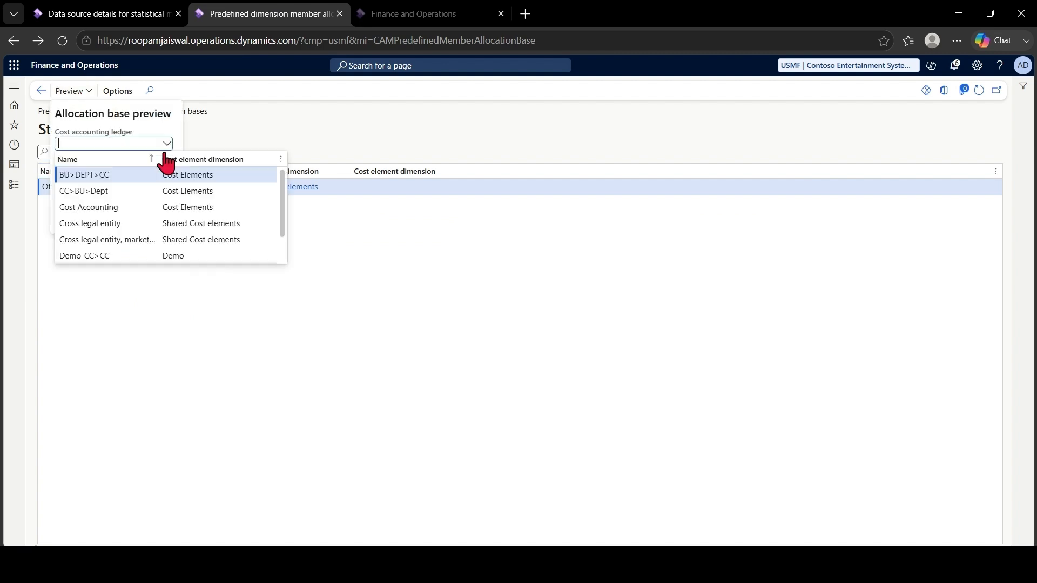
{"action": "left_click", "coordinate": [182, 256]}
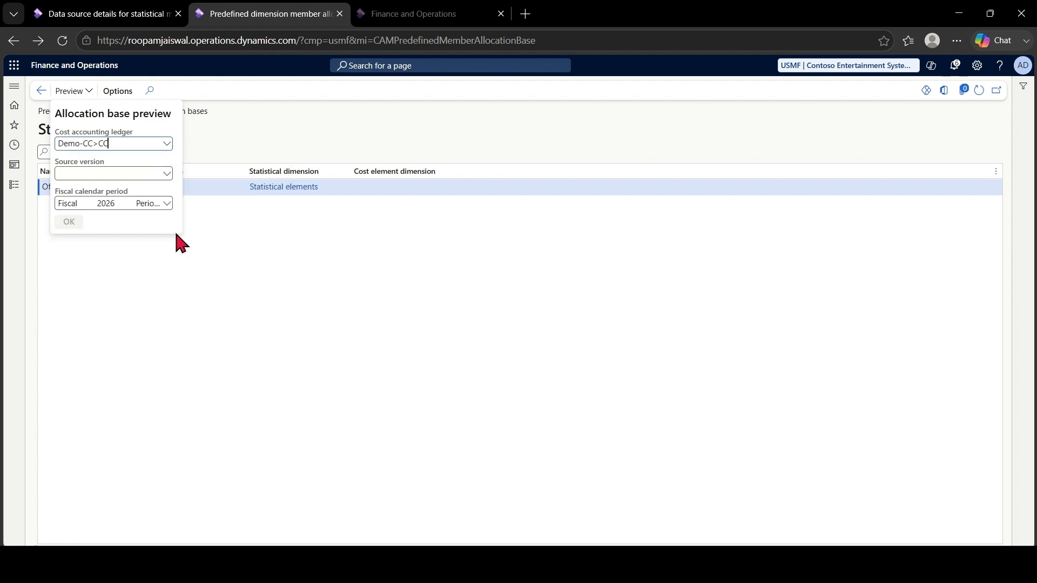
{"action": "left_click", "coordinate": [167, 174]}
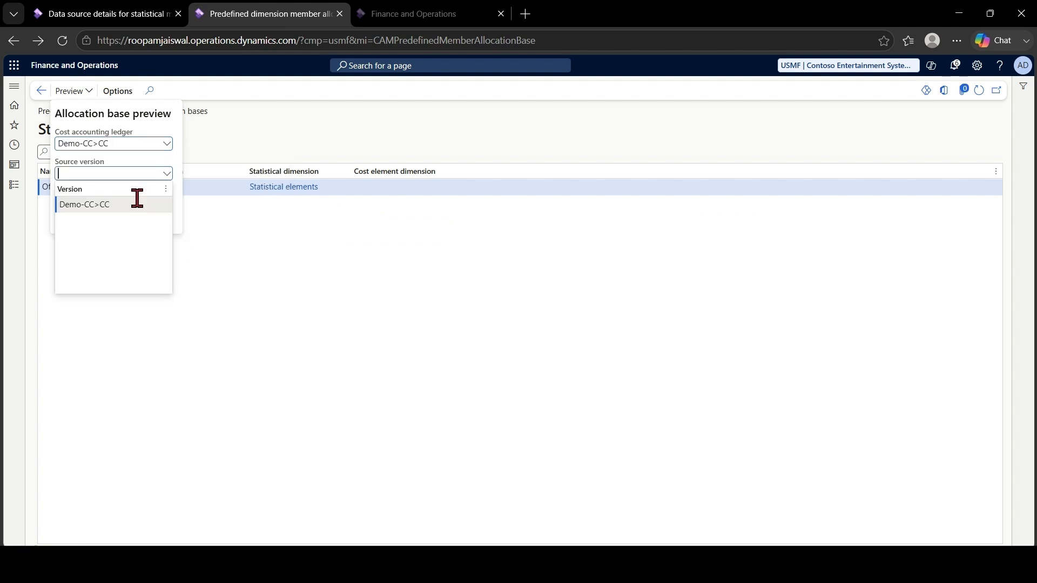
{"action": "left_click", "coordinate": [137, 203]}
{"action": "left_click", "coordinate": [168, 204]}
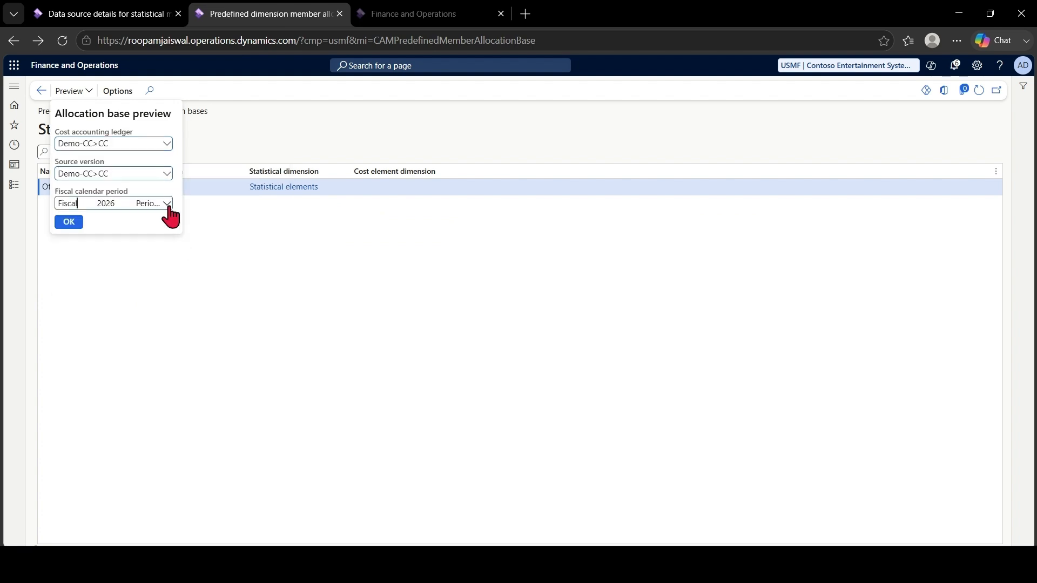
{"action": "left_click", "coordinate": [143, 296]}
{"action": "left_click", "coordinate": [69, 222]}
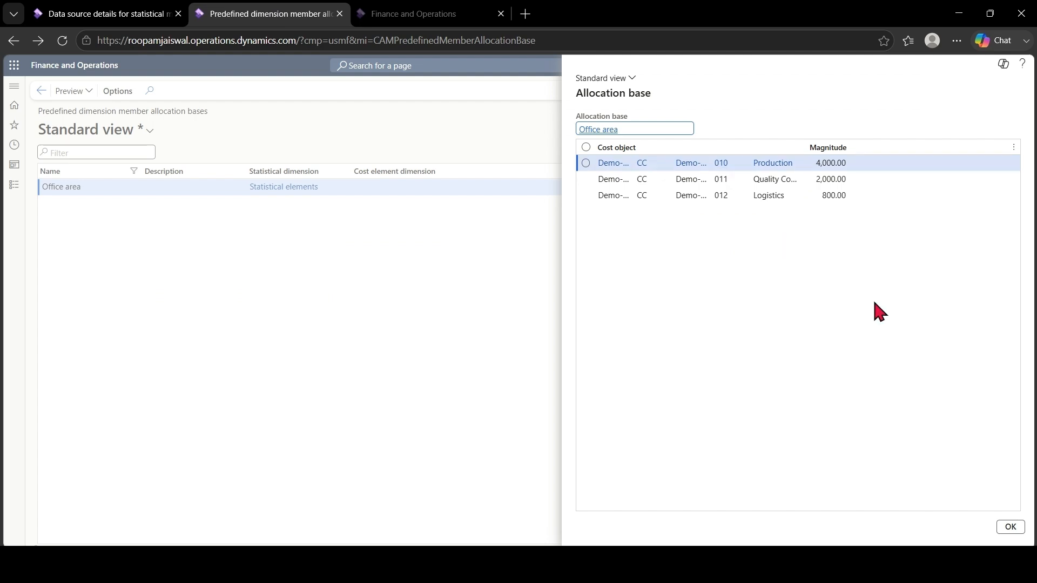
{"action": "left_click", "coordinate": [1011, 527]}
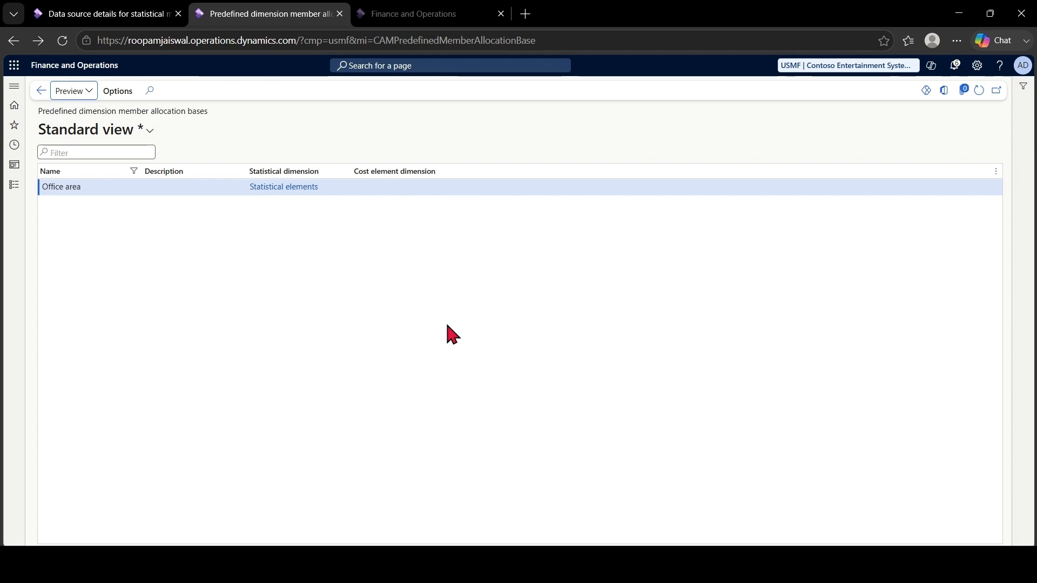
{"action": "left_click", "coordinate": [41, 91]}
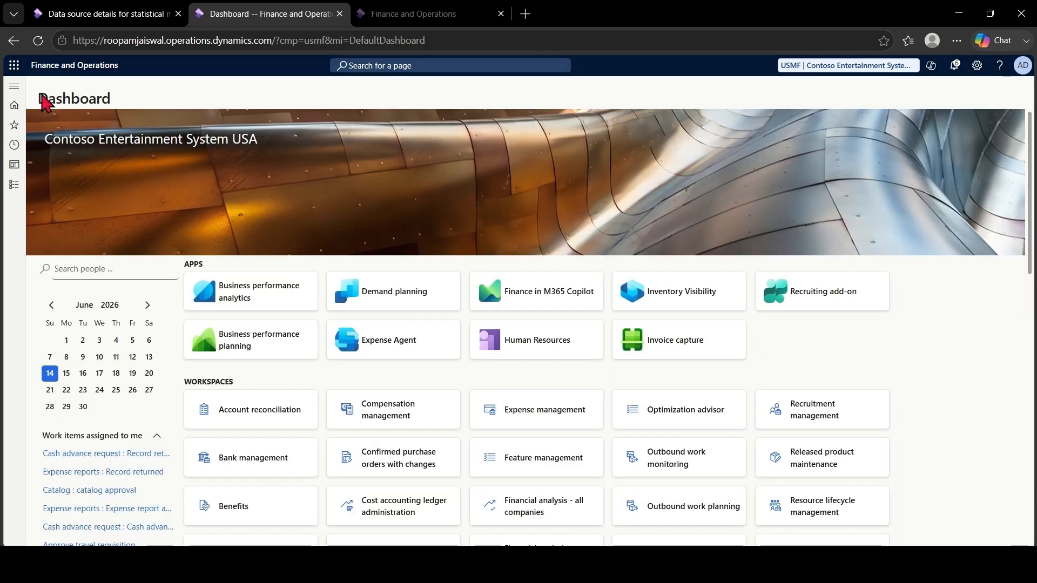
{"action": "left_click", "coordinate": [14, 186]}
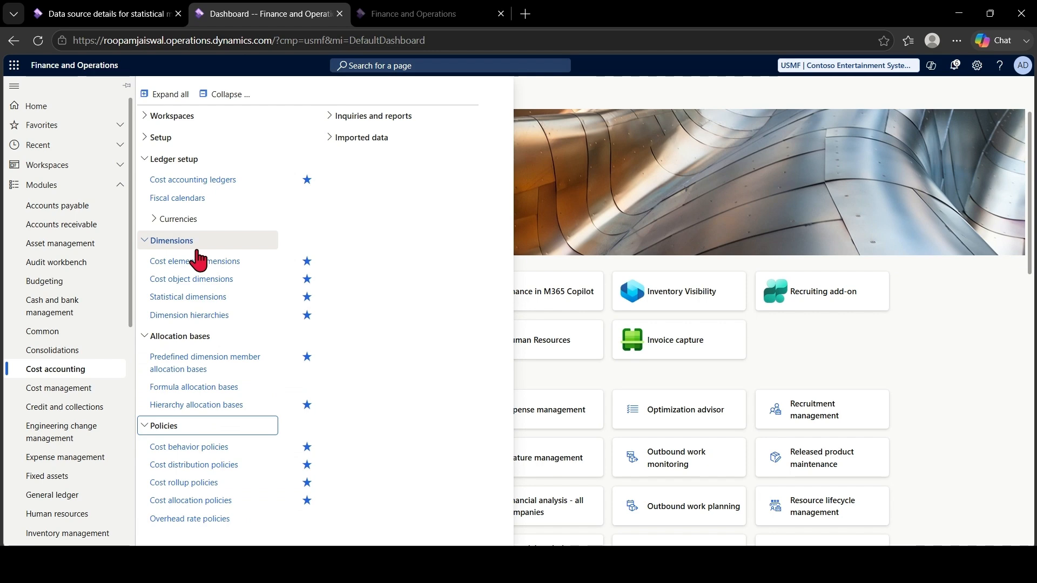
- Return to the Demo-CC>CC actual version and open its processed general ledger entry transfer journals
{"action": "left_click", "coordinate": [124, 20]}
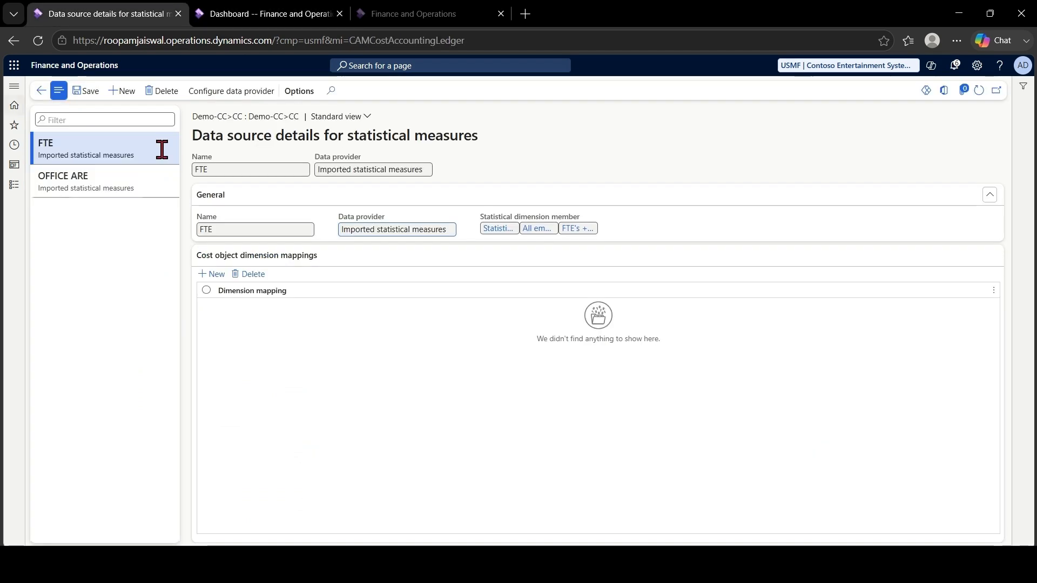
{"action": "left_click", "coordinate": [41, 91]}
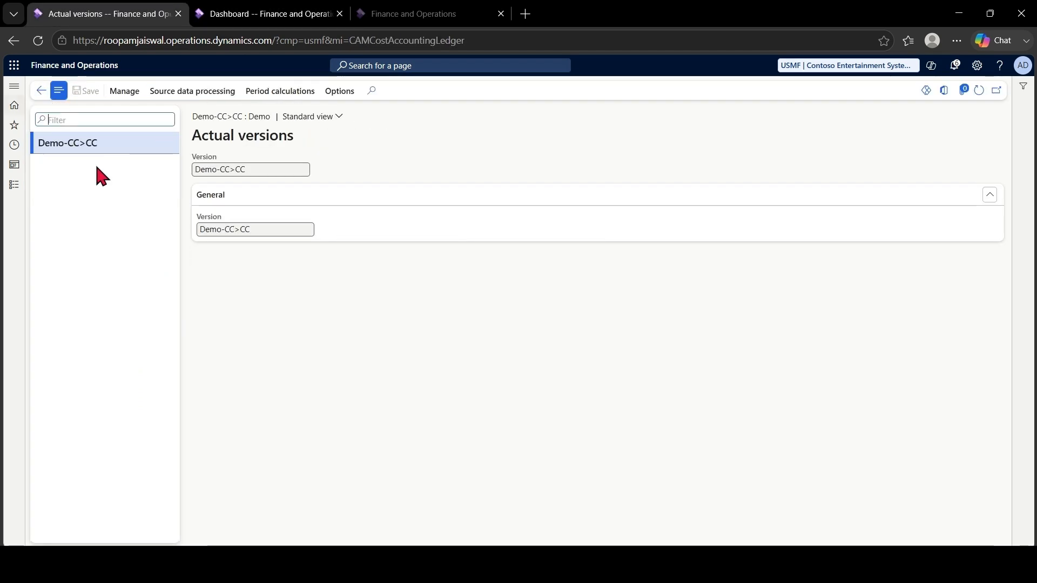
{"action": "left_click", "coordinate": [161, 95]}
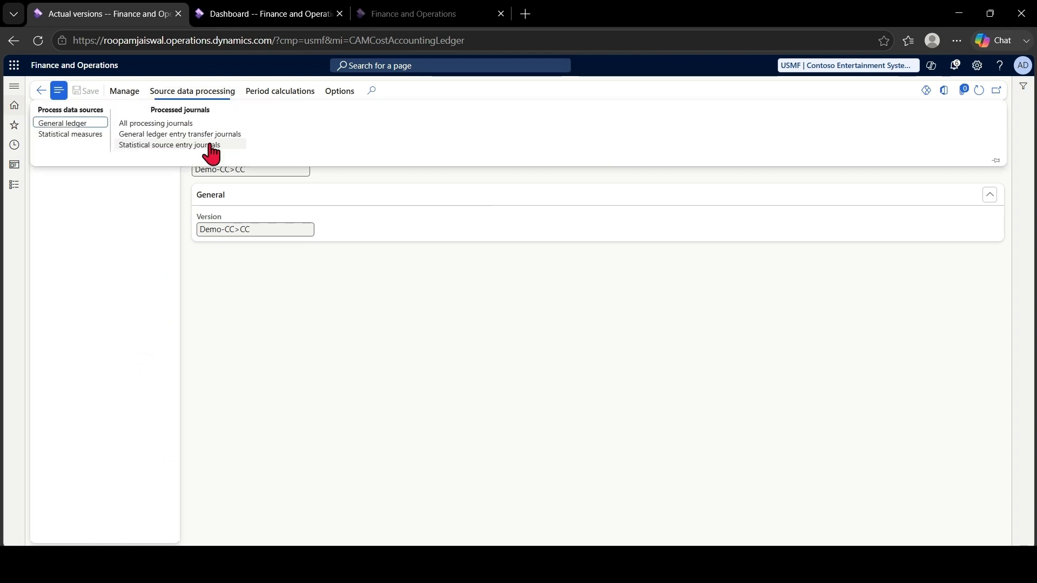
{"action": "left_click", "coordinate": [183, 135]}
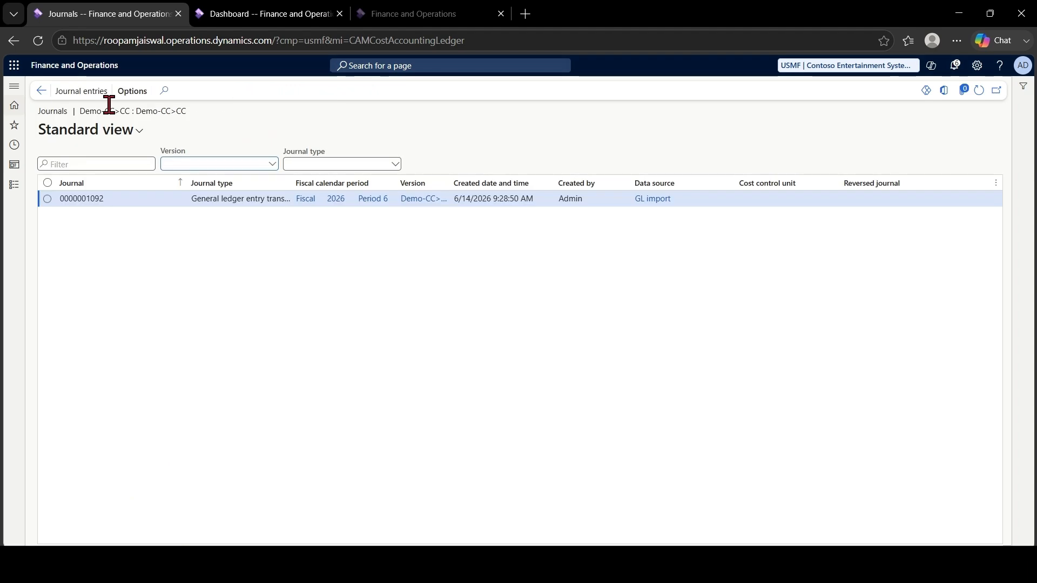
- Open the GL import journal's entries and view the cost entries for the 6/14/2026 debit of 300.00 on cost element 600120
{"action": "left_click", "coordinate": [86, 93]}
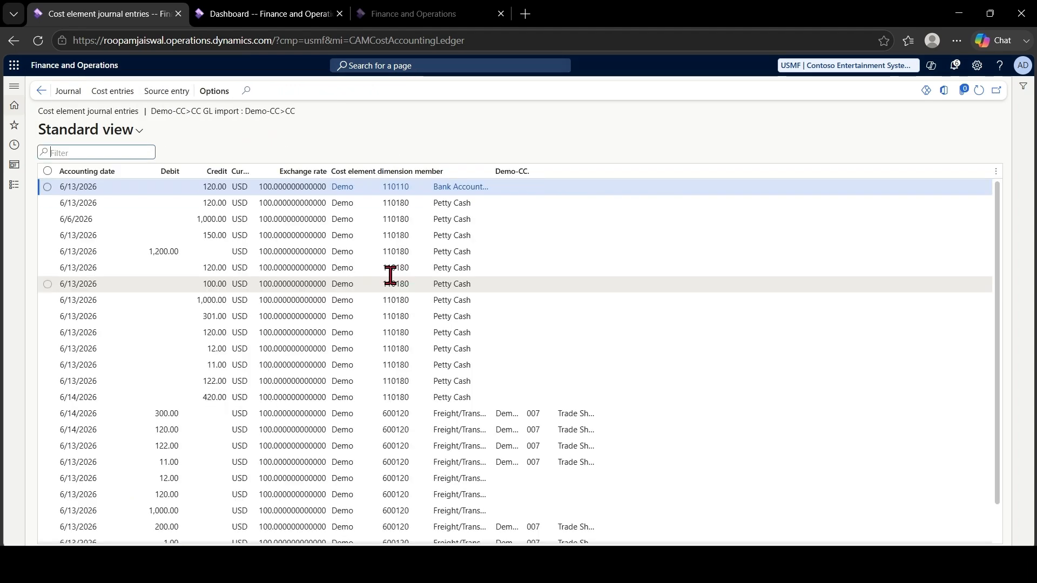
{"action": "left_click", "coordinate": [414, 414]}
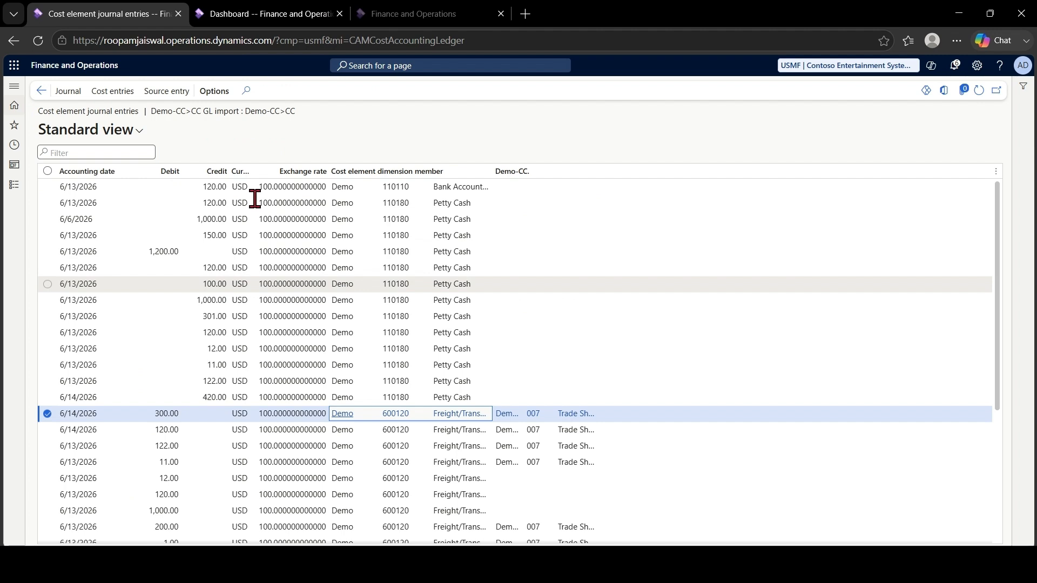
{"action": "left_click", "coordinate": [116, 95]}
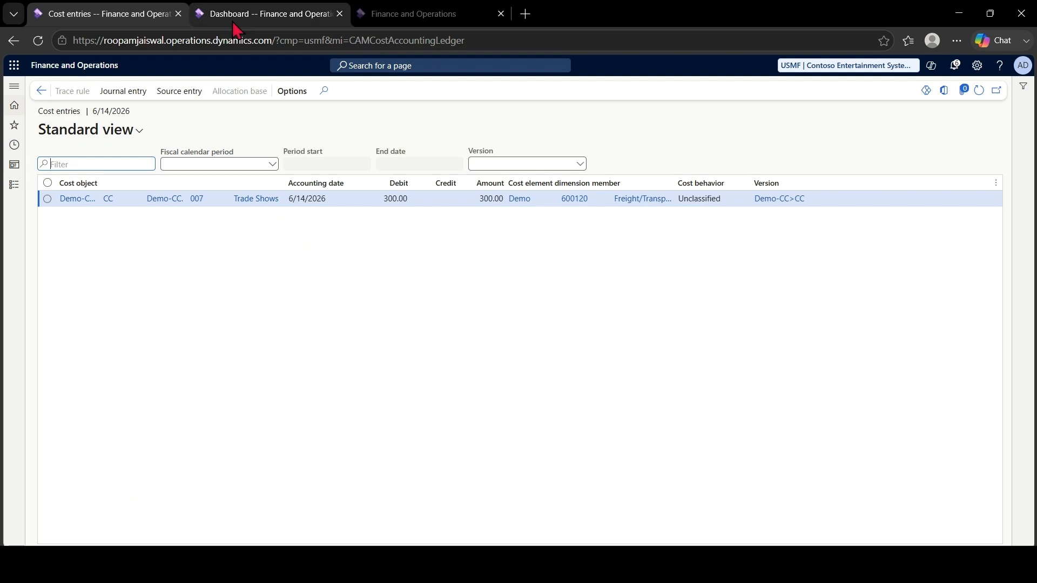
- Open the Cost accounting cost distribution policies and create a new policy named Demo-cc
{"action": "mouse_move", "coordinate": [236, 29]}
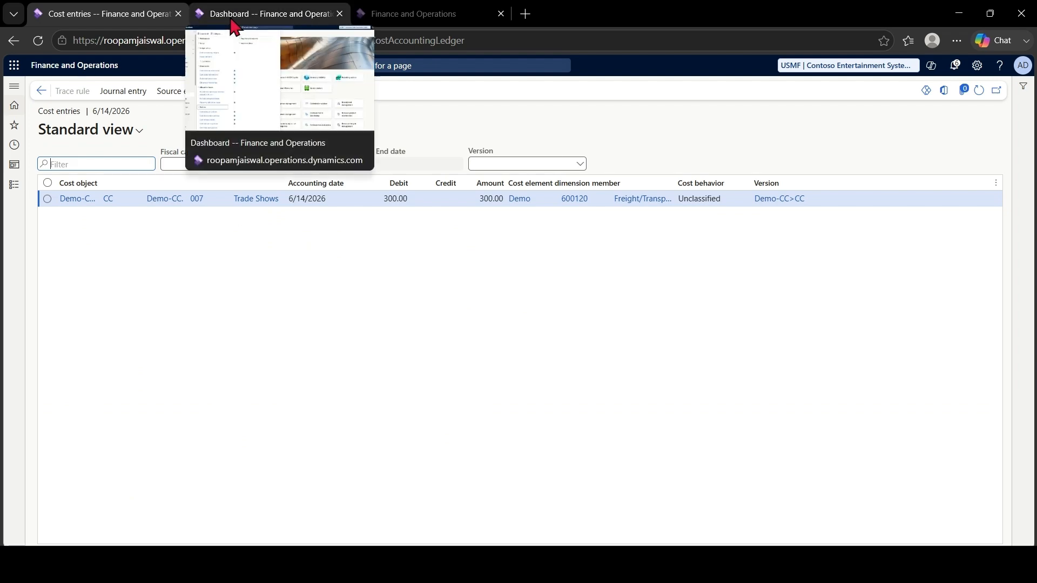
{"action": "left_click", "coordinate": [236, 22]}
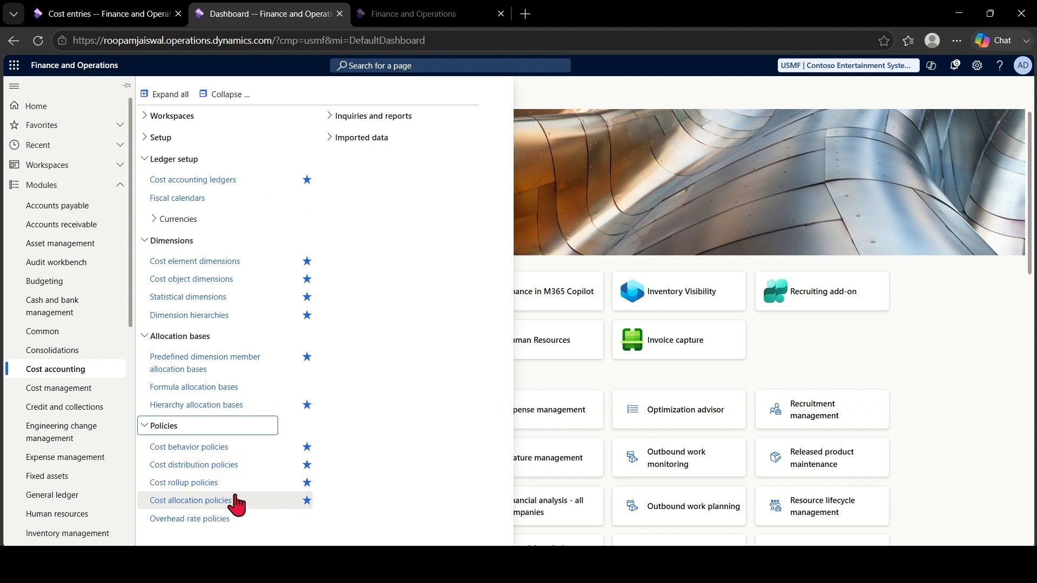
{"action": "left_click", "coordinate": [207, 468]}
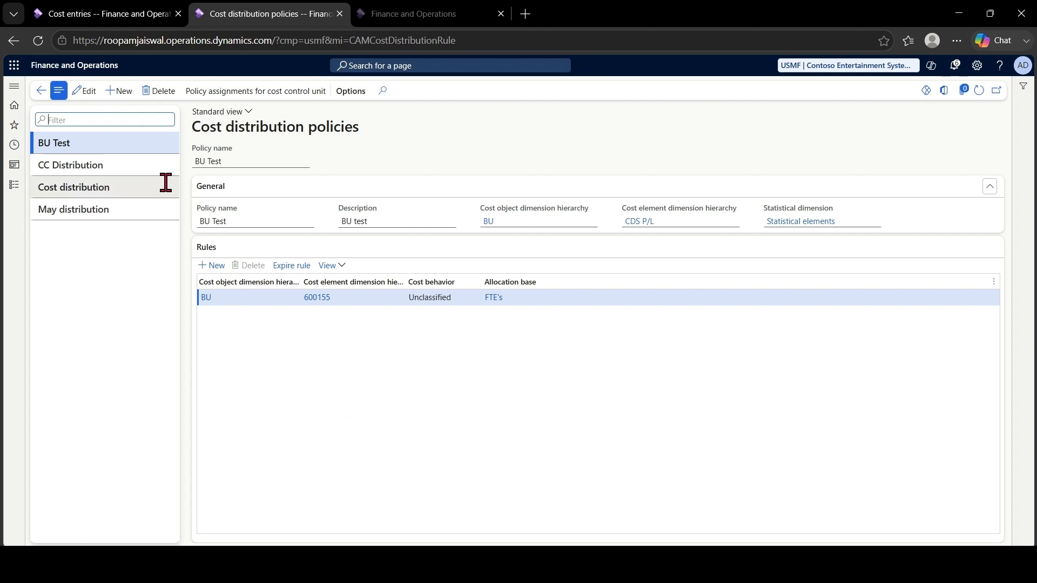
{"action": "left_click", "coordinate": [123, 91]}
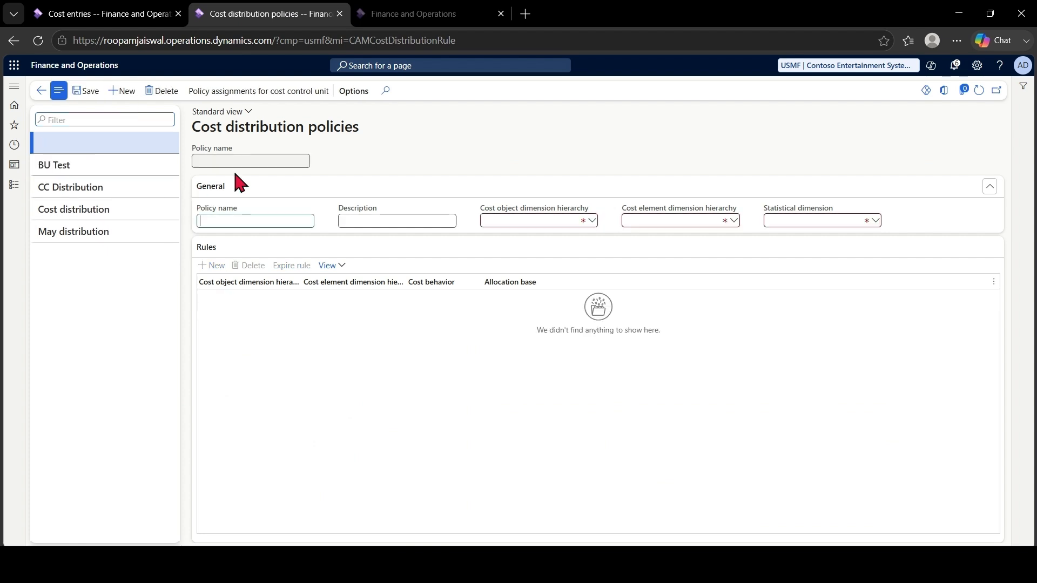
{"action": "type", "text": "De"}
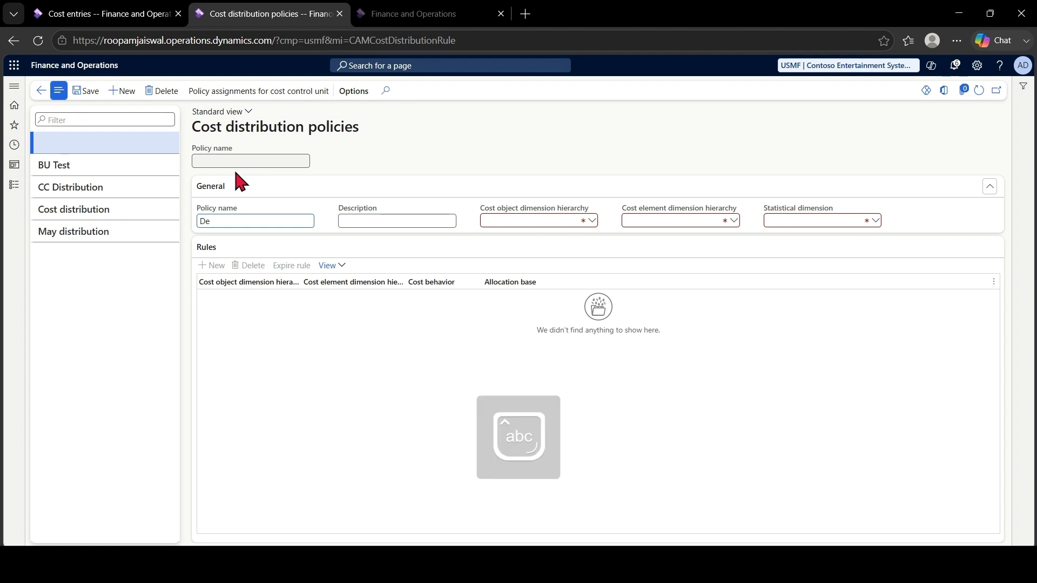
{"action": "type", "text": "mo-cc"}
- Copy the new policy's name into its description so that it reads Demo-cc
{"action": "left_click", "coordinate": [360, 223]}
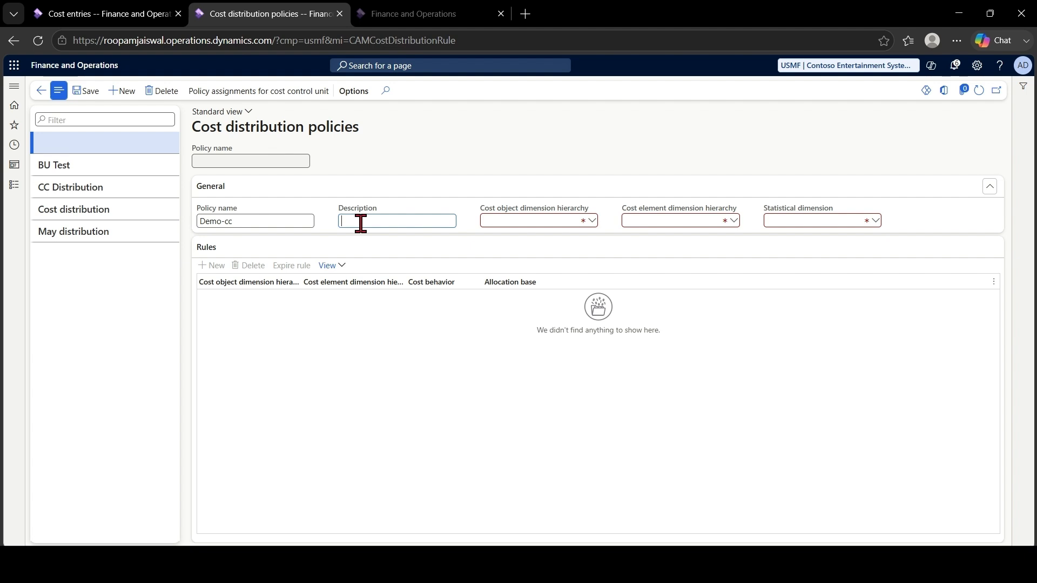
{"action": "left_click_drag", "start_coordinate": [241, 221], "coordinate": [200, 223]}
{"action": "key", "text": "ctrl+c"}
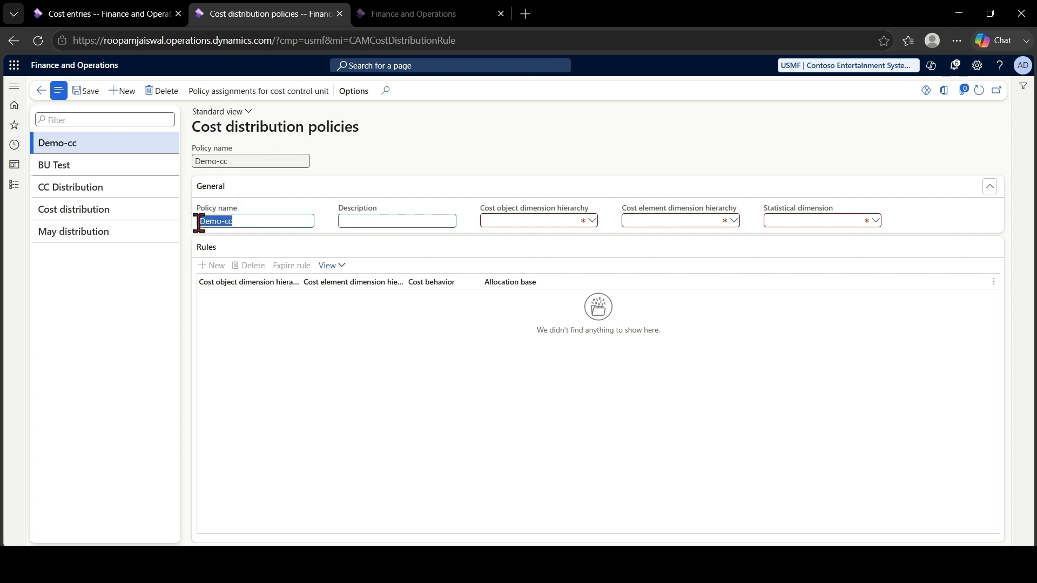
{"action": "left_click", "coordinate": [382, 221]}
{"action": "key", "text": "ctrl+v"}
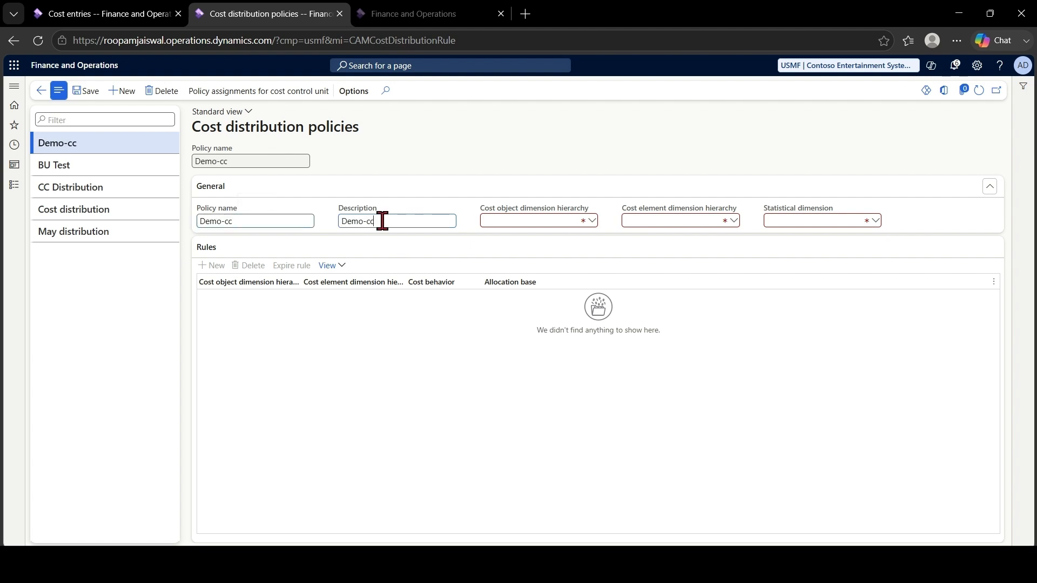
- Set the policy's cost object hierarchy to DEMO-CC., cost element hierarchy to Demo and statistical dimension to Statistical elements, and save it
{"action": "left_click", "coordinate": [592, 222]}
{"action": "left_click", "coordinate": [592, 221]}
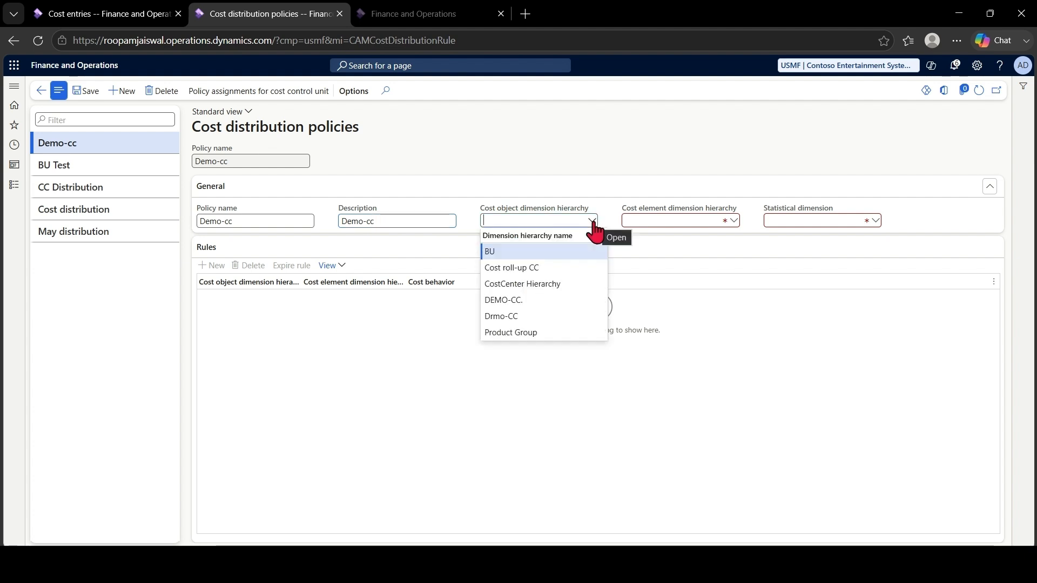
{"action": "left_click", "coordinate": [539, 301]}
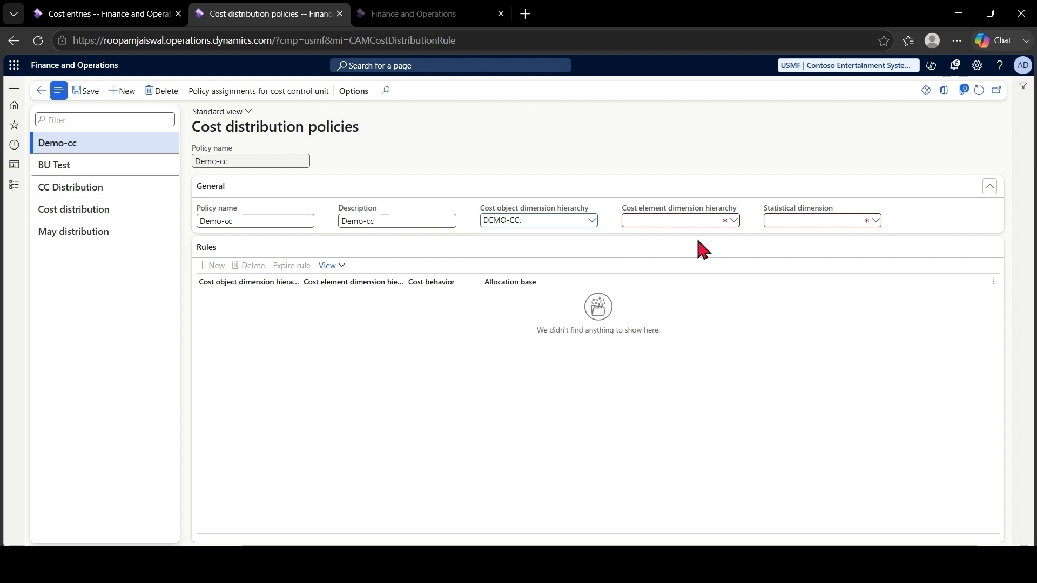
{"action": "left_click", "coordinate": [734, 221]}
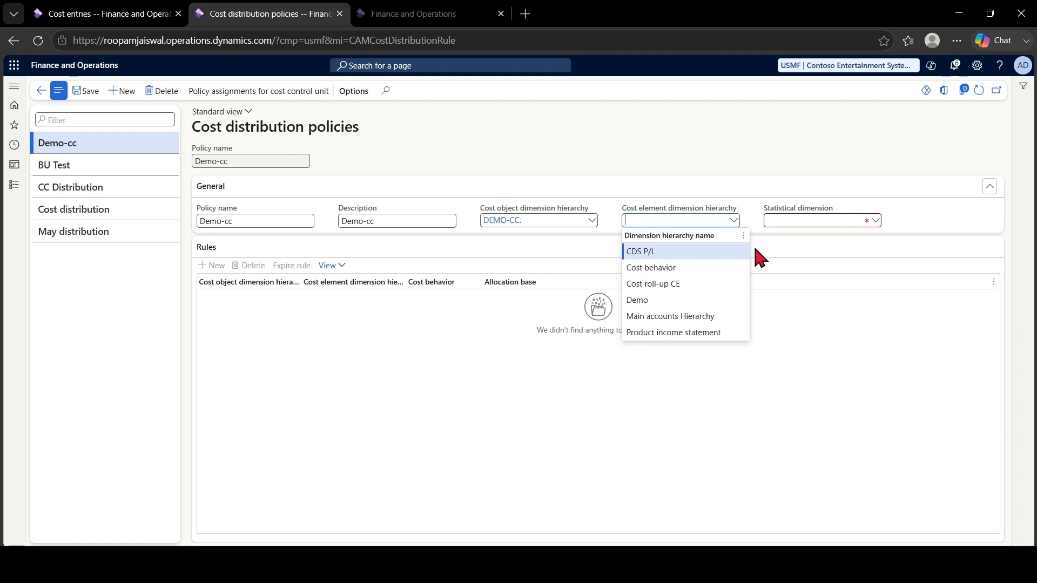
{"action": "left_click", "coordinate": [661, 303]}
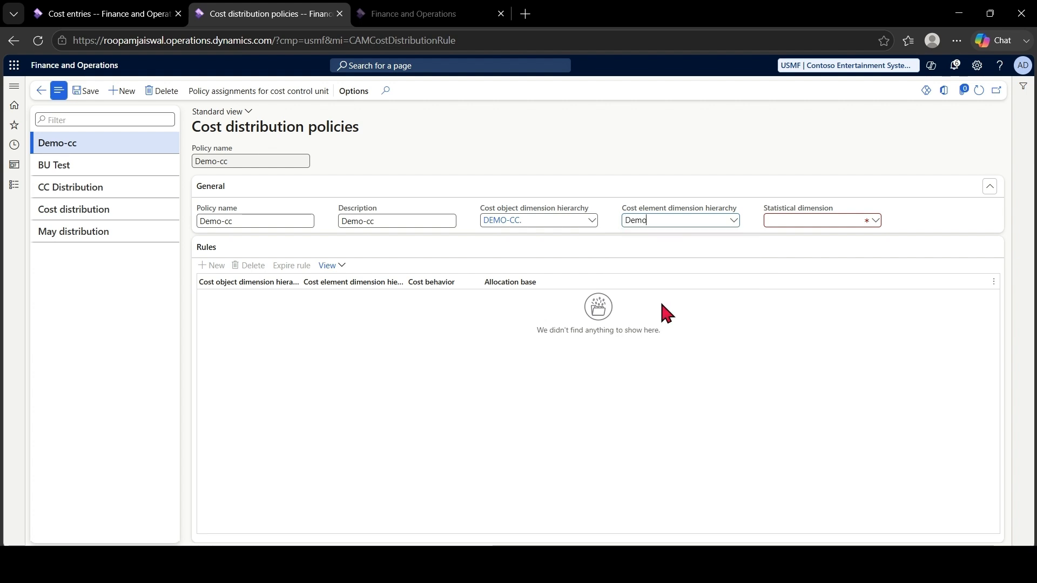
{"action": "left_click", "coordinate": [593, 379]}
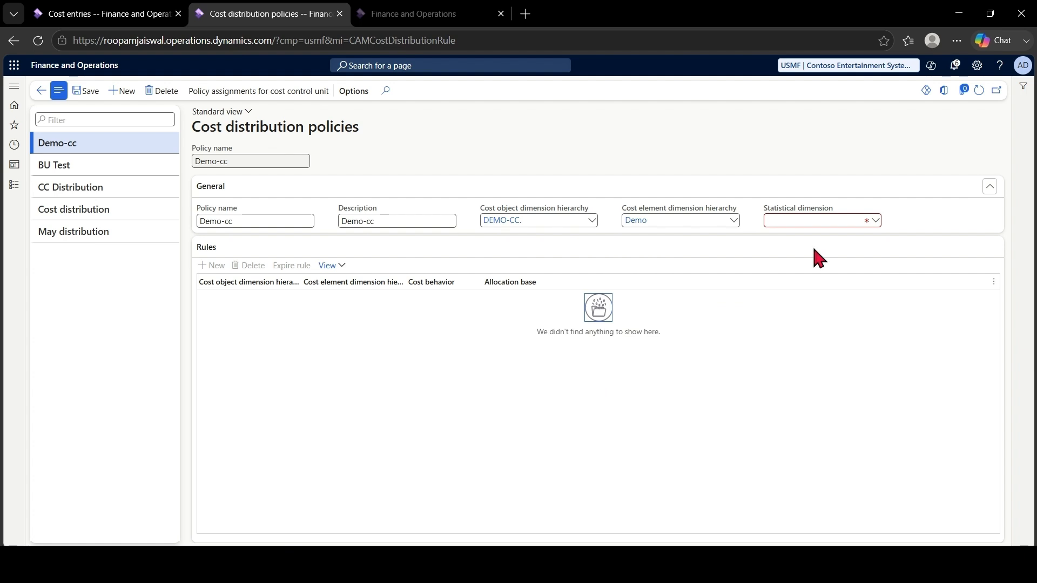
{"action": "left_click", "coordinate": [875, 222]}
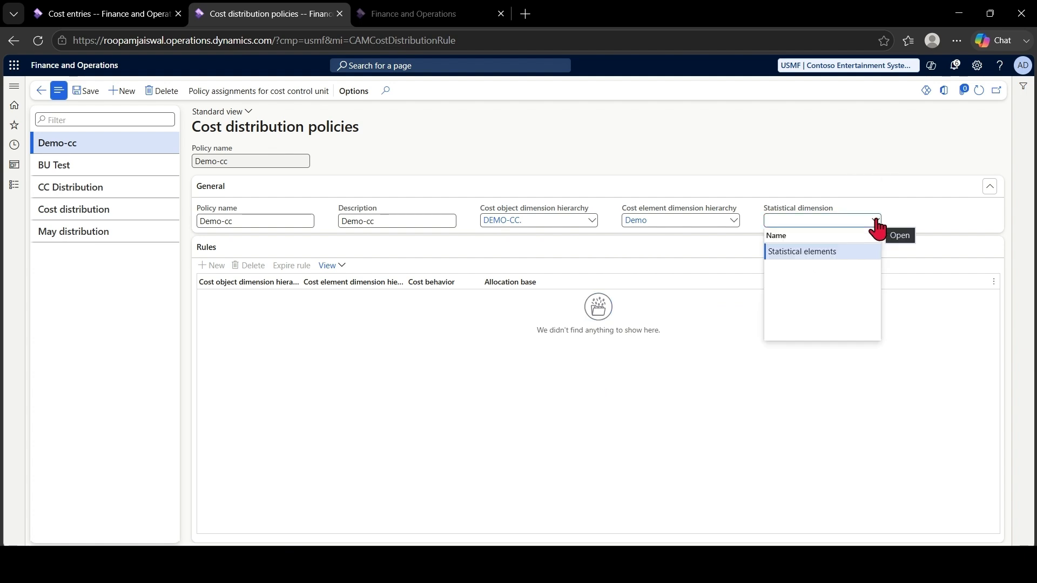
{"action": "left_click", "coordinate": [847, 252]}
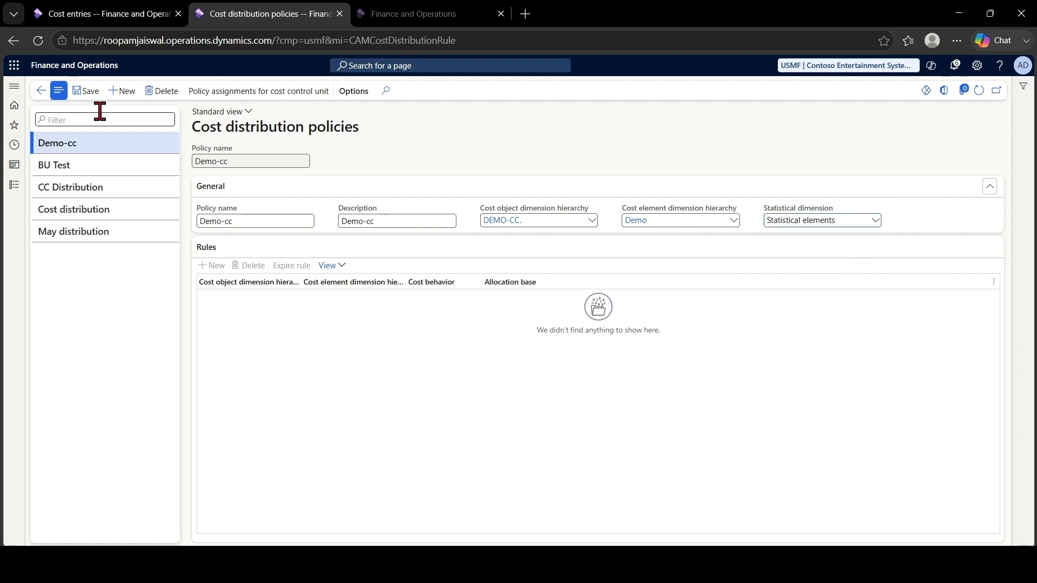
{"action": "left_click", "coordinate": [90, 93]}
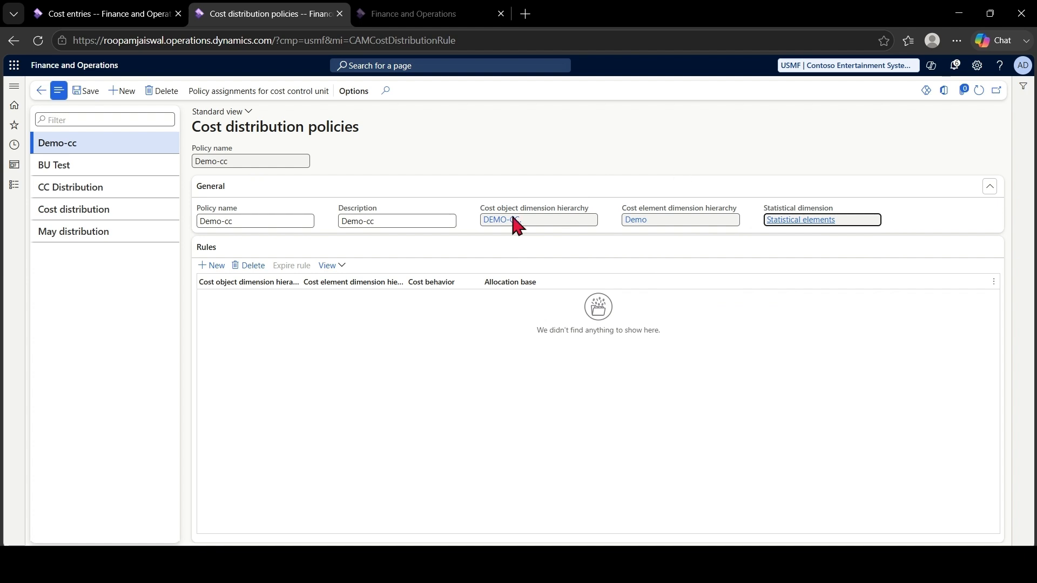
- Add a rule to the Demo-cc policy and set its cost object dimension hierarchy node to 007 under CIO's CC
{"action": "left_click", "coordinate": [214, 270]}
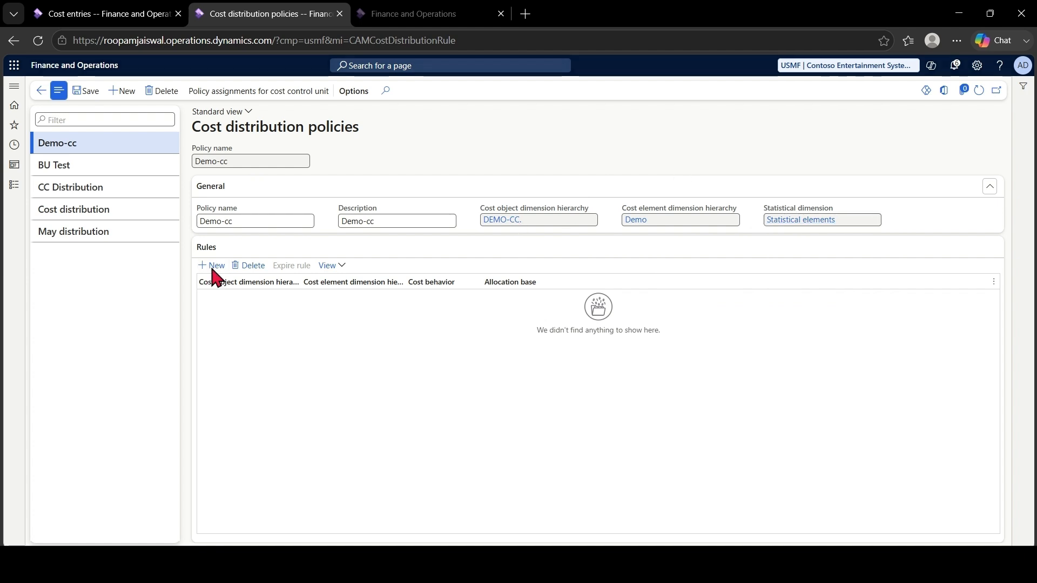
{"action": "left_click_drag", "start_coordinate": [319, 276], "coordinate": [320, 277]}
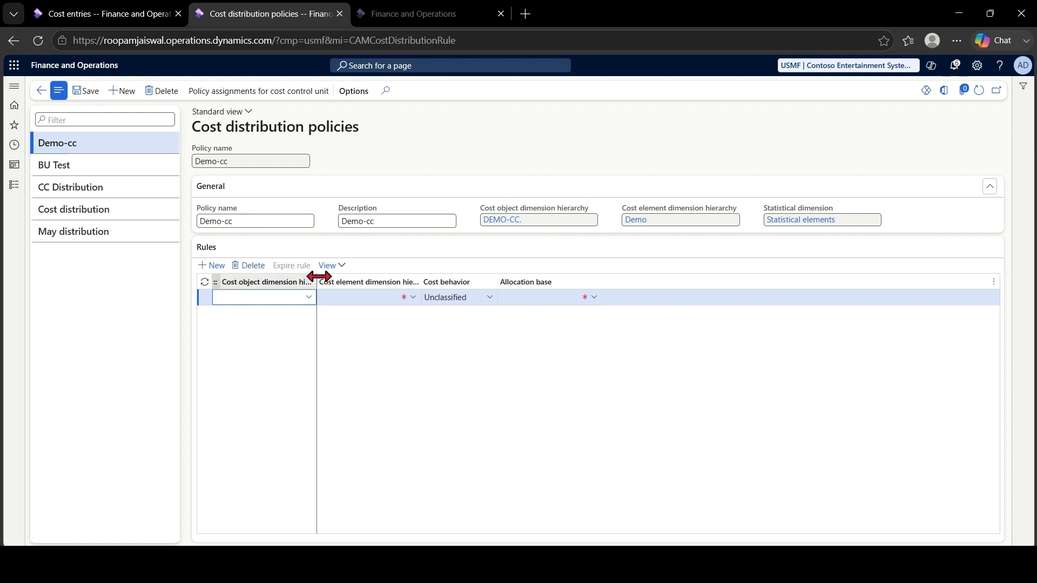
{"action": "double_click", "coordinate": [319, 277]}
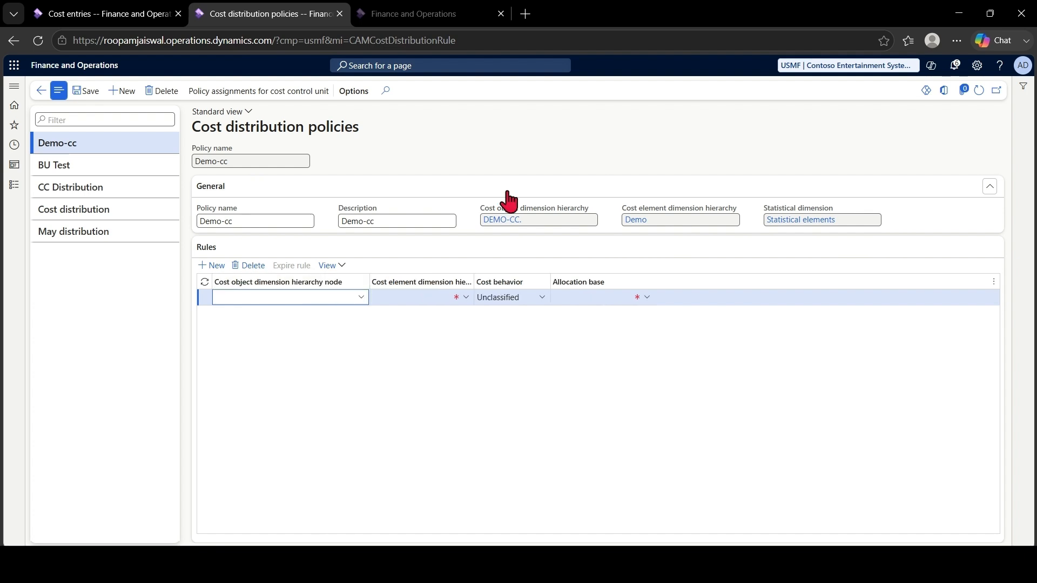
{"action": "left_click", "coordinate": [361, 298]}
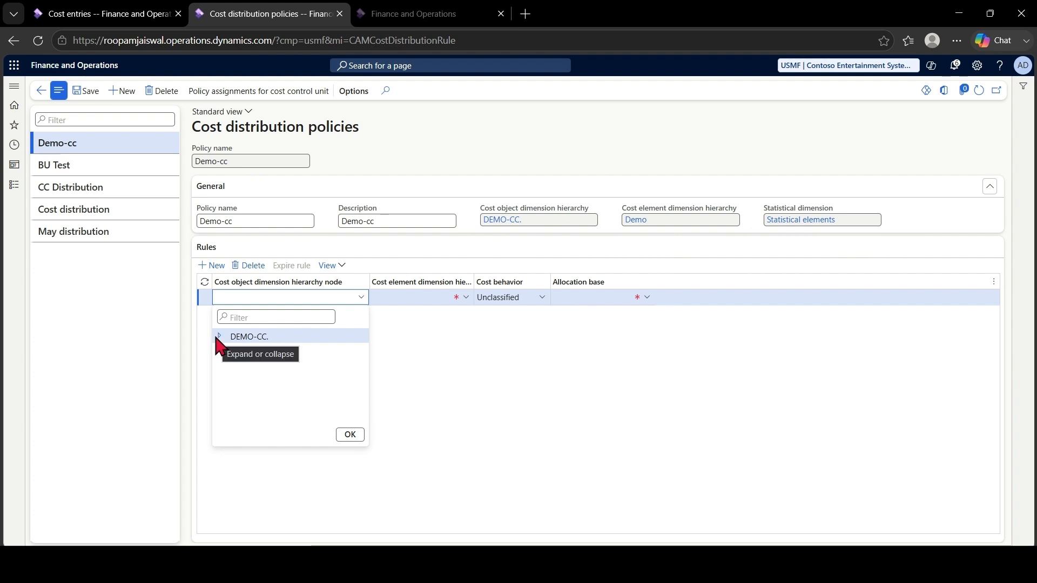
{"action": "left_click", "coordinate": [361, 298]}
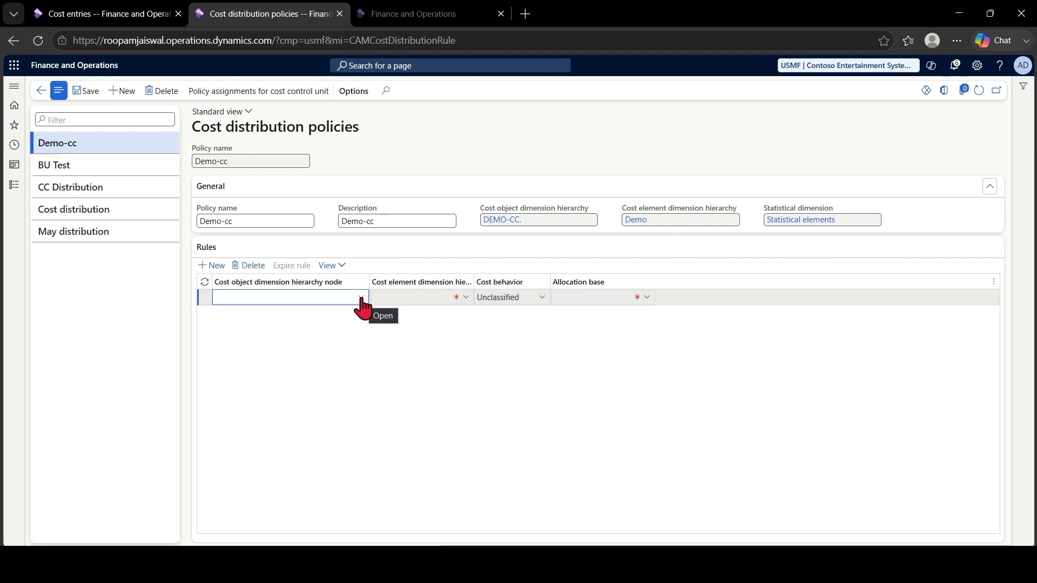
{"action": "left_click", "coordinate": [361, 299]}
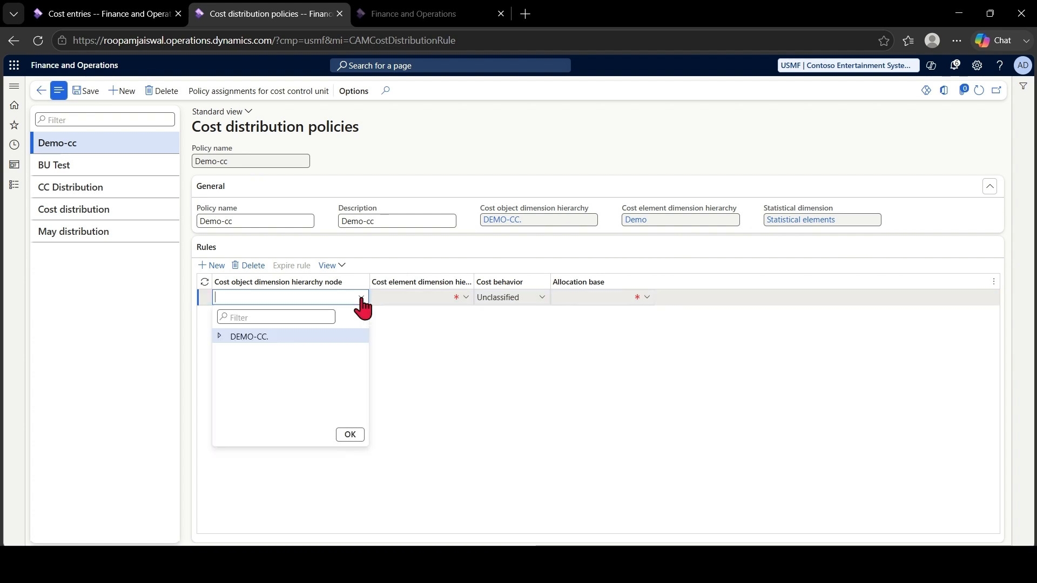
{"action": "left_click", "coordinate": [283, 318]}
{"action": "type", "text": "007"}
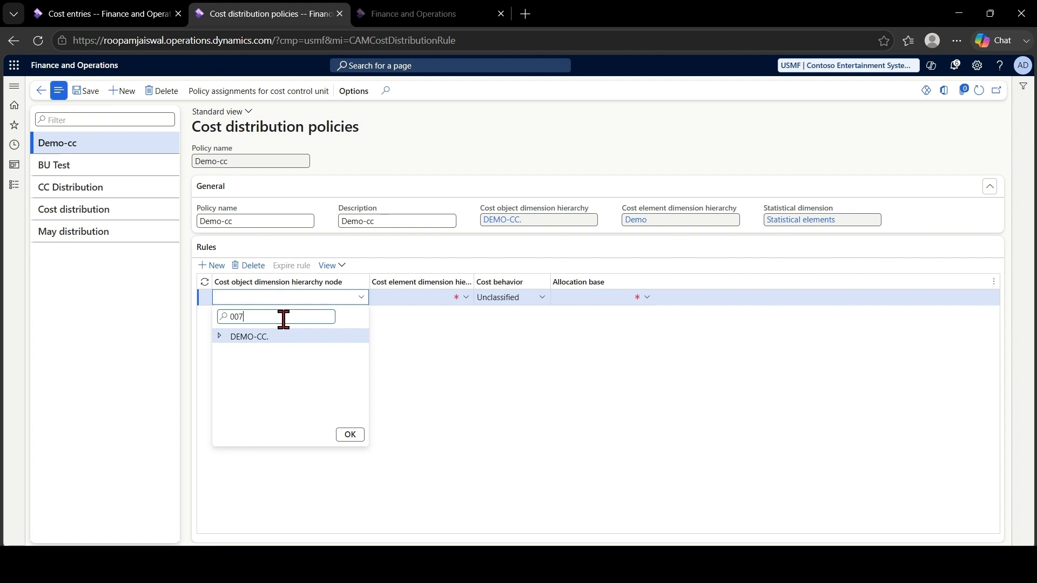
{"action": "key", "text": "Return"}
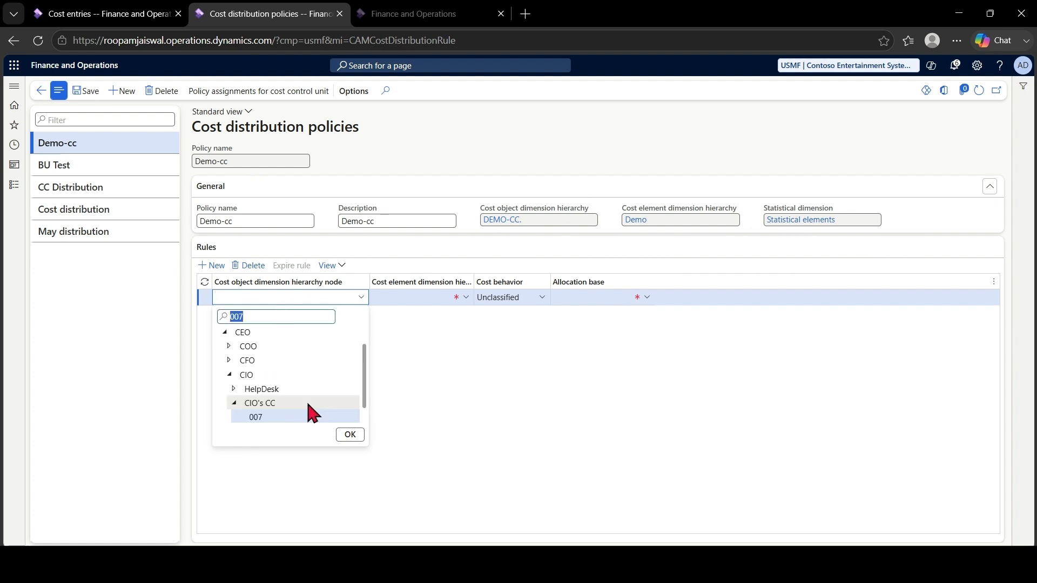
{"action": "left_click", "coordinate": [346, 434]}
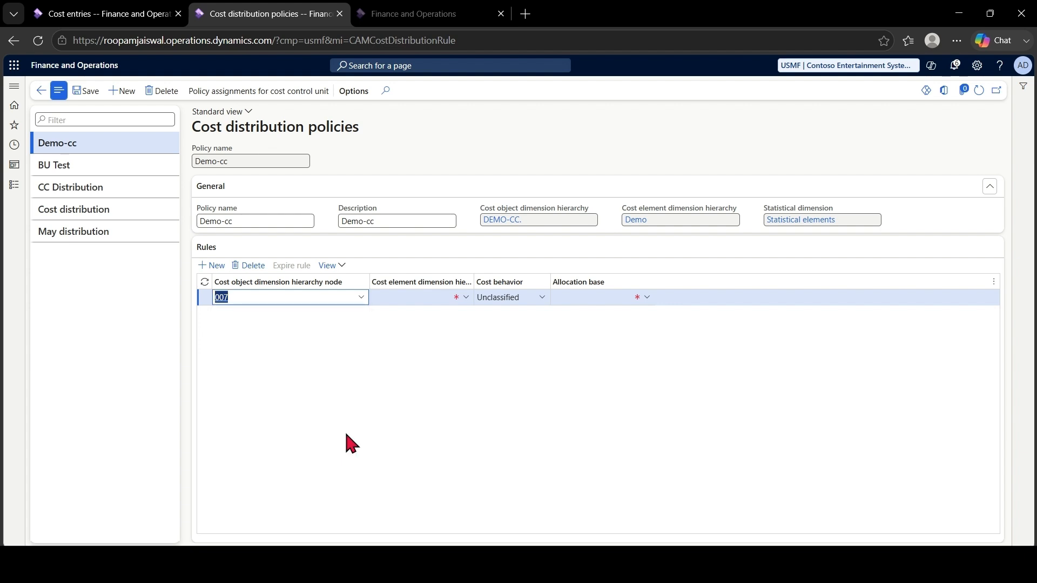
- Try to add another rule, change the existing rule's cost object node to DEMO-CC. and dismiss the validation messages
{"action": "left_click", "coordinate": [216, 267]}
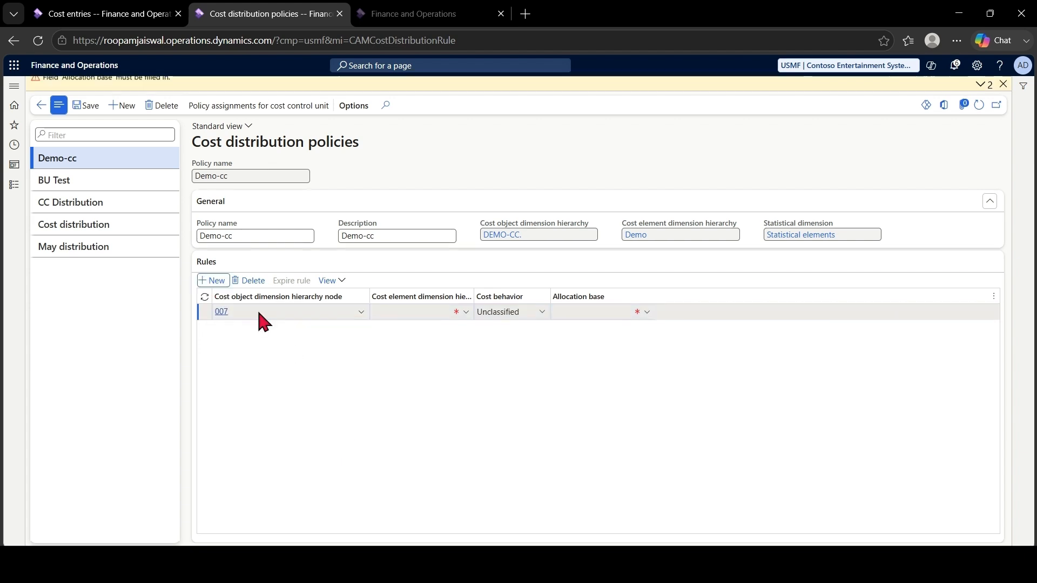
{"action": "left_click", "coordinate": [361, 313]}
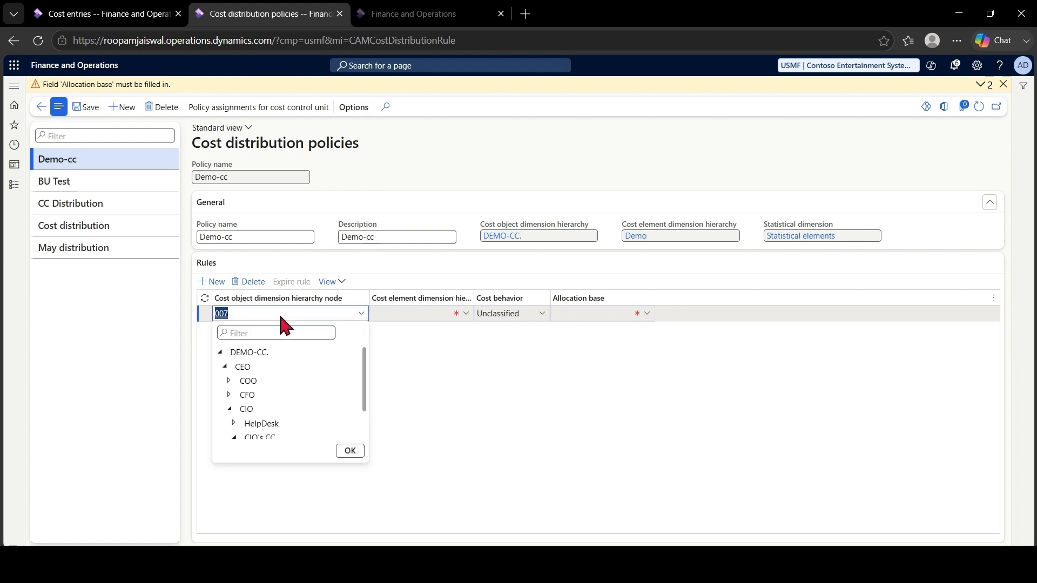
{"action": "left_click", "coordinate": [261, 351]}
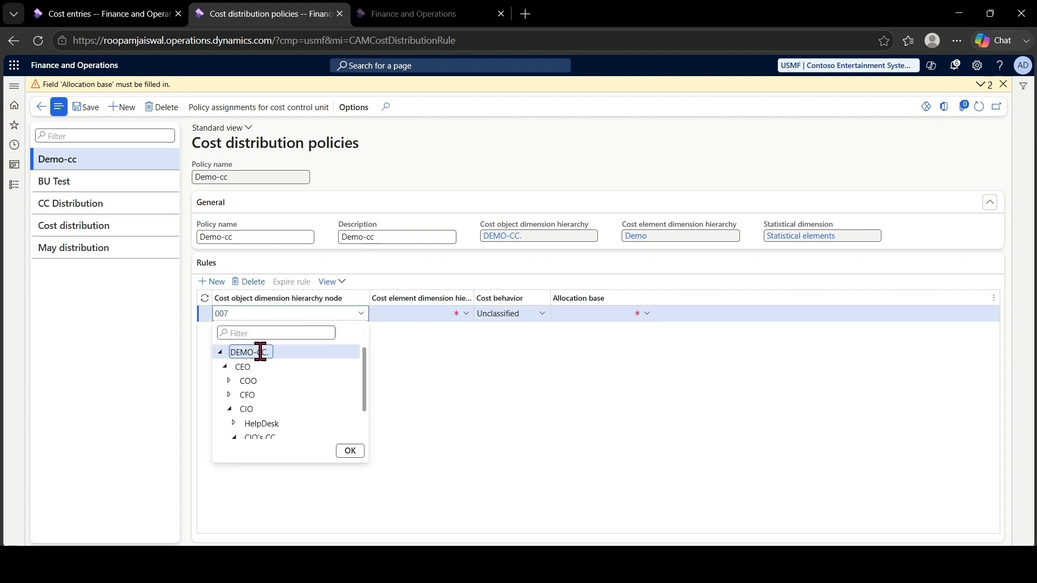
{"action": "left_click", "coordinate": [356, 452]}
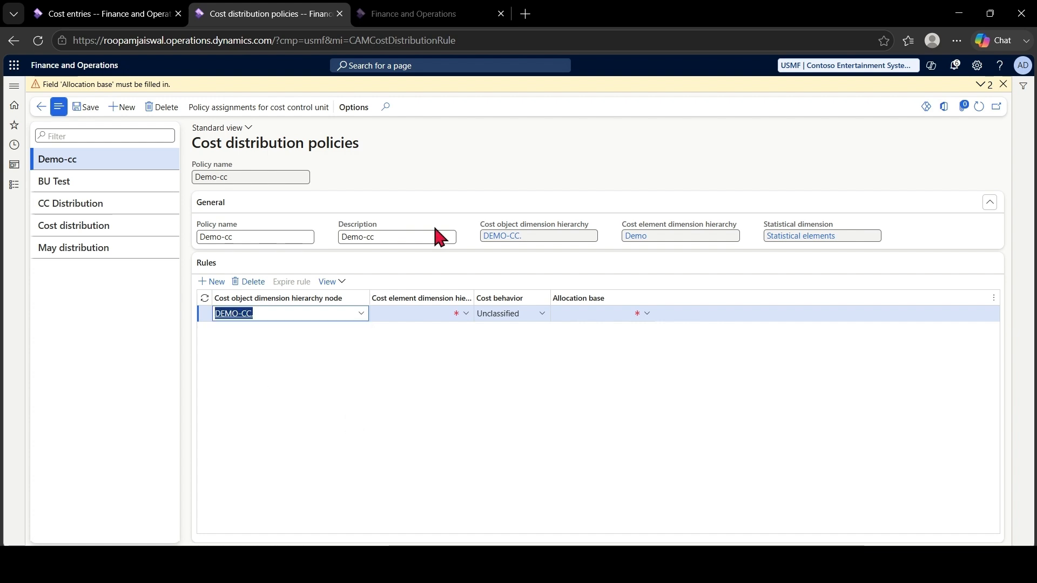
{"action": "left_click", "coordinate": [1003, 84]}
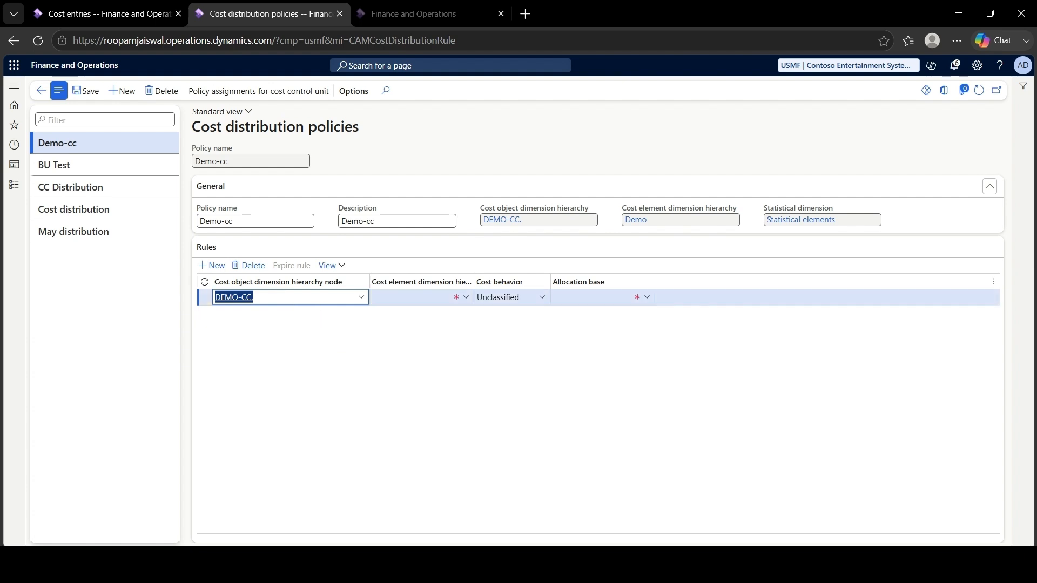
- Switch to the PowerPoint slide show and go to the GL Posting slide with the cost centre distribution diagram
{"action": "mouse_move", "coordinate": [733, 522]}
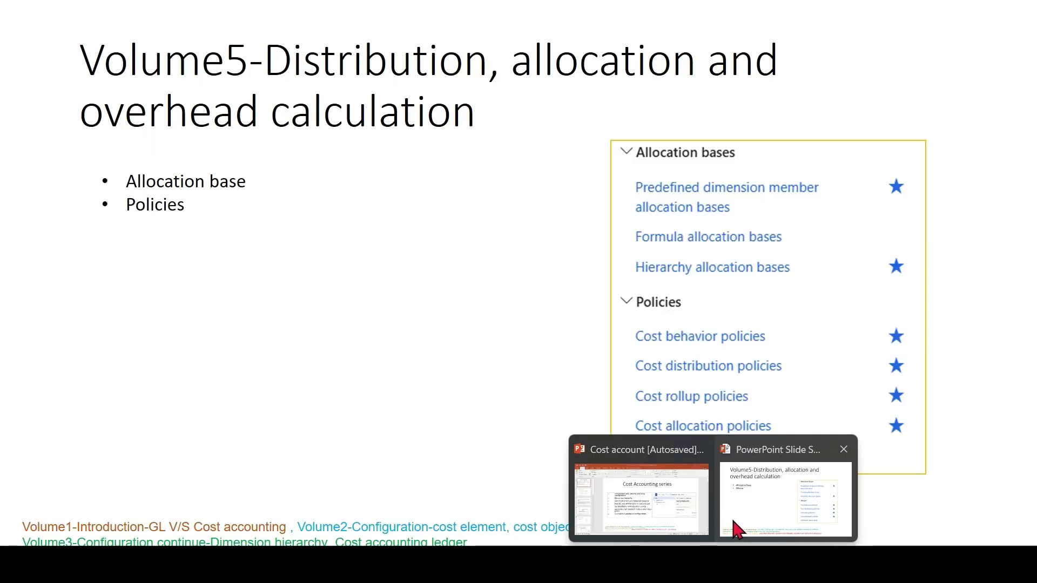
{"action": "left_click", "coordinate": [733, 522]}
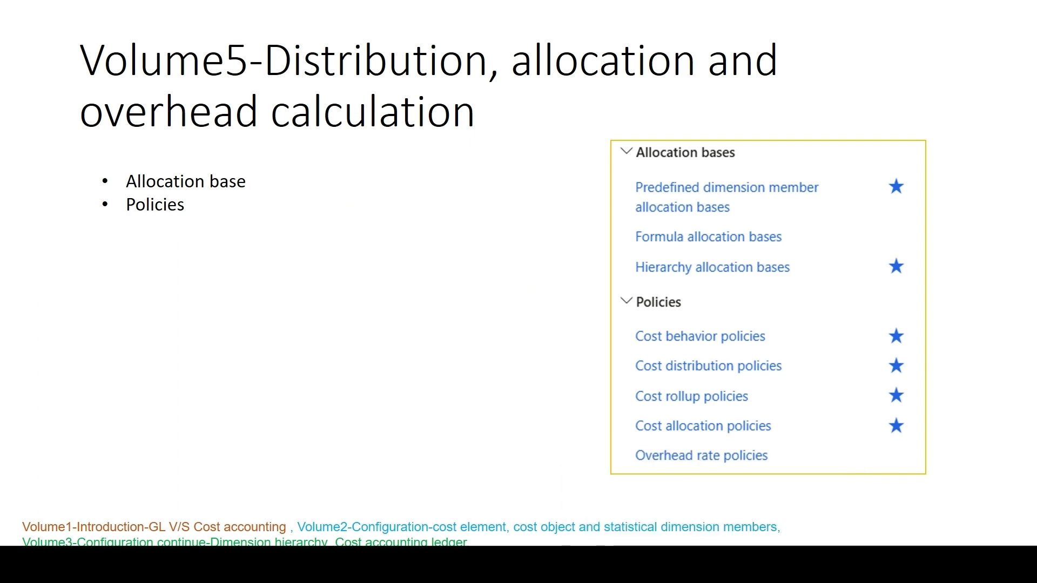
{"action": "key", "text": "Right"}
{"action": "key", "text": "Right"}
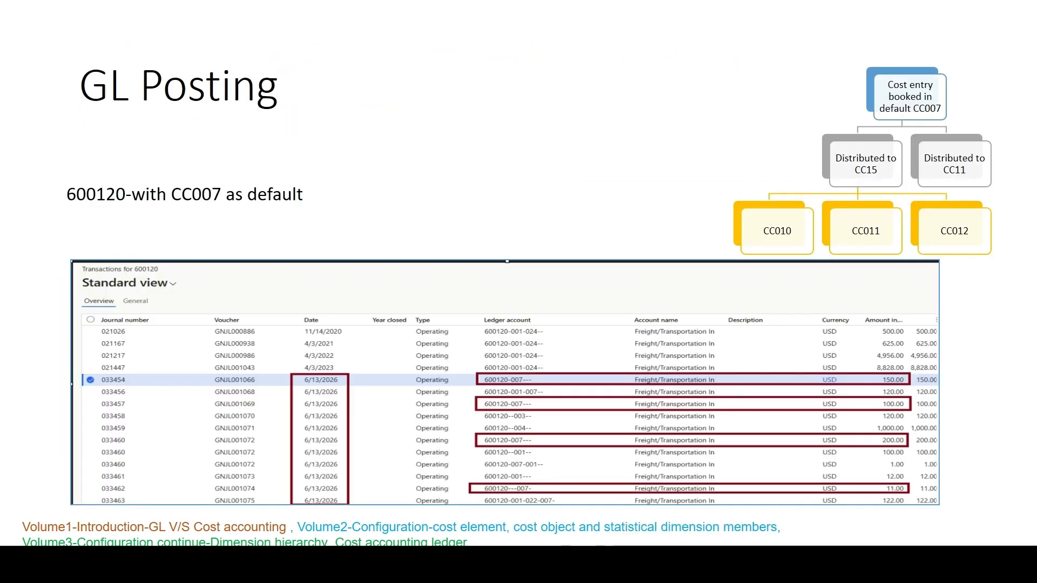
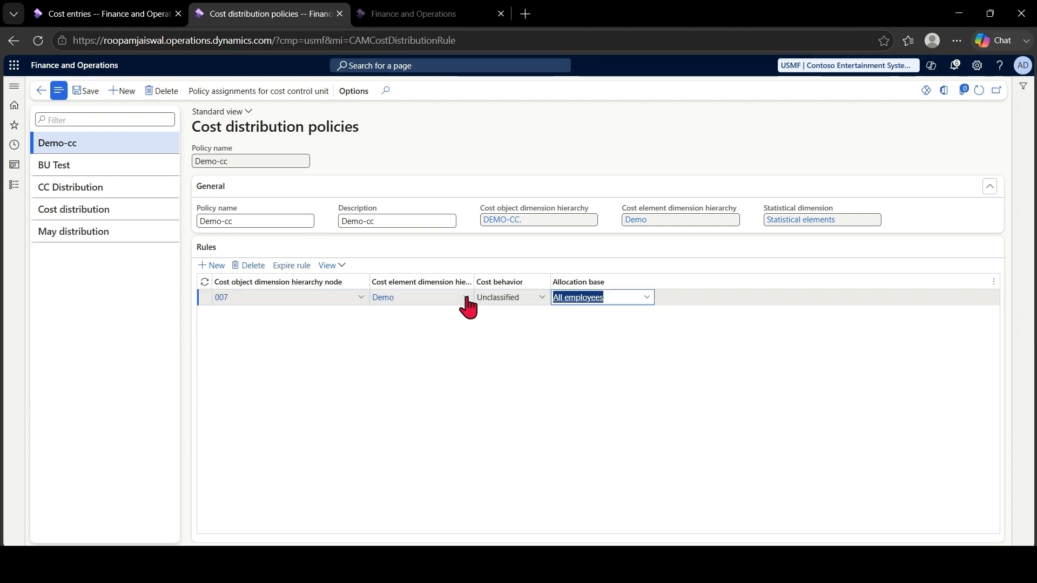
- Set the 007 rule's cost element dimension hierarchy node to 600120-travel
{"action": "left_click", "coordinate": [465, 299]}
{"action": "left_click", "coordinate": [466, 298]}
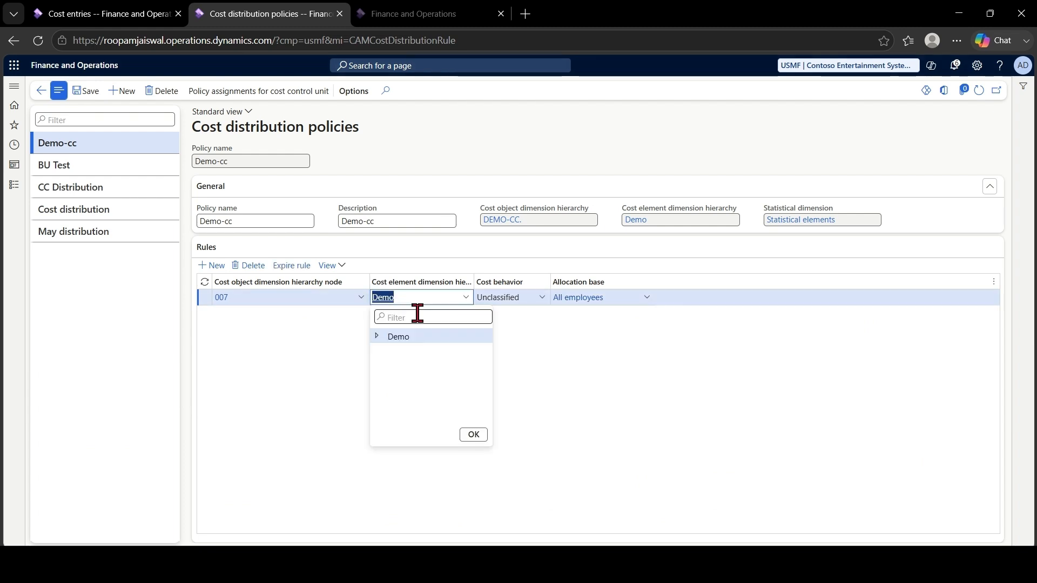
{"action": "type", "text": "600"}
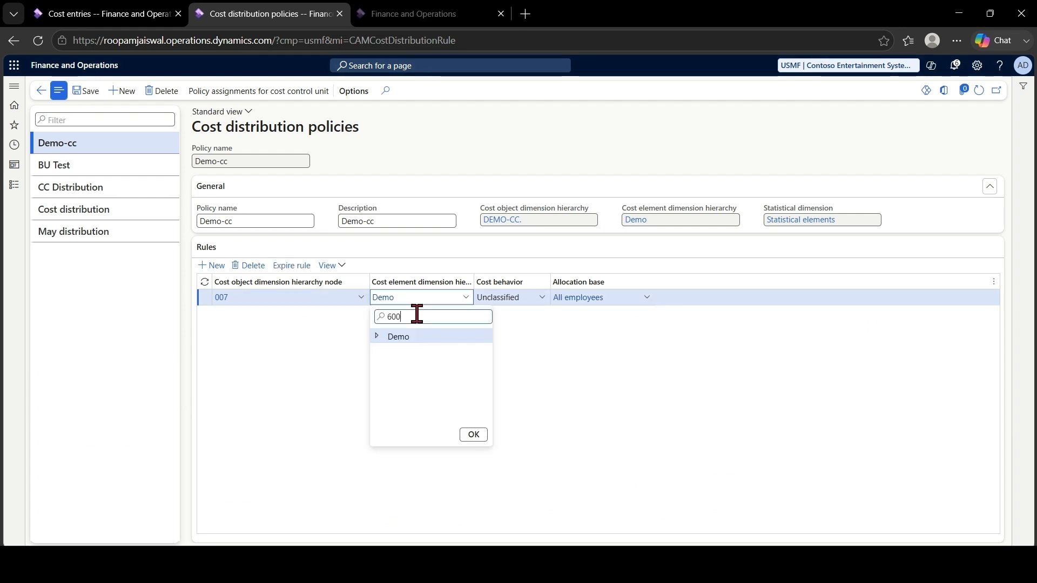
{"action": "key", "text": "Return"}
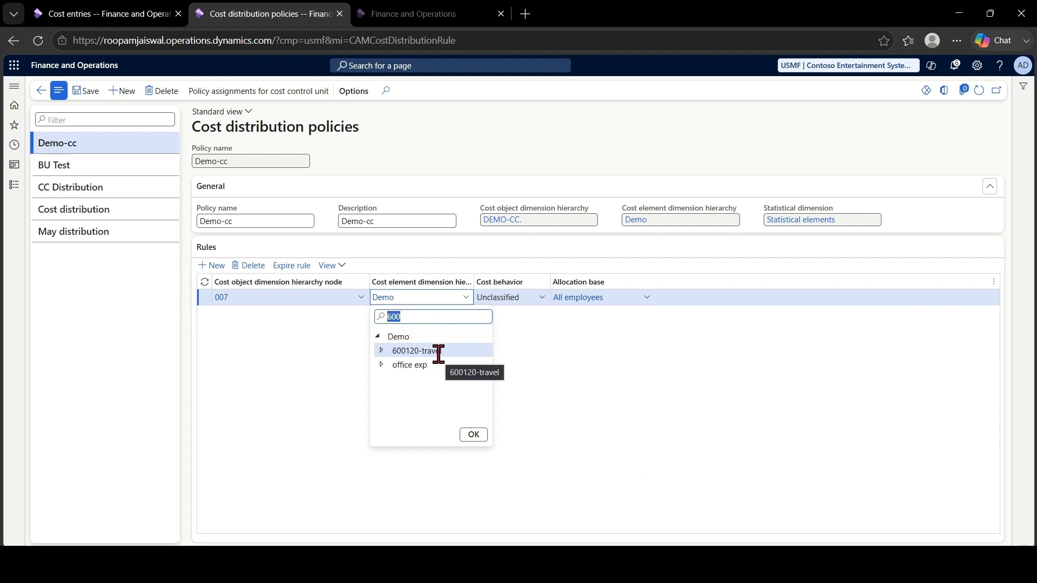
{"action": "left_click", "coordinate": [471, 434]}
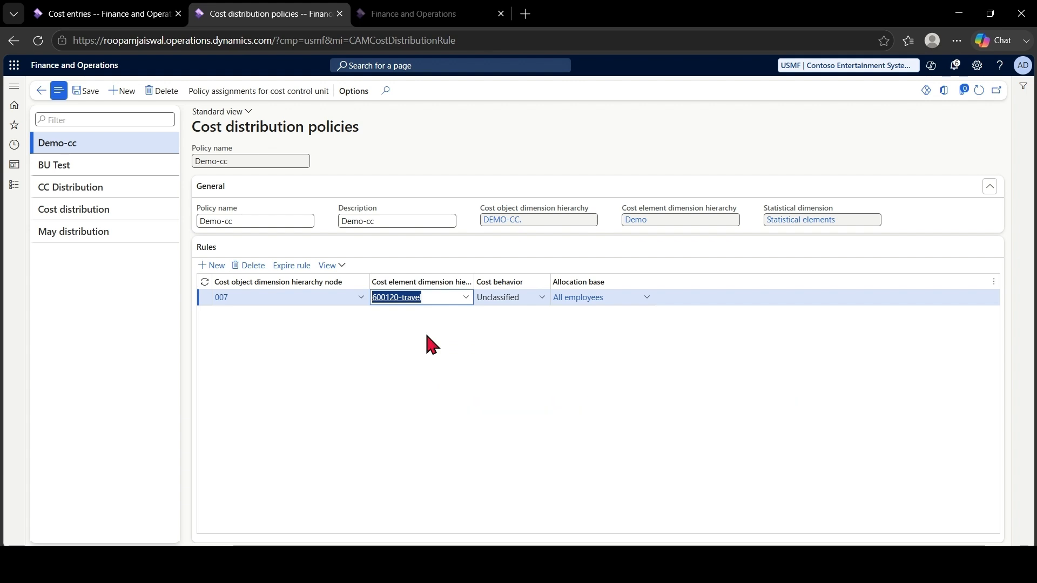
{"action": "left_click", "coordinate": [351, 366]}
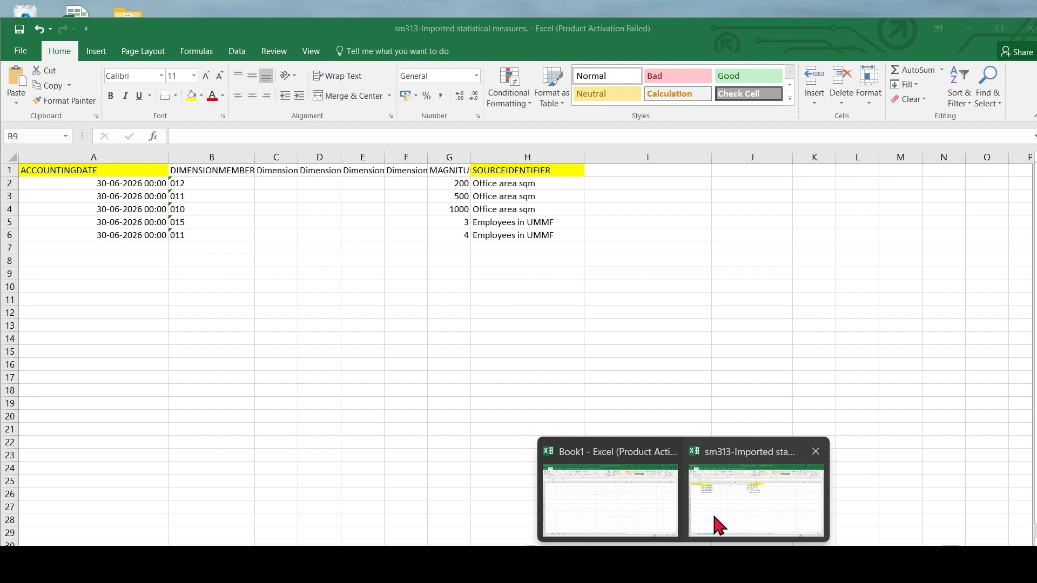
- Switch to the sm313-Imported statistical measures workbook in Excel and check the Employees in UMMF magnitudes and their cost centres
{"action": "left_click", "coordinate": [718, 520]}
{"action": "left_click", "coordinate": [464, 222]}
{"action": "left_click", "coordinate": [461, 232]}
{"action": "left_click", "coordinate": [222, 224]}
{"action": "left_click", "coordinate": [211, 237]}
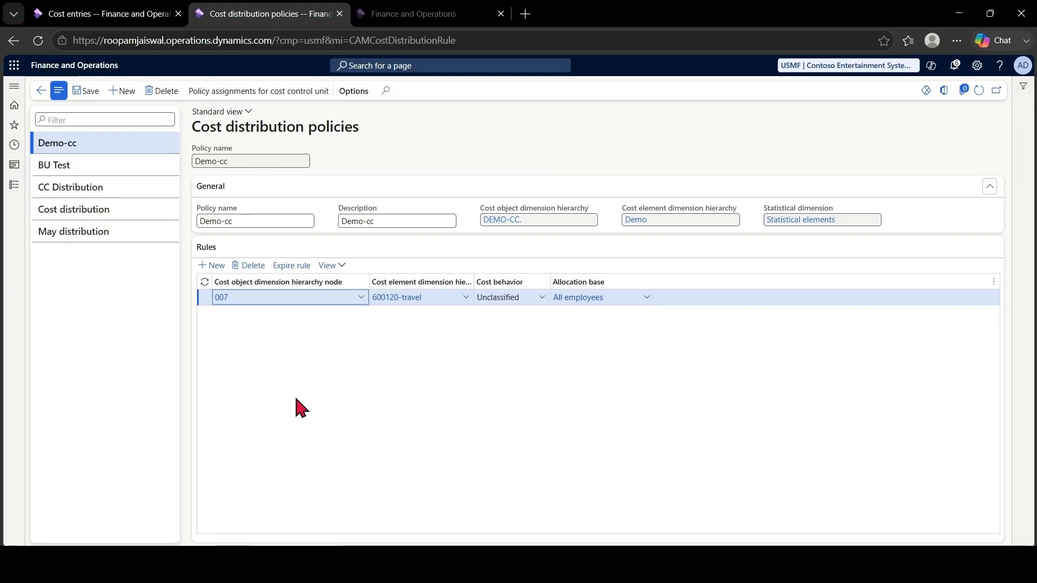
- Add a cost control unit policy assignment to the Demo-cc policy, valid from 1/1/2026
{"action": "left_click", "coordinate": [295, 398]}
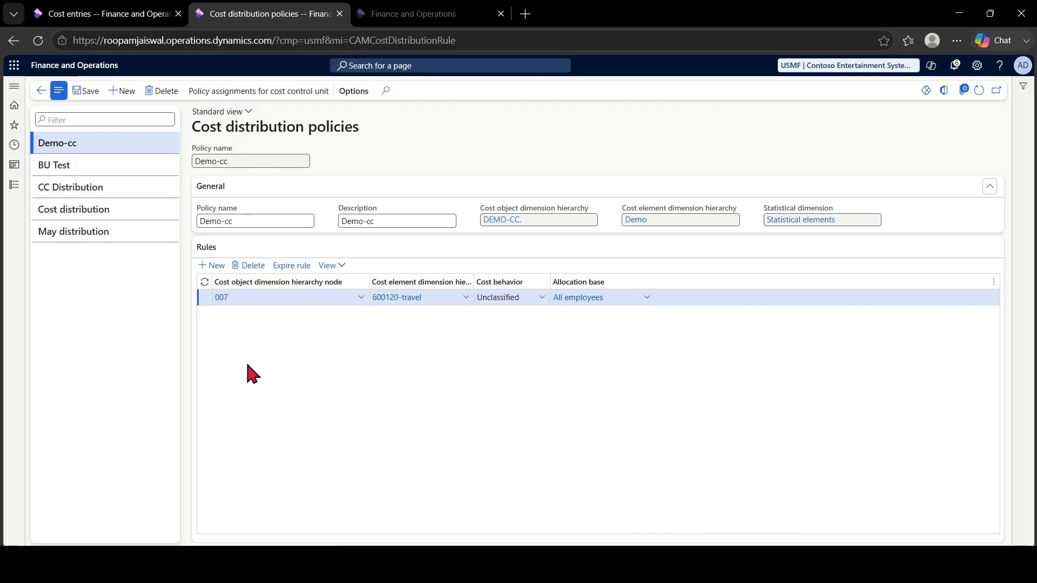
{"action": "left_click", "coordinate": [230, 92]}
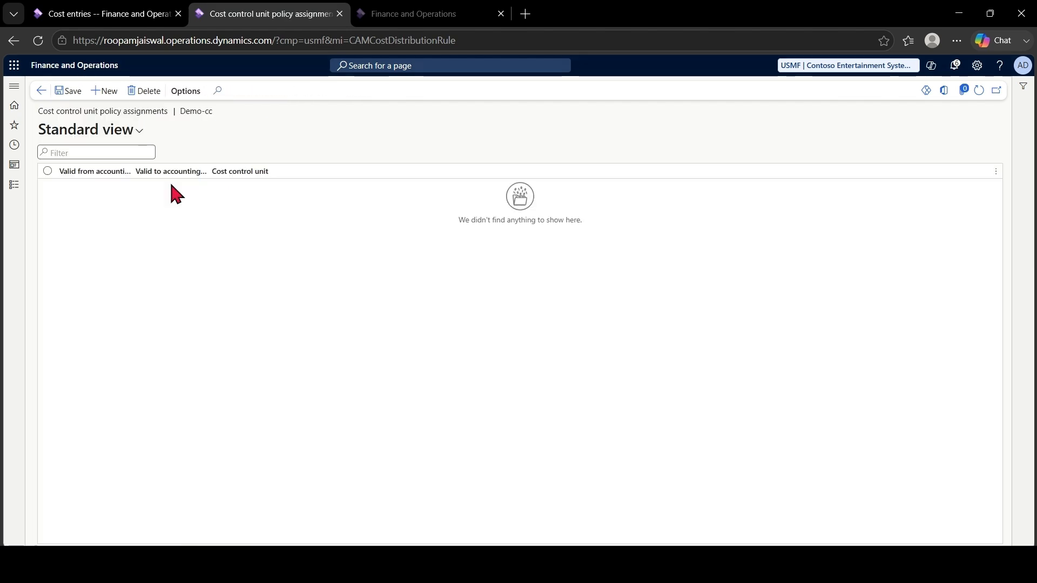
{"action": "left_click", "coordinate": [103, 90]}
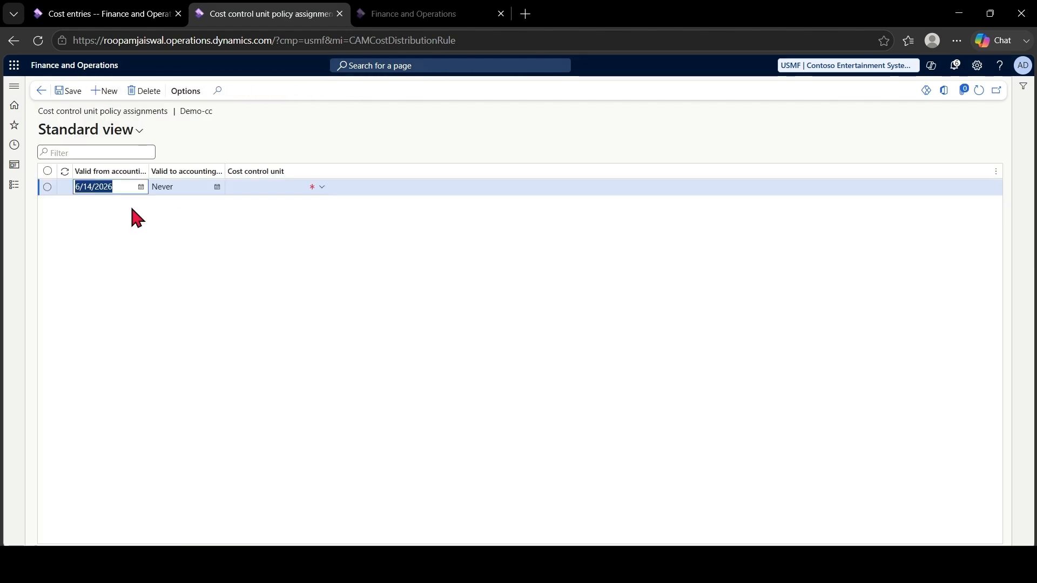
{"action": "type", "text": "1/1/2"}
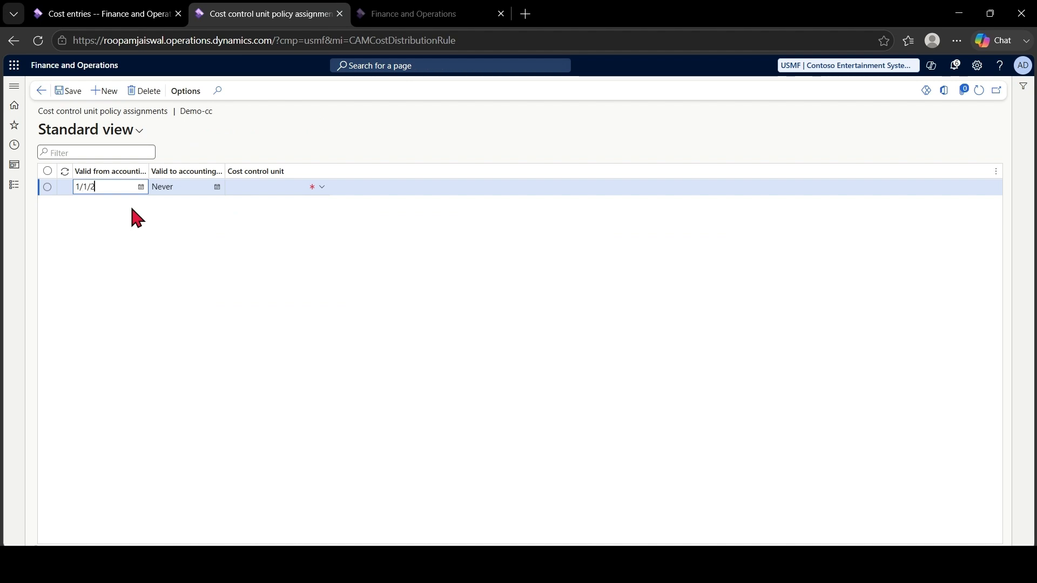
{"action": "type", "text": "026"}
{"action": "key", "text": "Tab"}
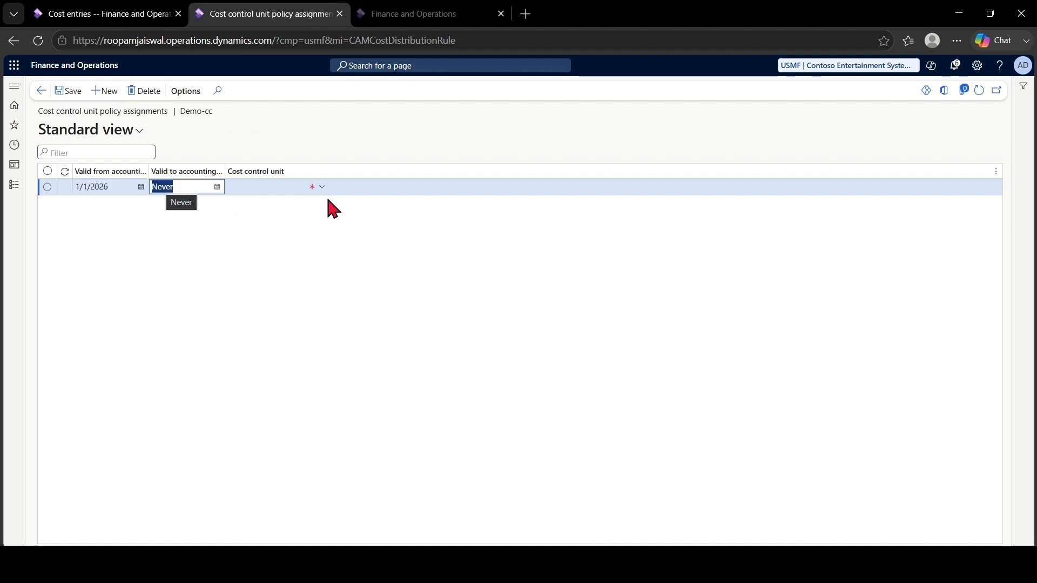
- Assign the CC cost control unit of the Demo-CC>CC ledger, save the assignment and return to the Demo-cc policy
{"action": "left_click", "coordinate": [317, 189]}
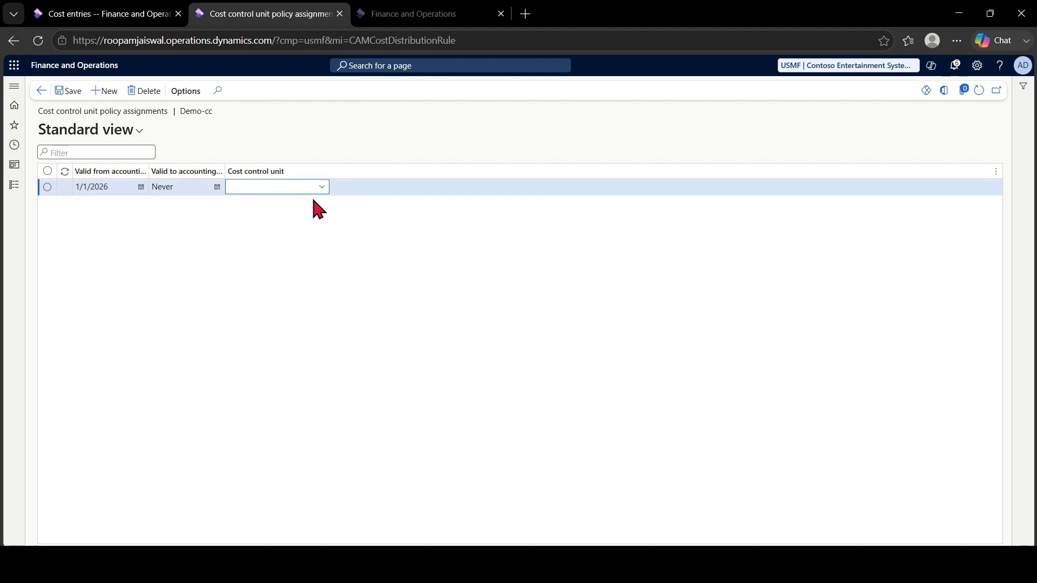
{"action": "left_click", "coordinate": [322, 187]}
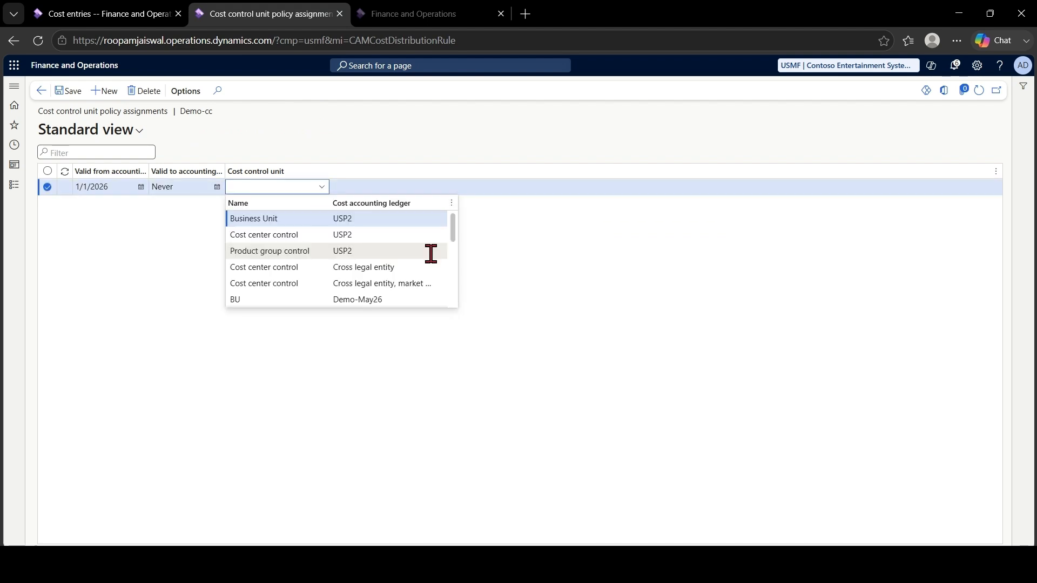
{"action": "left_click_drag", "start_coordinate": [452, 237], "coordinate": [447, 303]}
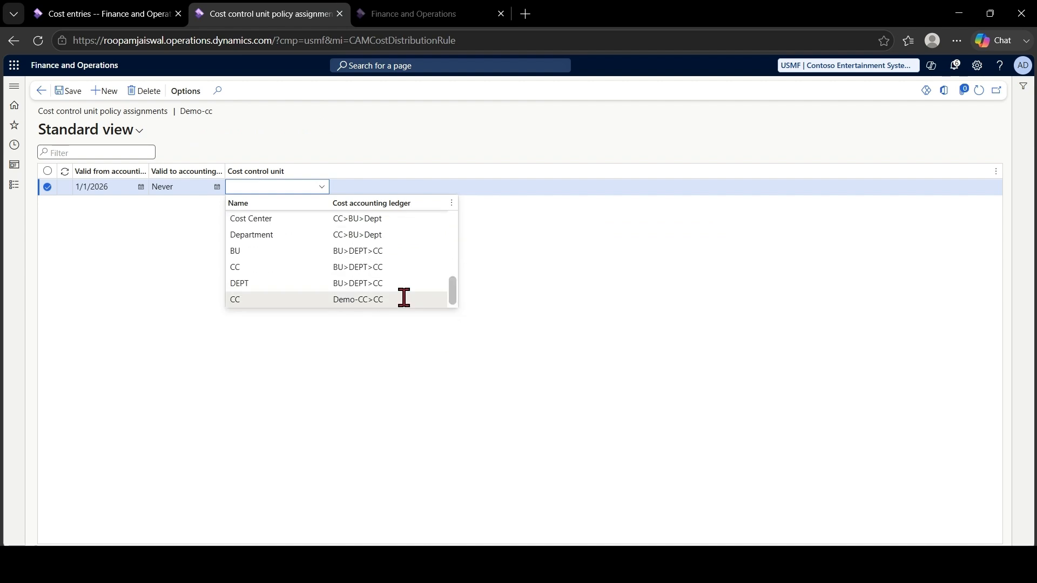
{"action": "left_click", "coordinate": [394, 301]}
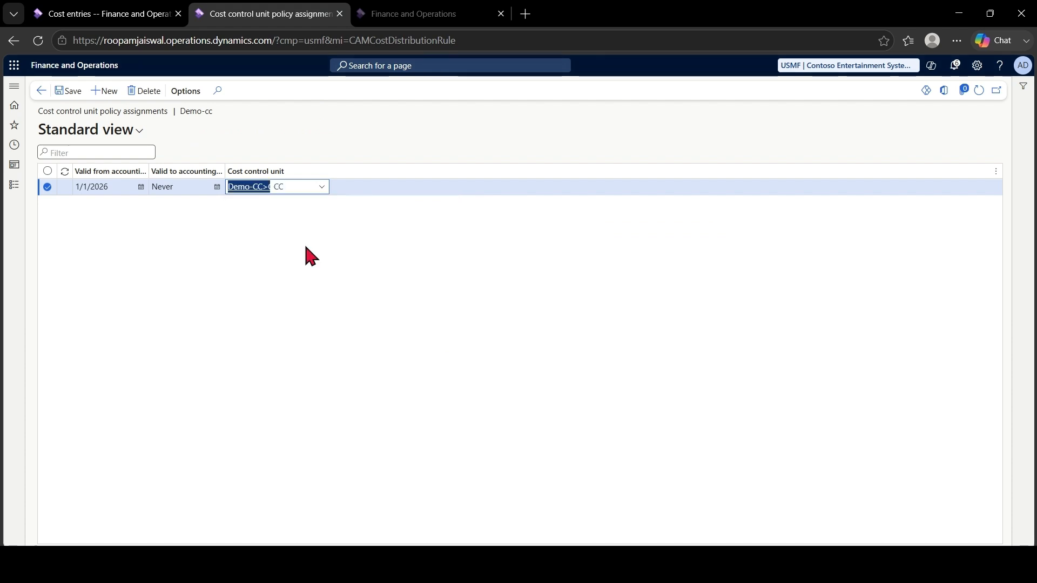
{"action": "left_click", "coordinate": [213, 249]}
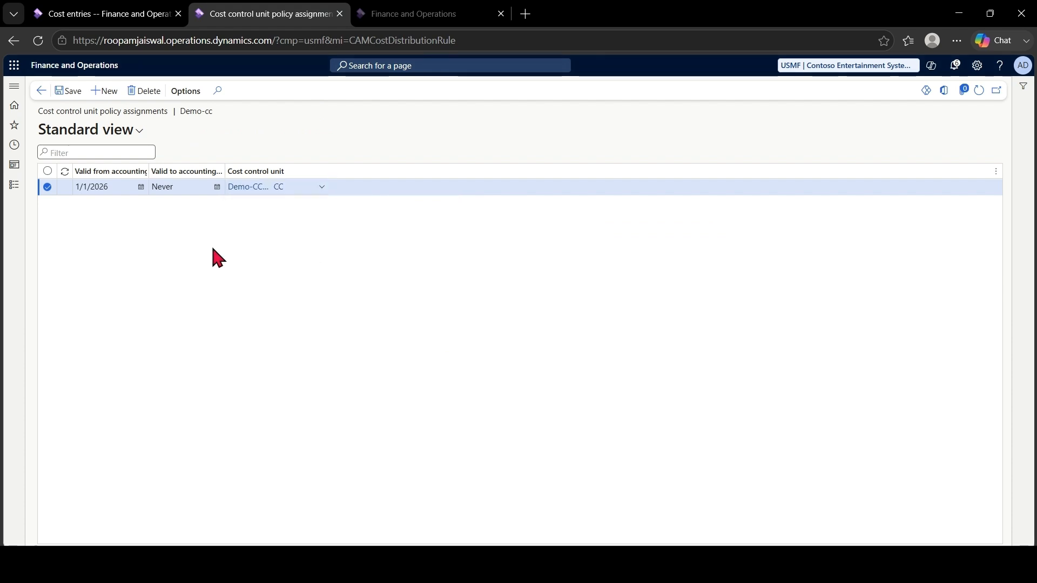
{"action": "left_click", "coordinate": [70, 87]}
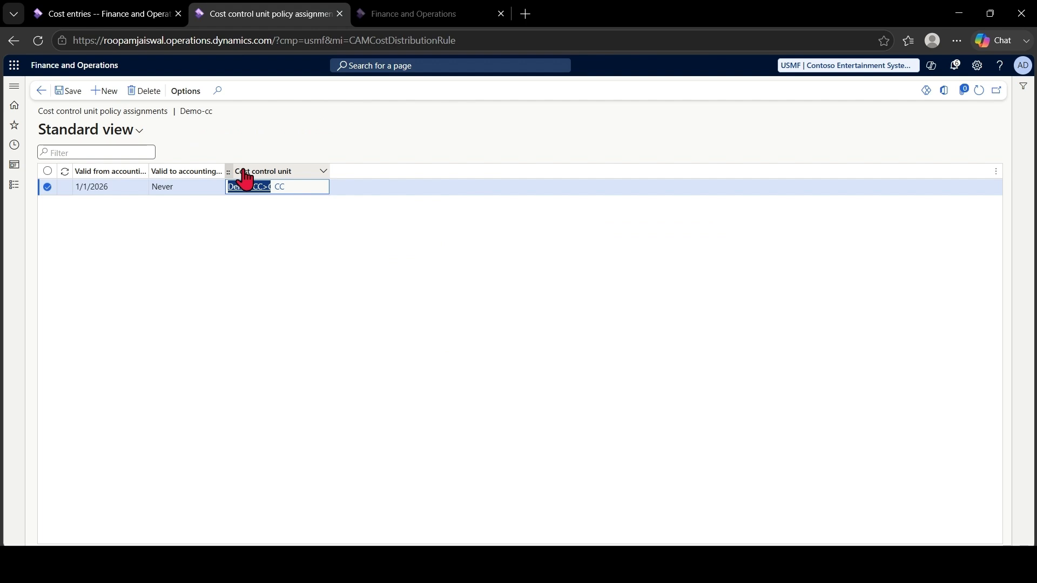
{"action": "left_click", "coordinate": [40, 92]}
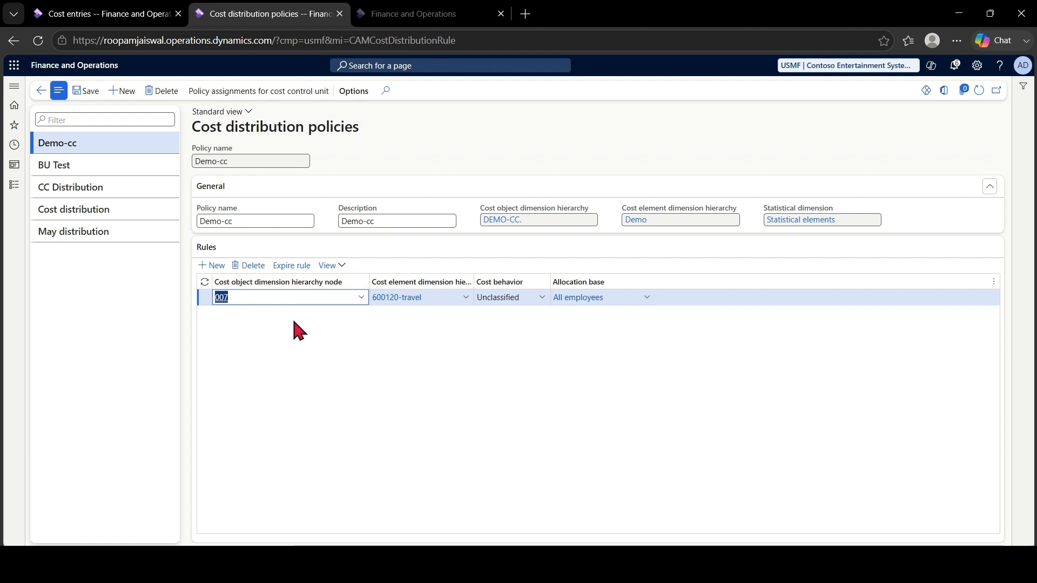
{"action": "left_click", "coordinate": [441, 378]}
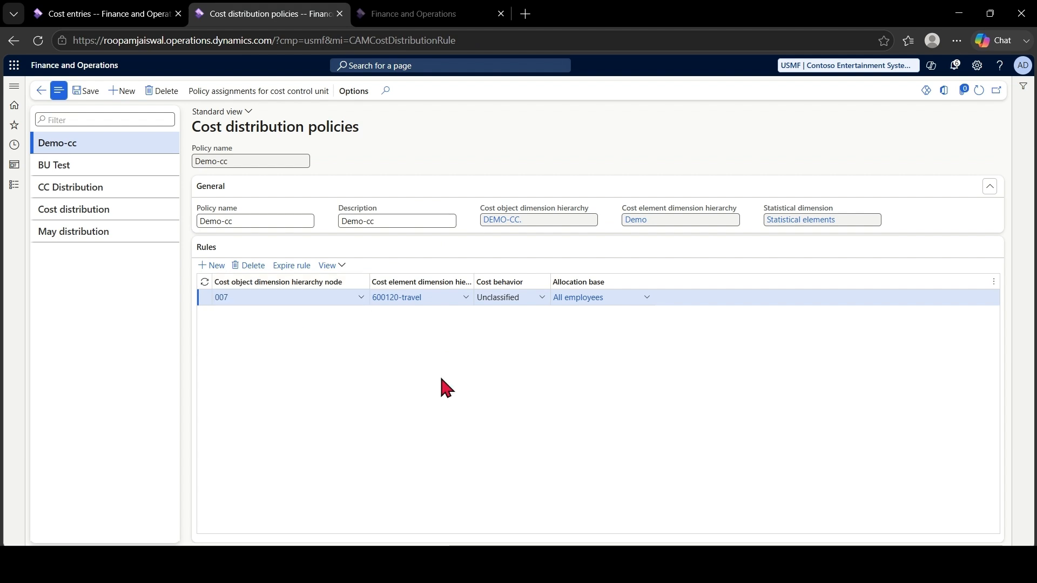
- Examine the transactions for 600120 in the other browser tab, comparing the ledger account segments of the cost centre 007 postings
{"action": "left_click", "coordinate": [123, 19]}
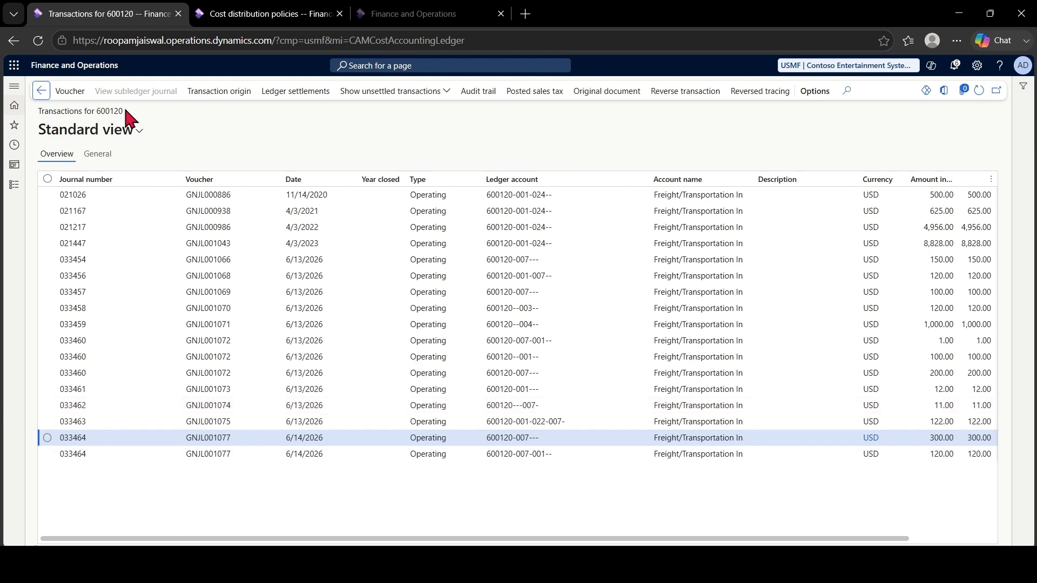
{"action": "left_click_drag", "start_coordinate": [125, 110], "coordinate": [98, 111]}
{"action": "left_click", "coordinate": [540, 438]}
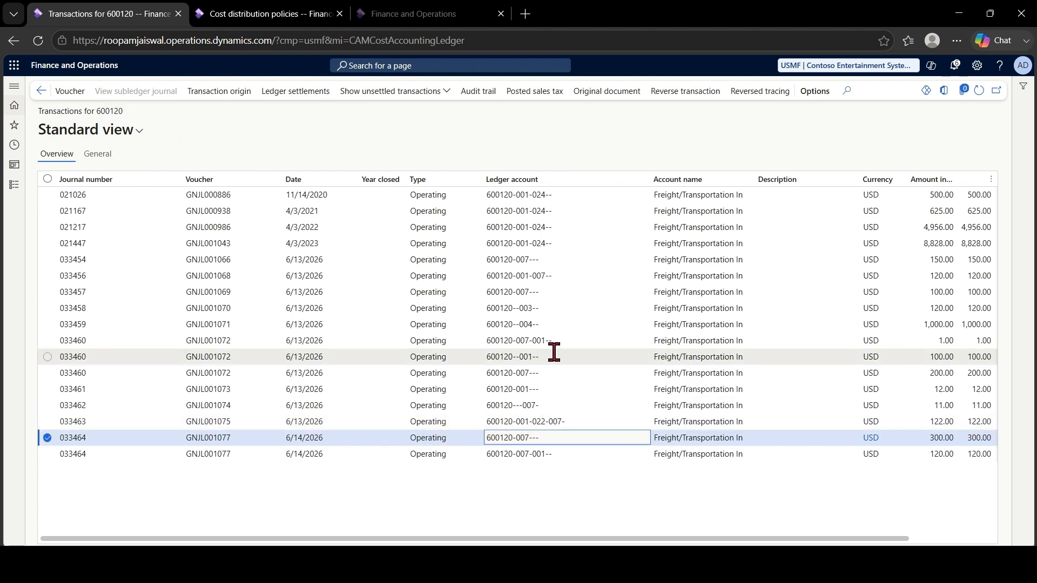
{"action": "left_click", "coordinate": [544, 374]}
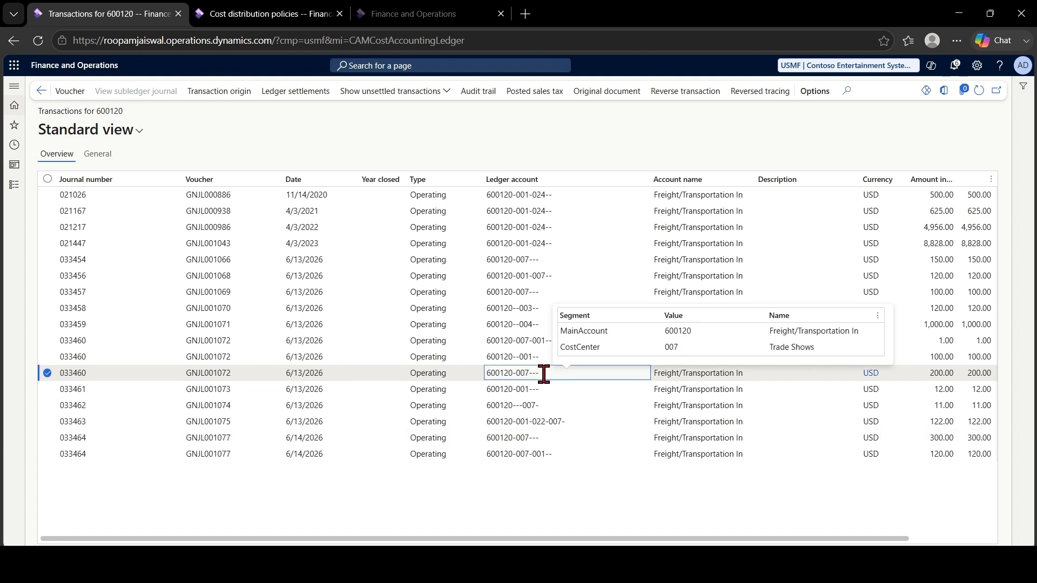
{"action": "left_click", "coordinate": [537, 261]}
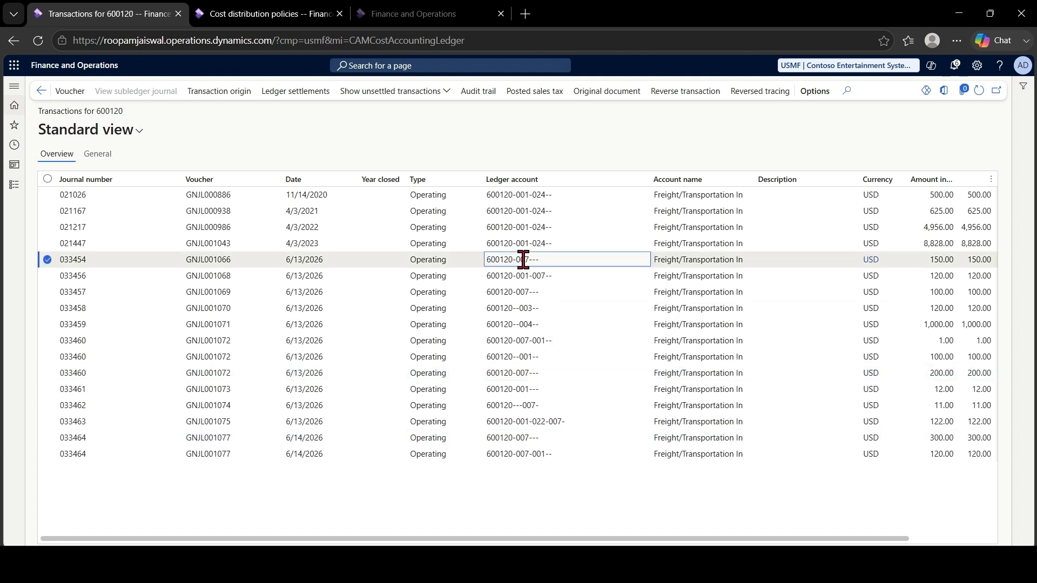
{"action": "mouse_move", "coordinate": [523, 259]}
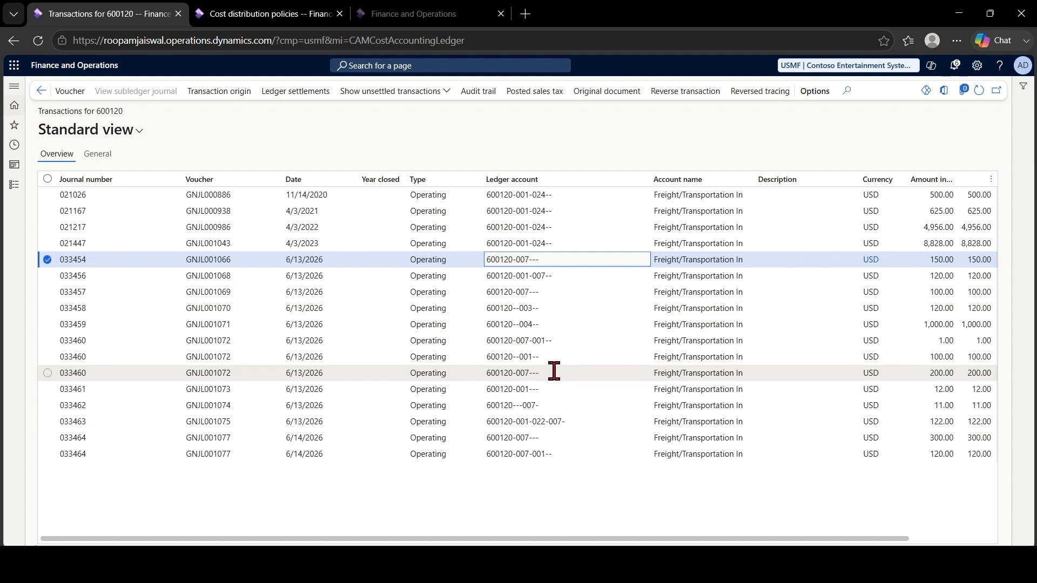
{"action": "left_click", "coordinate": [555, 241]}
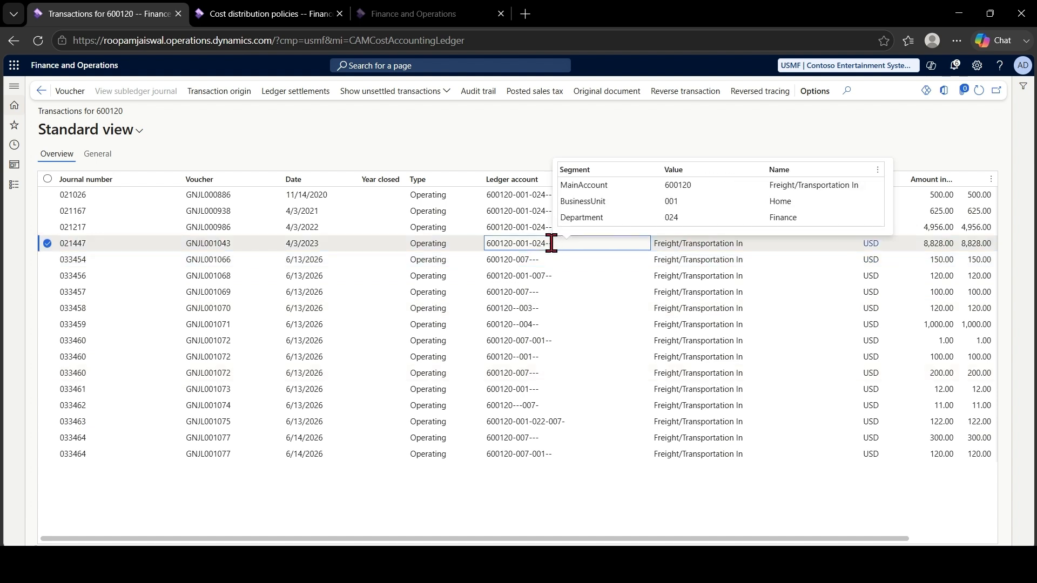
{"action": "left_click", "coordinate": [507, 261]}
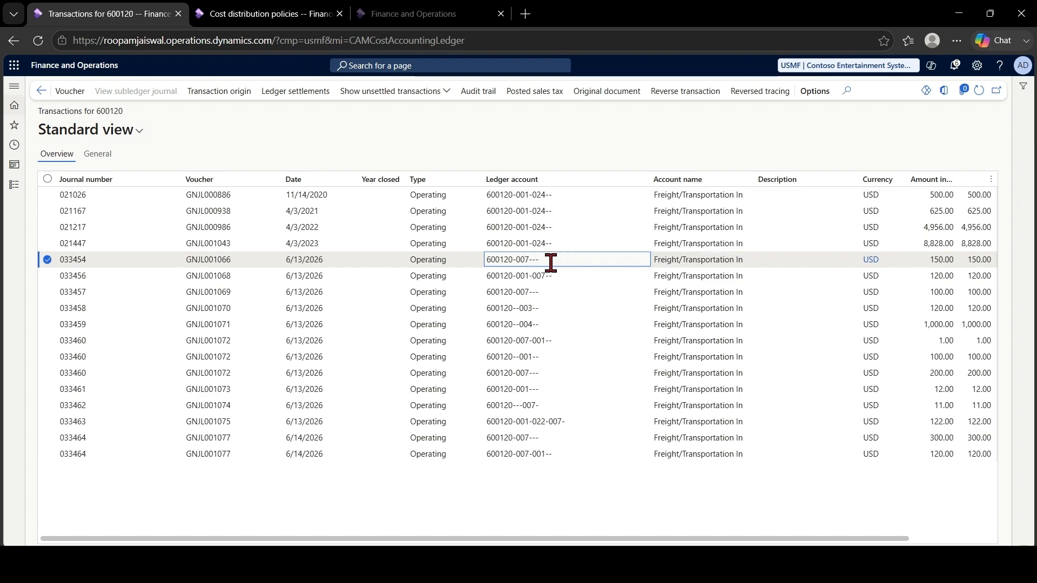
- Return to the cost element journal entries and filter the cost element dimension member name by 600120
{"action": "left_click", "coordinate": [42, 91]}
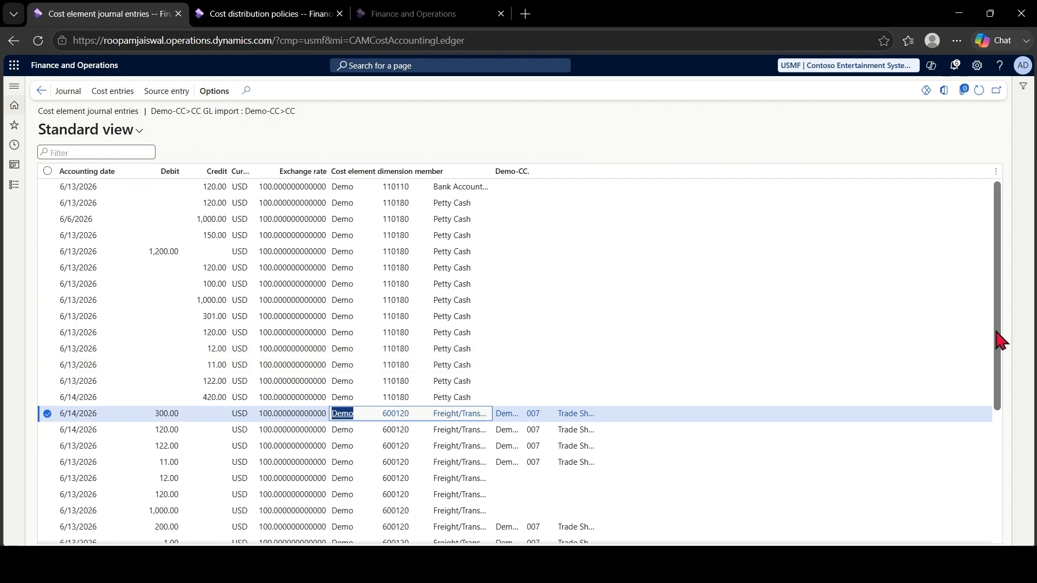
{"action": "left_click_drag", "start_coordinate": [997, 332], "coordinate": [1002, 419]}
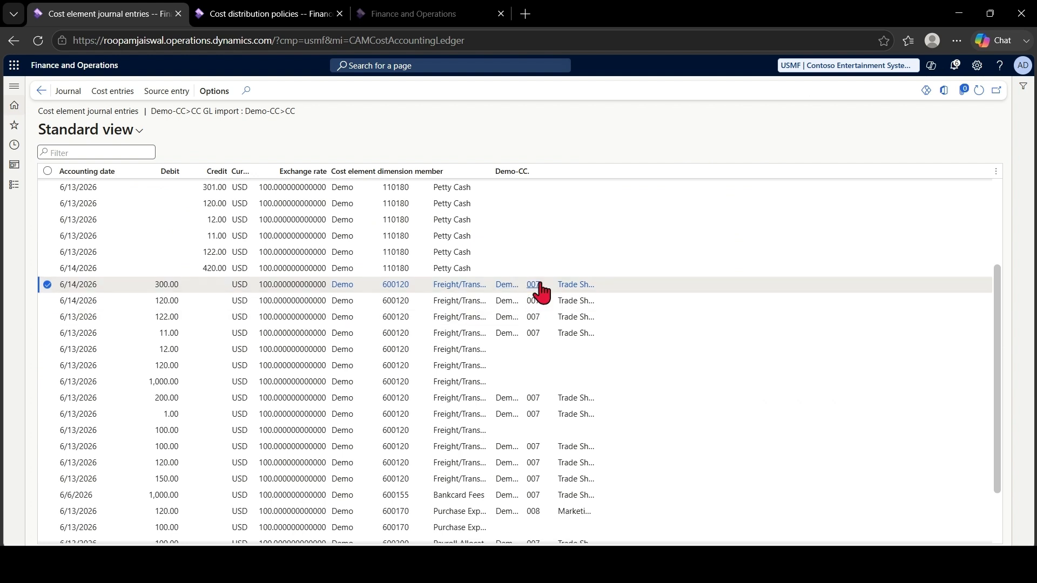
{"action": "left_click", "coordinate": [413, 172]}
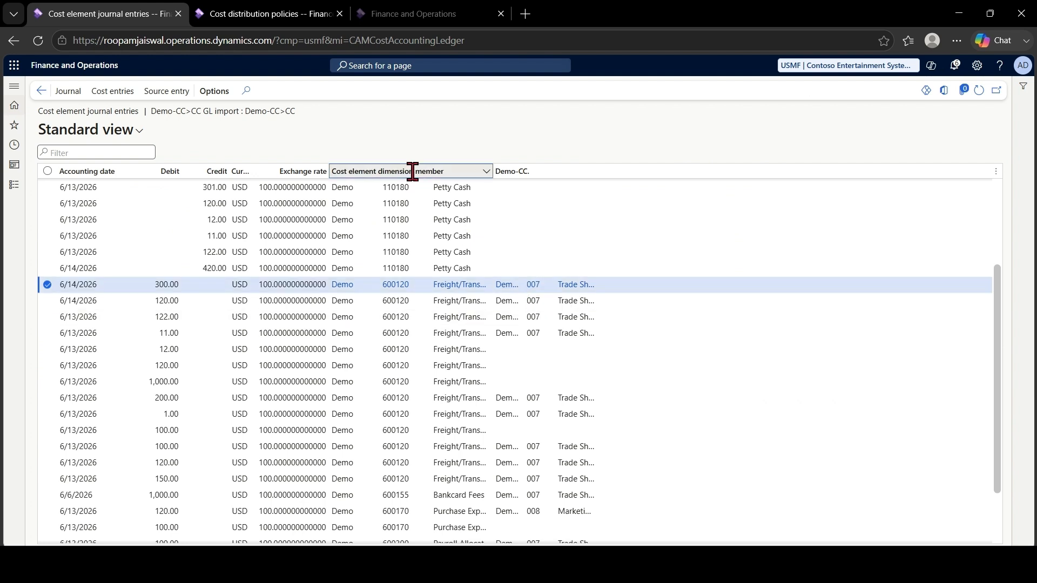
{"action": "left_click", "coordinate": [385, 307]}
{"action": "type", "text": "6"}
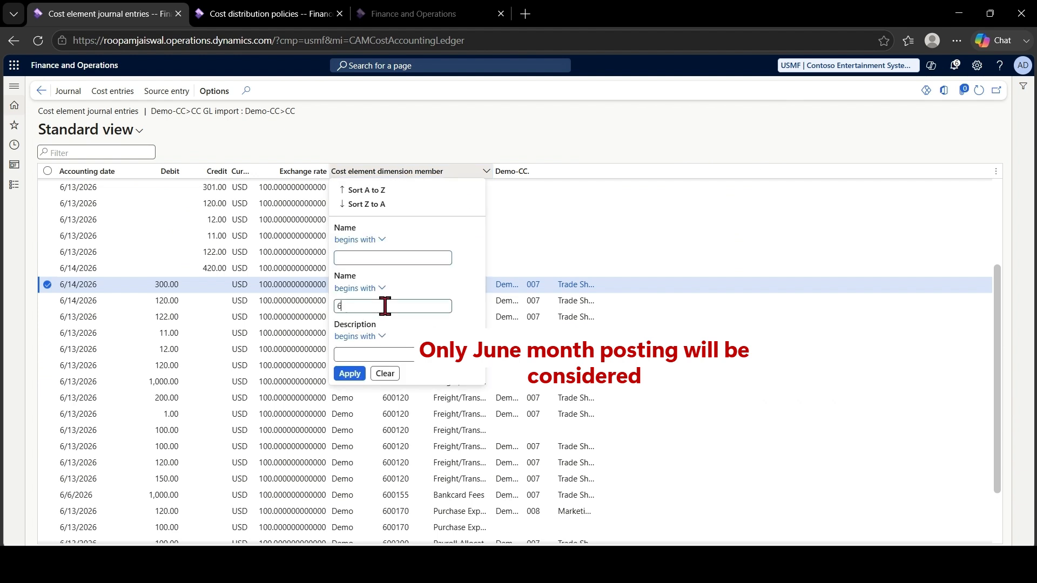
{"action": "type", "text": "00120"}
{"action": "key", "text": "Return"}
- Filter the journal entries' Demo-CC. cost object name by 007
{"action": "left_click", "coordinate": [532, 172]}
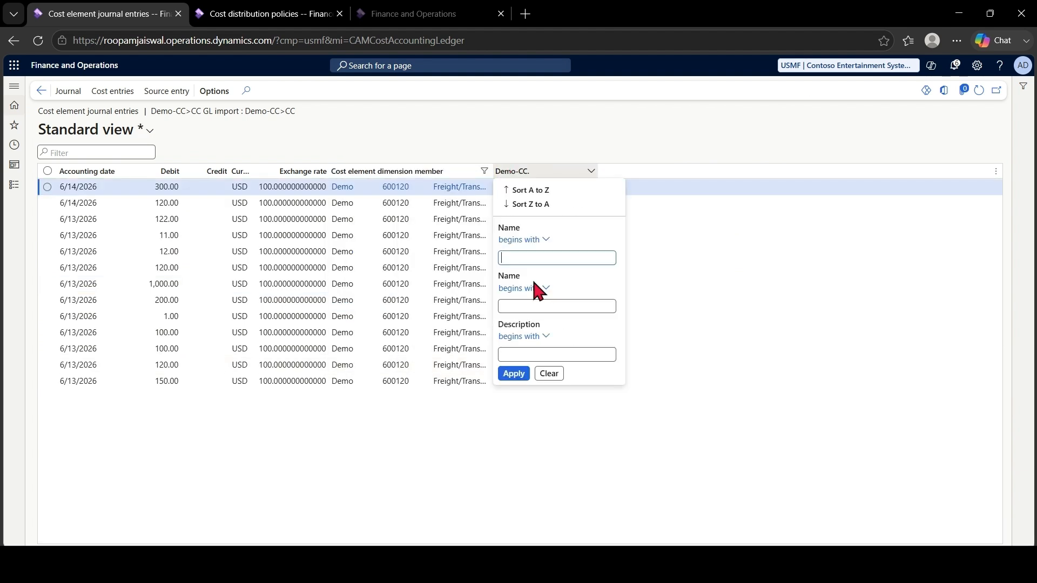
{"action": "left_click", "coordinate": [528, 307]}
{"action": "type", "text": "007"}
{"action": "double_click", "coordinate": [528, 306]}
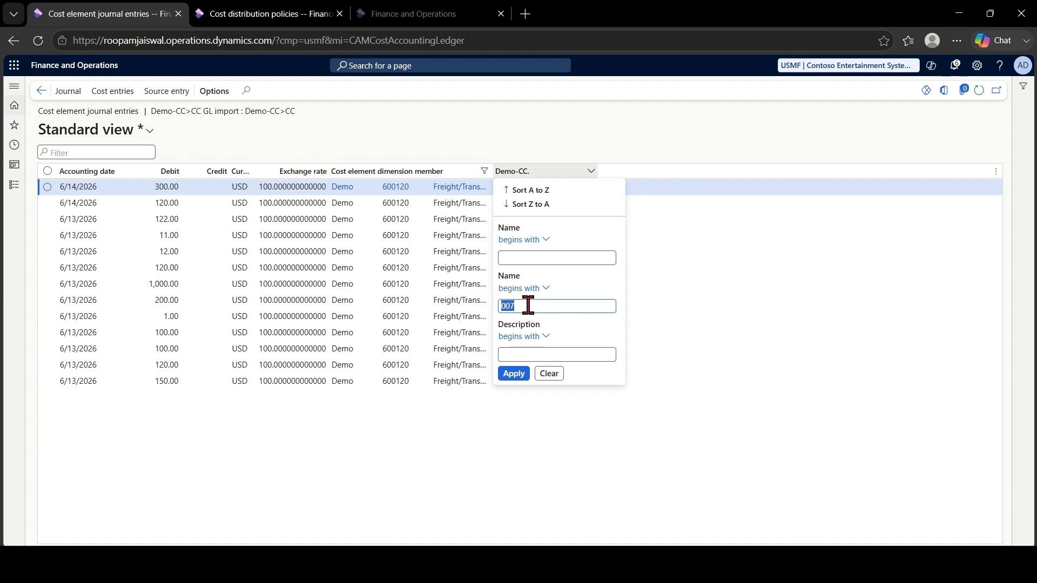
{"action": "left_click", "coordinate": [513, 374]}
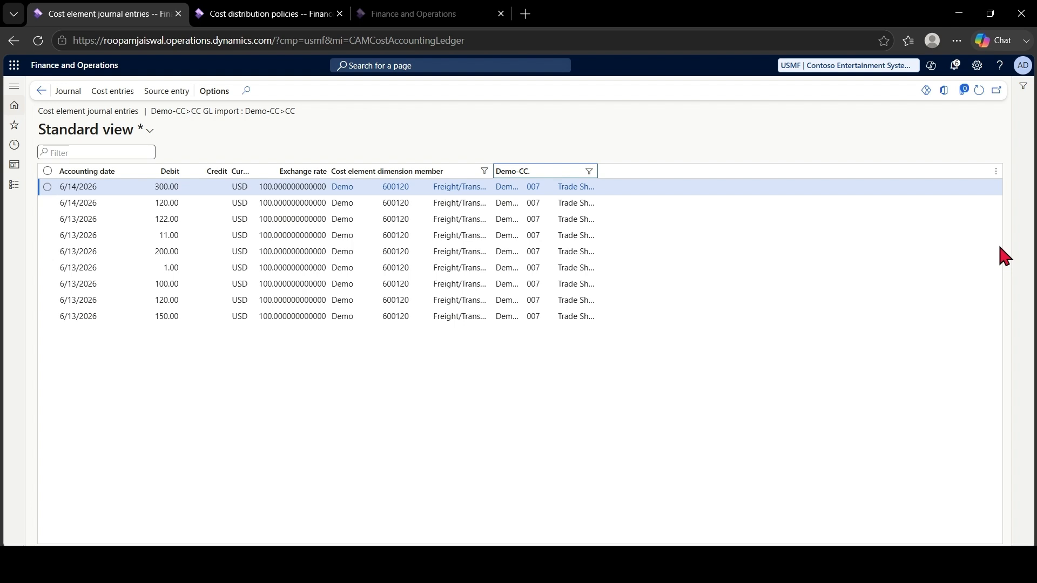
- Show the footer of the filtered journal entries grid and bring up a total for the Debit column
{"action": "left_click", "coordinate": [996, 171]}
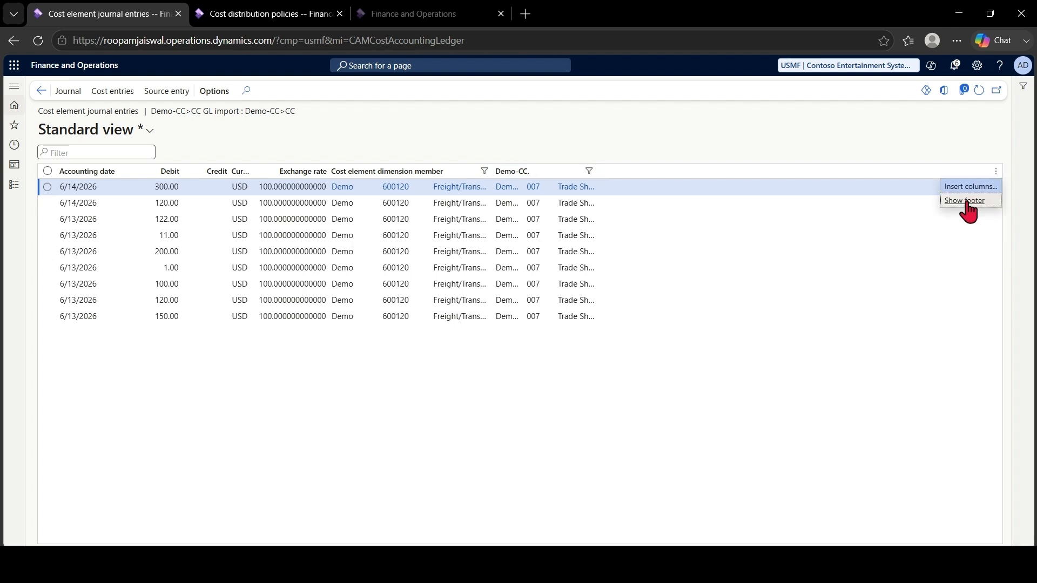
{"action": "left_click", "coordinate": [966, 202]}
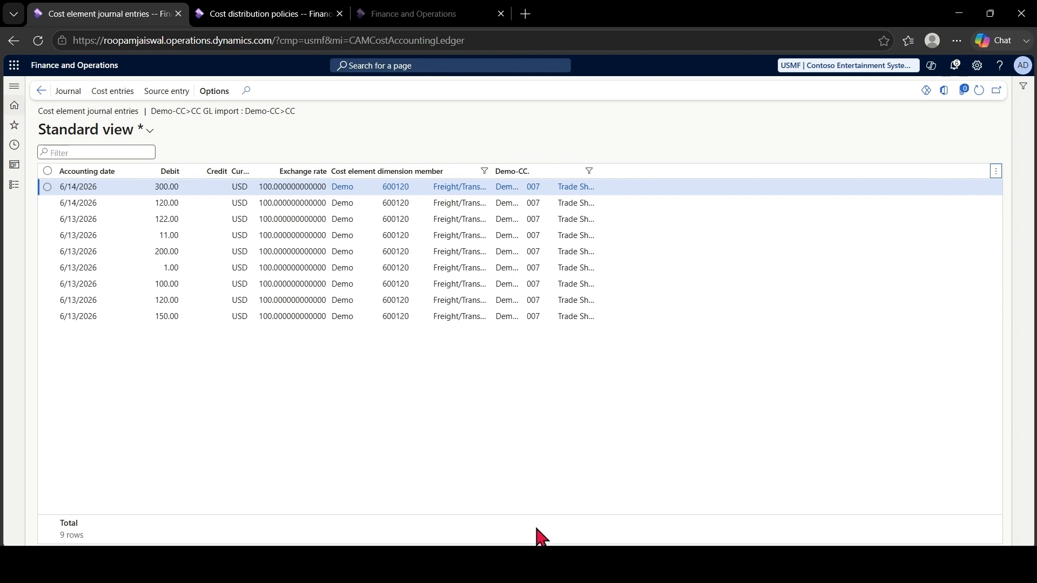
{"action": "left_click", "coordinate": [185, 527]}
{"action": "left_click", "coordinate": [163, 525]}
{"action": "left_click", "coordinate": [163, 526]}
{"action": "left_click", "coordinate": [165, 511]}
- Switch back to the cost distribution policies and check the cost control unit assignment of the Demo-cc policy
{"action": "left_click", "coordinate": [261, 14]}
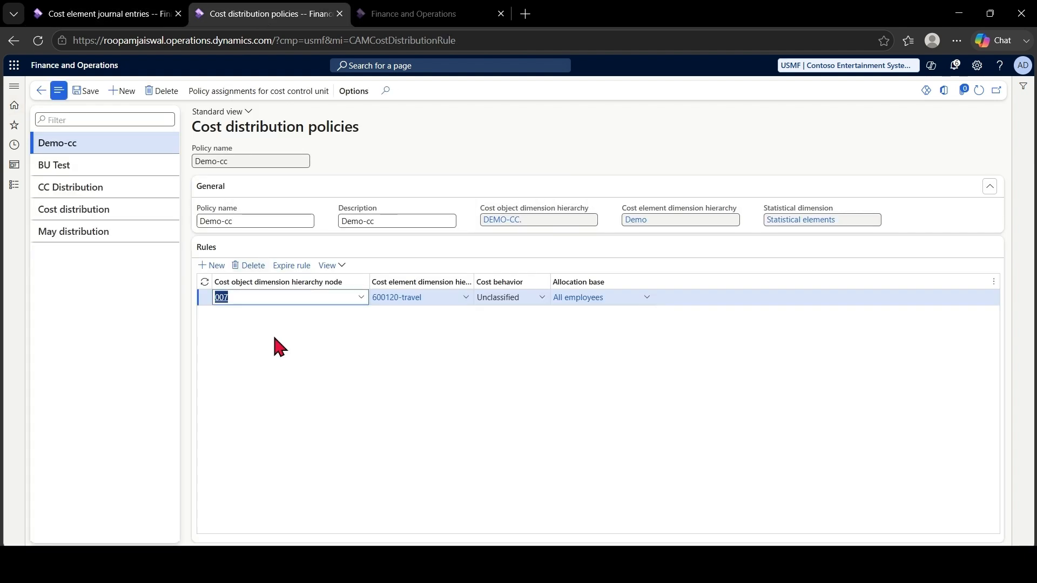
{"action": "left_click", "coordinate": [292, 376]}
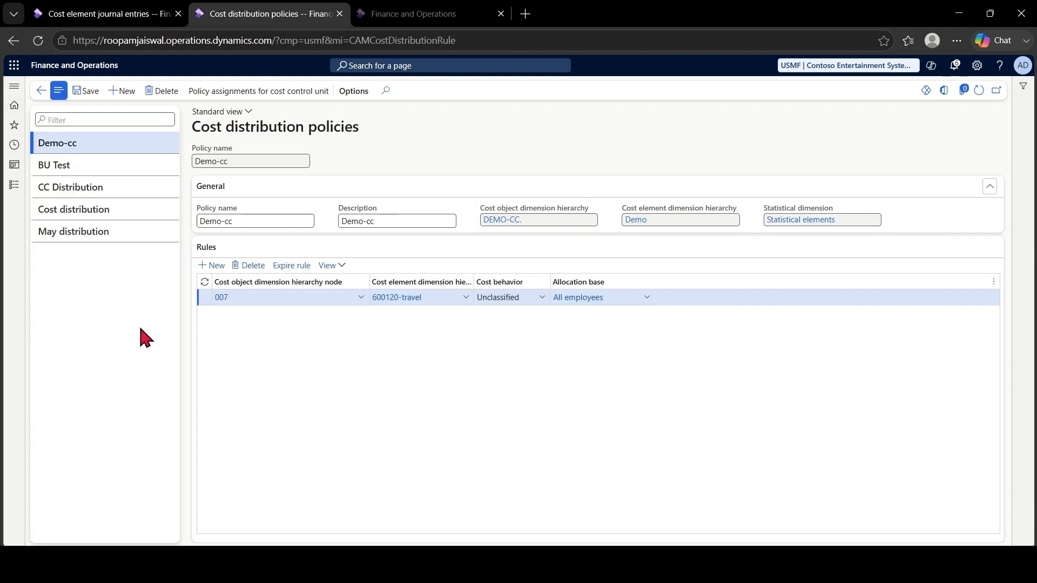
{"action": "left_click", "coordinate": [234, 93]}
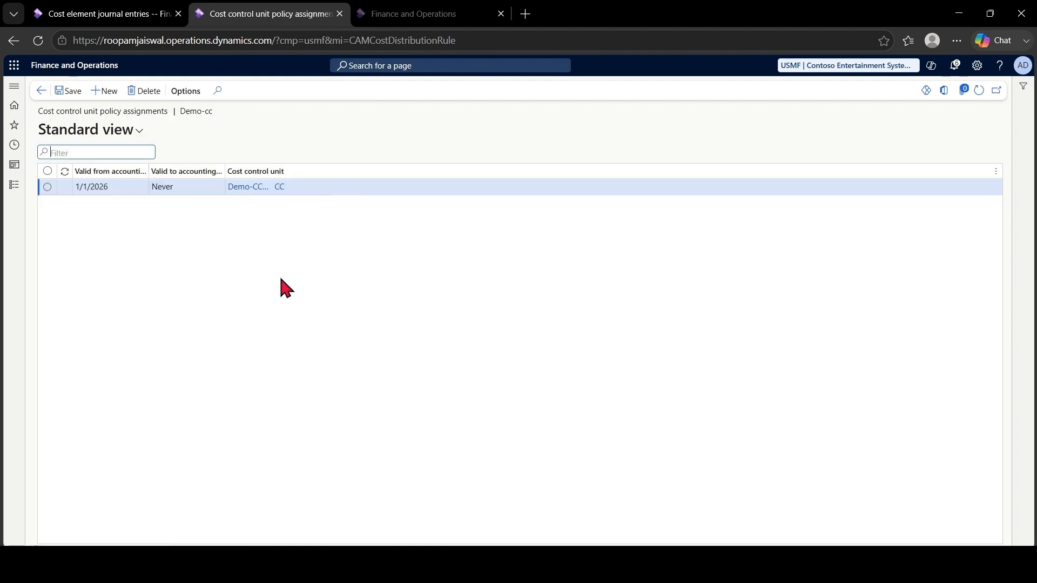
- Leave the cost distribution policies and open the actual versions of the Demo-CC>CC cost accounting ledger
{"action": "left_click", "coordinate": [42, 93]}
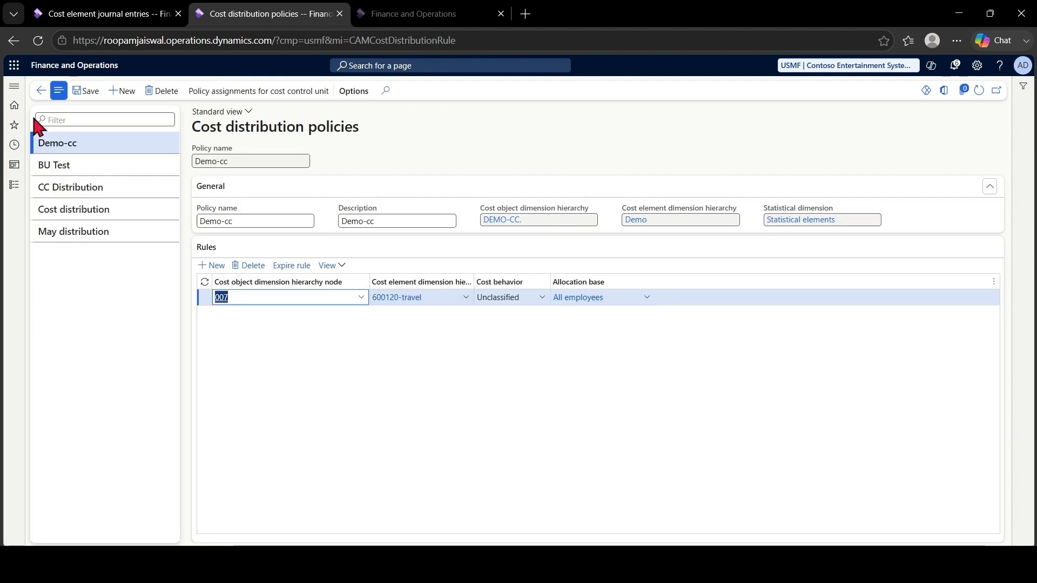
{"action": "left_click", "coordinate": [42, 98]}
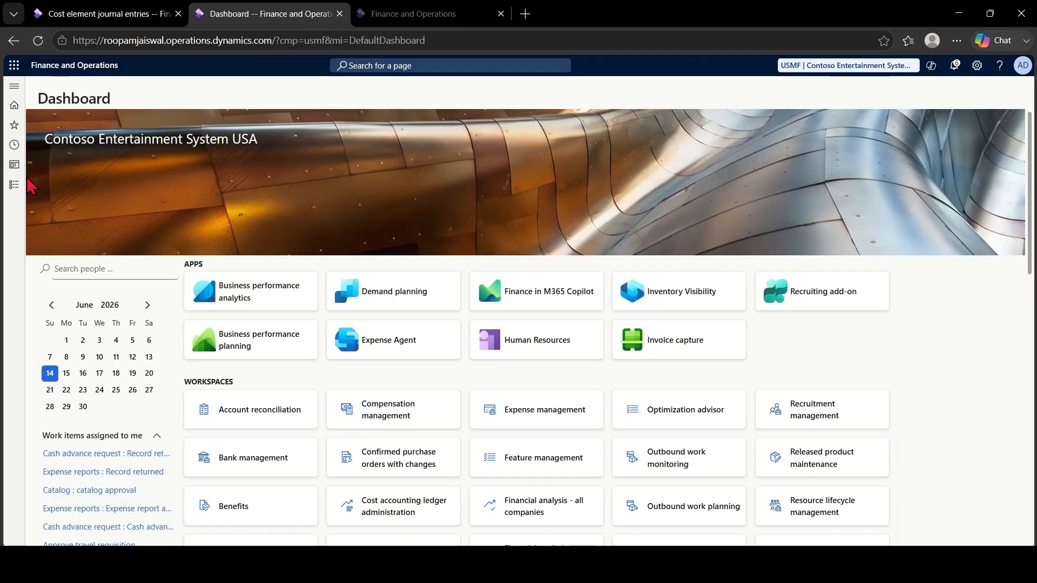
{"action": "left_click", "coordinate": [15, 190]}
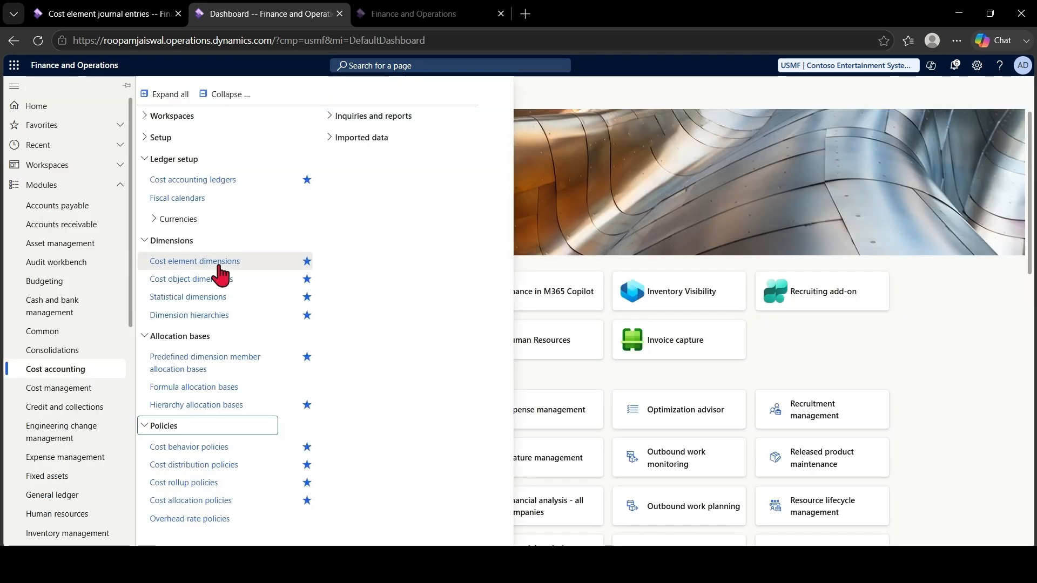
{"action": "left_click", "coordinate": [205, 182]}
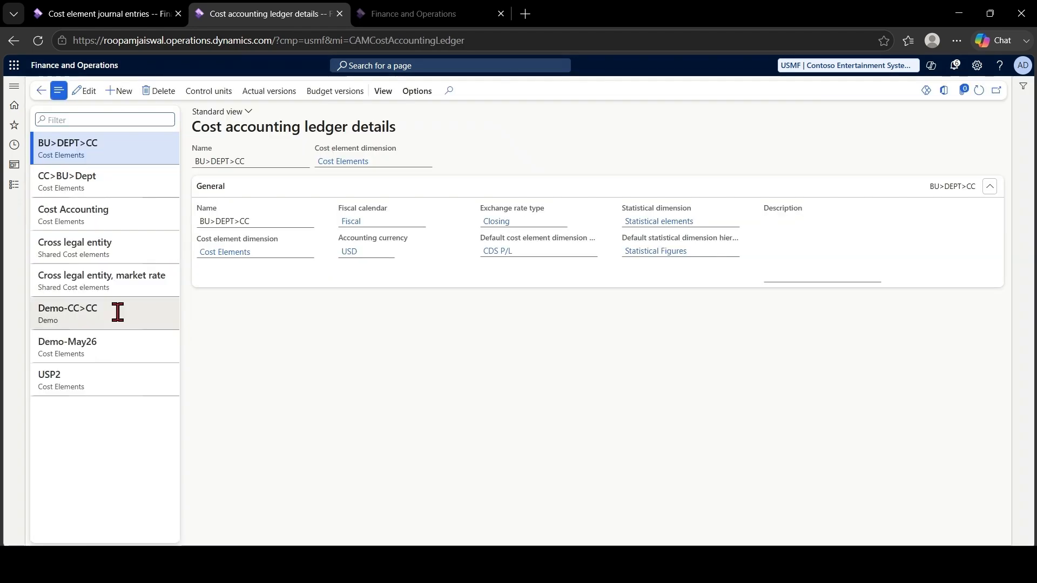
{"action": "left_click", "coordinate": [118, 312]}
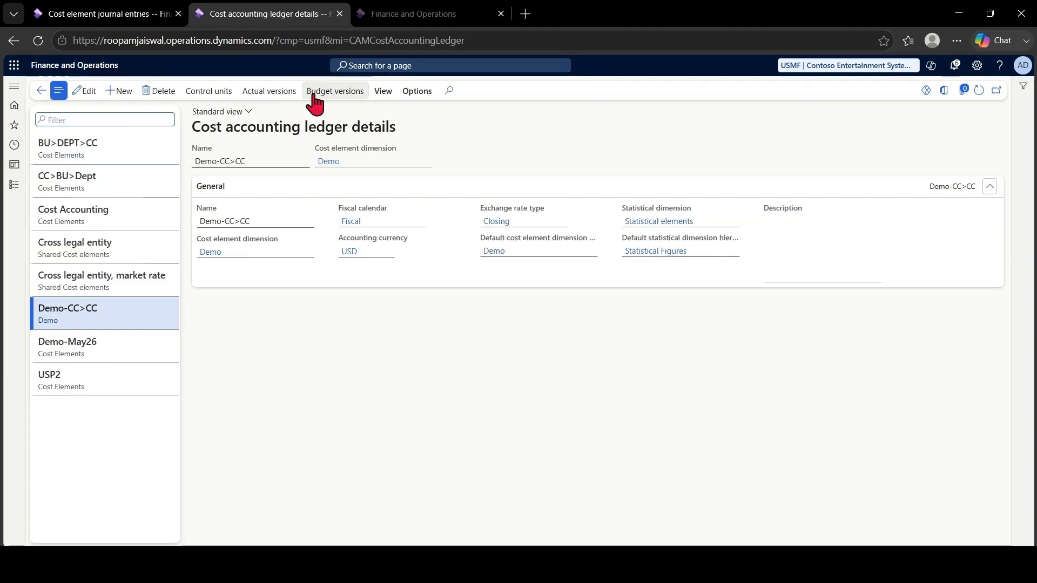
{"action": "left_click", "coordinate": [283, 91]}
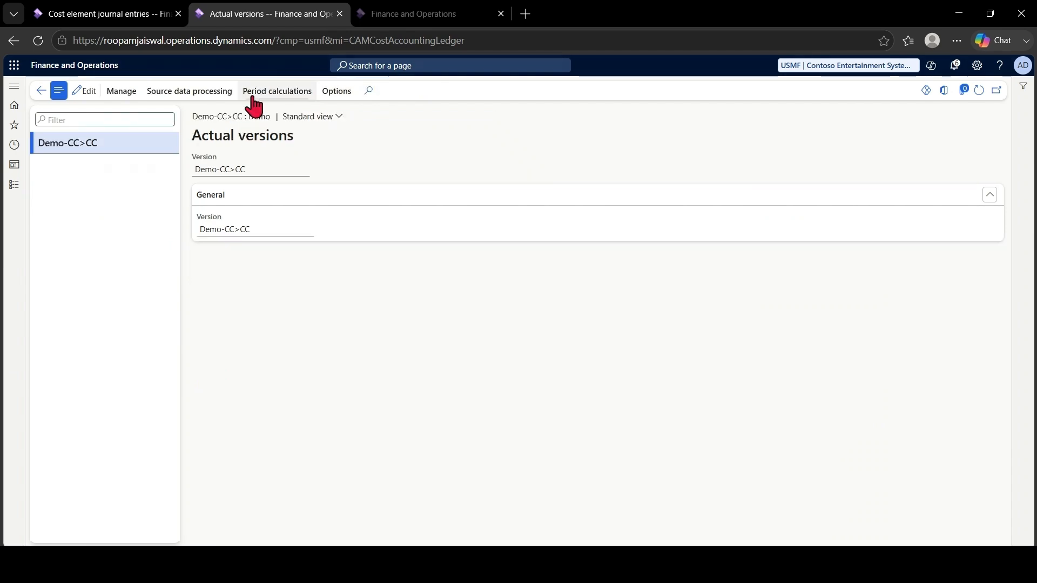
- Run the overhead calculation for the Demo-CC>CC version with fiscal calendar period Fiscal 2026 Period 6
{"action": "left_click", "coordinate": [254, 103]}
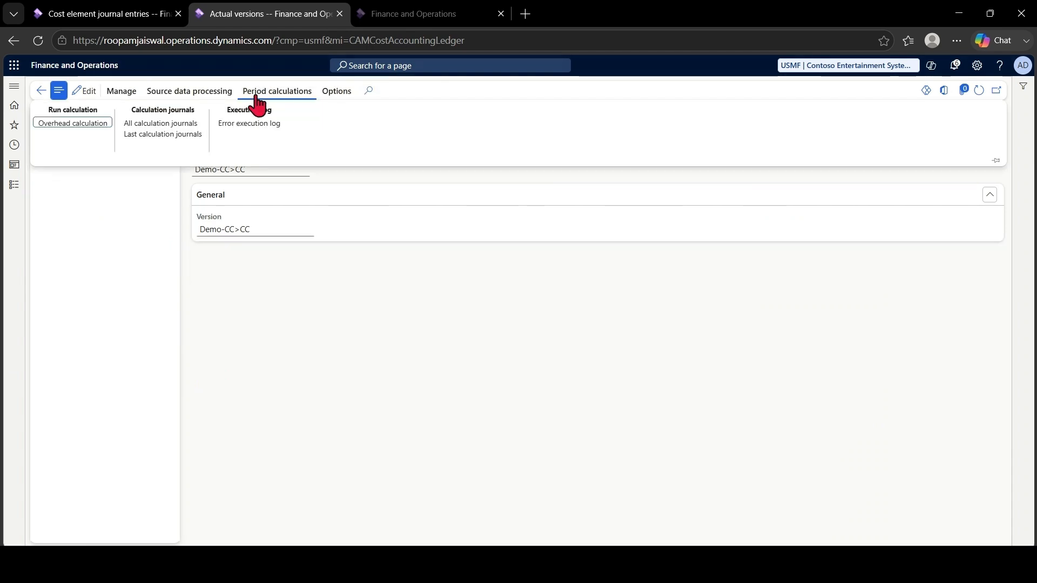
{"action": "left_click", "coordinate": [90, 124]}
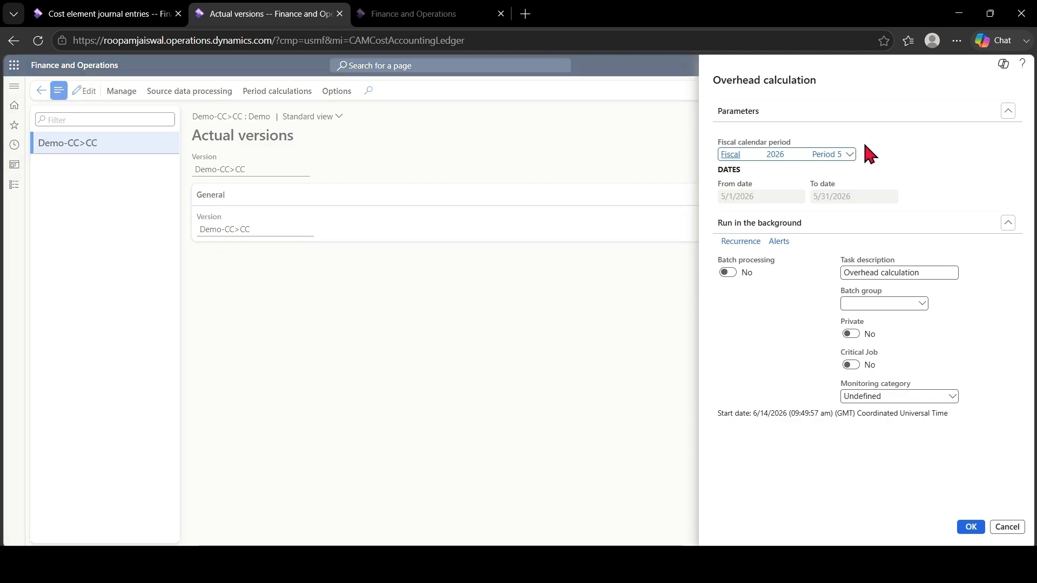
{"action": "left_click", "coordinate": [850, 155]}
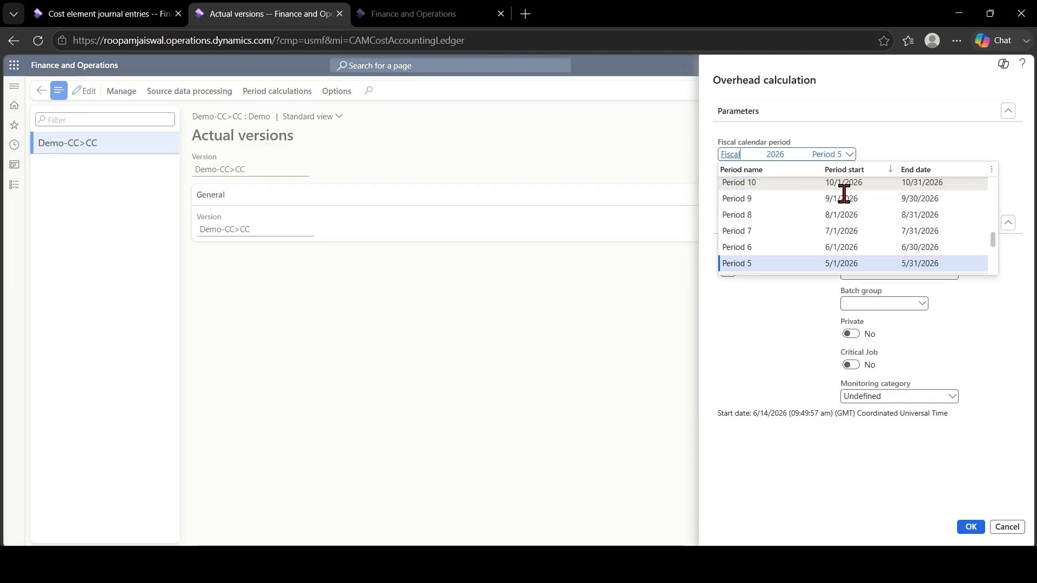
{"action": "left_click", "coordinate": [970, 527]}
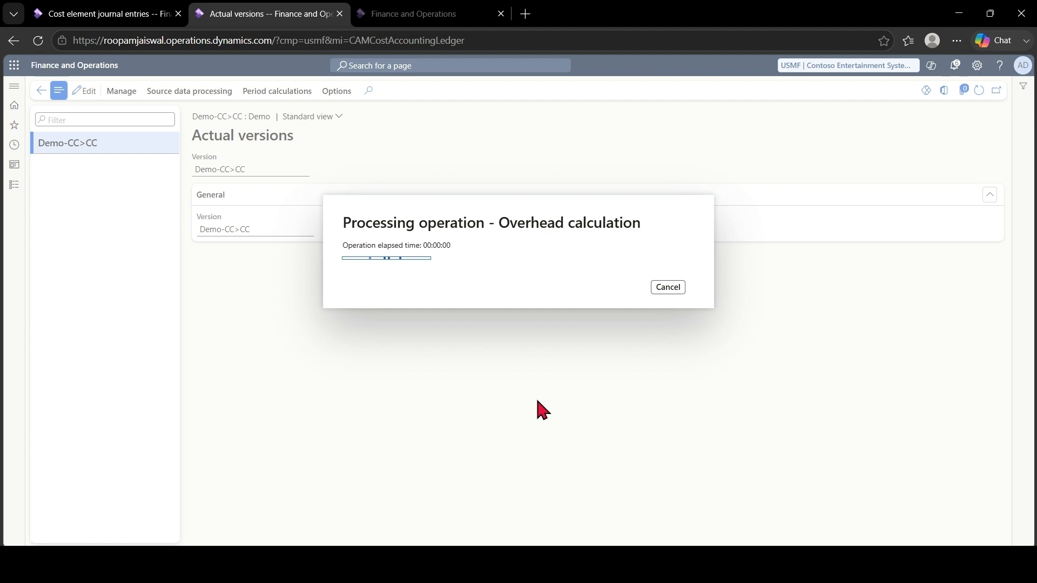
- Open the last calculation journals for the Demo-CC>CC version and view the cost distribution journal's entries
{"action": "left_click", "coordinate": [273, 107]}
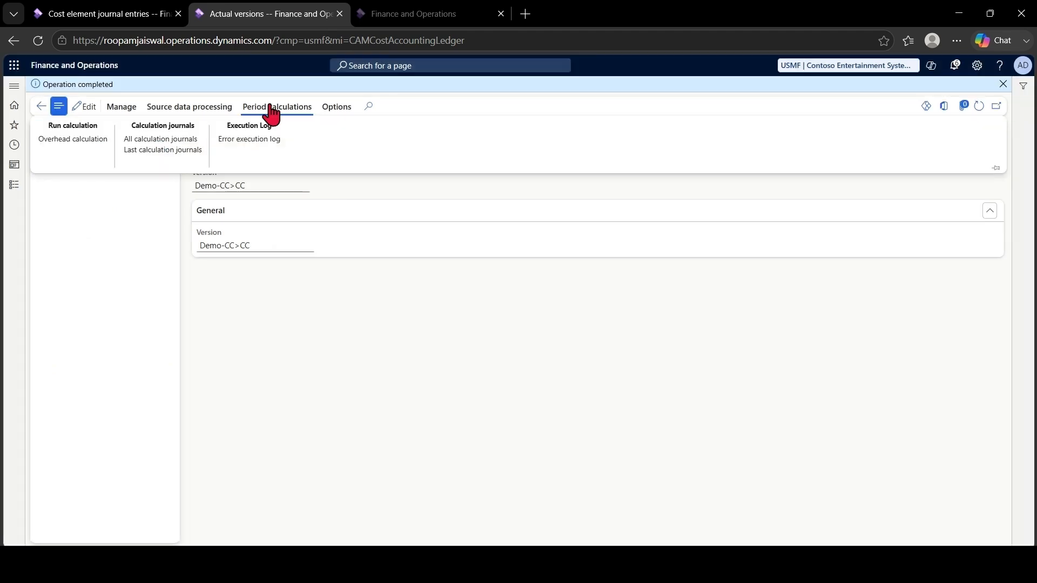
{"action": "left_click", "coordinate": [180, 152]}
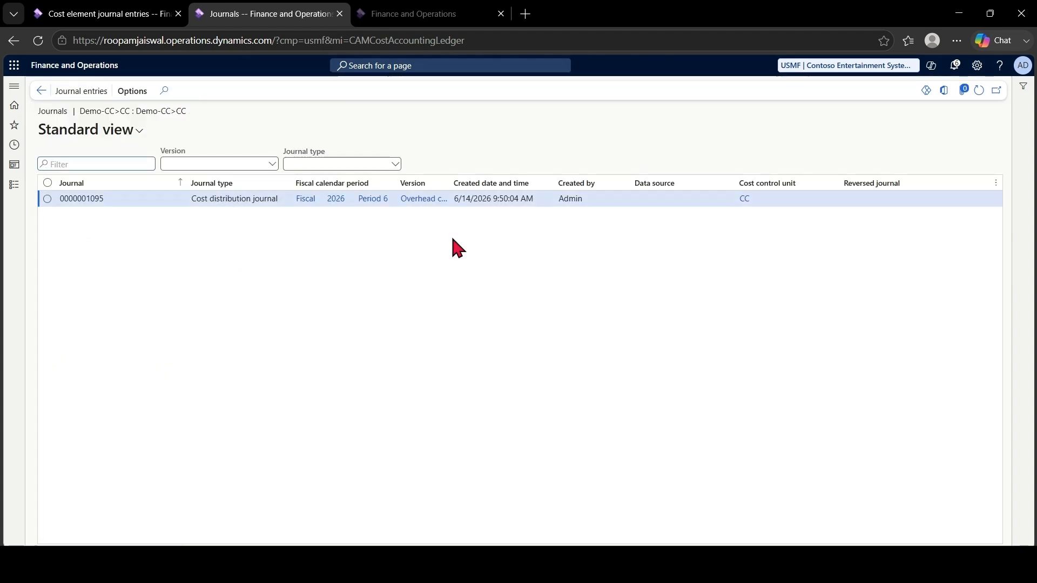
{"action": "left_click", "coordinate": [70, 89]}
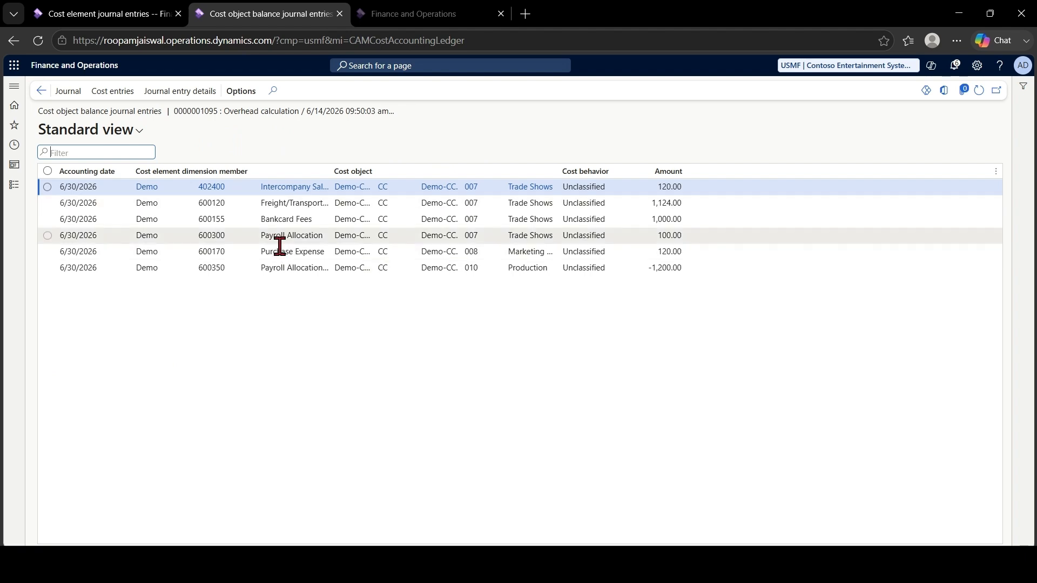
- Check the cost entries behind the 402400, 600155 and 600300 rows of the cost object balance journal entries
{"action": "left_click", "coordinate": [117, 95]}
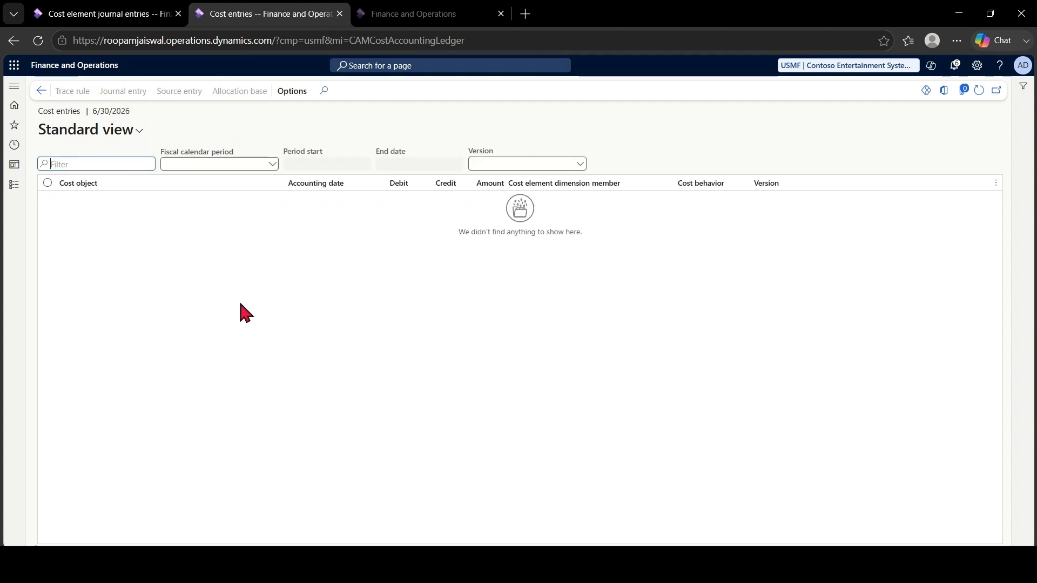
{"action": "left_click", "coordinate": [42, 93]}
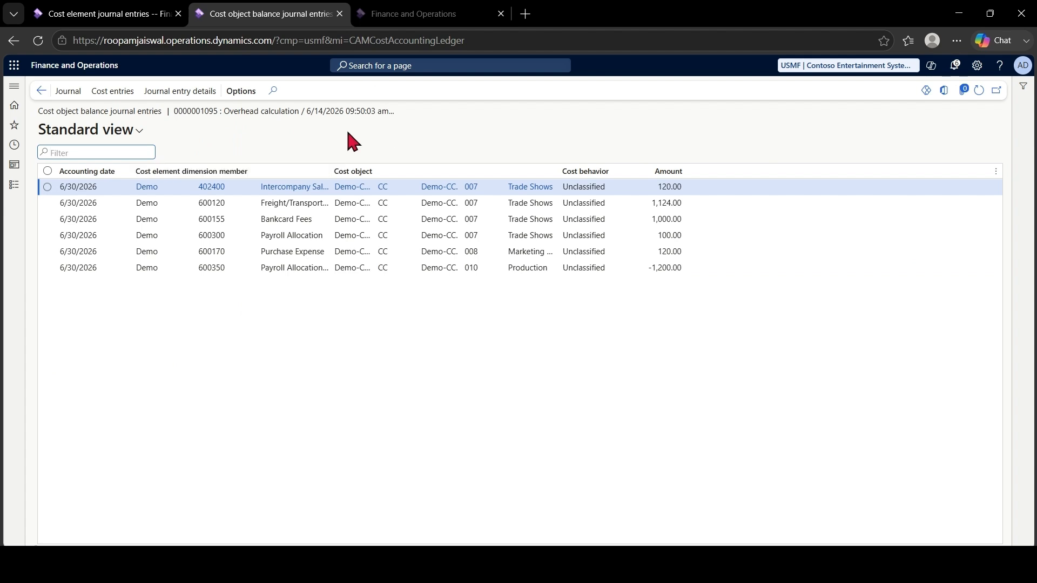
{"action": "left_click", "coordinate": [248, 221]}
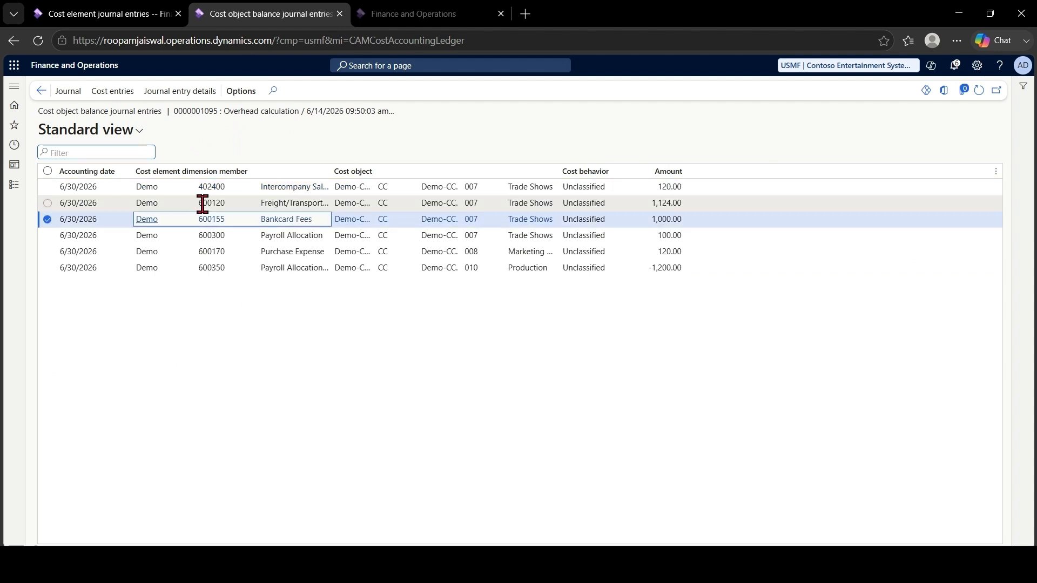
{"action": "left_click", "coordinate": [208, 204]}
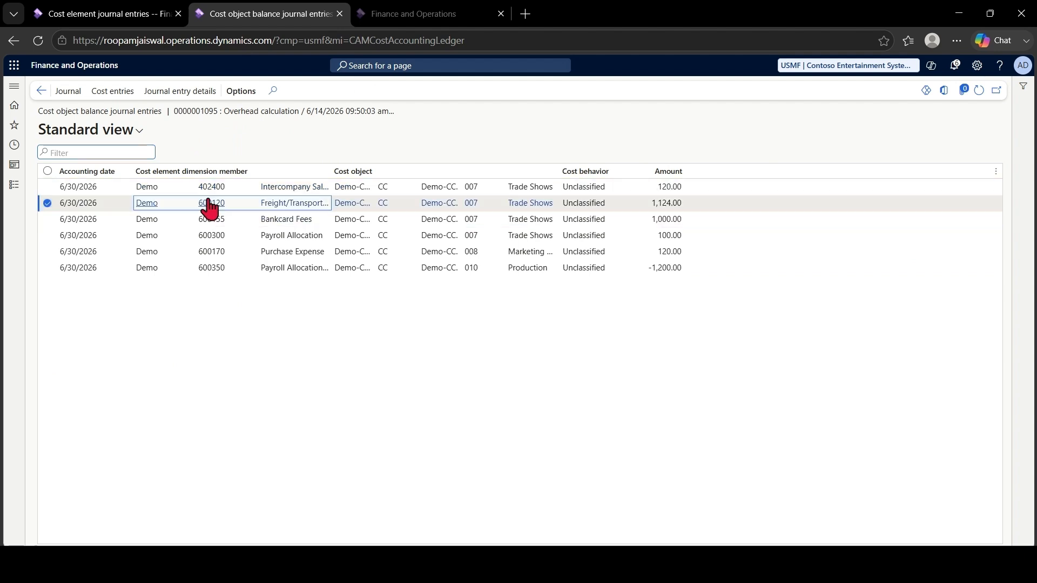
{"action": "left_click", "coordinate": [234, 220]}
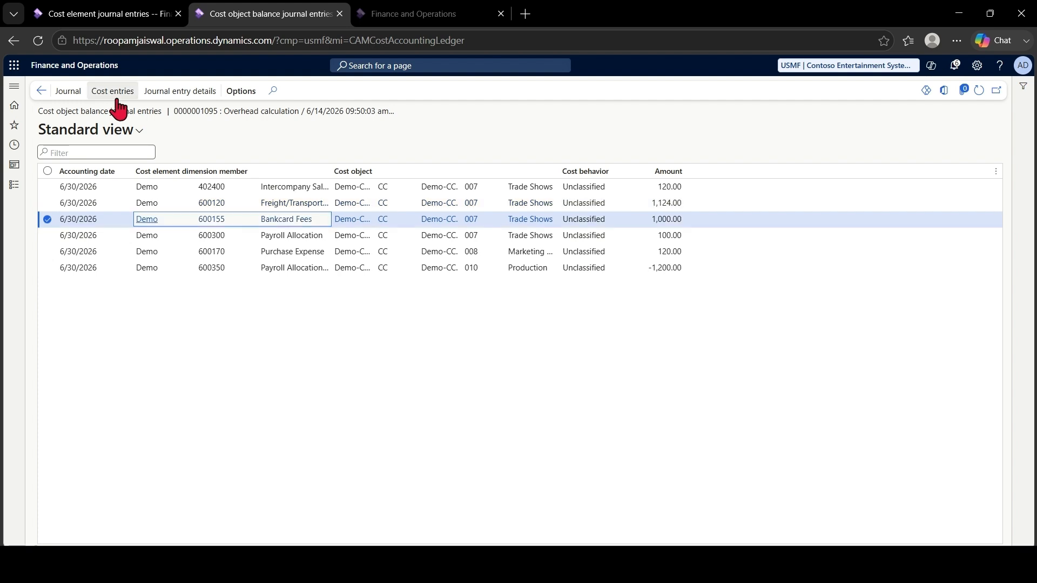
{"action": "left_click", "coordinate": [116, 98]}
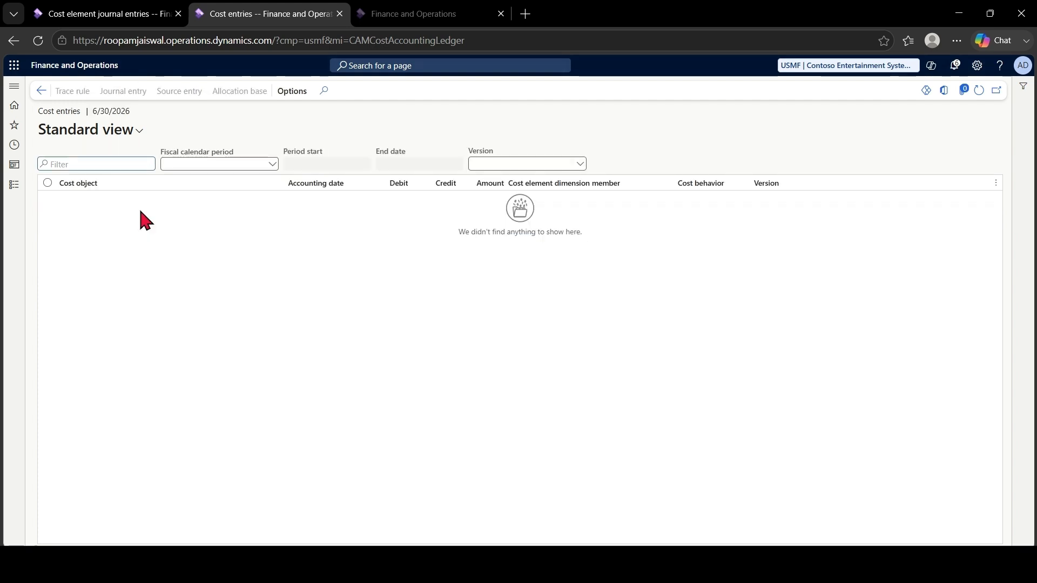
{"action": "left_click", "coordinate": [41, 91]}
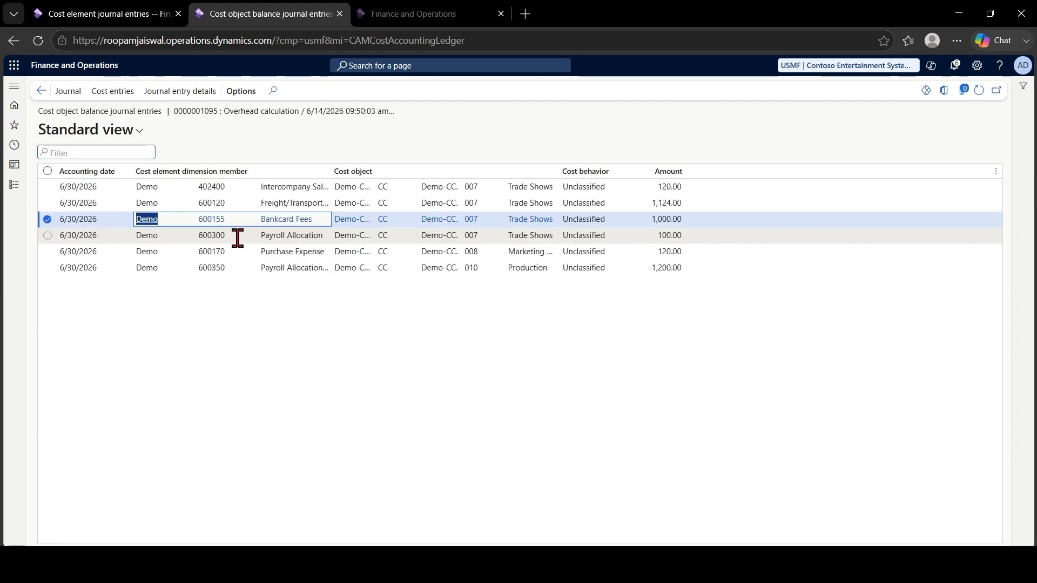
{"action": "left_click", "coordinate": [110, 98]}
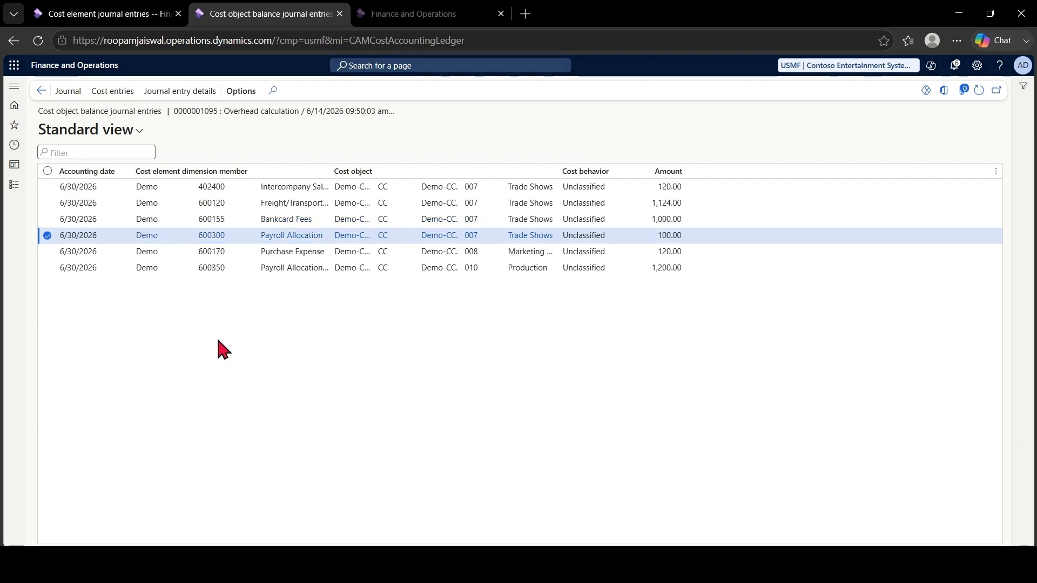
{"action": "left_click", "coordinate": [141, 239]}
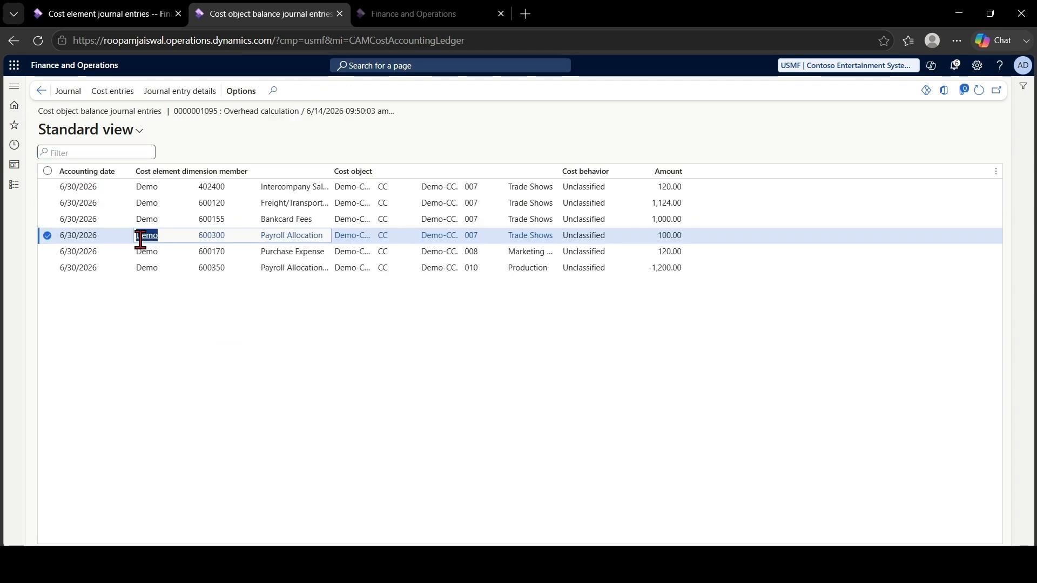
- Compare the 600120 balance amount for cost object 007 with the filtered journal's Debit total, and open that row's cost entries
{"action": "left_click", "coordinate": [223, 203]}
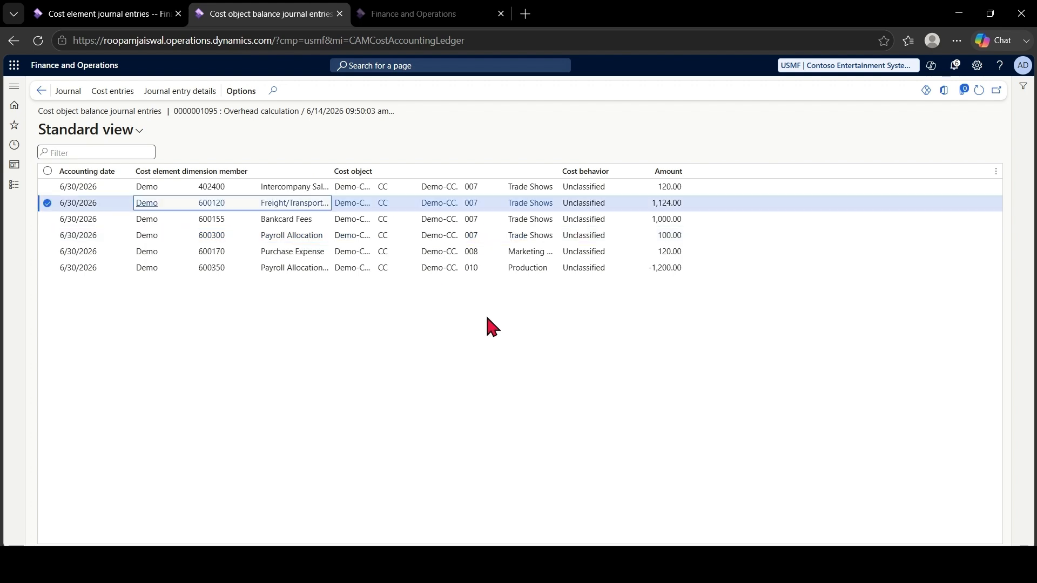
{"action": "left_click", "coordinate": [222, 204]}
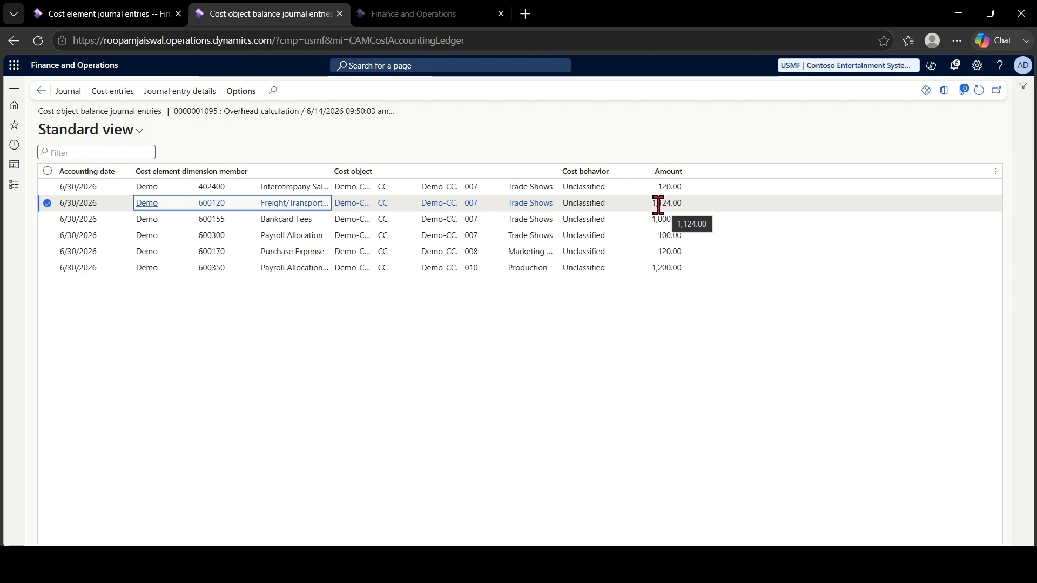
{"action": "left_click", "coordinate": [104, 16]}
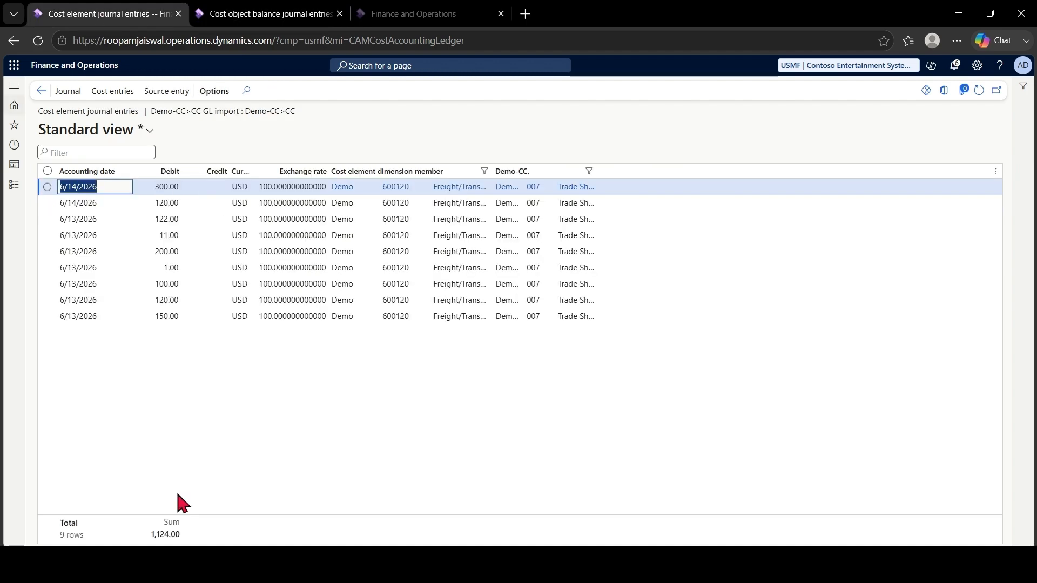
{"action": "left_click", "coordinate": [292, 23]}
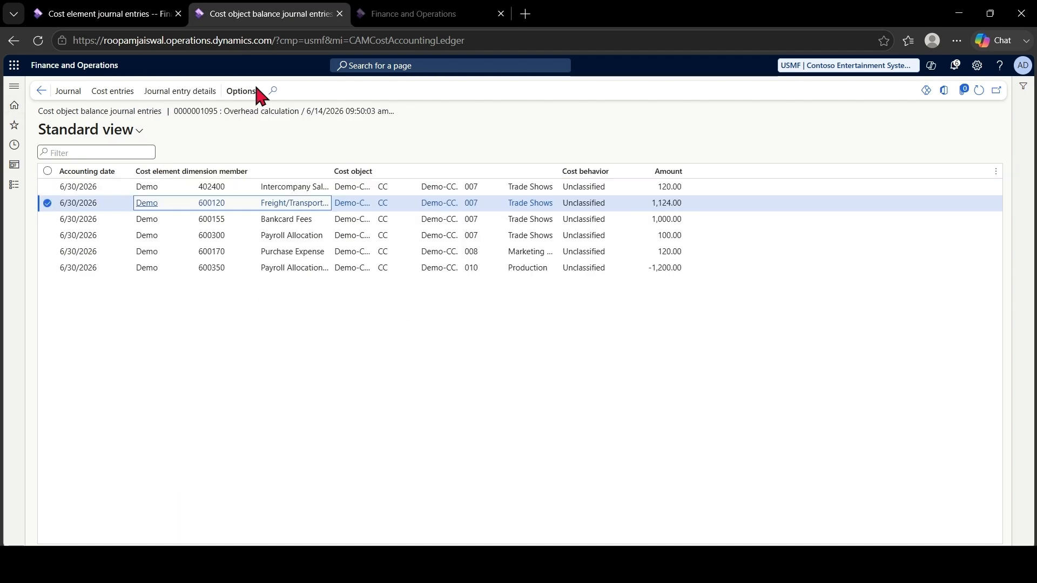
{"action": "left_click", "coordinate": [121, 92]}
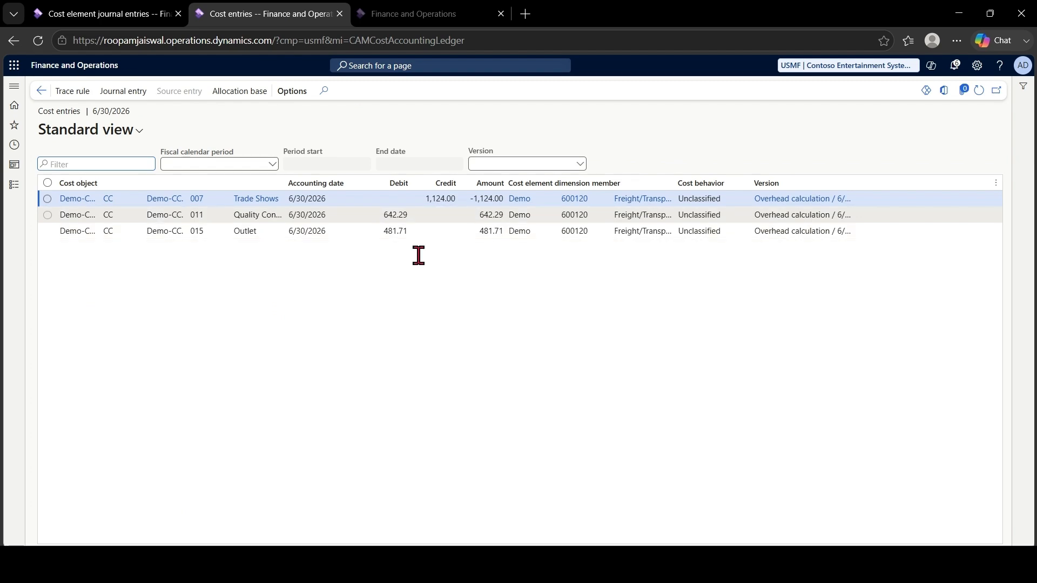
- Switch to the sm313-Imported statistical measures workbook in Excel and calculate =1124/7 in cell I10
{"action": "mouse_move", "coordinate": [684, 565]}
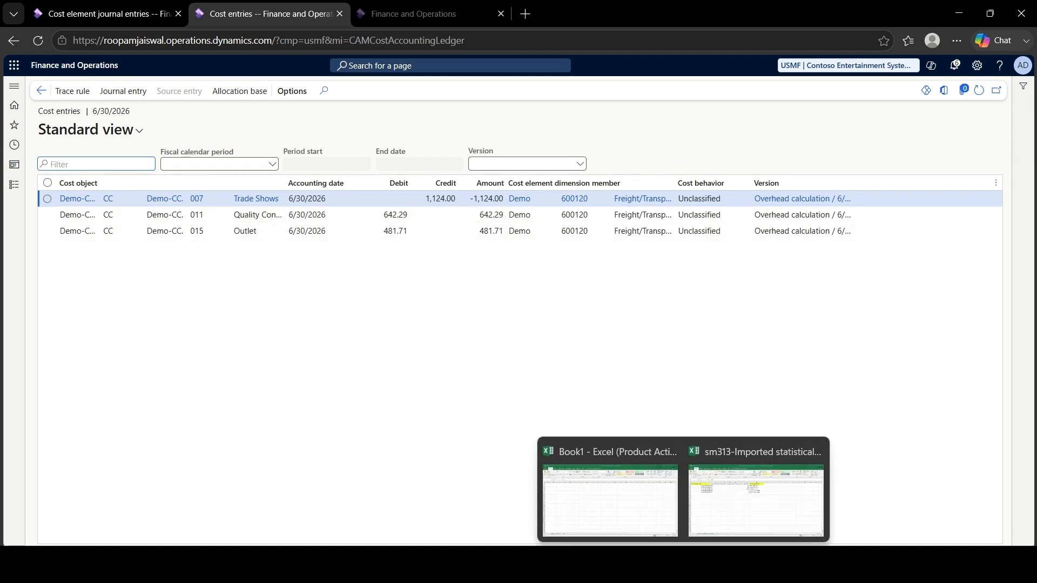
{"action": "left_click", "coordinate": [725, 509]}
{"action": "left_click", "coordinate": [647, 287]}
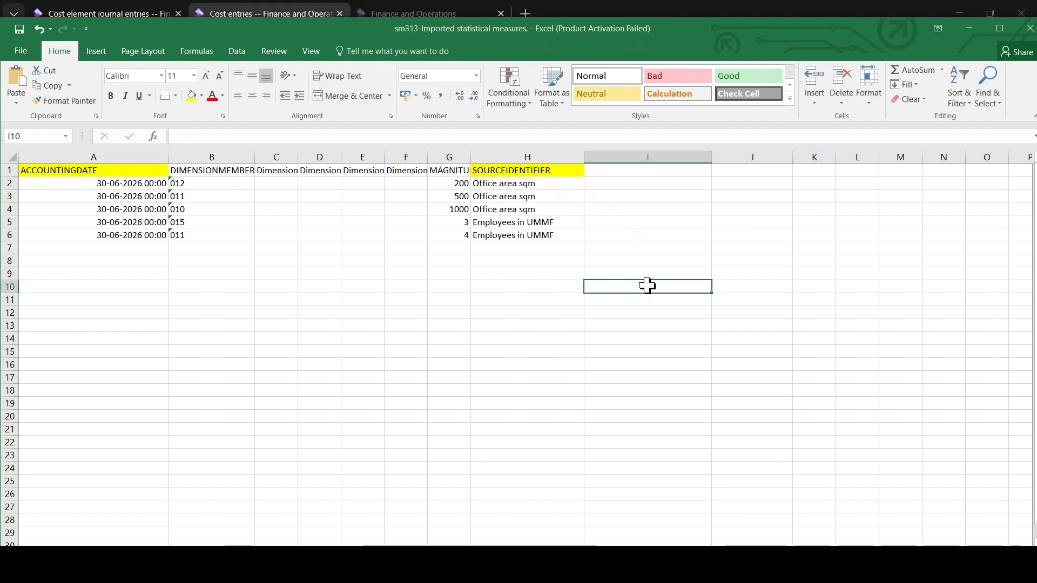
{"action": "type", "text": "=112"}
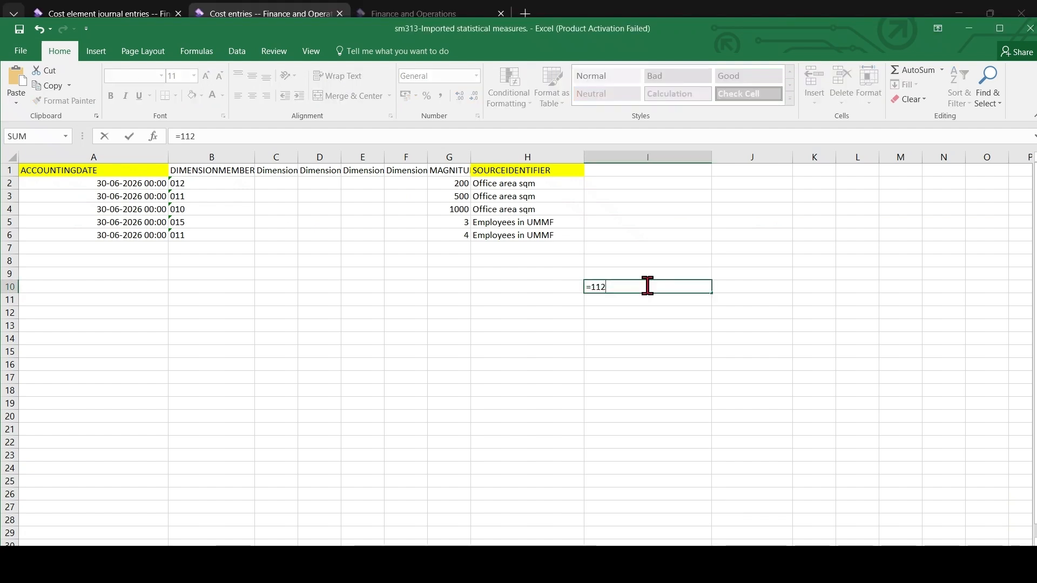
{"action": "type", "text": "4/"}
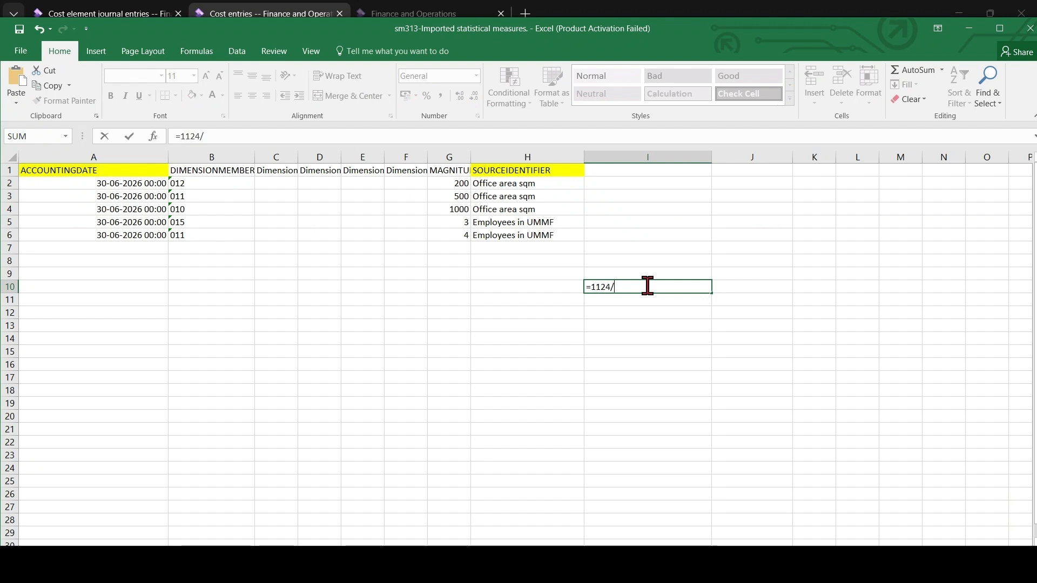
{"action": "type", "text": "7"}
{"action": "key", "text": "Return"}
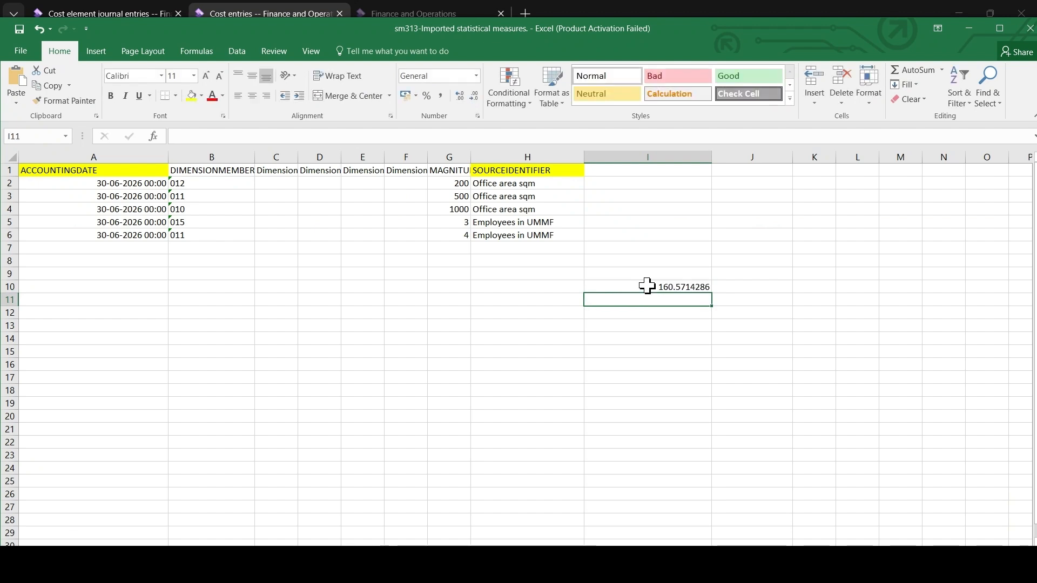
- Calculate =I10*G5 in cell J10 to get cost object 015's share by its employee count
{"action": "left_click", "coordinate": [761, 288]}
{"action": "type", "text": "="}
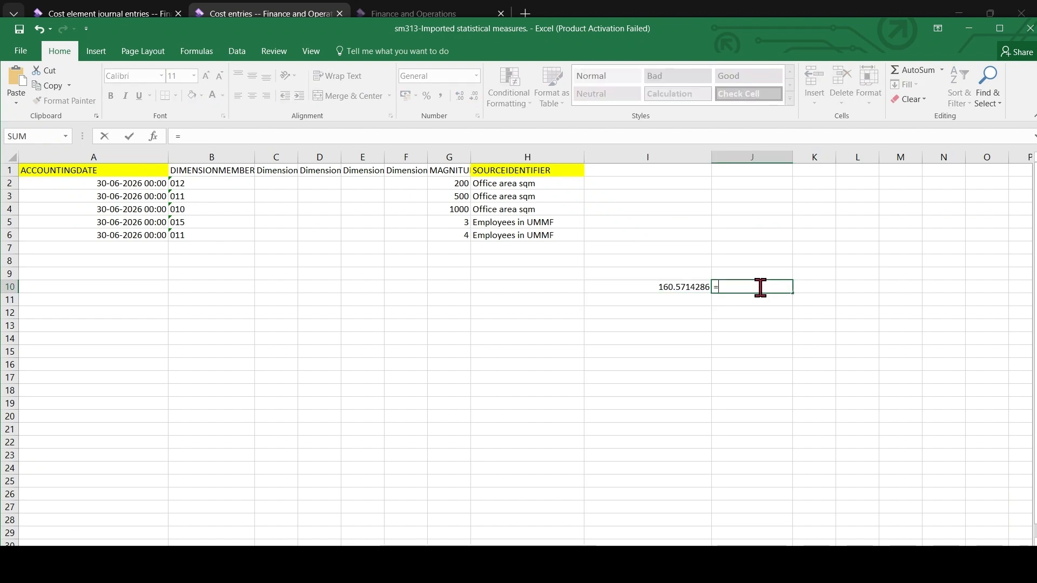
{"action": "left_click", "coordinate": [685, 287]}
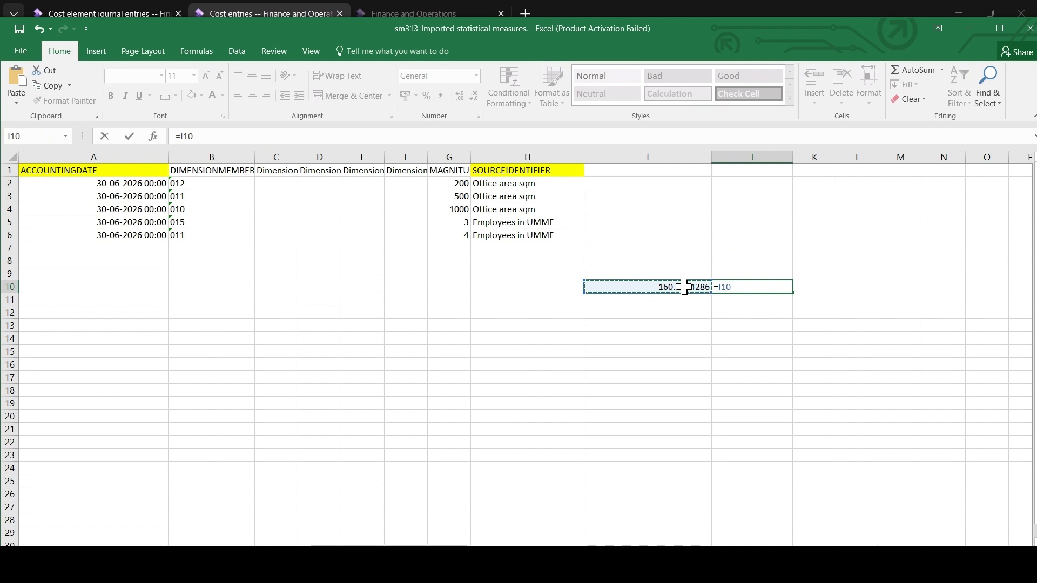
{"action": "type", "text": "*"}
{"action": "left_click", "coordinate": [459, 224]}
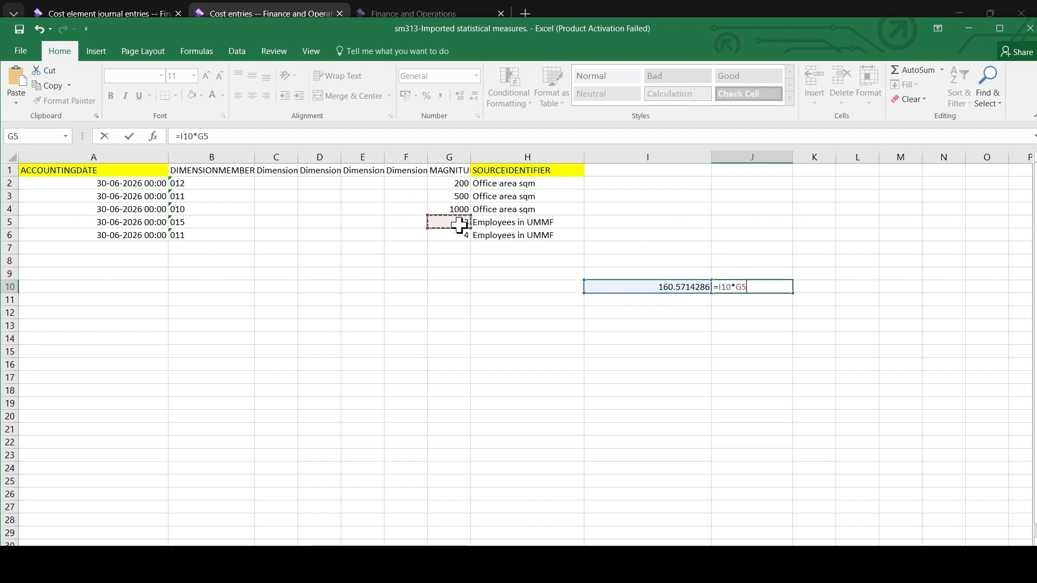
{"action": "key", "text": "Return"}
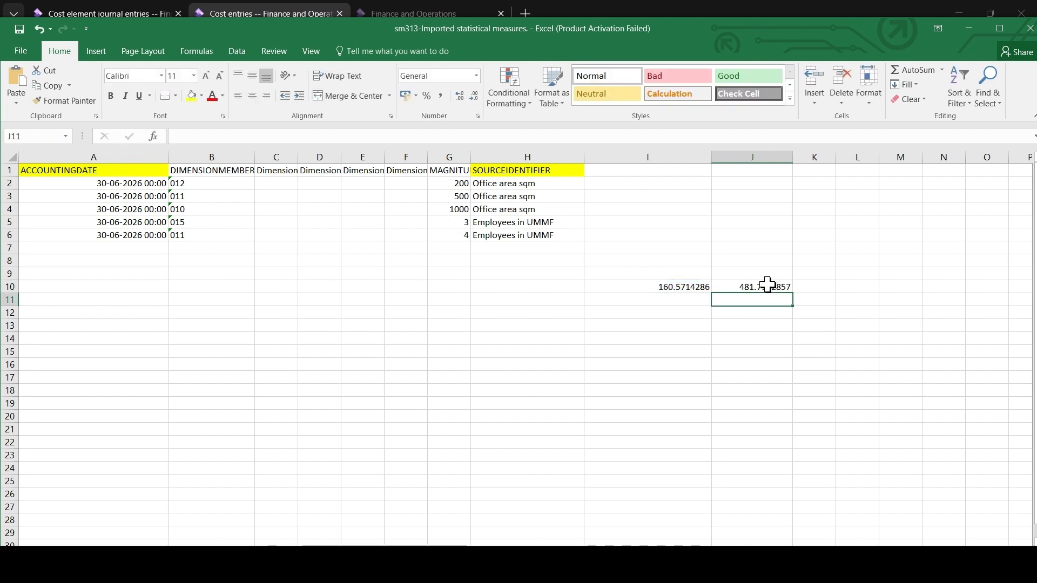
- Compare the J10 result with cost object 015's debit in the Finance and Operations cost entries, and check the workbook's 011 employees row
{"action": "key", "text": "alt+Tab"}
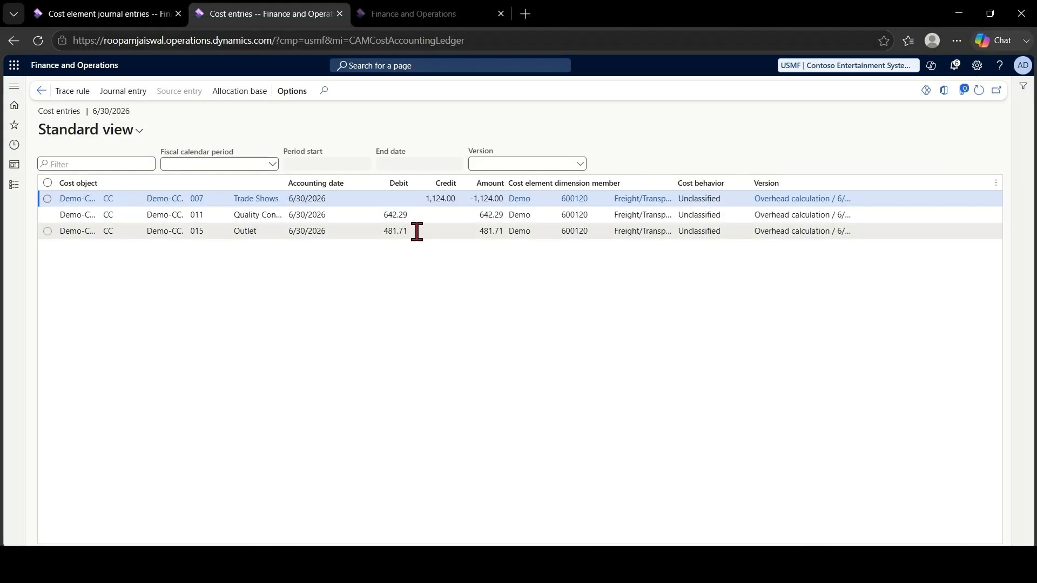
{"action": "left_click", "coordinate": [417, 231]}
{"action": "key", "text": "alt+Tab"}
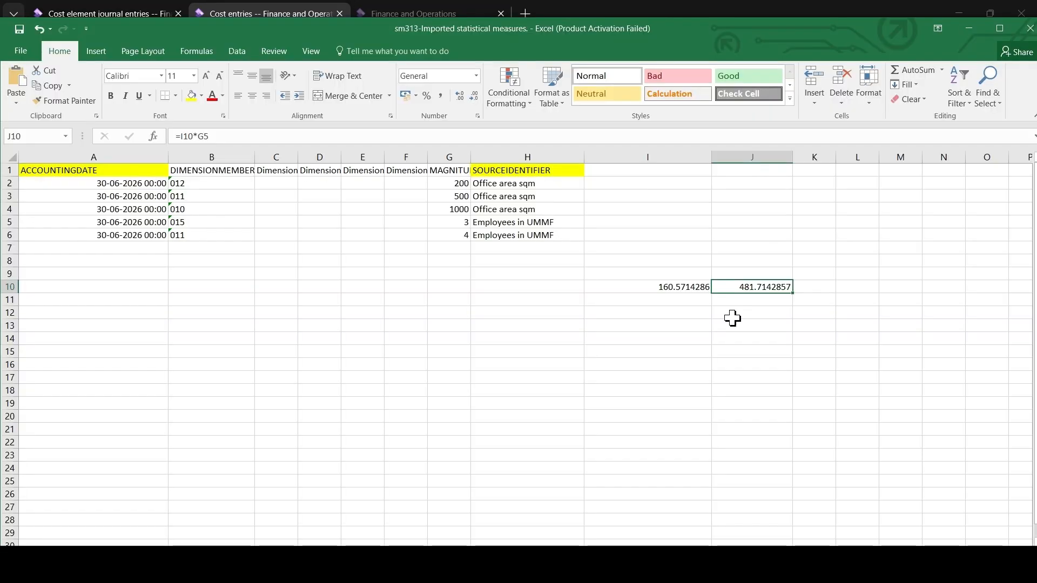
{"action": "left_click", "coordinate": [222, 236]}
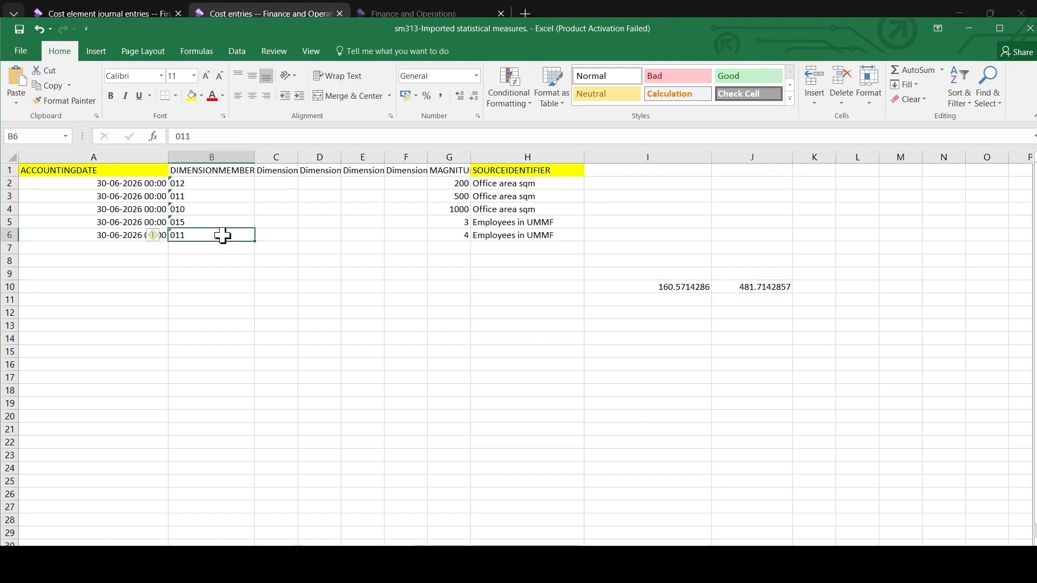
{"action": "key", "text": "alt+Tab"}
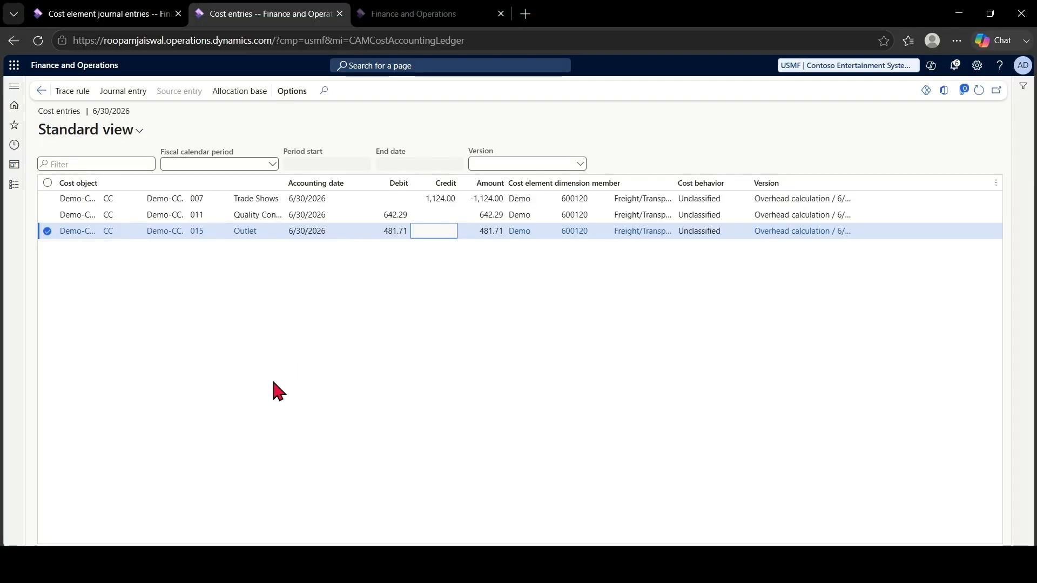
- Trace the distribution rule behind the cost object 015 entry and view the allocation base magnitudes for its distribution
{"action": "left_click", "coordinate": [72, 90]}
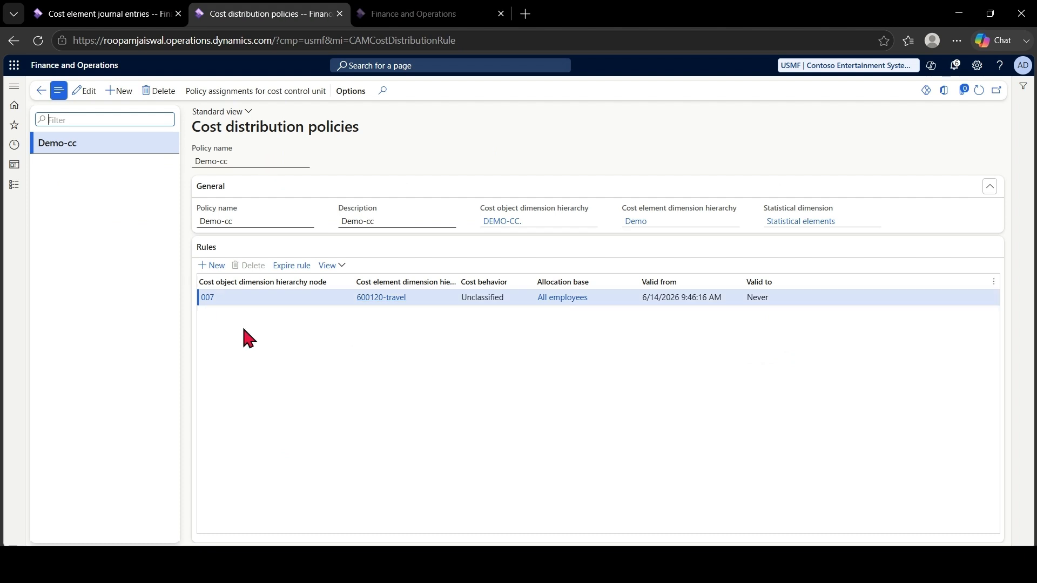
{"action": "left_click", "coordinate": [41, 91]}
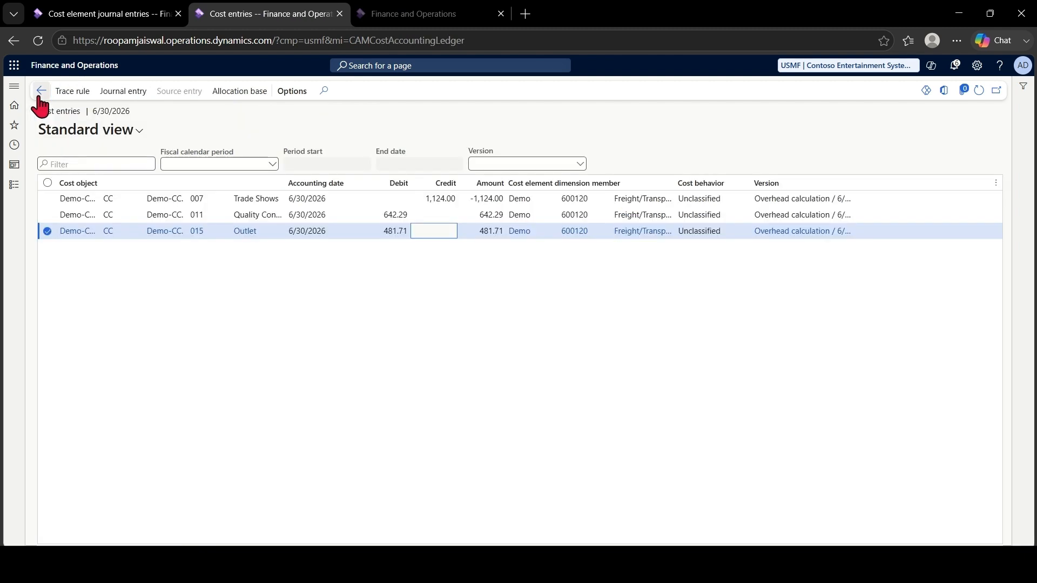
{"action": "left_click", "coordinate": [238, 92]}
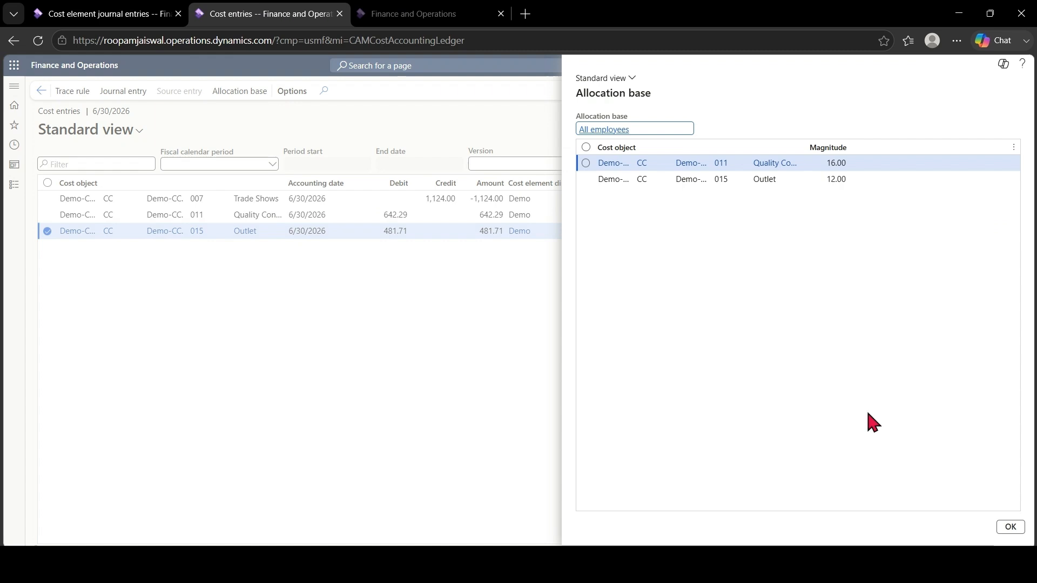
{"action": "left_click", "coordinate": [1009, 528]}
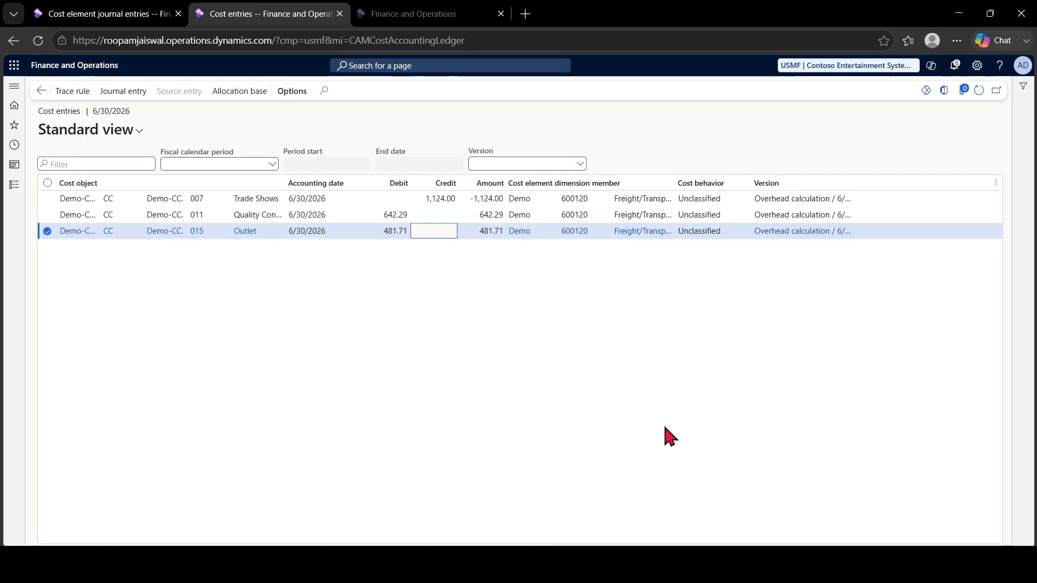
- Return from the cost entries through the journals to the Actual versions page for Demo-CC>CC
{"action": "left_click", "coordinate": [41, 92]}
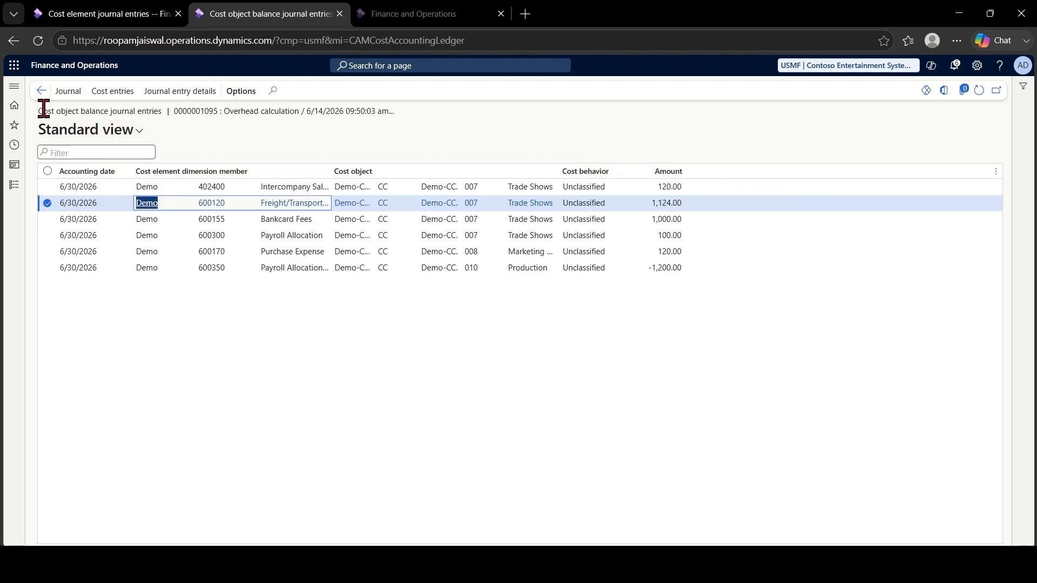
{"action": "left_click", "coordinate": [41, 92]}
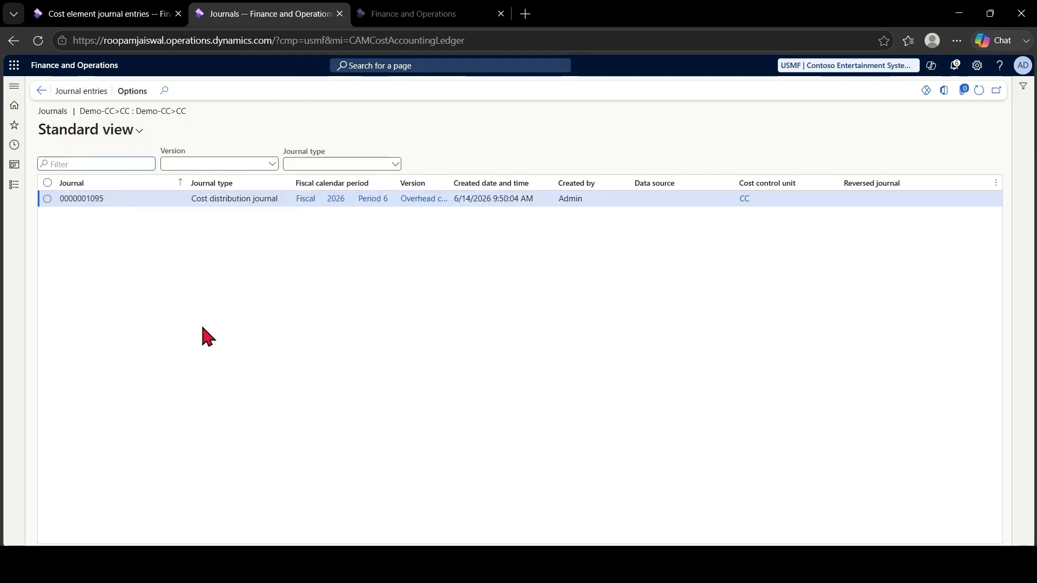
{"action": "left_click", "coordinate": [41, 90]}
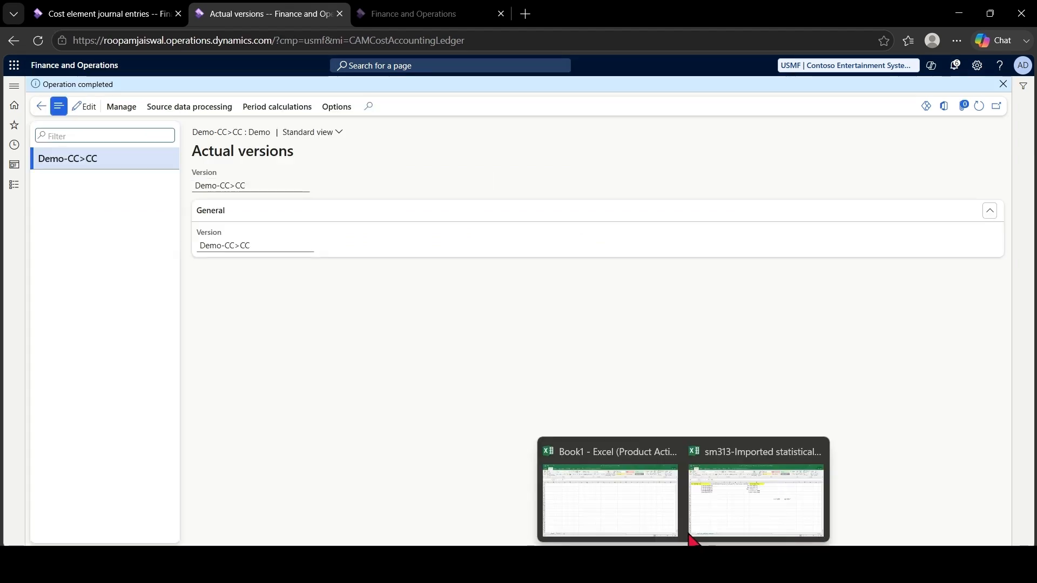
- Switch to the sm313-Imported statistical measures workbook in Excel and copy the 015 dimension member into H10 as the calculation's label
{"action": "left_click", "coordinate": [693, 535]}
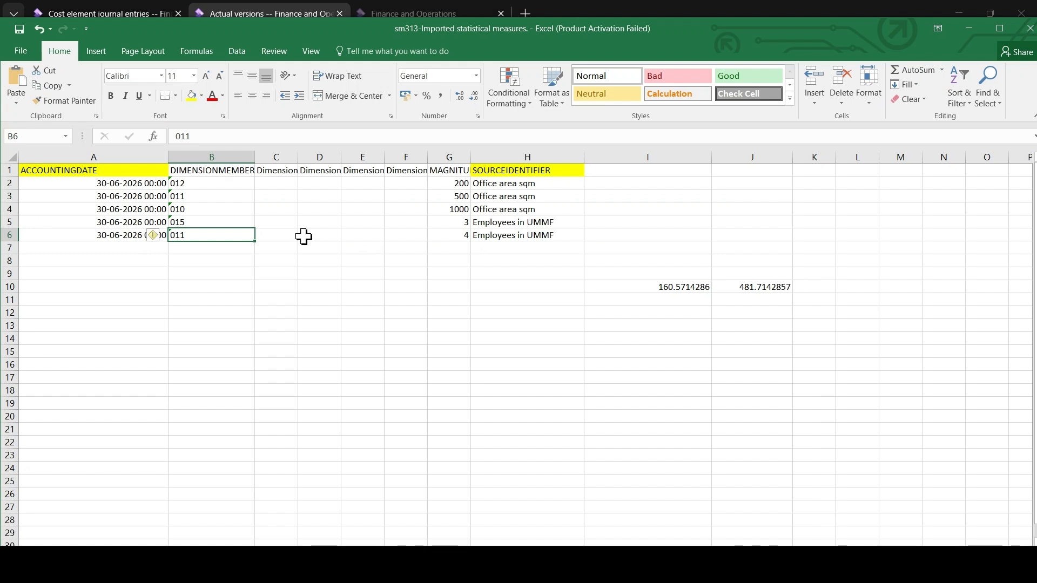
{"action": "left_click", "coordinate": [207, 221]}
{"action": "key", "text": "ctrl+c"}
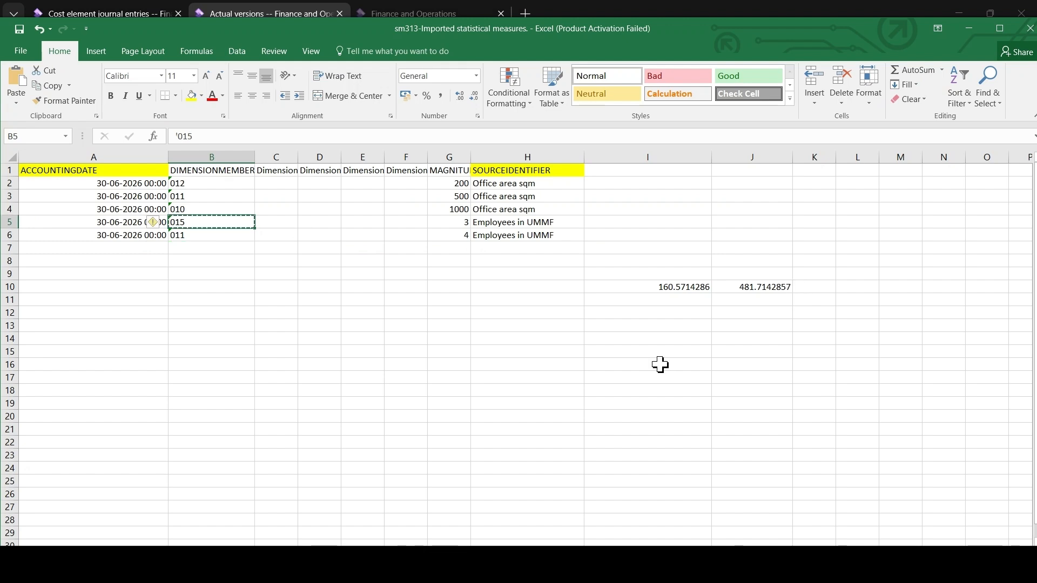
{"action": "left_click", "coordinate": [551, 286]}
{"action": "key", "text": "ctrl+v"}
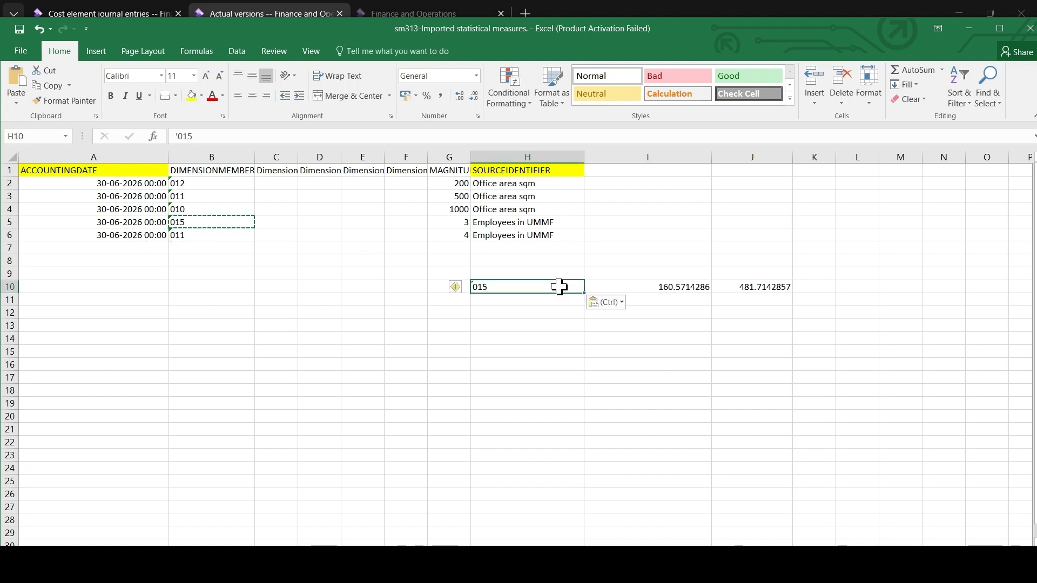
{"action": "left_click", "coordinate": [675, 285]}
{"action": "left_click", "coordinate": [746, 286]}
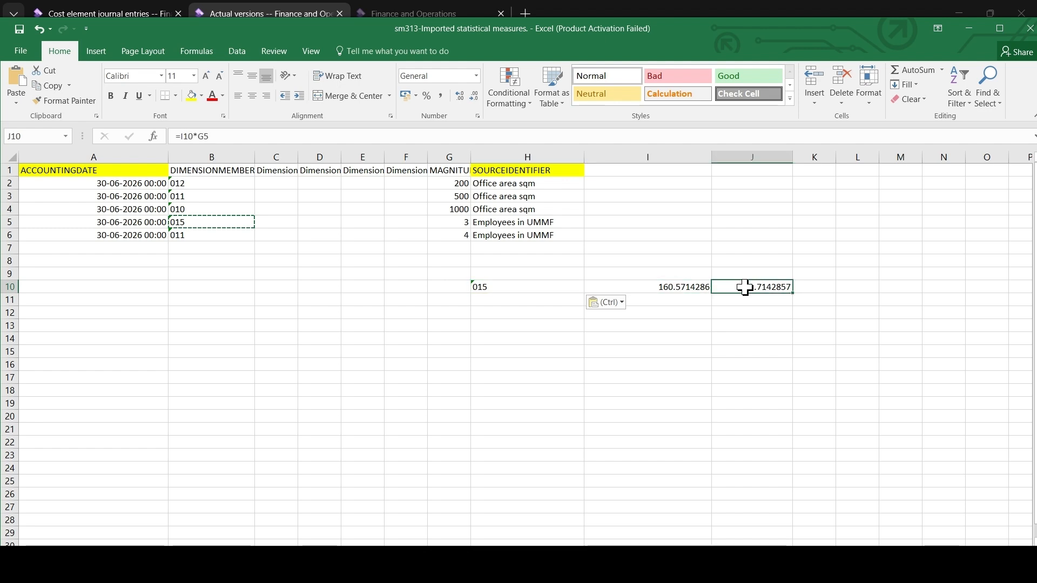
{"action": "left_click", "coordinate": [741, 317]}
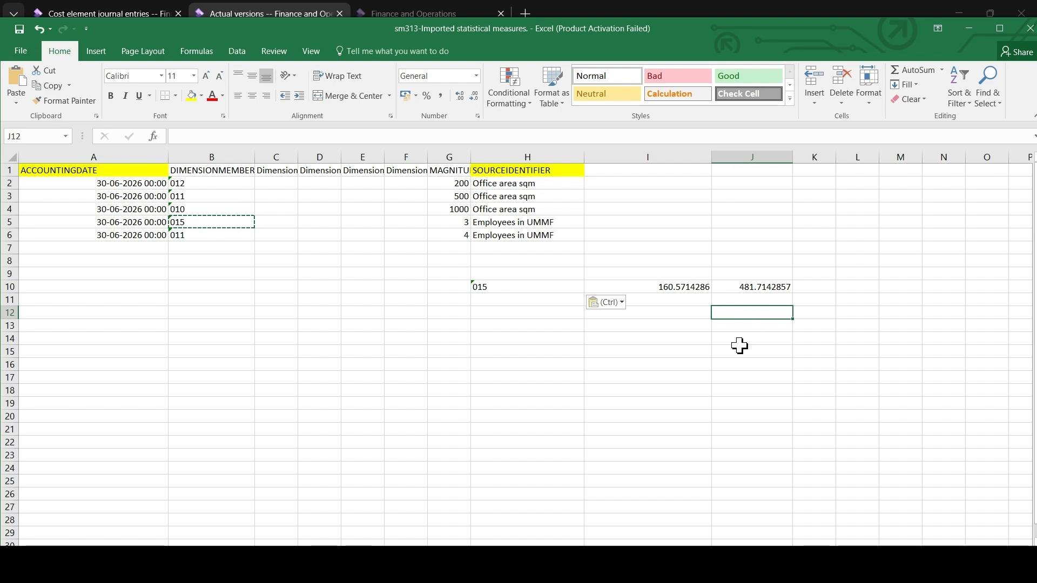
- Switch to the PowerPoint slide show displaying the GL Posting slide for 600120 with CC007 as default
{"action": "mouse_move", "coordinate": [717, 563]}
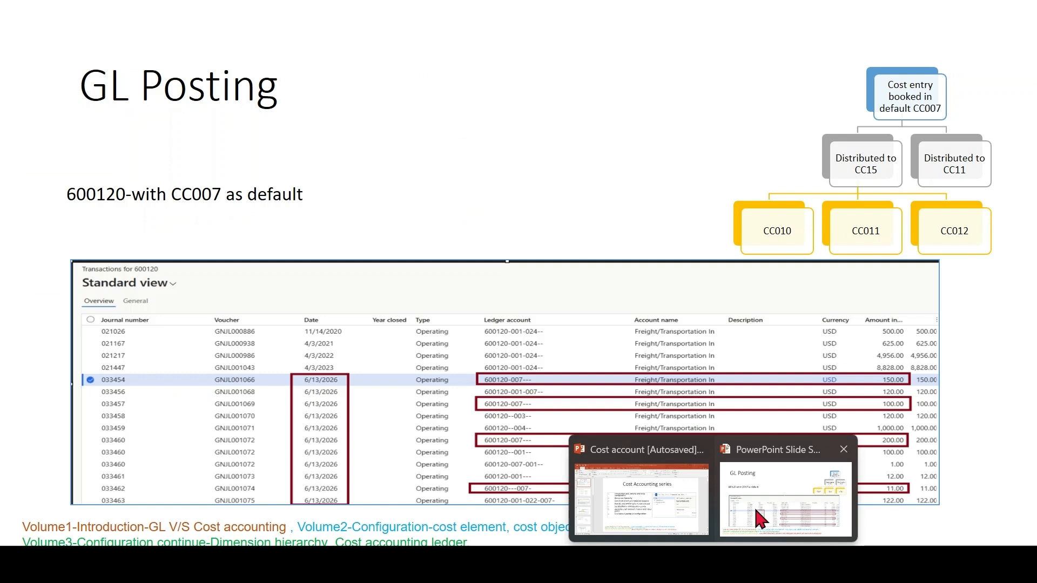
{"action": "left_click", "coordinate": [756, 510]}
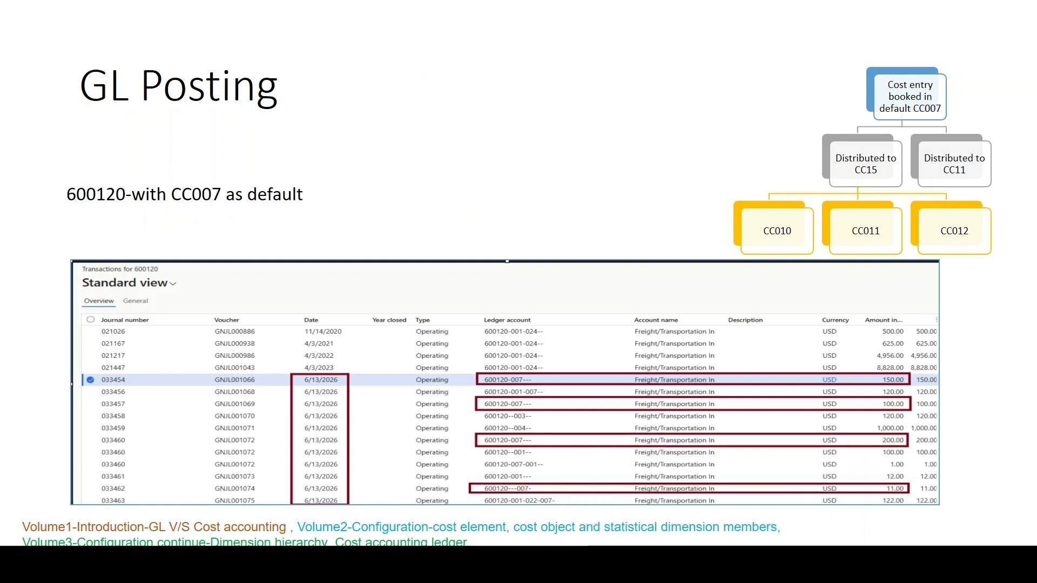